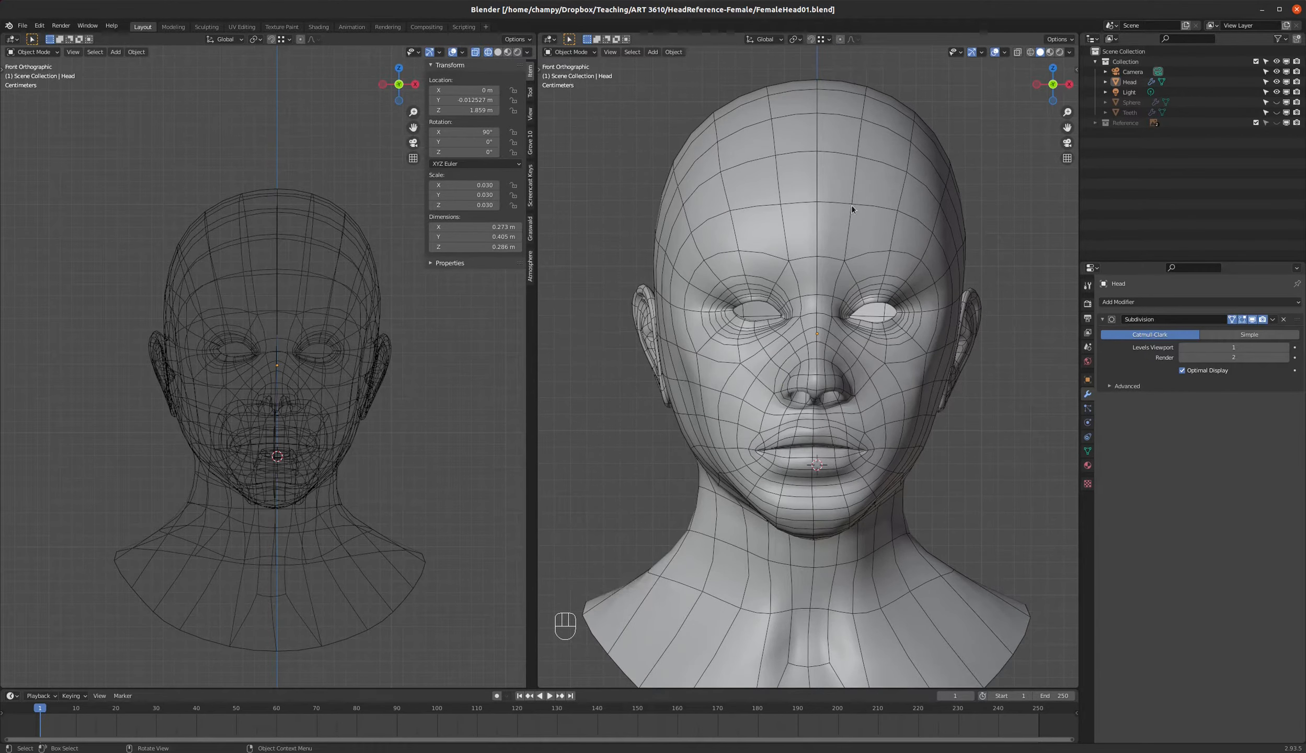
- Add a new material to the head object and name it Face
left_click(1087, 466)
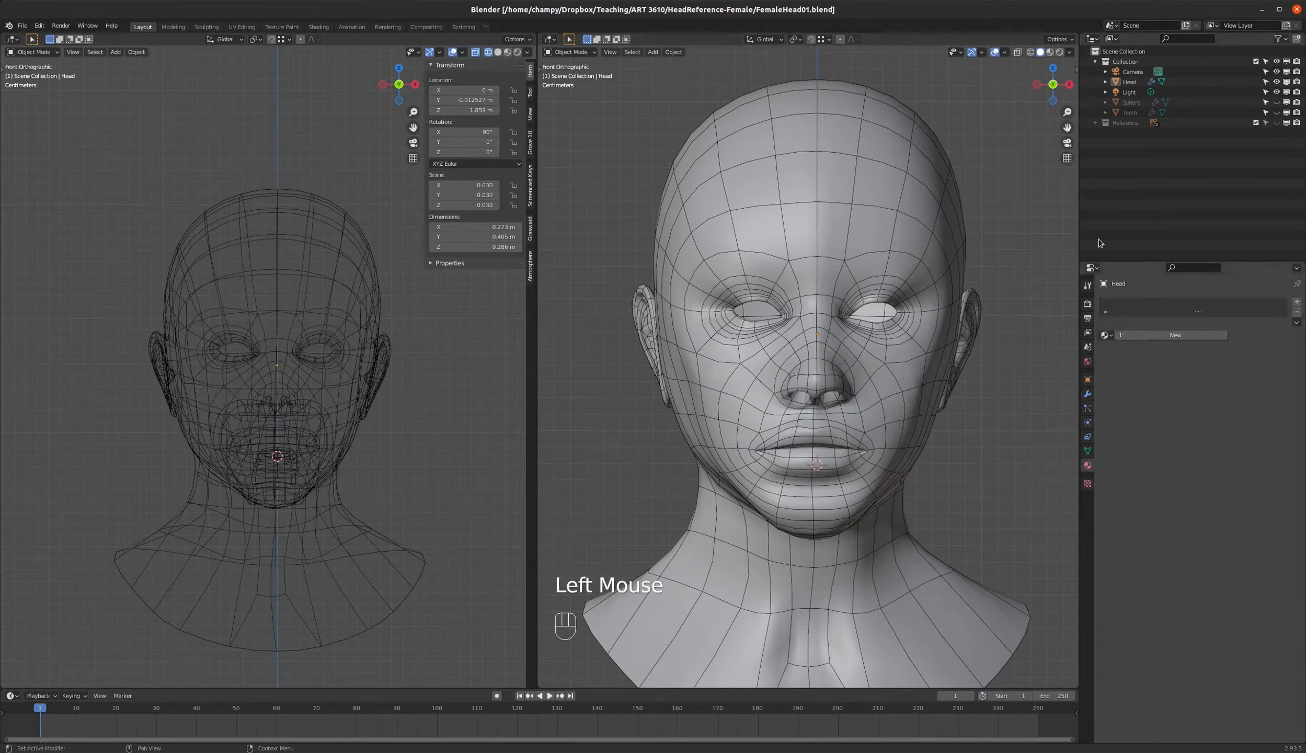
left_click(1180, 335)
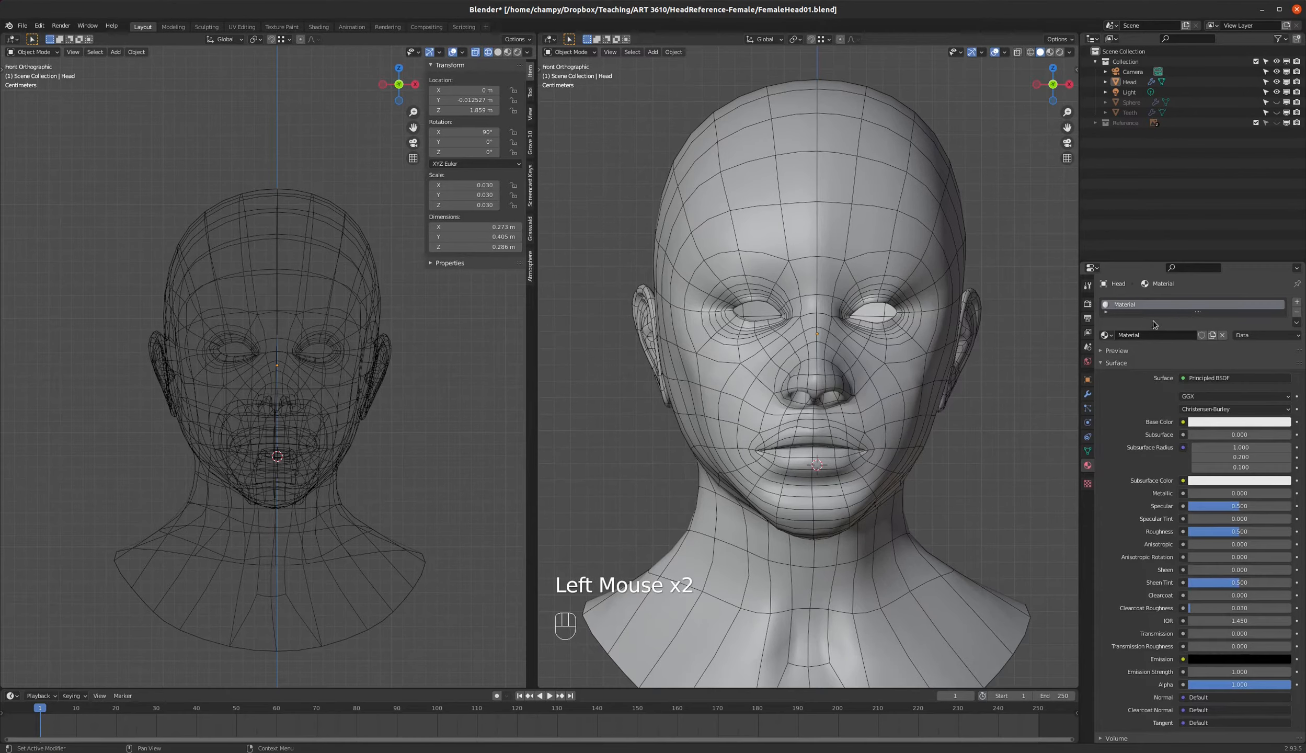
type("Face")
left_click(1161, 320)
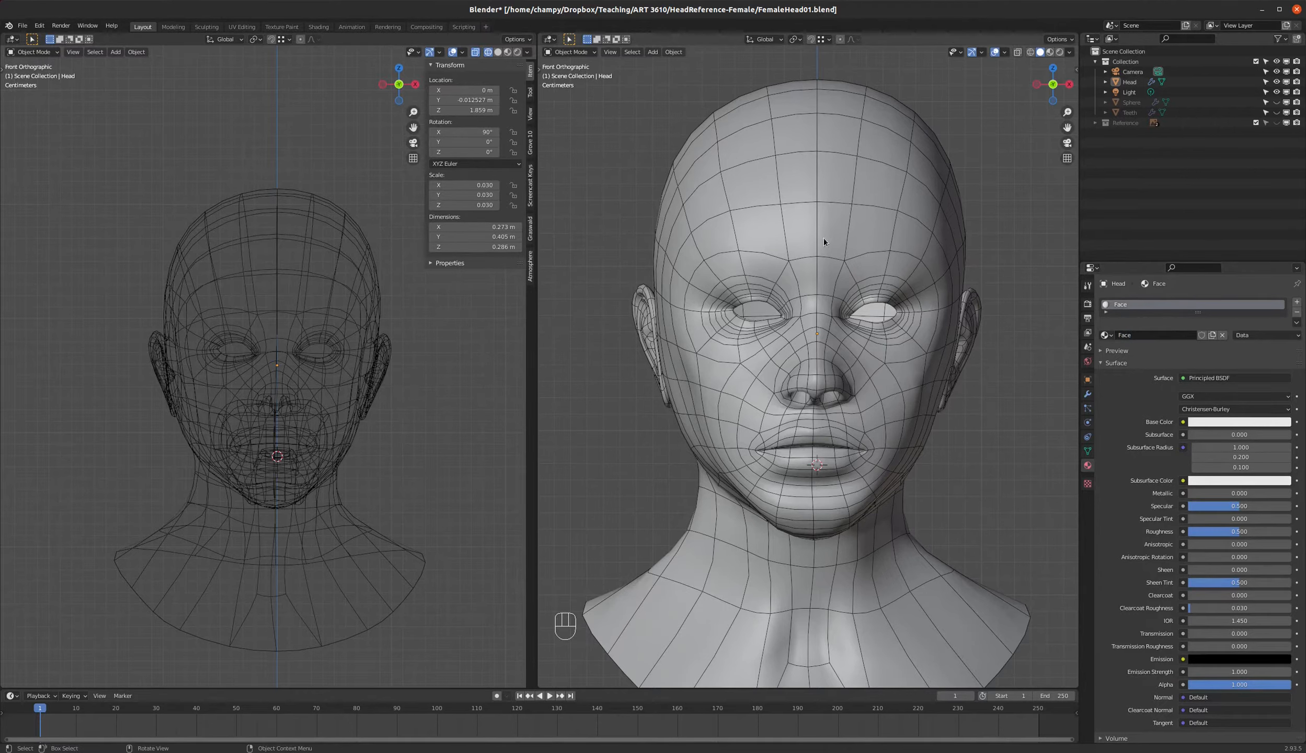
- Switch to the Texture Paint workspace and frame the head in a three-quarter view
left_click(281, 27)
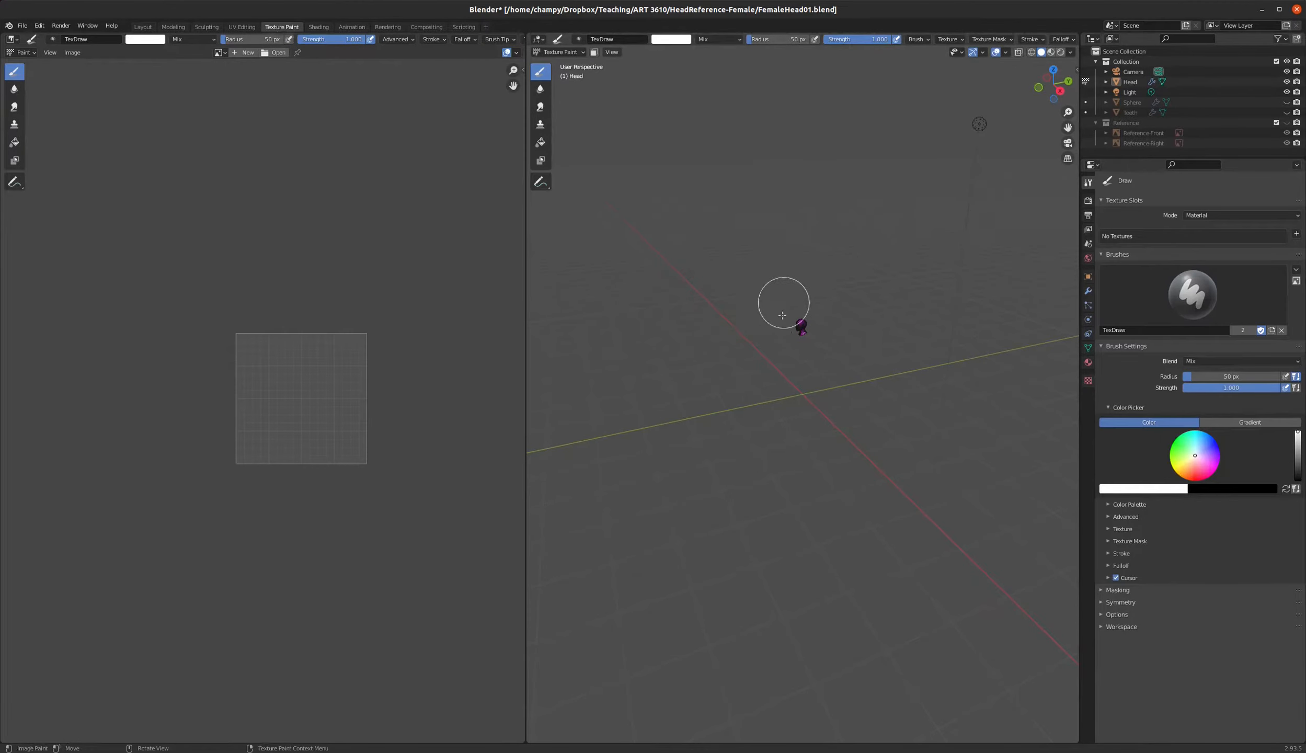
scroll(782, 315, "up", 15)
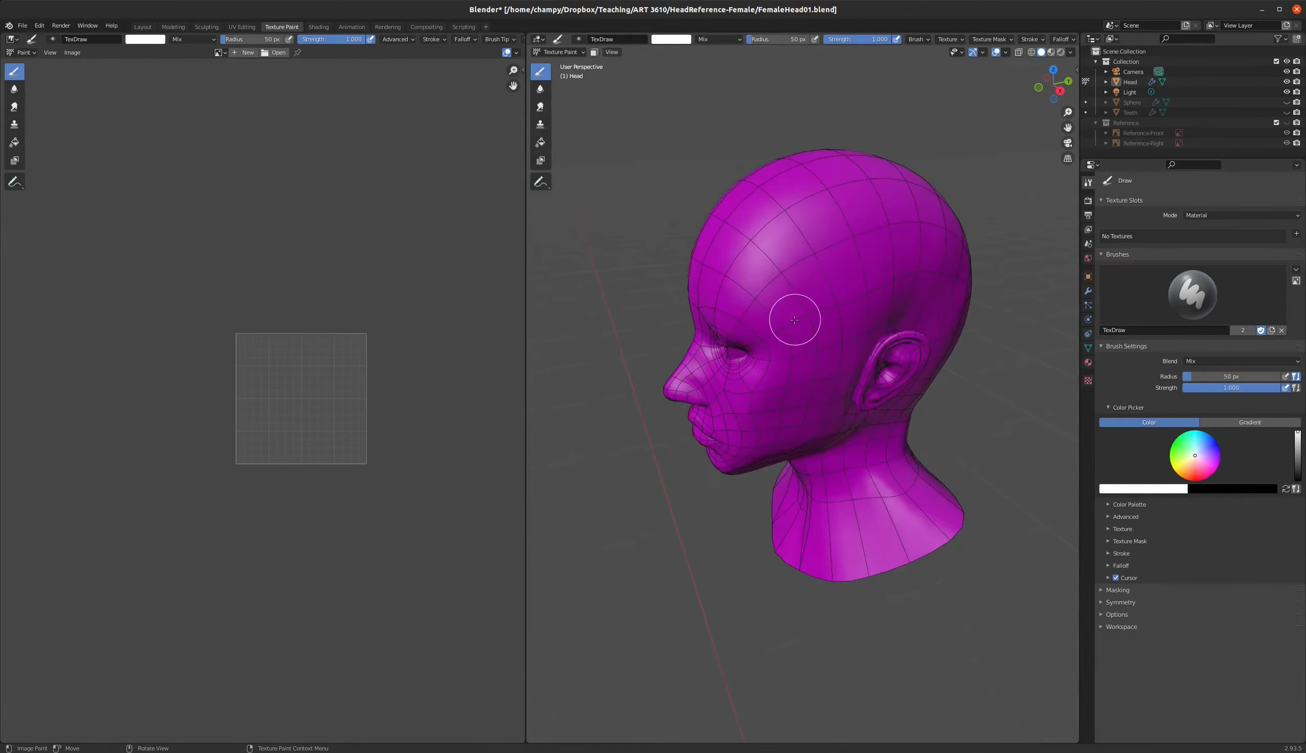
middle_click_drag(794, 319, 831, 304)
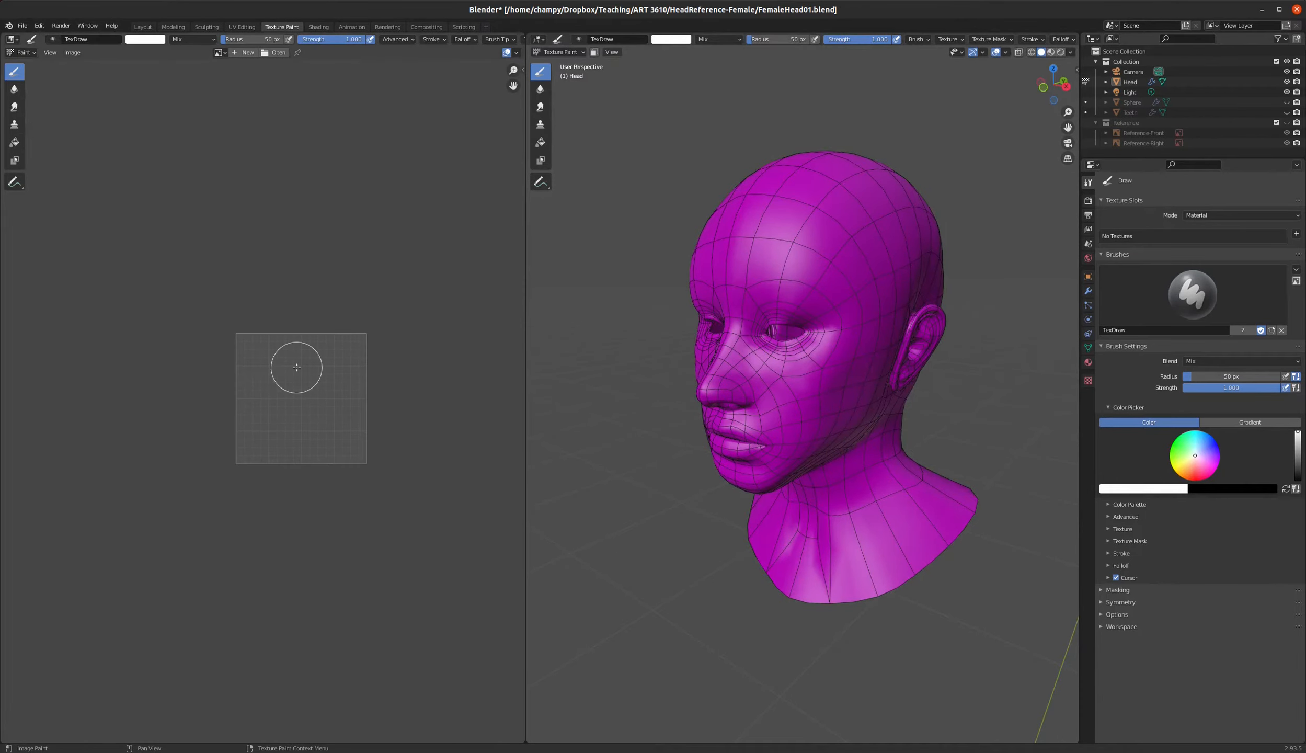
scroll(296, 367, "up", 4)
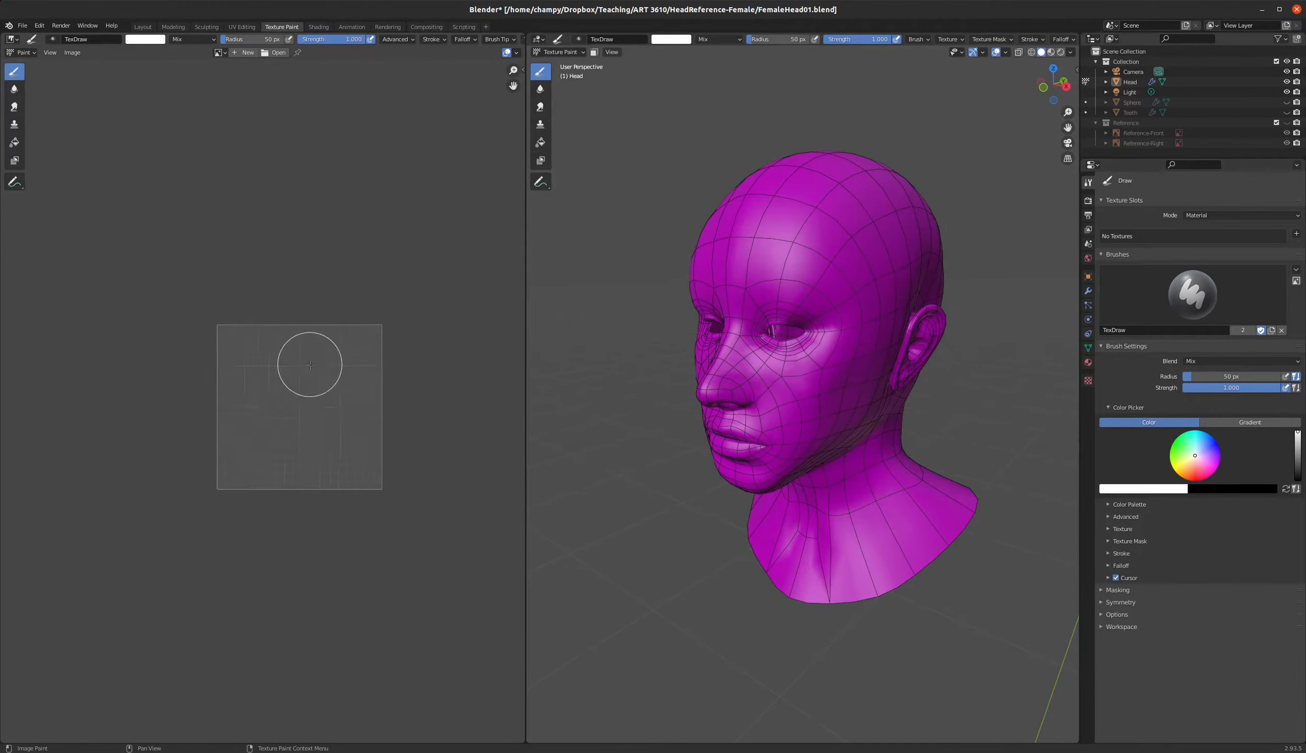
- Create a blank image named Face-Color at 2048 x 2048 px with alpha for painting
left_click(244, 53)
left_click(270, 72)
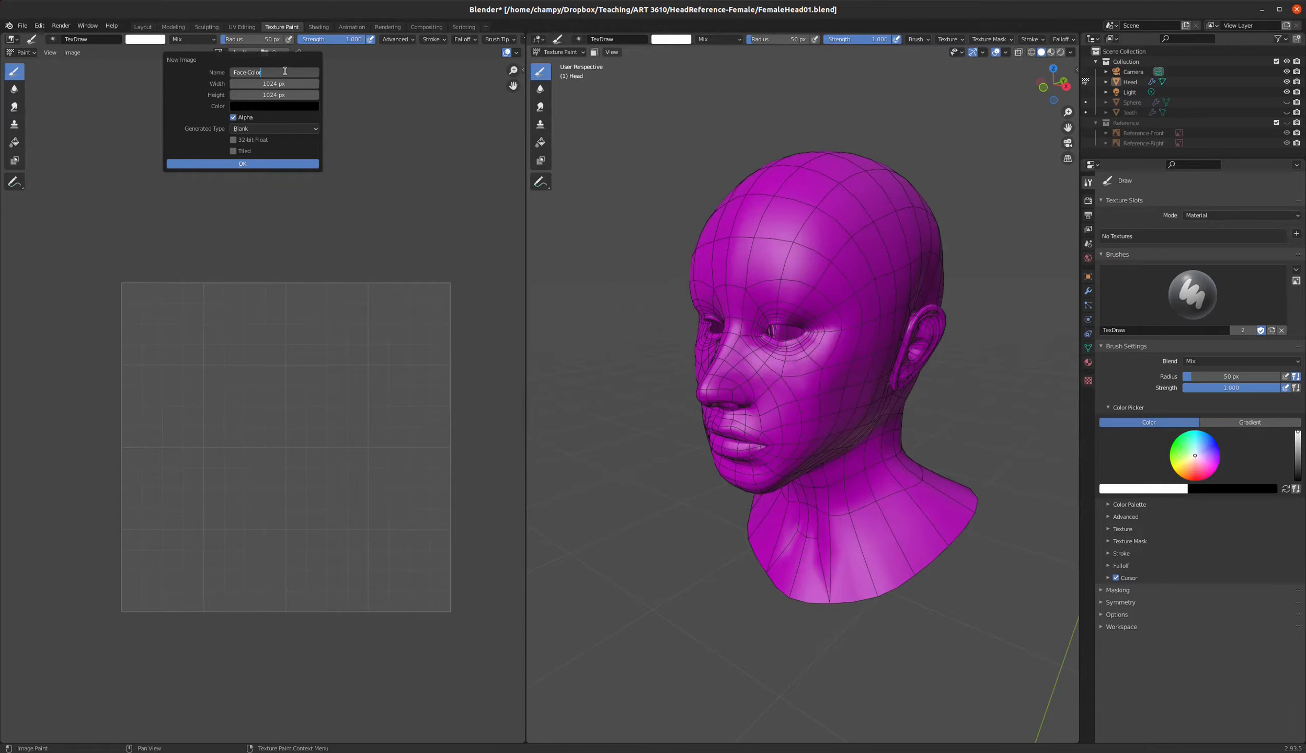
left_click(272, 81)
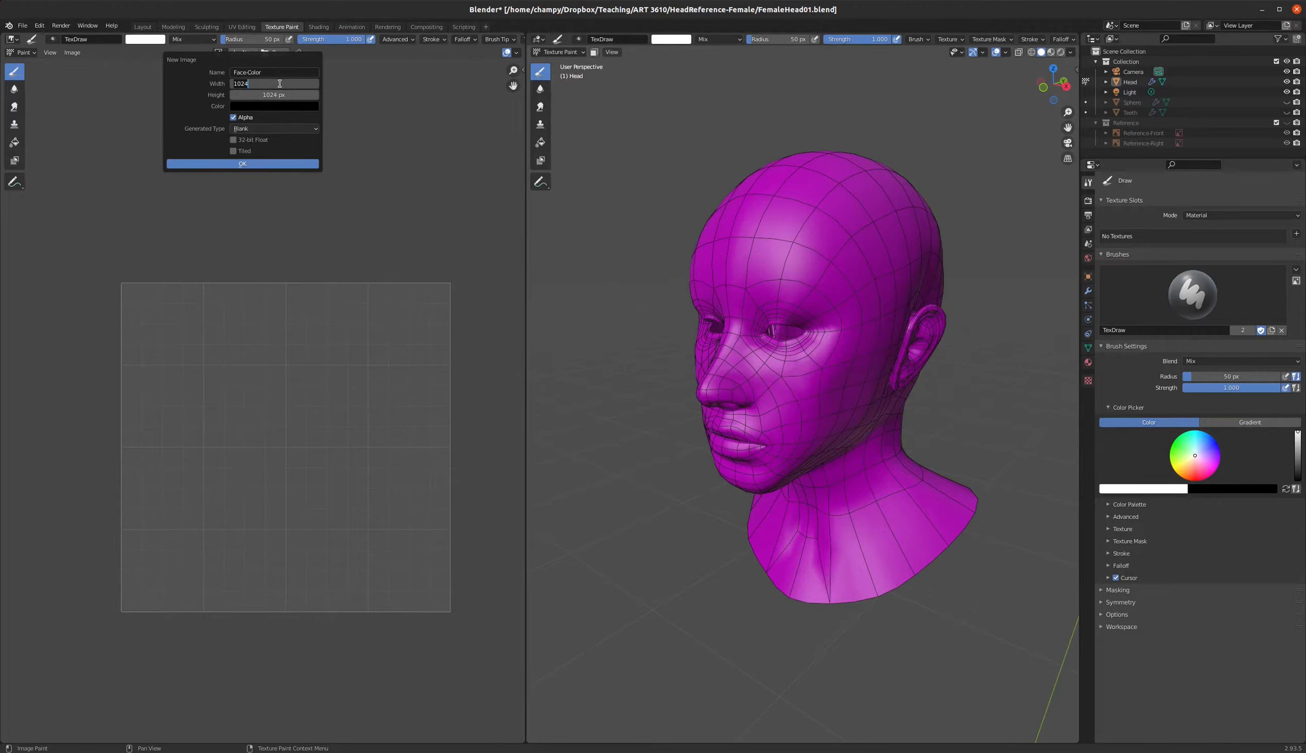
type("2048")
key("Tab")
type("2048")
key("Return")
left_click(277, 163)
scroll(308, 378, "down", 10)
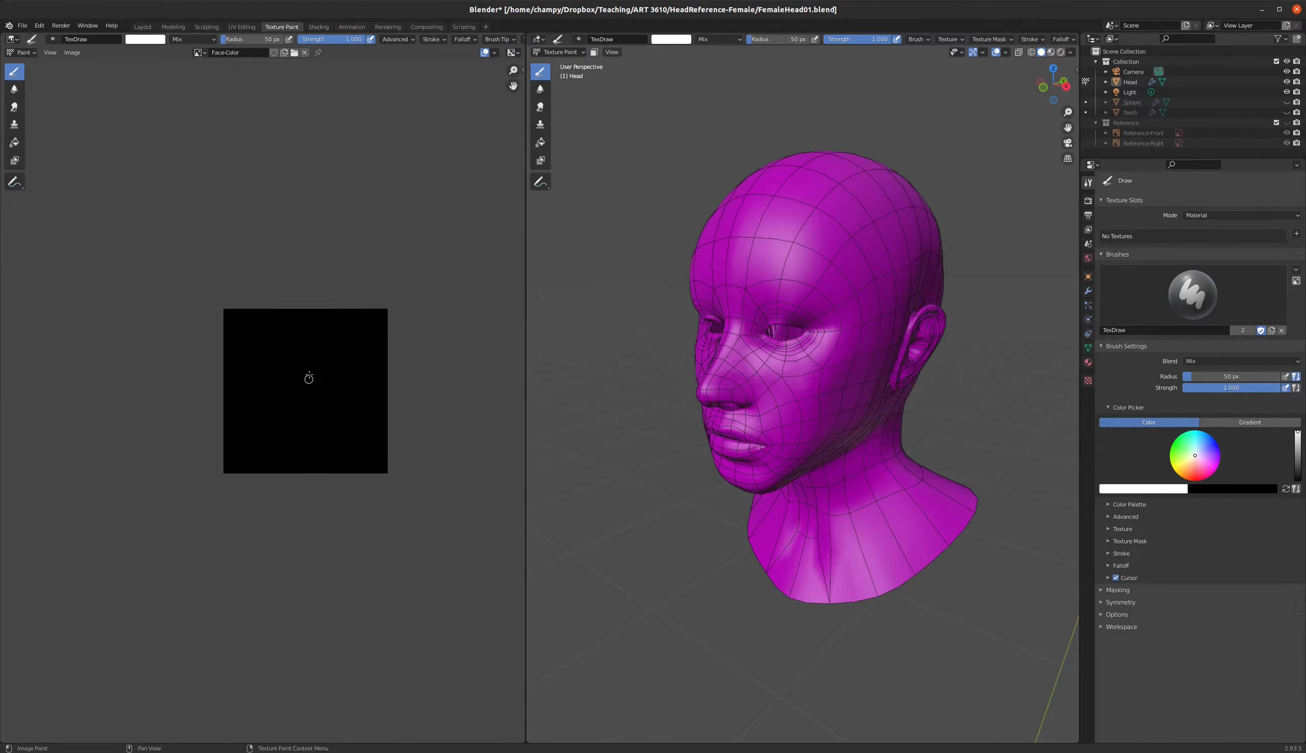
scroll(308, 378, "up", 4)
scroll(324, 353, "down", 2)
scroll(324, 354, "up", 2)
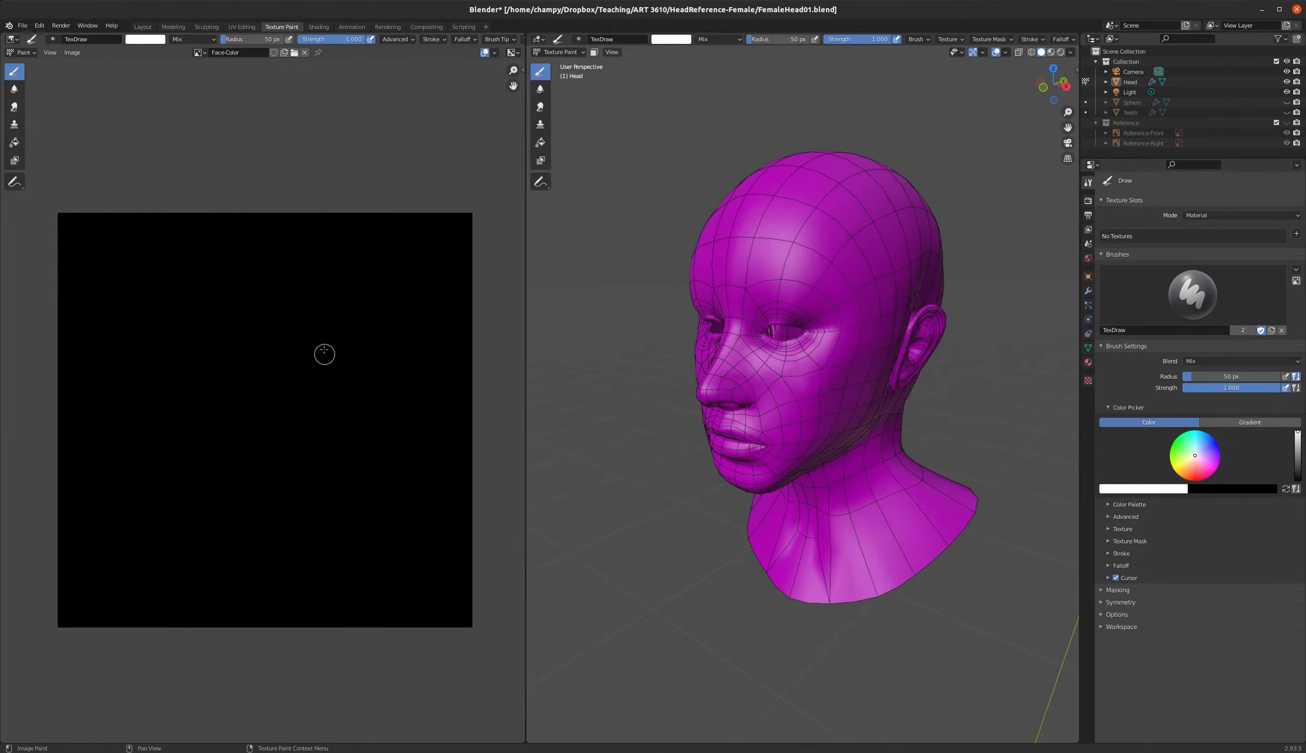
- In the Shading workspace, add an Image Texture node and connect its Color output to the Principled BSDF's Base Color
left_click(318, 27)
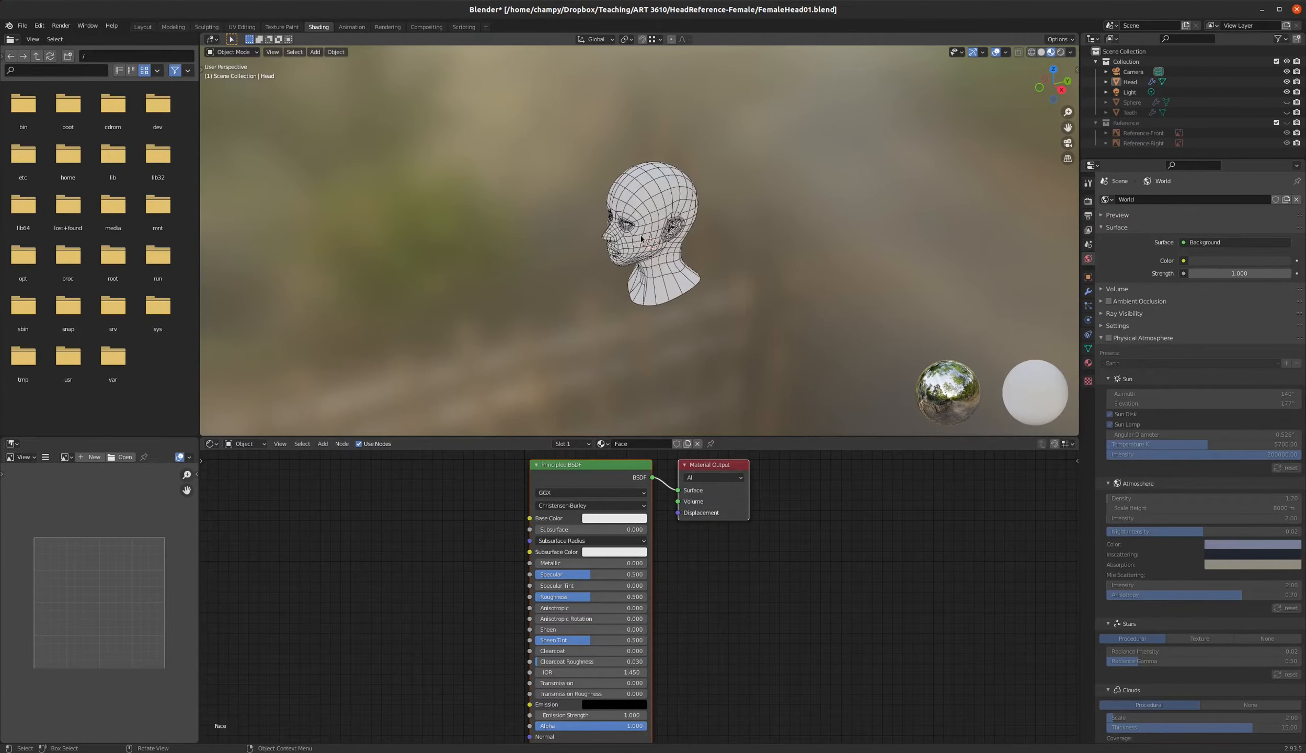
middle_click_drag(648, 219, 470, 314)
scroll(492, 531, "down", 3)
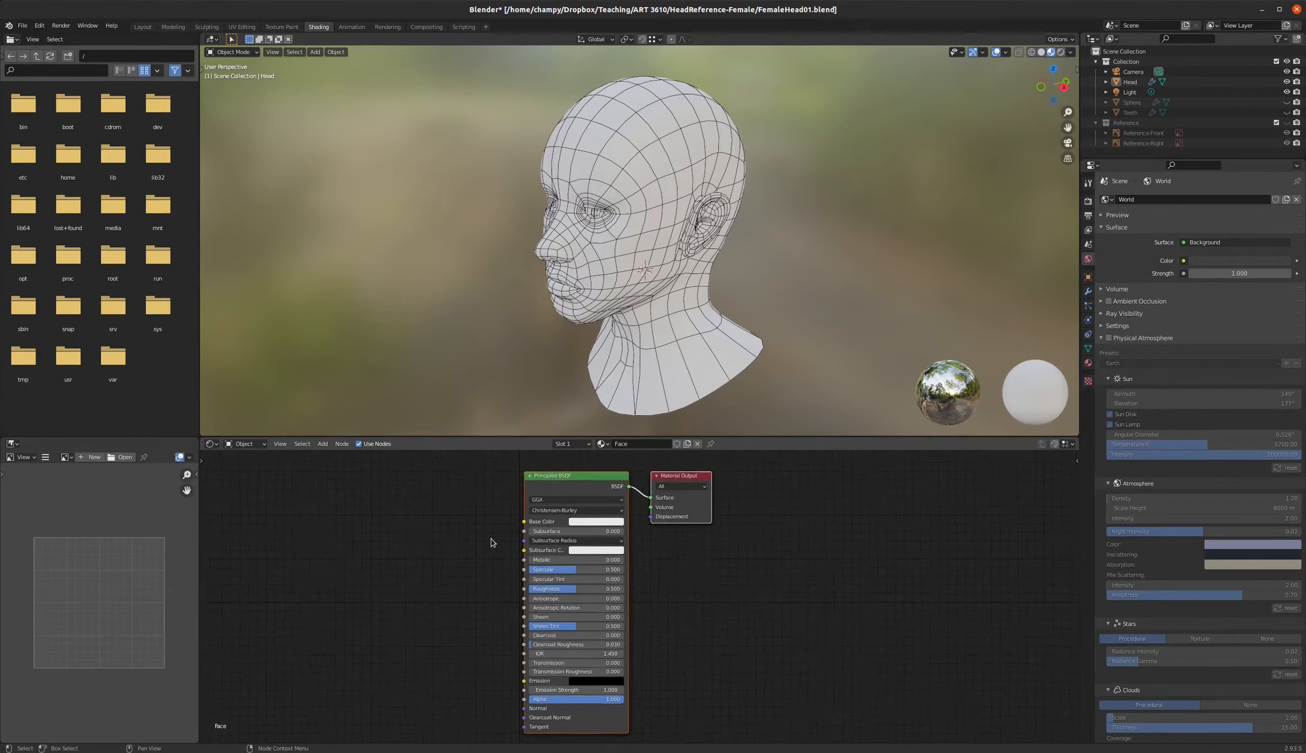
key("shift+a")
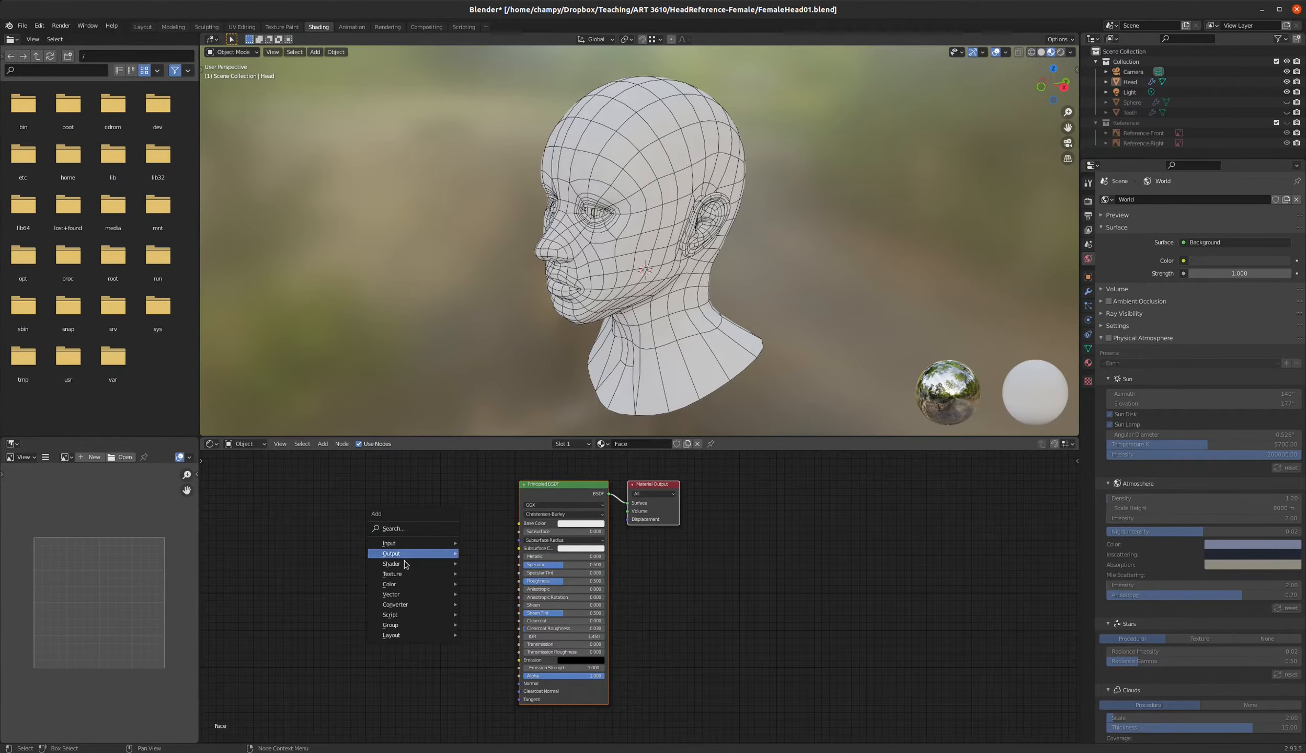
mouse_move(396, 577)
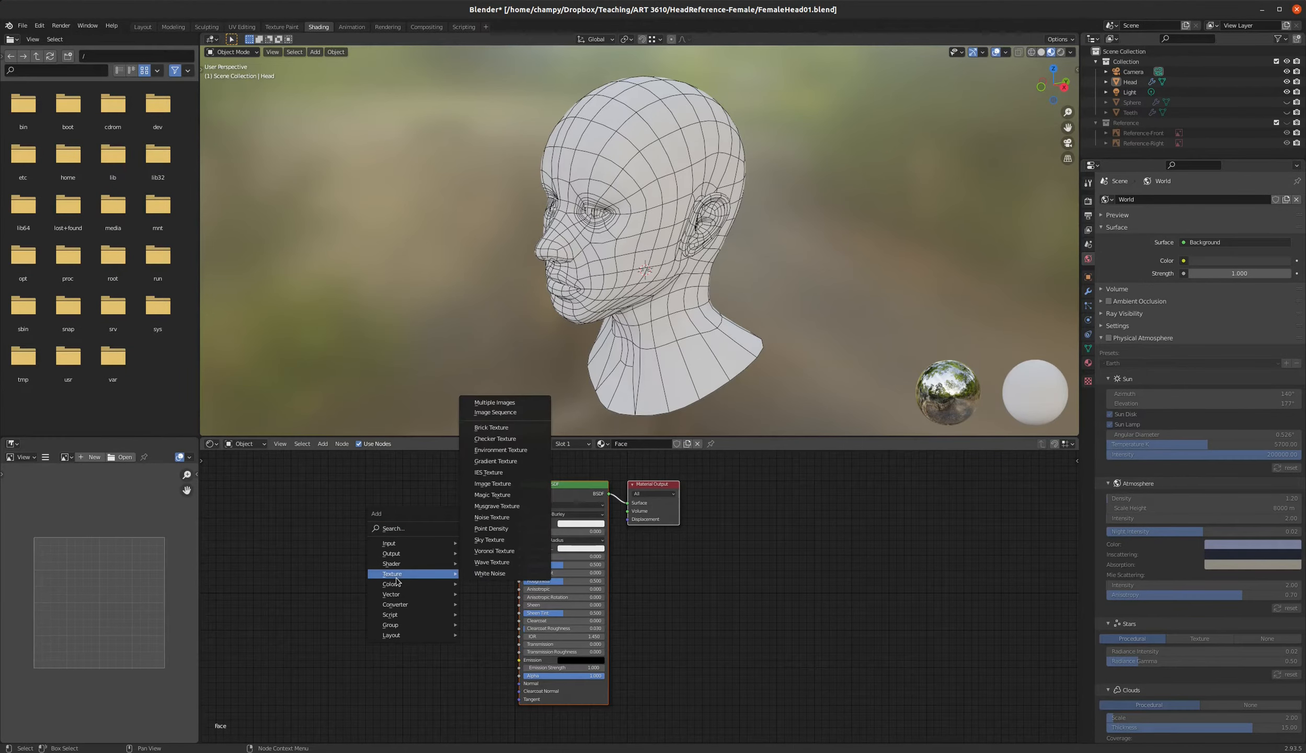
left_click(492, 483)
left_click(384, 518)
left_click_drag(460, 527, 519, 523)
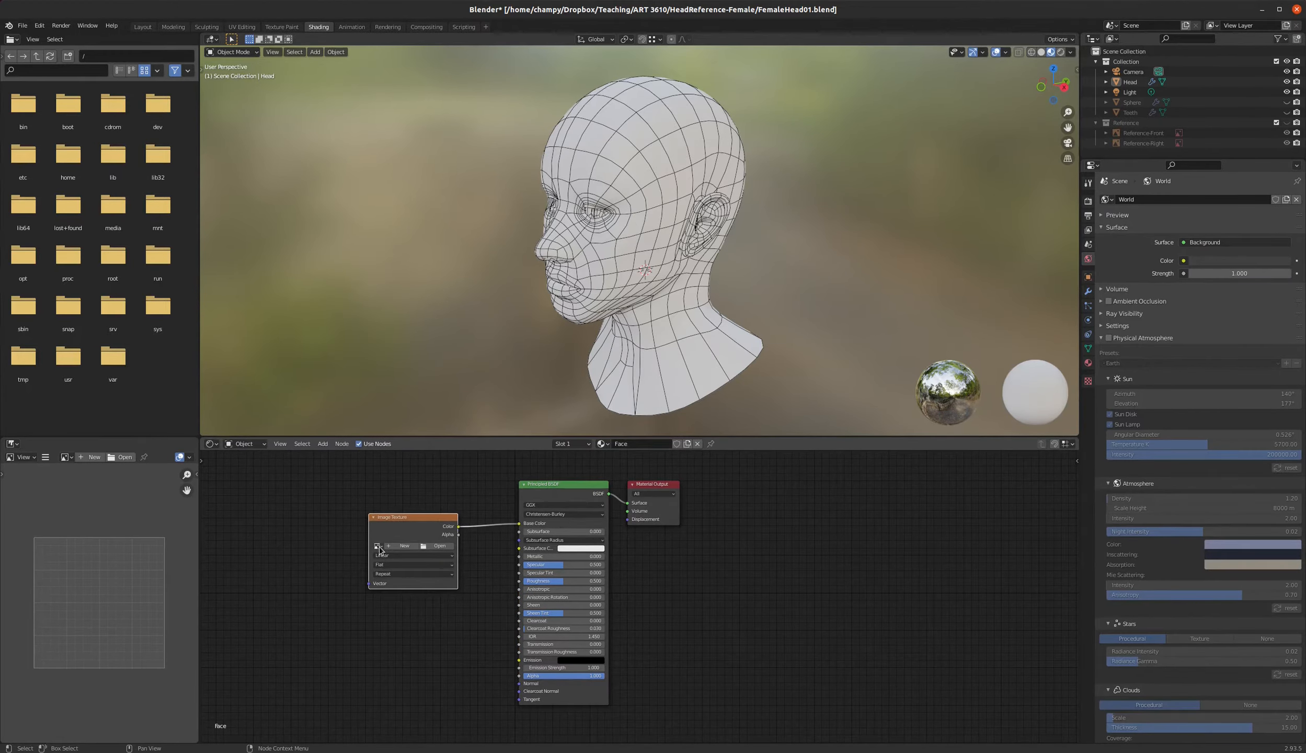
- Assign the Face-Color image to the Image Texture node and reposition the node beside the Principled BSDF
left_click(377, 546)
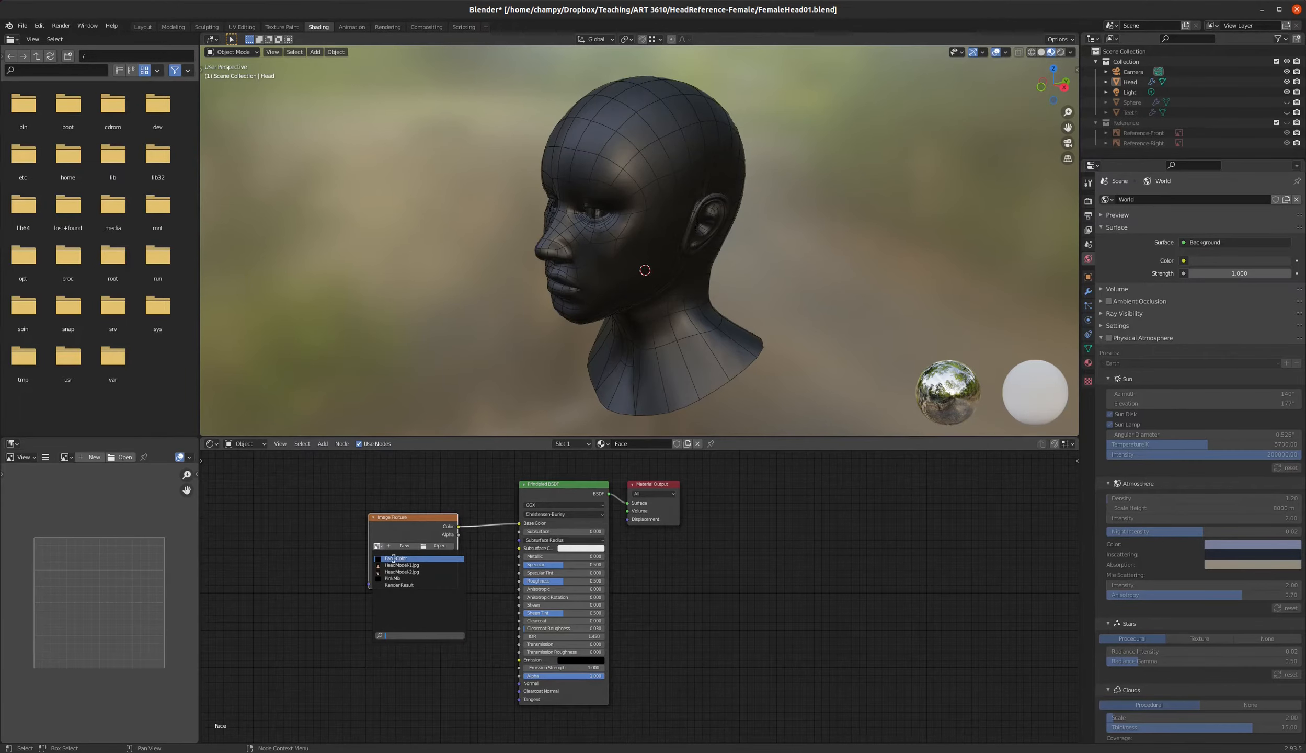
left_click(401, 558)
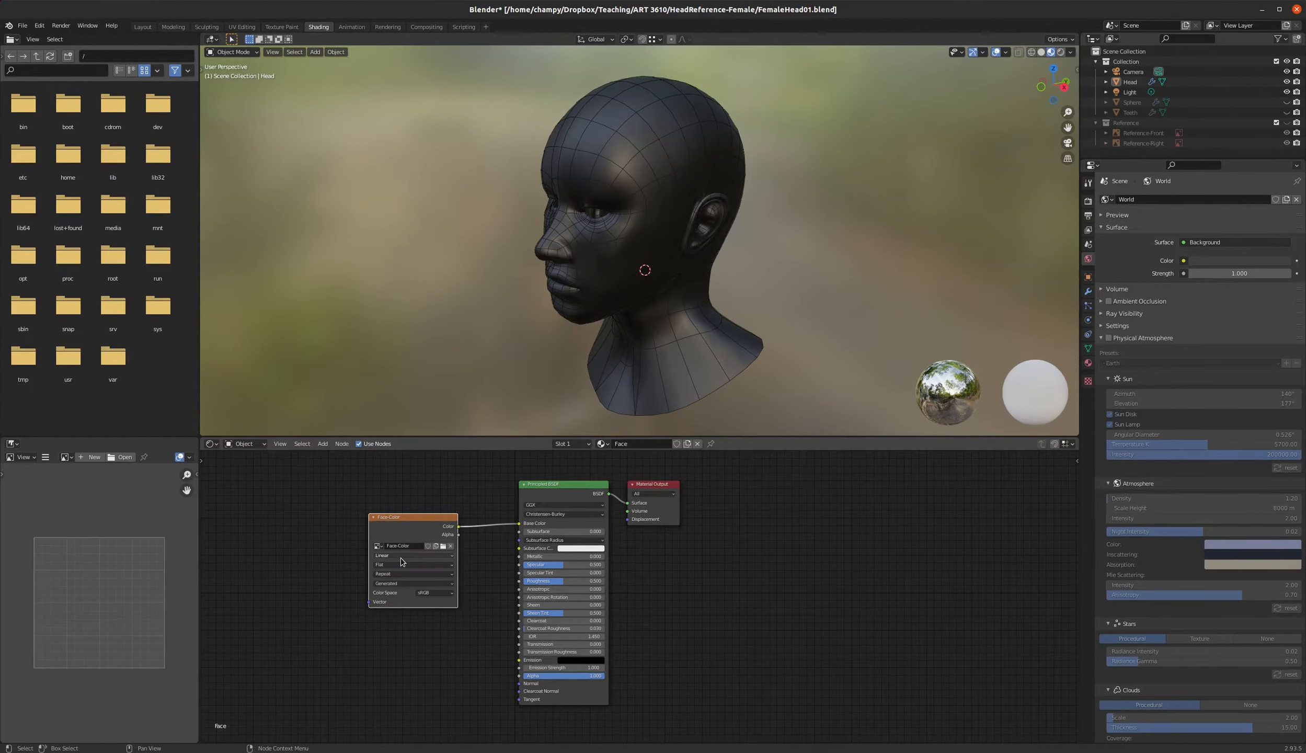
scroll(377, 549, "up", 3)
left_click(371, 536)
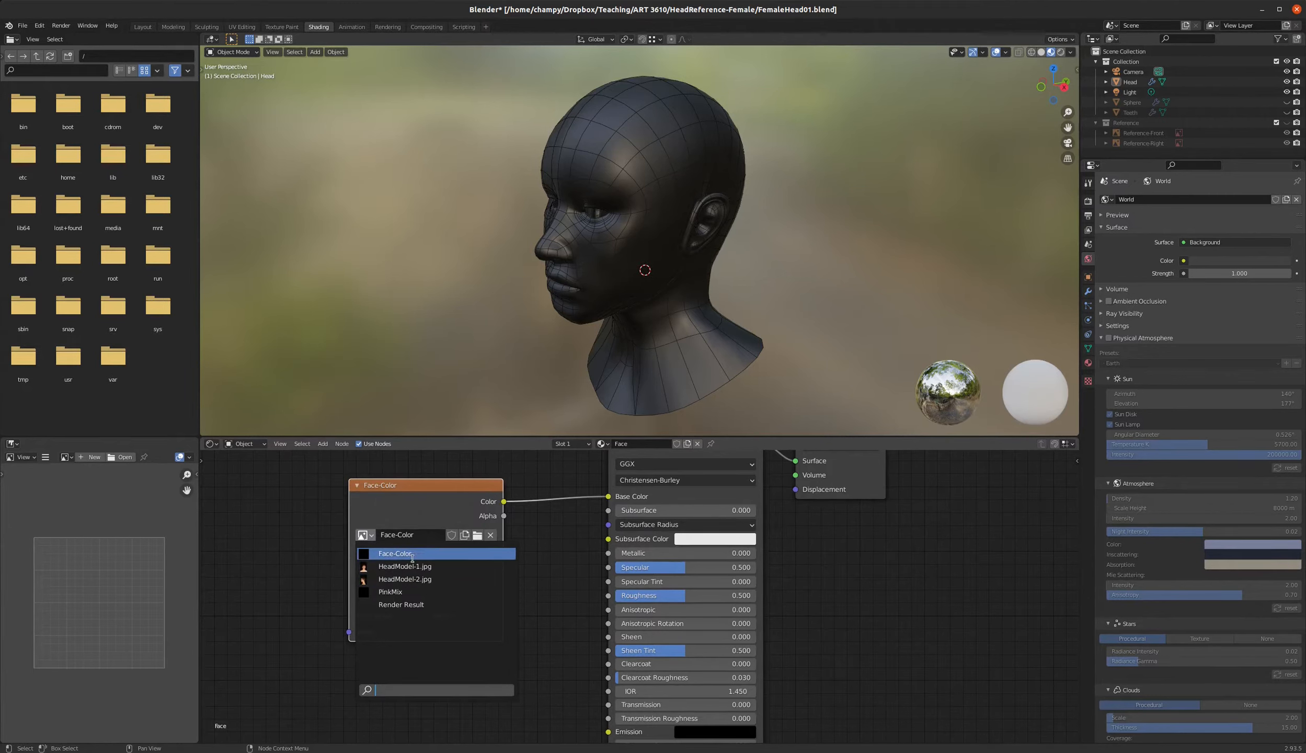
left_click(373, 538)
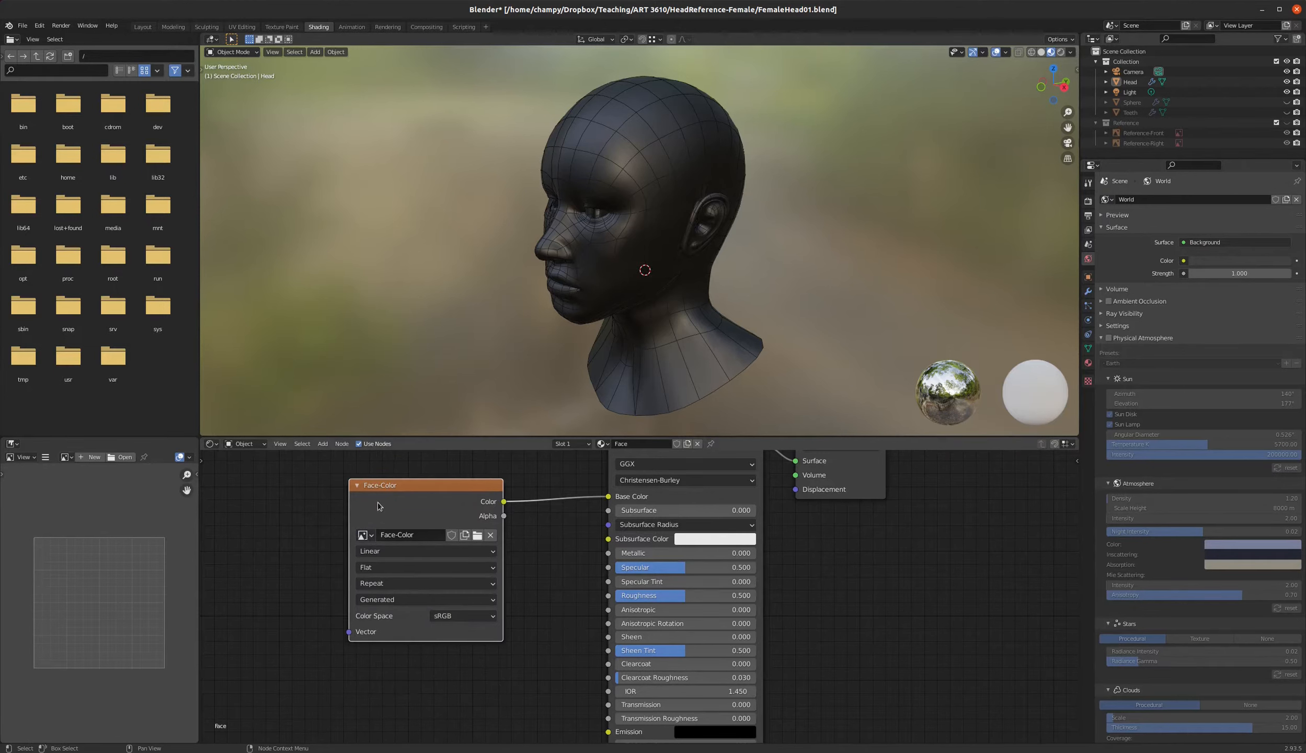
left_click_drag(417, 484, 435, 453)
scroll(481, 641, "down", 2)
left_click_drag(447, 501, 454, 500)
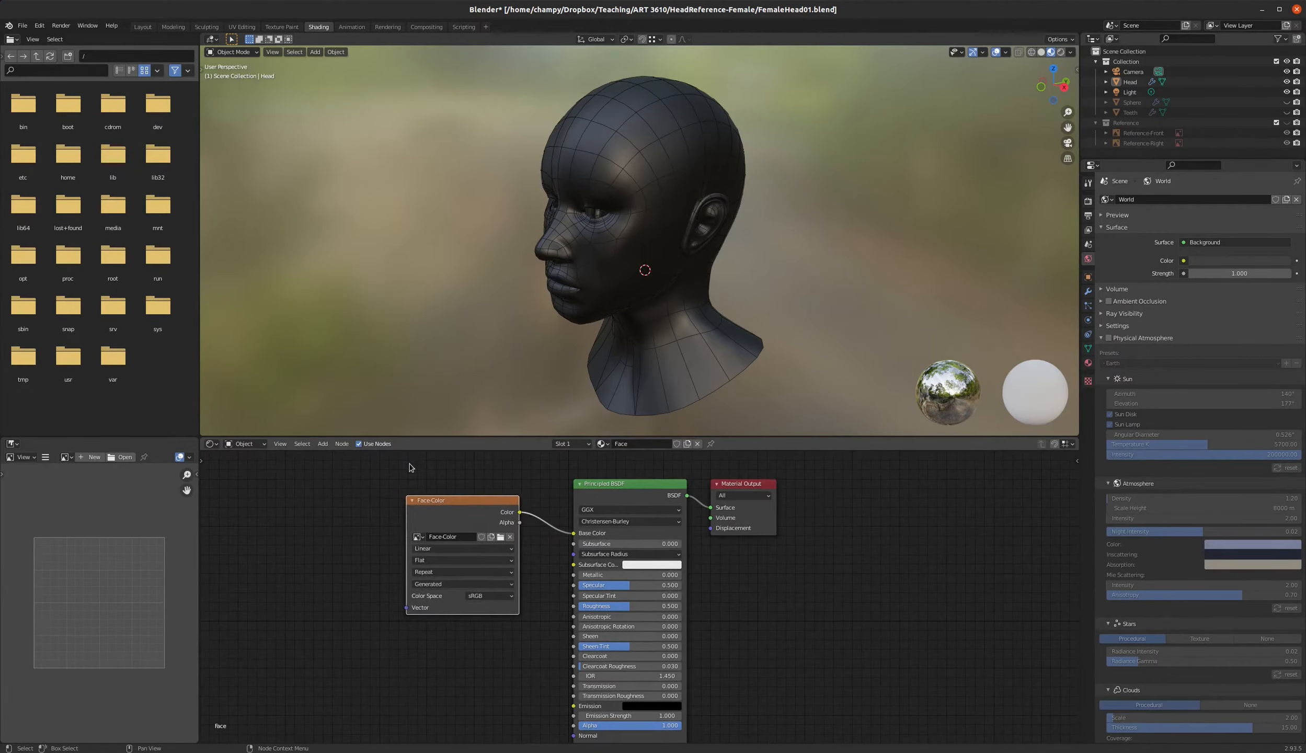
- In the Texture Paint workspace, test a white brush stroke across the forehead and undo it
left_click(283, 27)
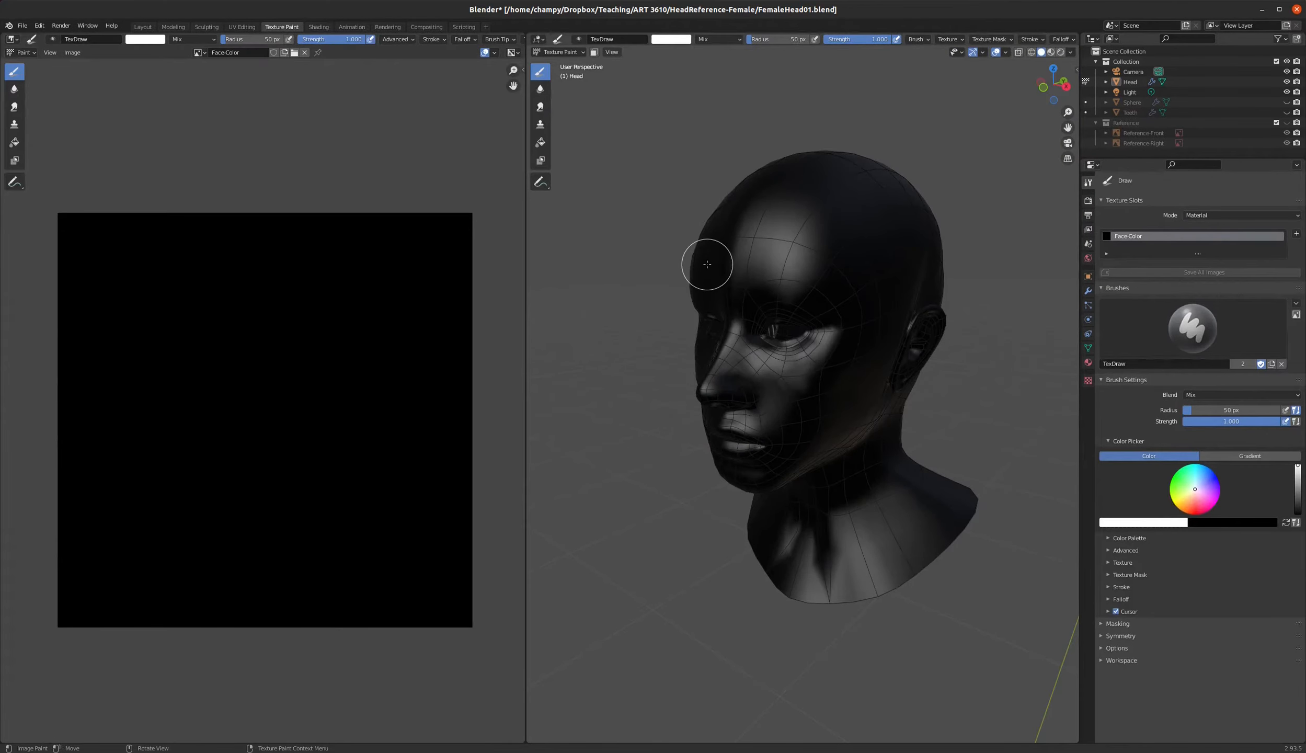
left_click(1230, 220)
mouse_move(818, 247)
left_mouse_down()
mouse_move(799, 255)
mouse_move(882, 232)
left_mouse_up()
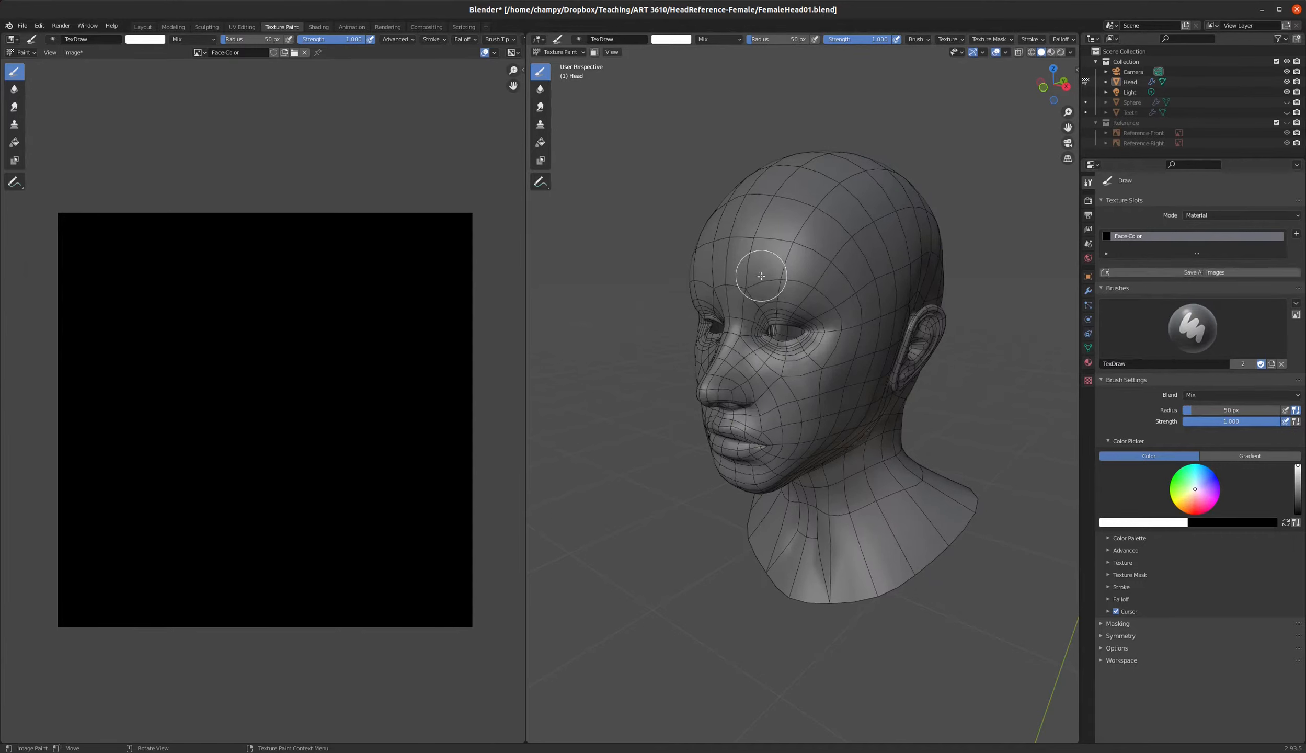
mouse_move(745, 260)
middle_mouse_down()
mouse_move(773, 233)
mouse_move(772, 256)
mouse_move(815, 274)
mouse_move(825, 262)
middle_mouse_up()
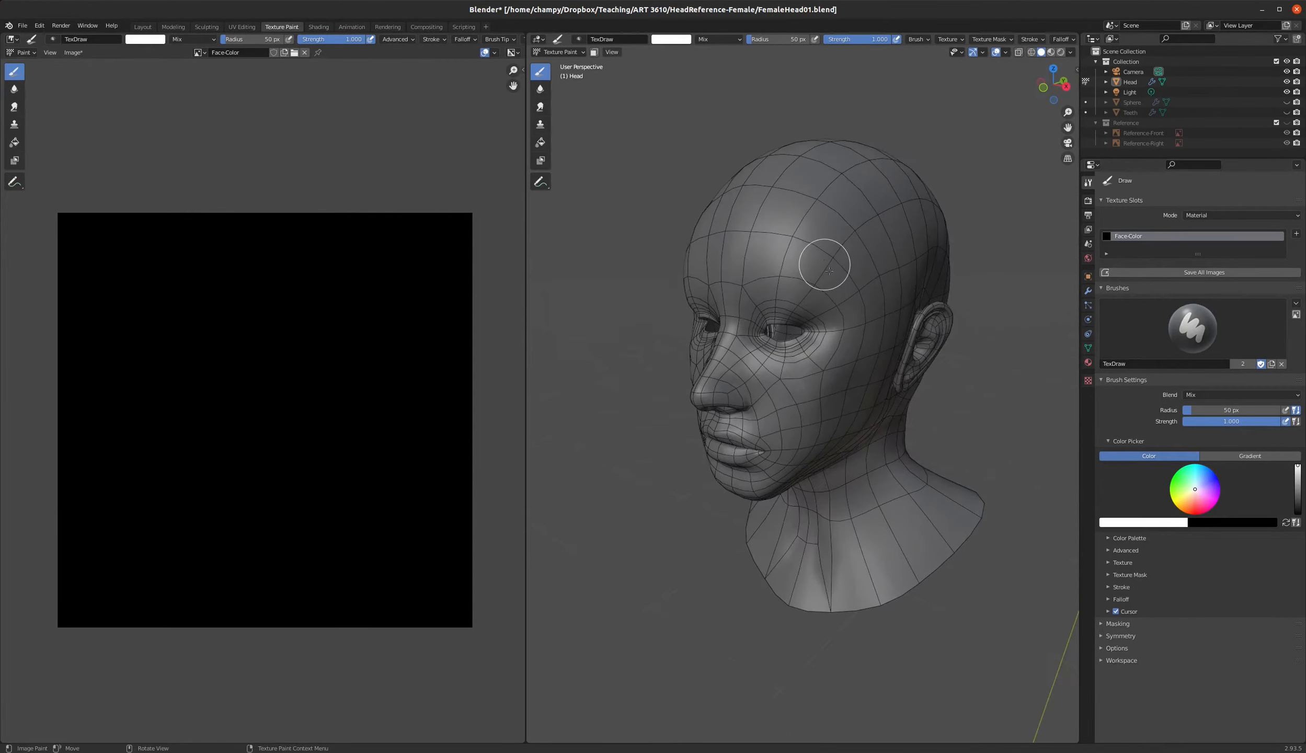
scroll(851, 291, "up", 3)
scroll(851, 290, "down", 3)
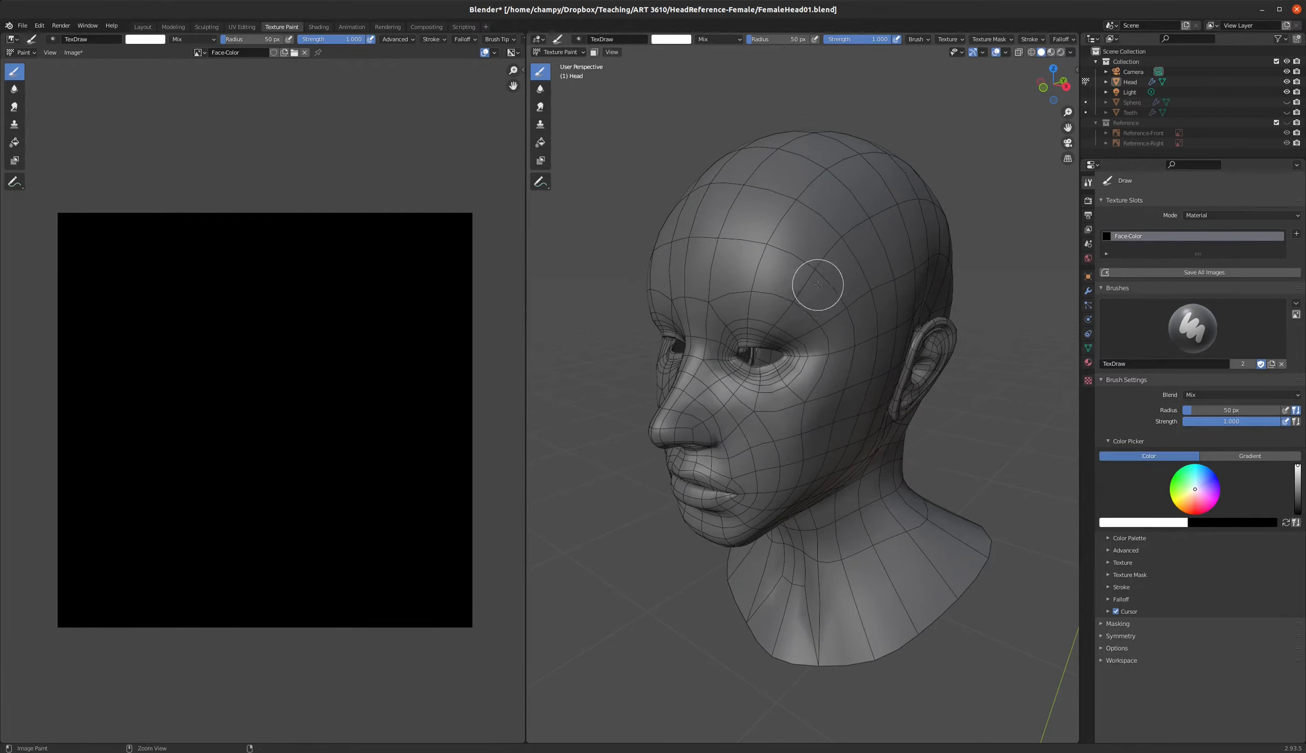
key("ctrl+z")
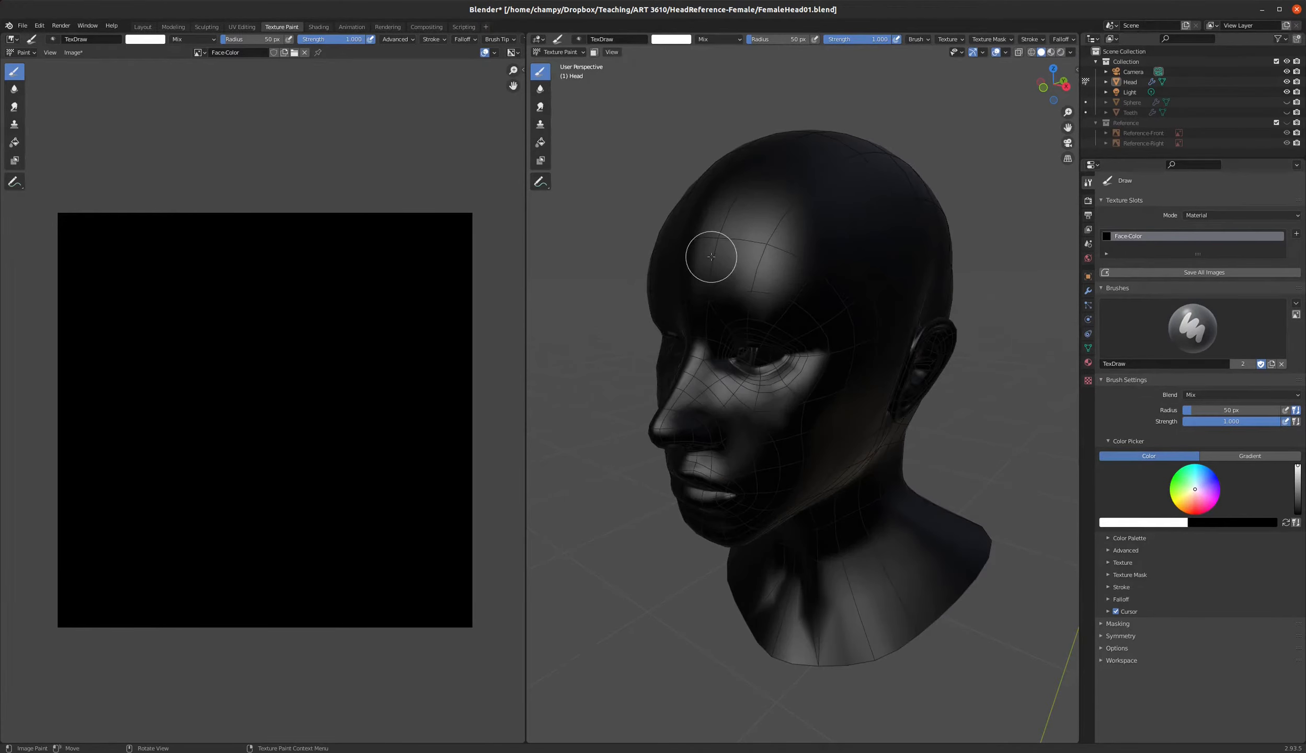
- Switch to the UV Editing workspace and frame the head mesh in a three-quarter view
left_click(241, 27)
scroll(816, 340, "up", 18)
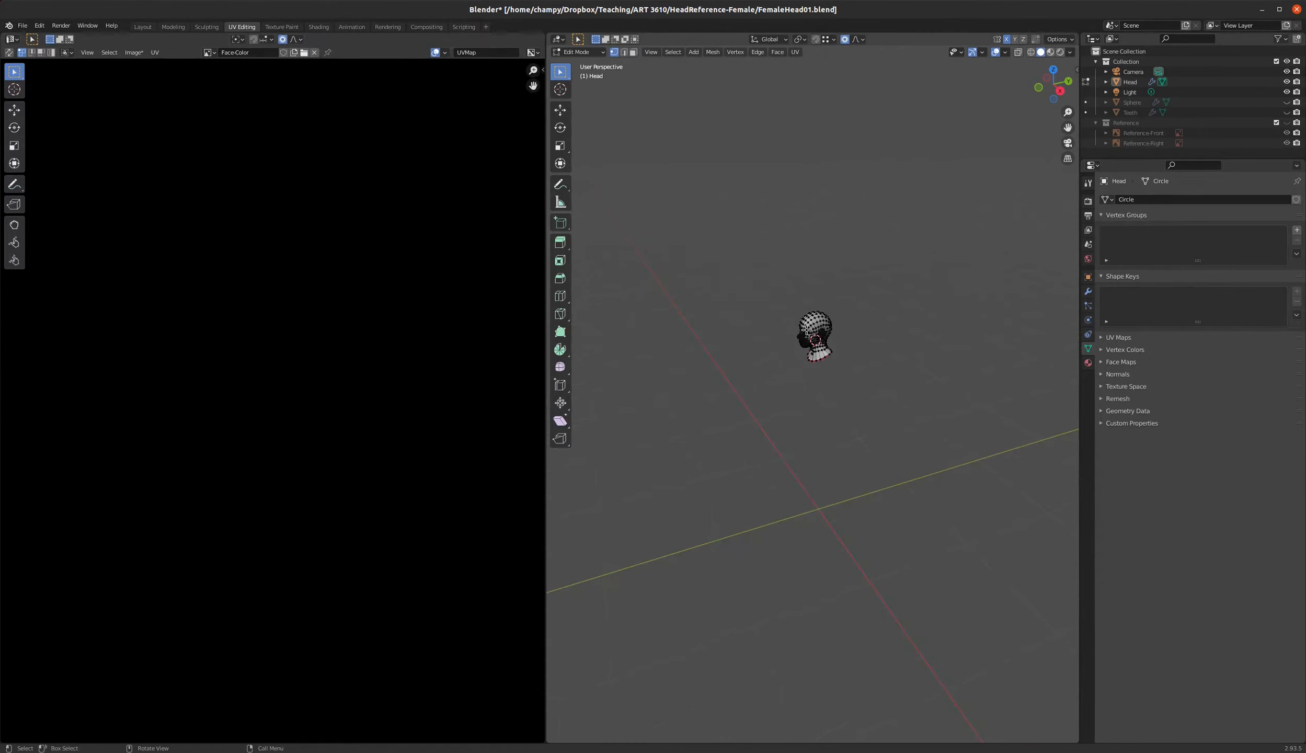
middle_click_drag(787, 320, 847, 312)
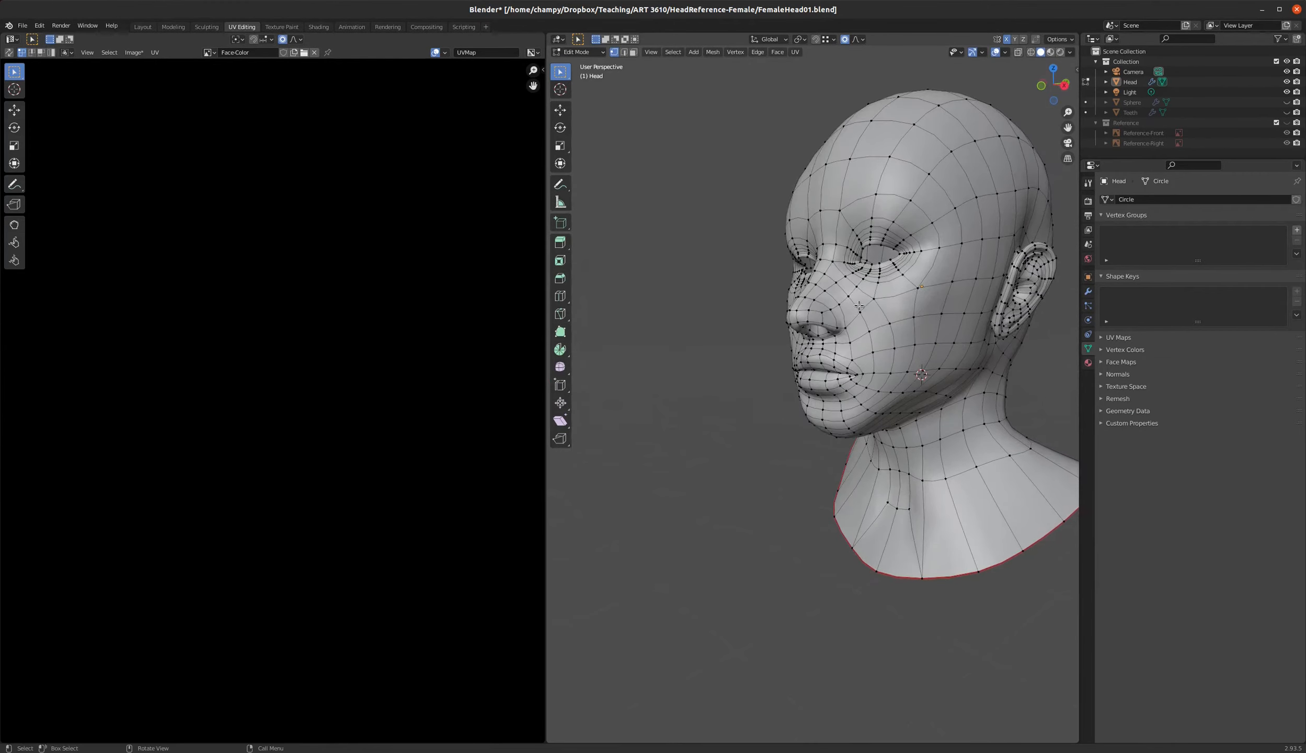
scroll(971, 199, "down", 3)
middle_click_drag(972, 200, 886, 269)
- Select the whole head mesh to inspect its current UV layout, and deselect everything
left_click(816, 321)
key("a")
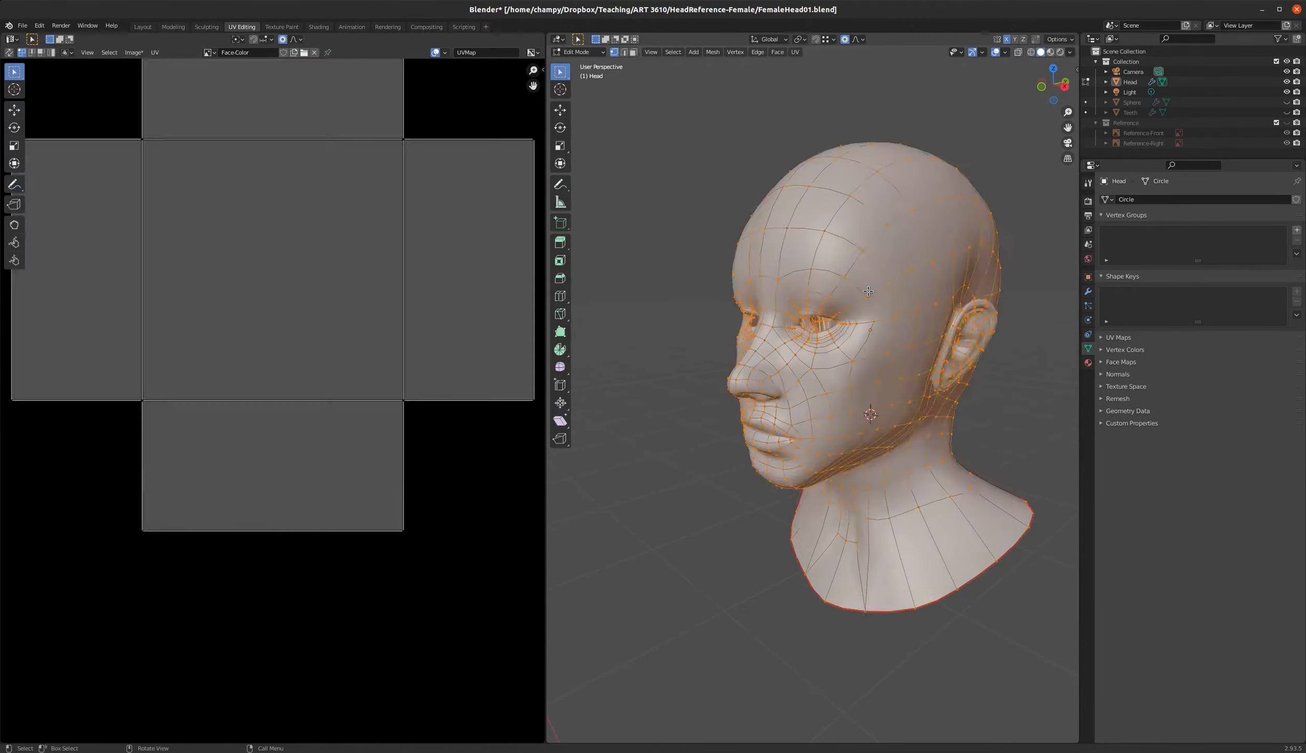
key("a")
- Examine the head mesh's topology in profile and from below the chin
middle_click_drag(871, 336, 922, 308)
scroll(923, 317, "up", 3)
scroll(924, 316, "down", 3)
scroll(894, 349, "up", 4)
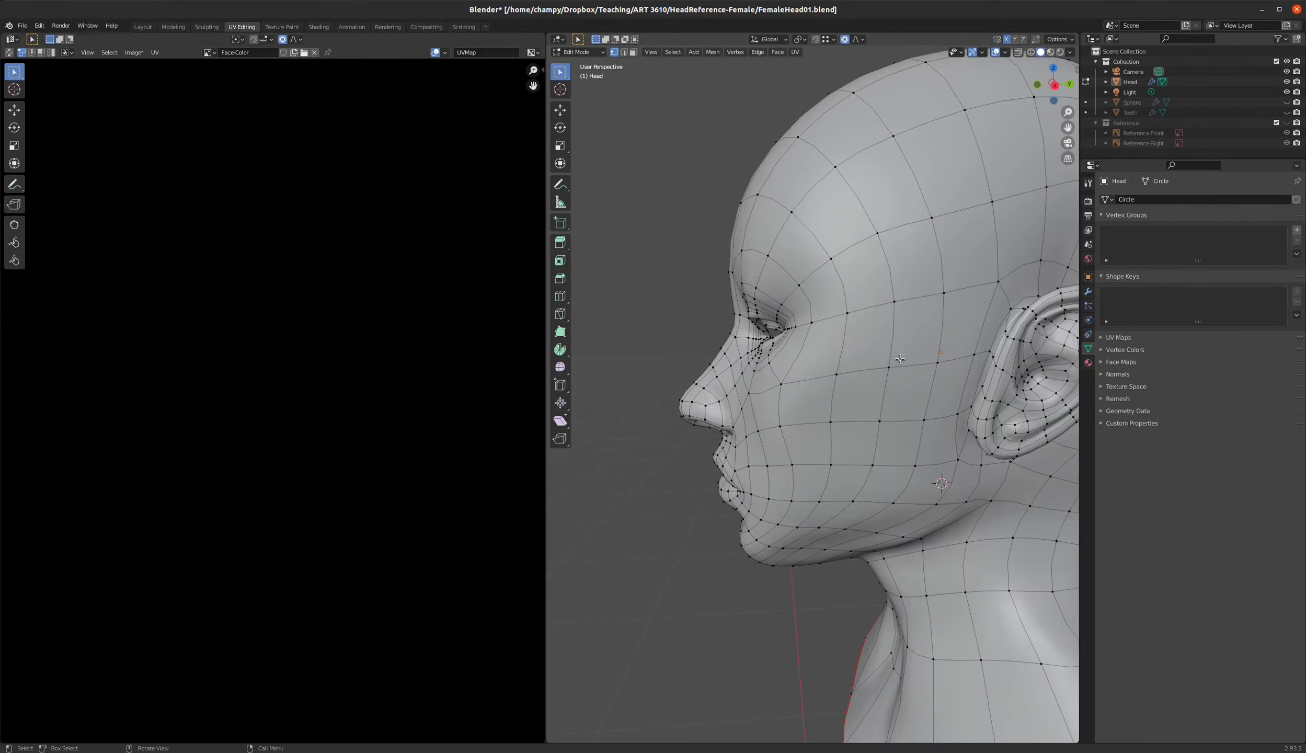
scroll(890, 374, "down", 2)
middle_click_drag(891, 375, 766, 399)
scroll(779, 426, "down", 3)
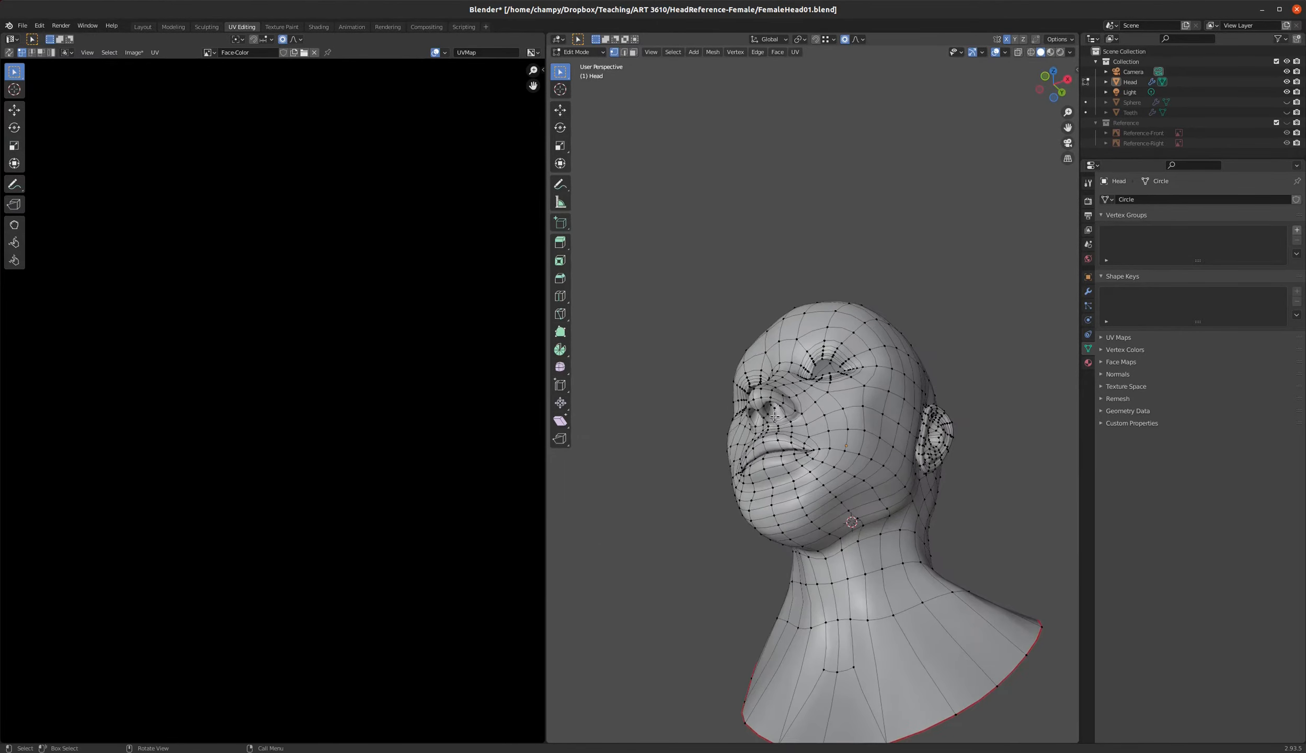
- In orthographic view from below the nose, select the edge loops around both nostril openings
scroll(765, 399, "up", 5)
scroll(764, 387, "down", 2)
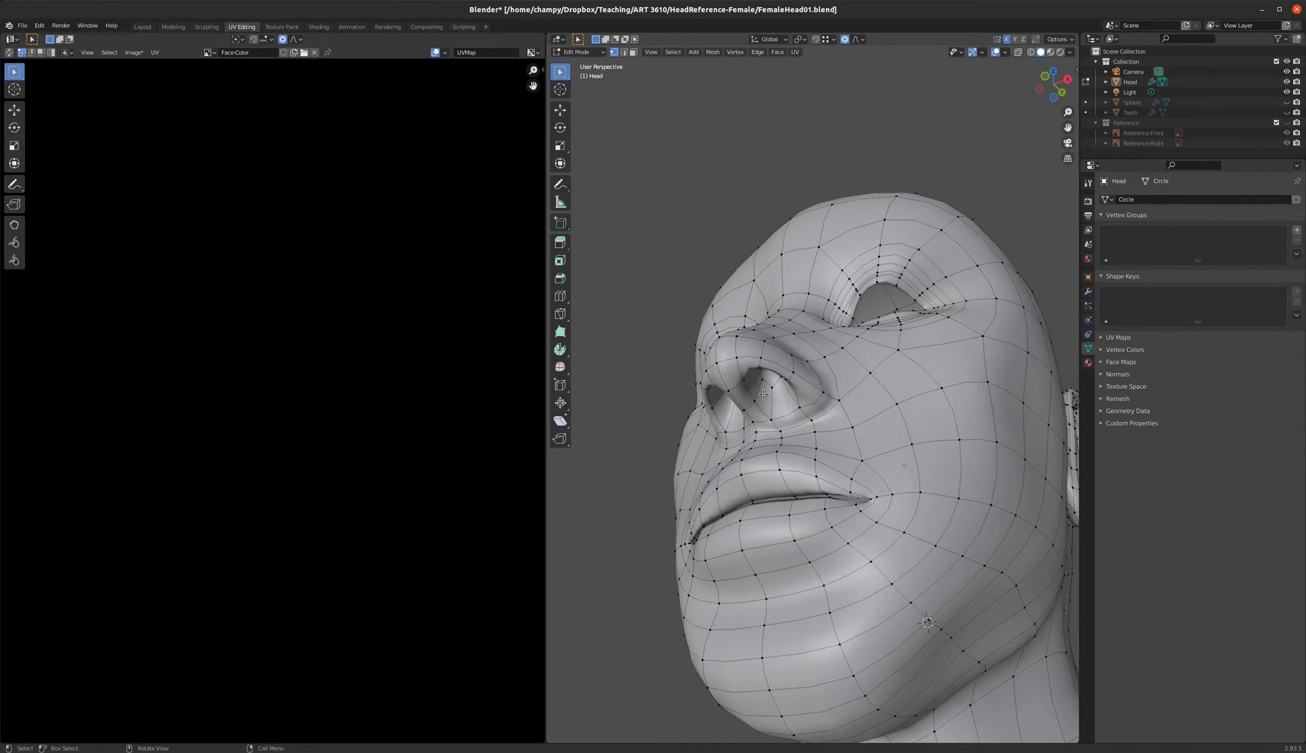
key("KP_5")
scroll(756, 383, "up", 2)
left_click(751, 379, "alt")
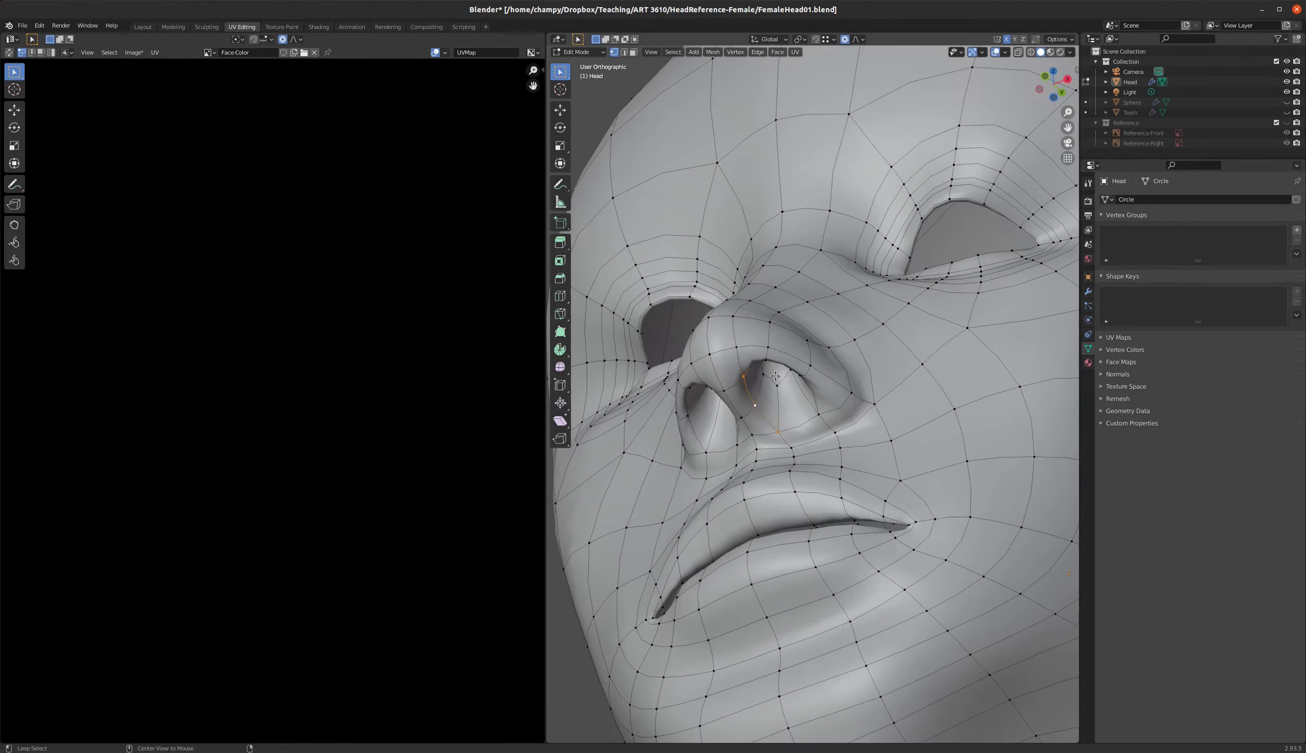
middle_click_drag(773, 375, 793, 429)
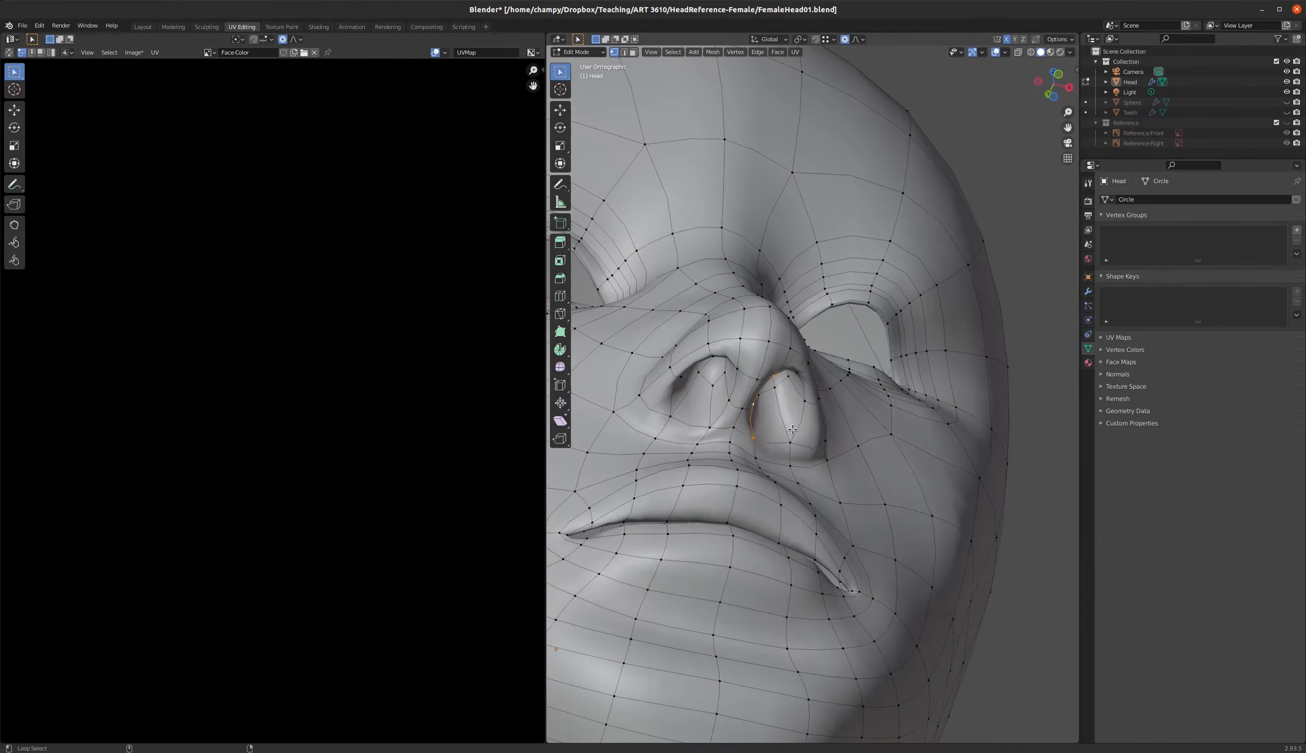
left_click(725, 406, "alt+shift")
middle_click_drag(673, 398, 771, 405)
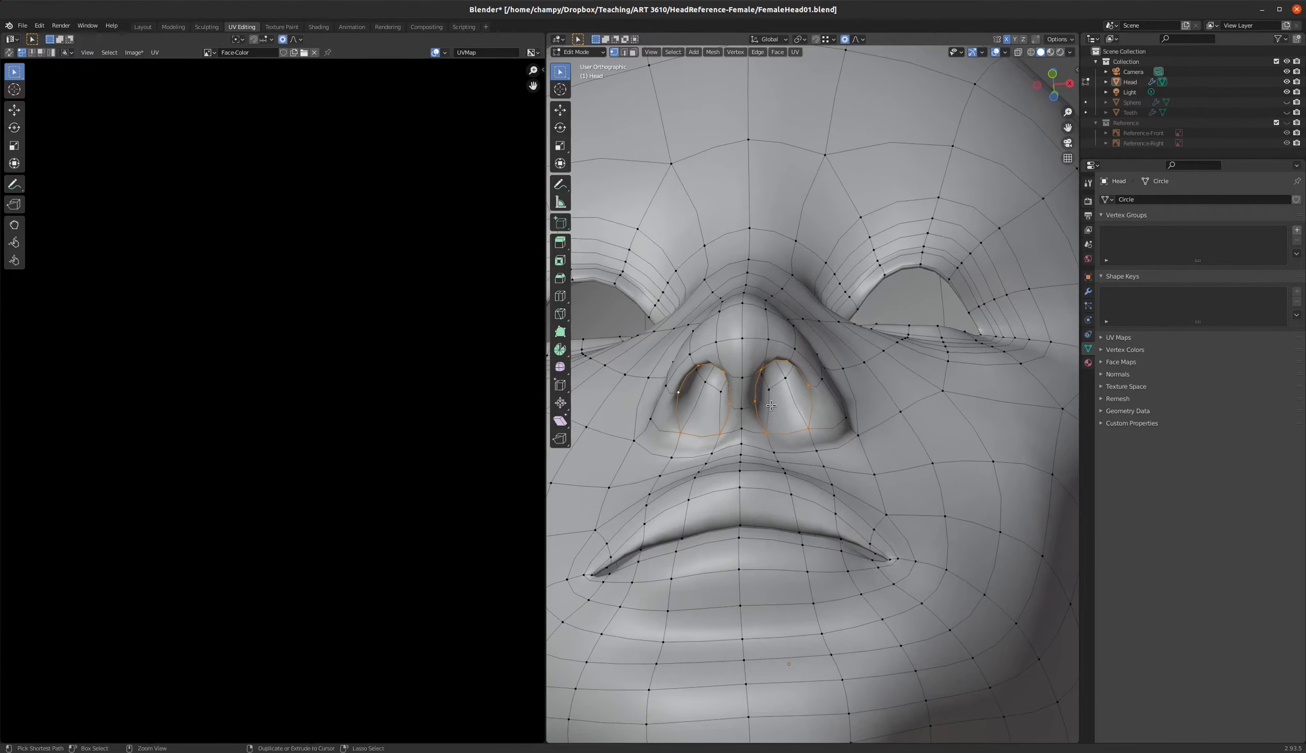
- Mark the selected edge loops around both nostril openings as UV seams
key("ctrl+e")
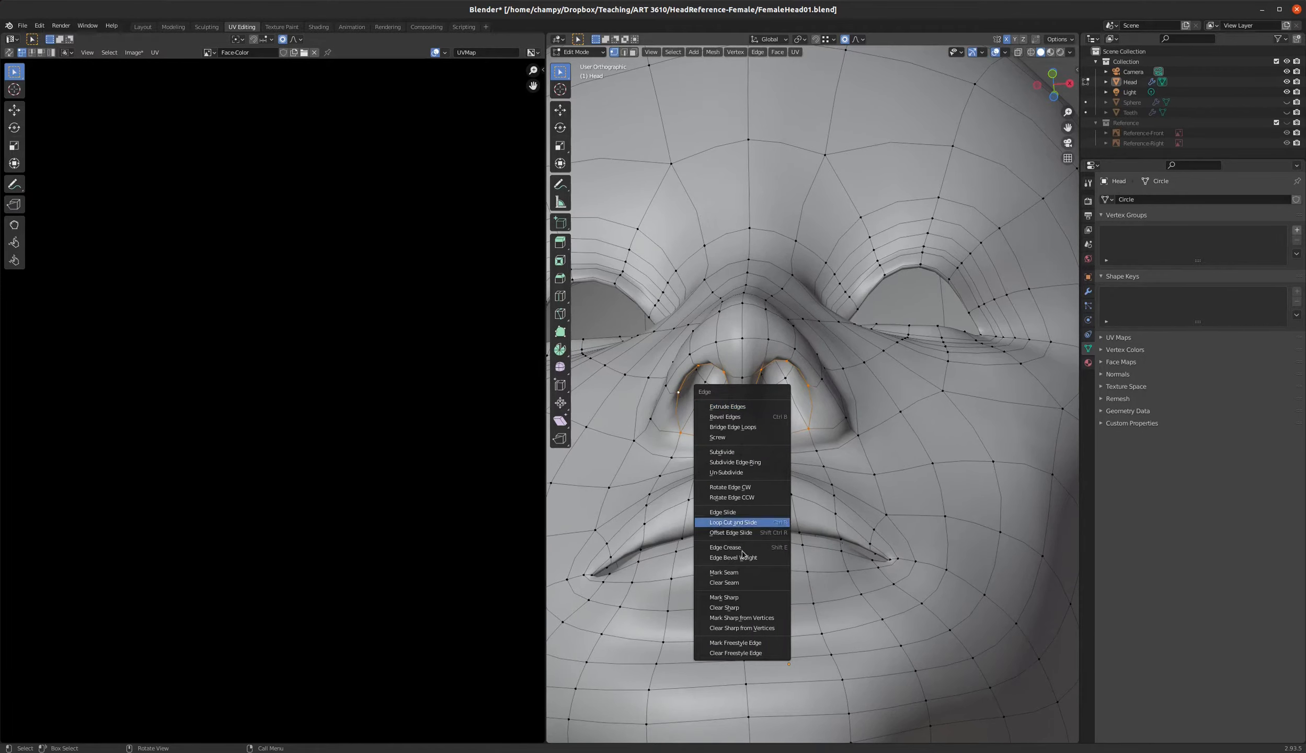
left_click(730, 573)
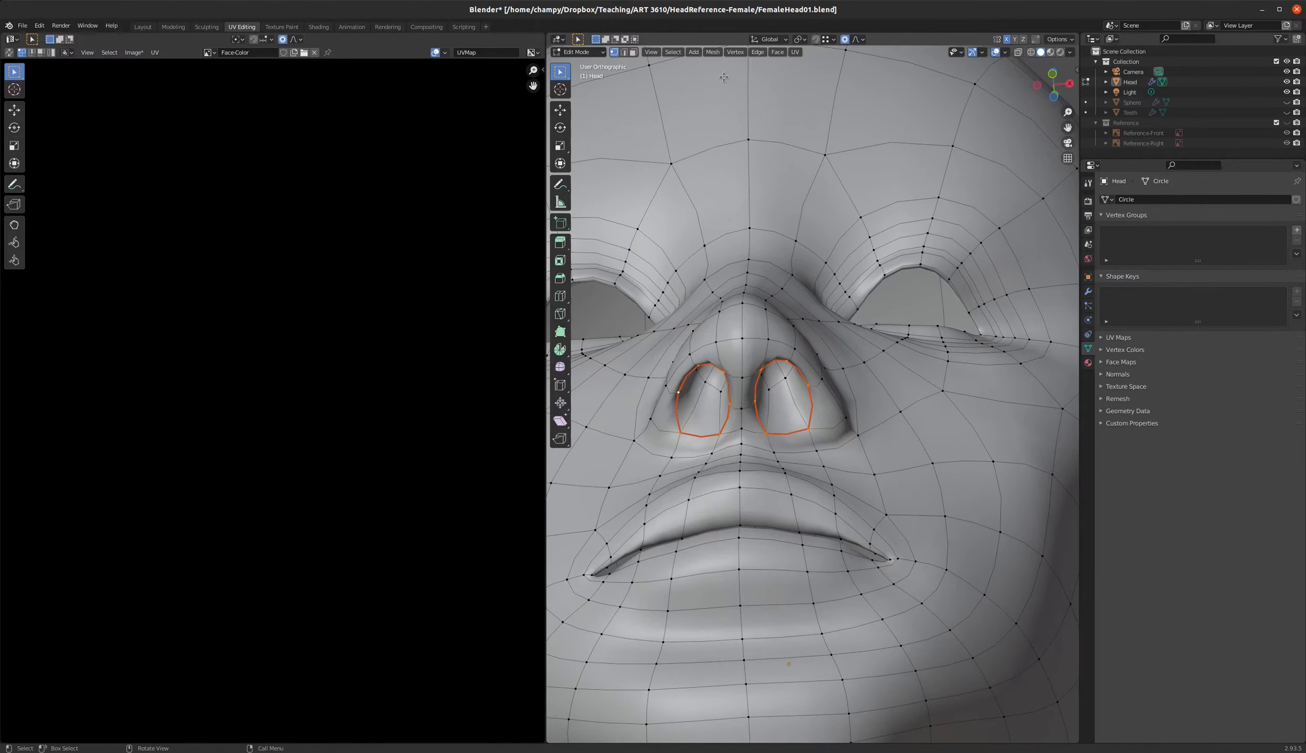
scroll(806, 339, "down", 3)
- Select the edge loop along the mouth opening between the lips and mark it as a seam
middle_click_drag(824, 386, 850, 401)
scroll(802, 459, "up", 6)
left_click(777, 420, "alt")
key("ctrl+e")
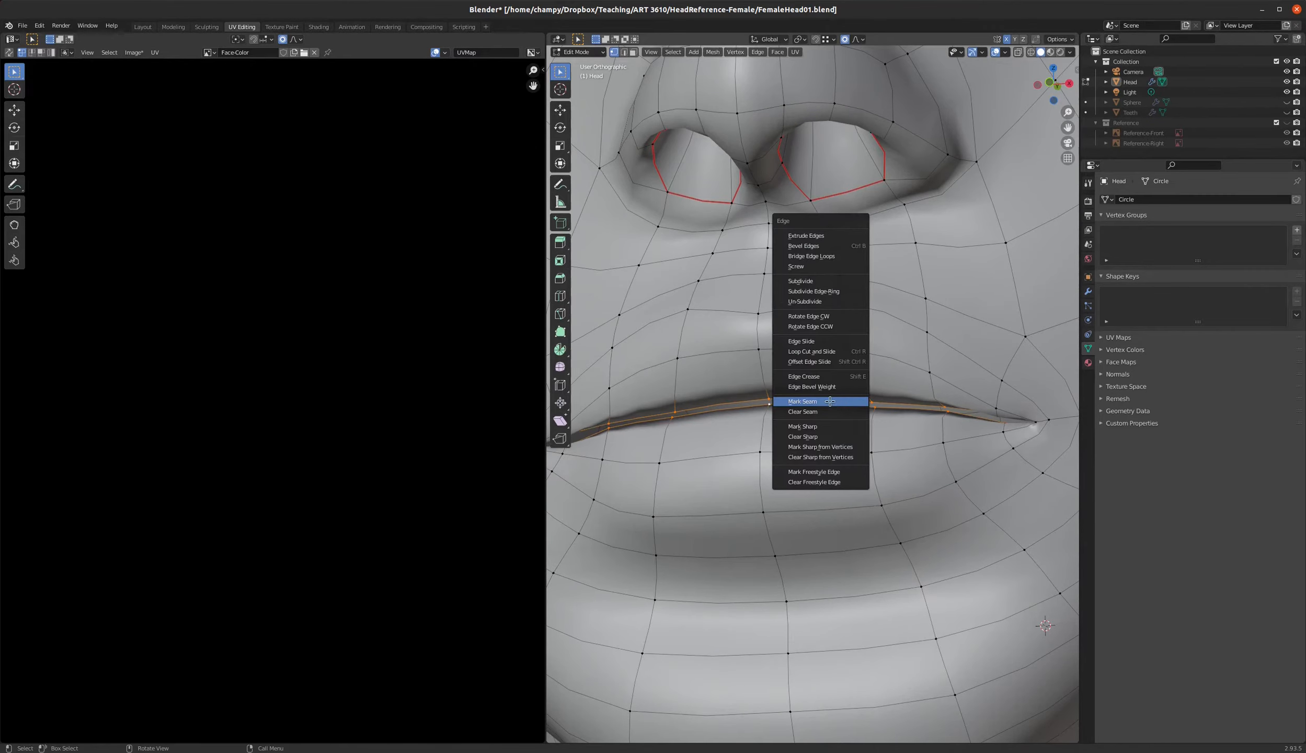
left_click(830, 401)
scroll(857, 398, "down", 5)
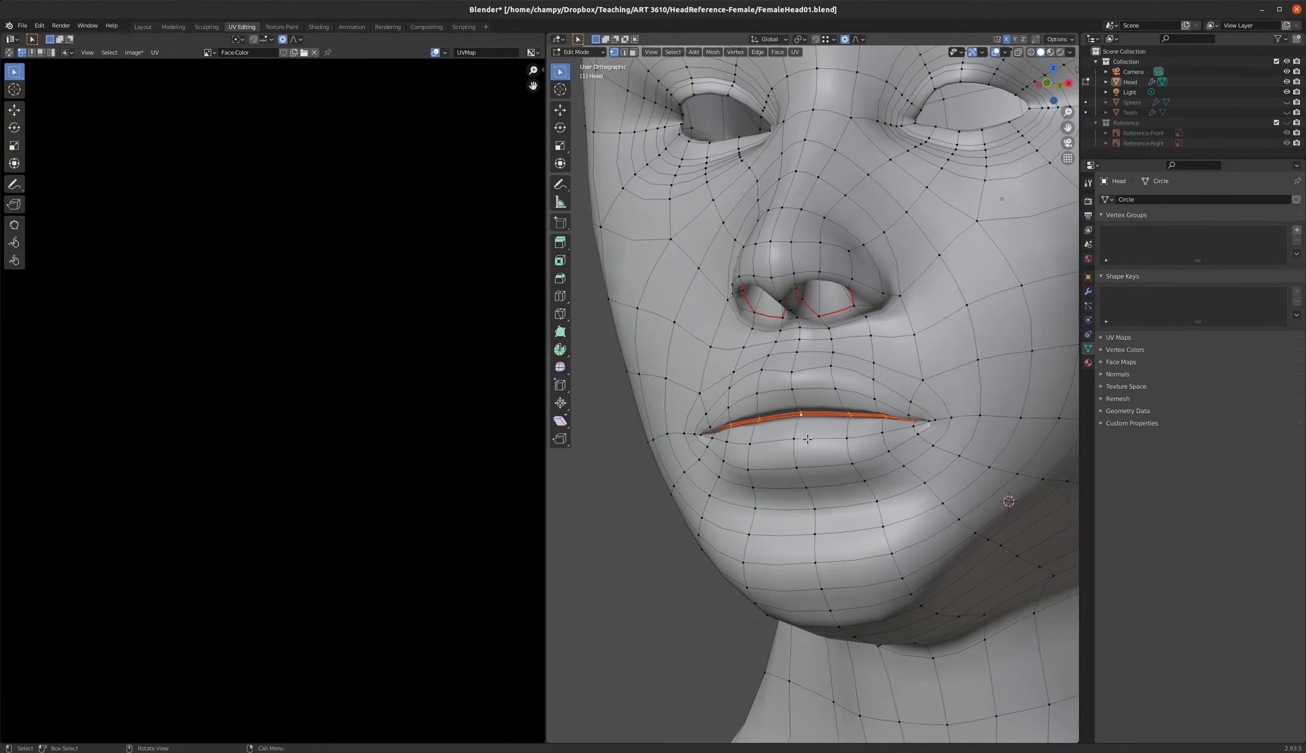
scroll(774, 461, "down", 3)
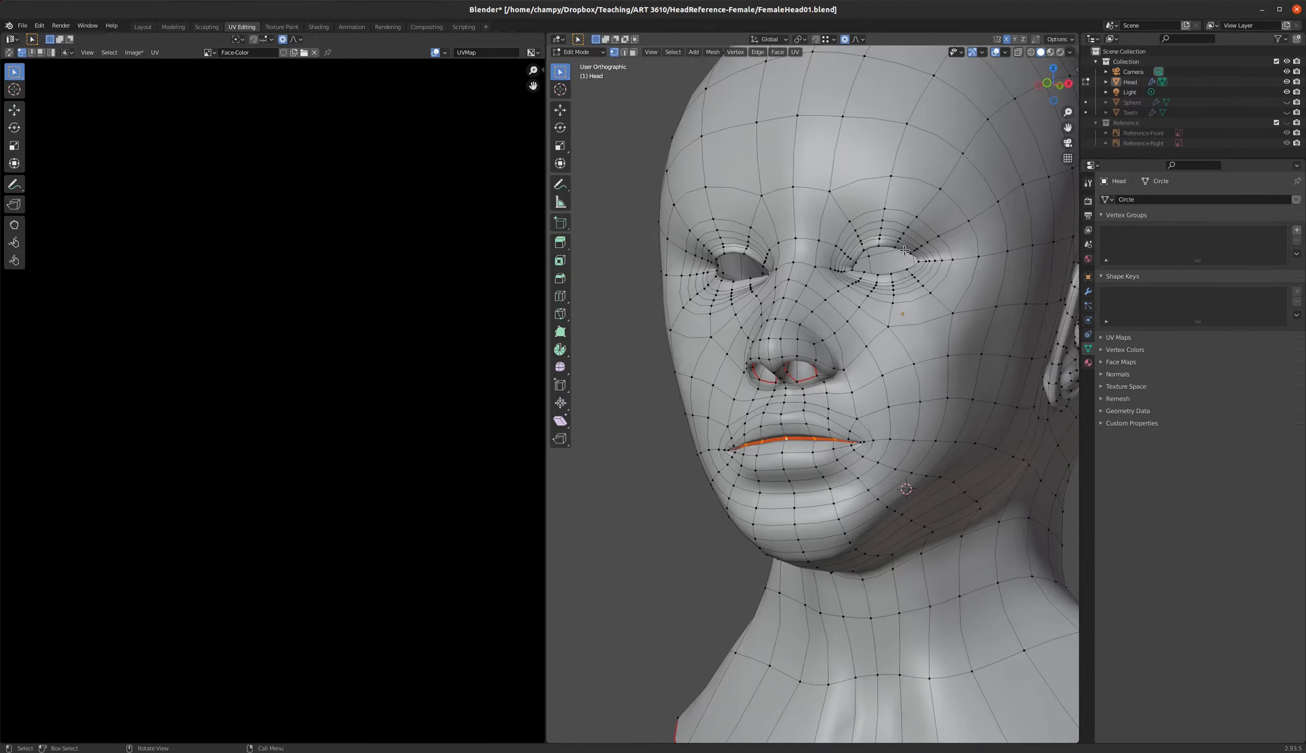
- Select the edge loops inside both eye openings and mark them as seams
scroll(905, 250, "up", 5)
middle_click_drag(904, 251, 915, 307)
scroll(813, 346, "up", 4)
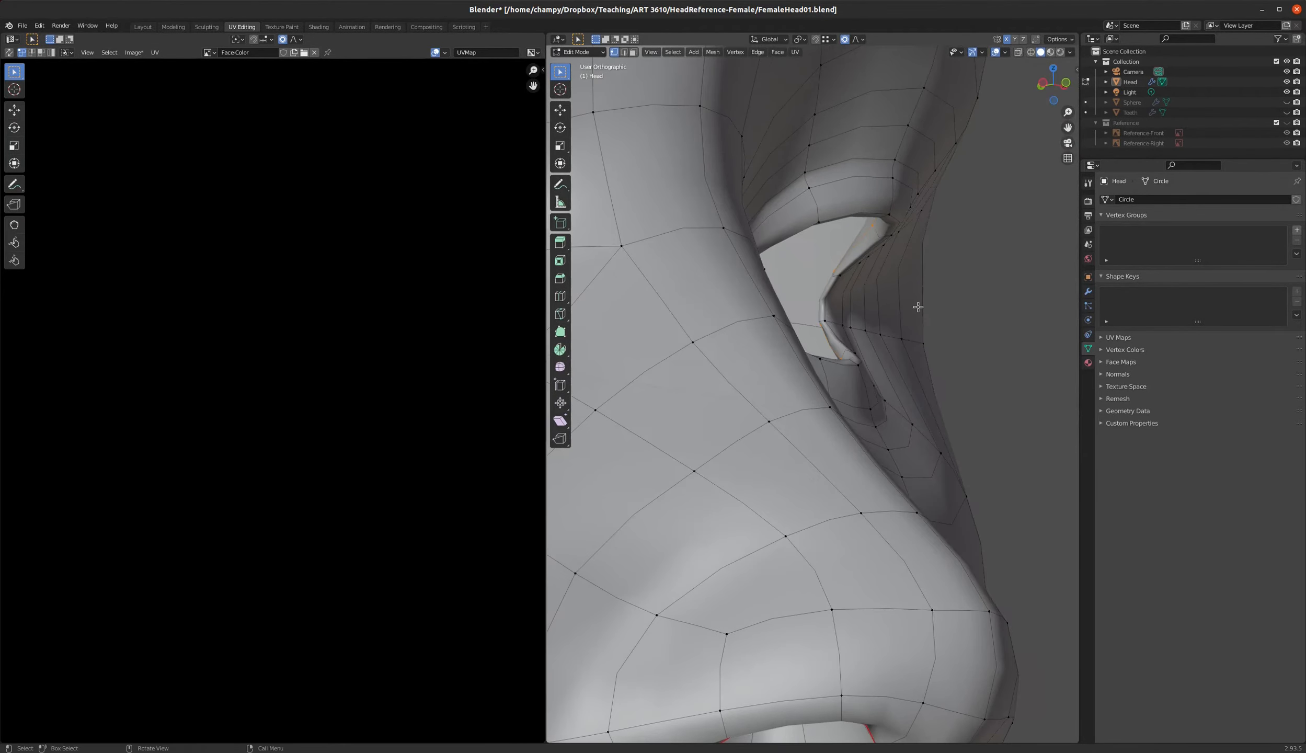
scroll(916, 307, "down", 6)
middle_click_drag(721, 280, 744, 321)
scroll(808, 273, "up", 1)
scroll(808, 273, "up", 2)
key("ctrl+e")
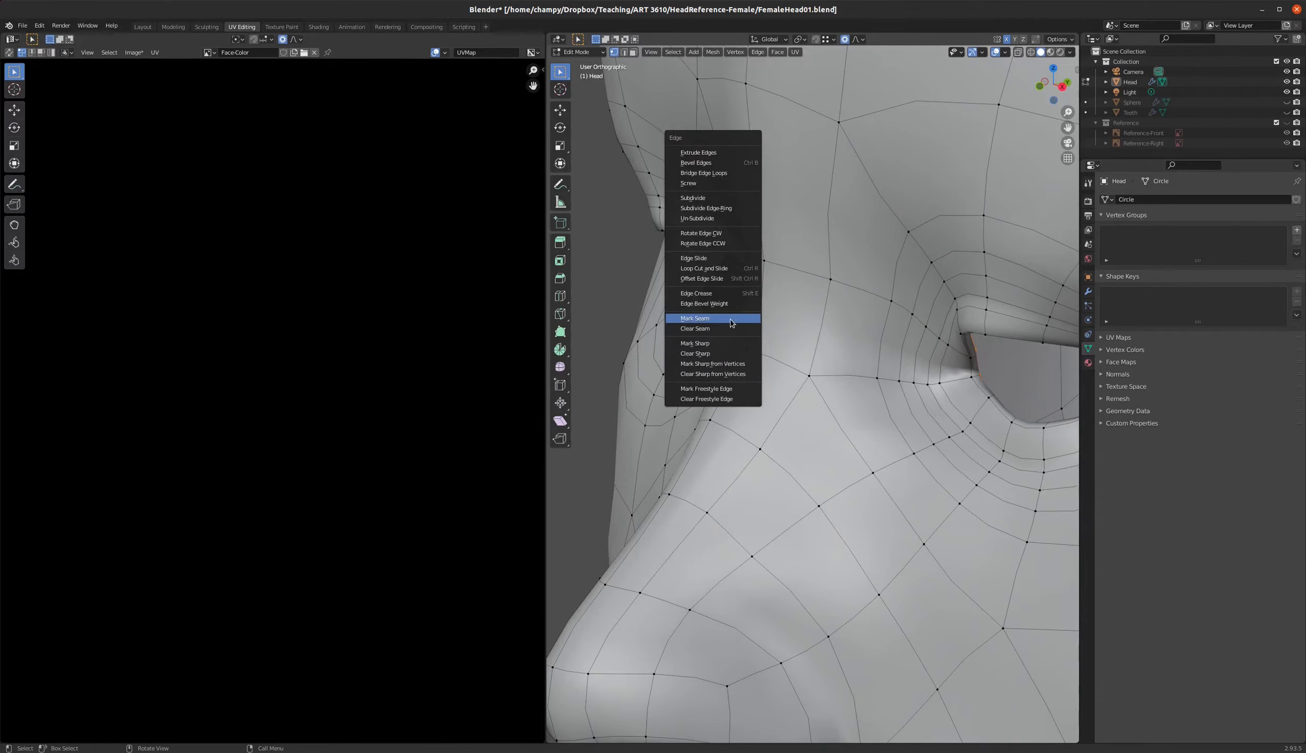
- Inspect the eye area in wireframe display, and return to solid shading with the whole head in view
key("shift+z")
scroll(668, 324, "down", 4)
middle_click_drag(787, 358, 814, 354)
key("z")
left_click(738, 361)
scroll(761, 343, "down", 5)
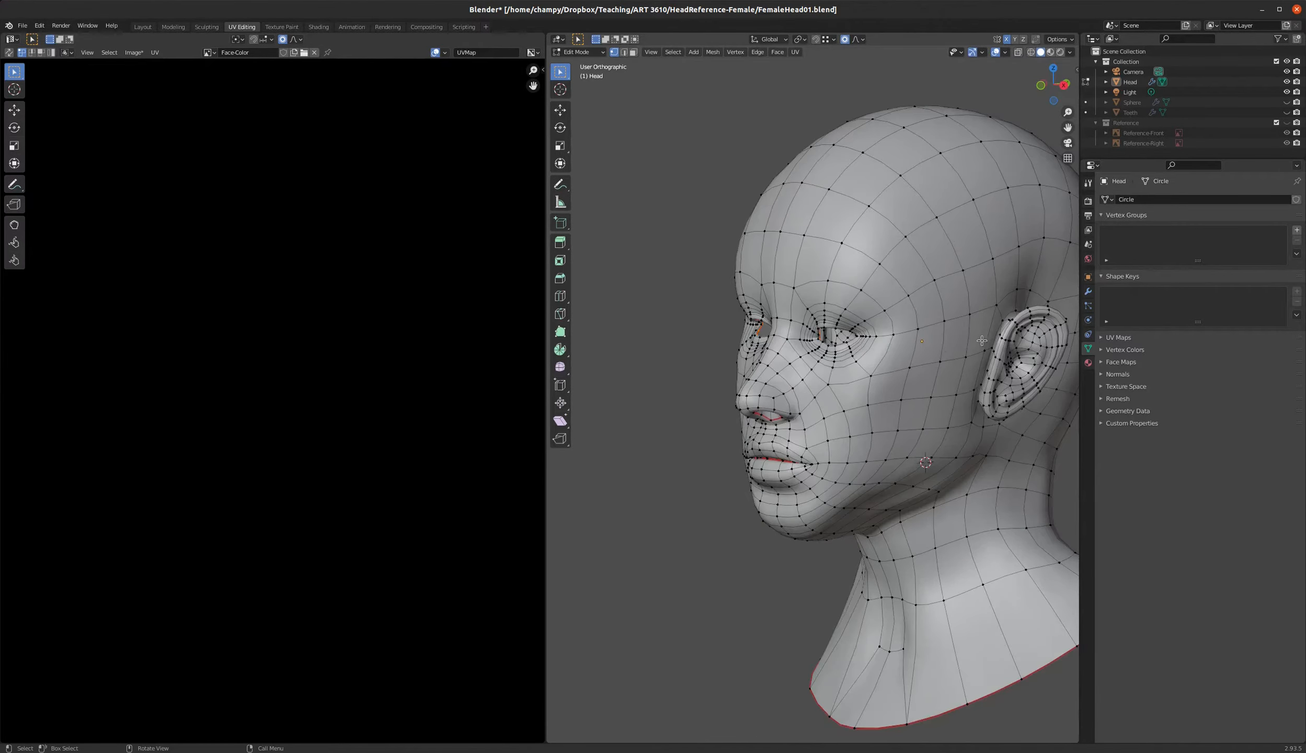
- Select the edges where the front of the head's left ear joins the face
scroll(982, 343, "up", 6)
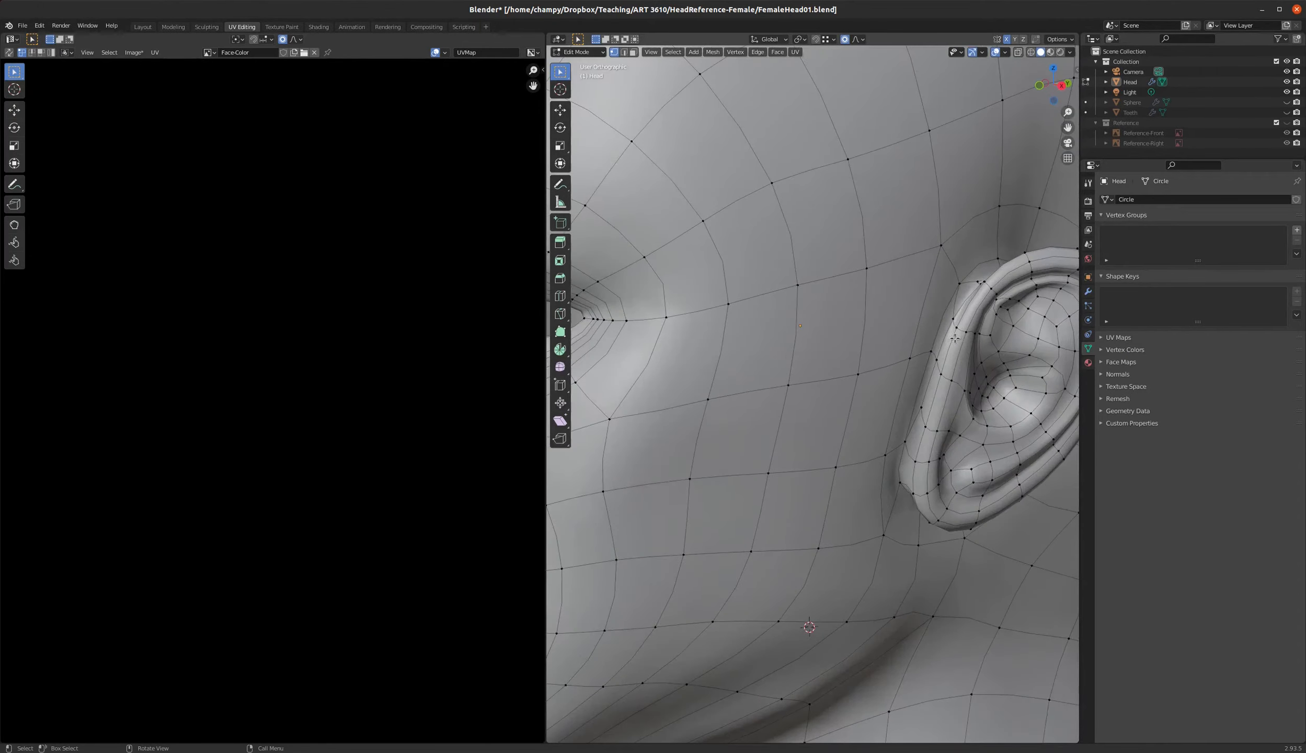
scroll(956, 339, "up", 2)
scroll(917, 347, "down", 5)
scroll(854, 418, "up", 6)
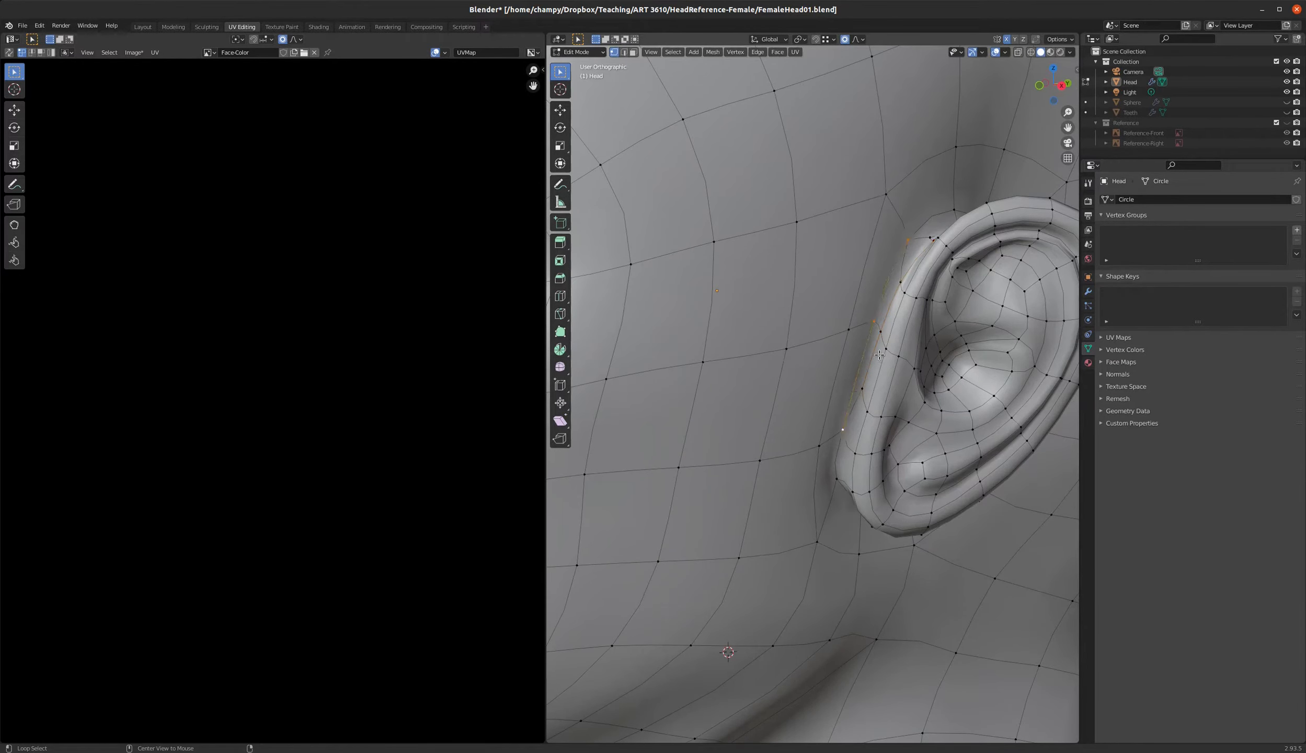
- Add the edges around the base of the right ear and behind it to the selection, and mark the ear edges as seams
middle_click_drag(861, 462, 898, 425)
scroll(915, 397, "up", 4)
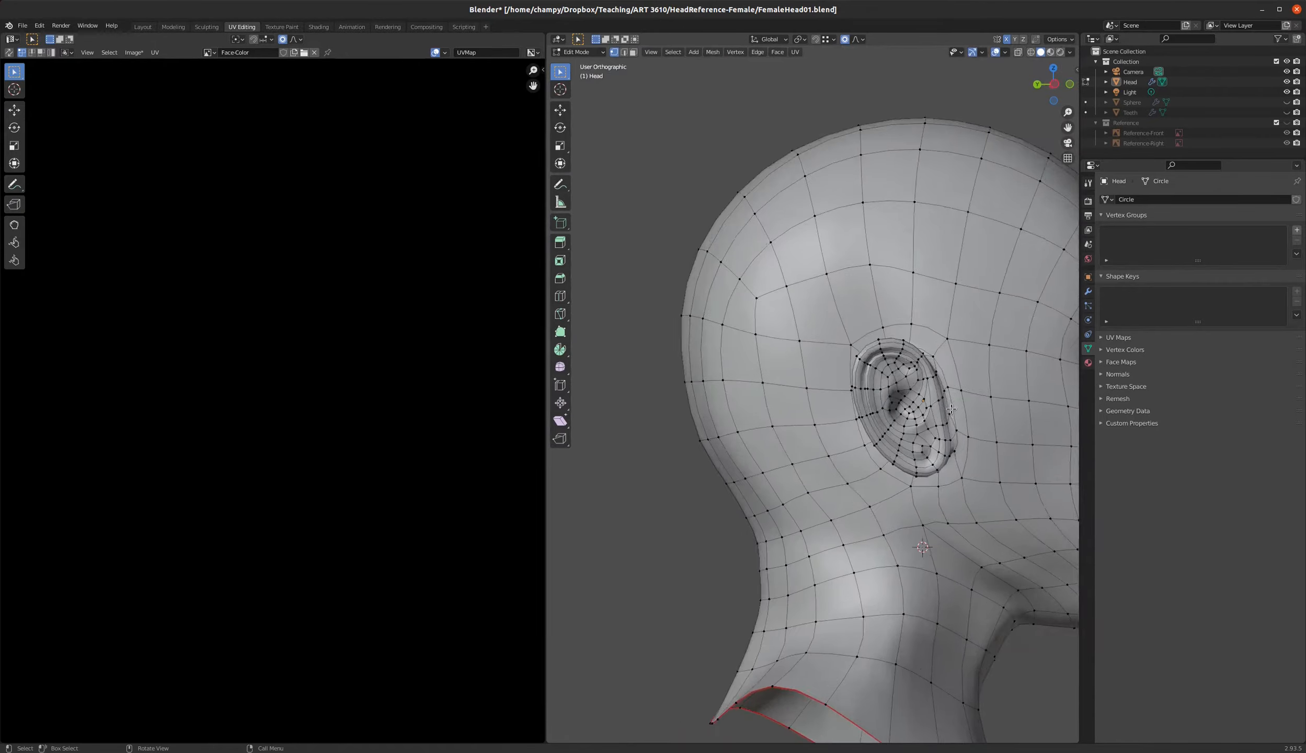
scroll(950, 355, "down", 3)
scroll(854, 501, "up", 3)
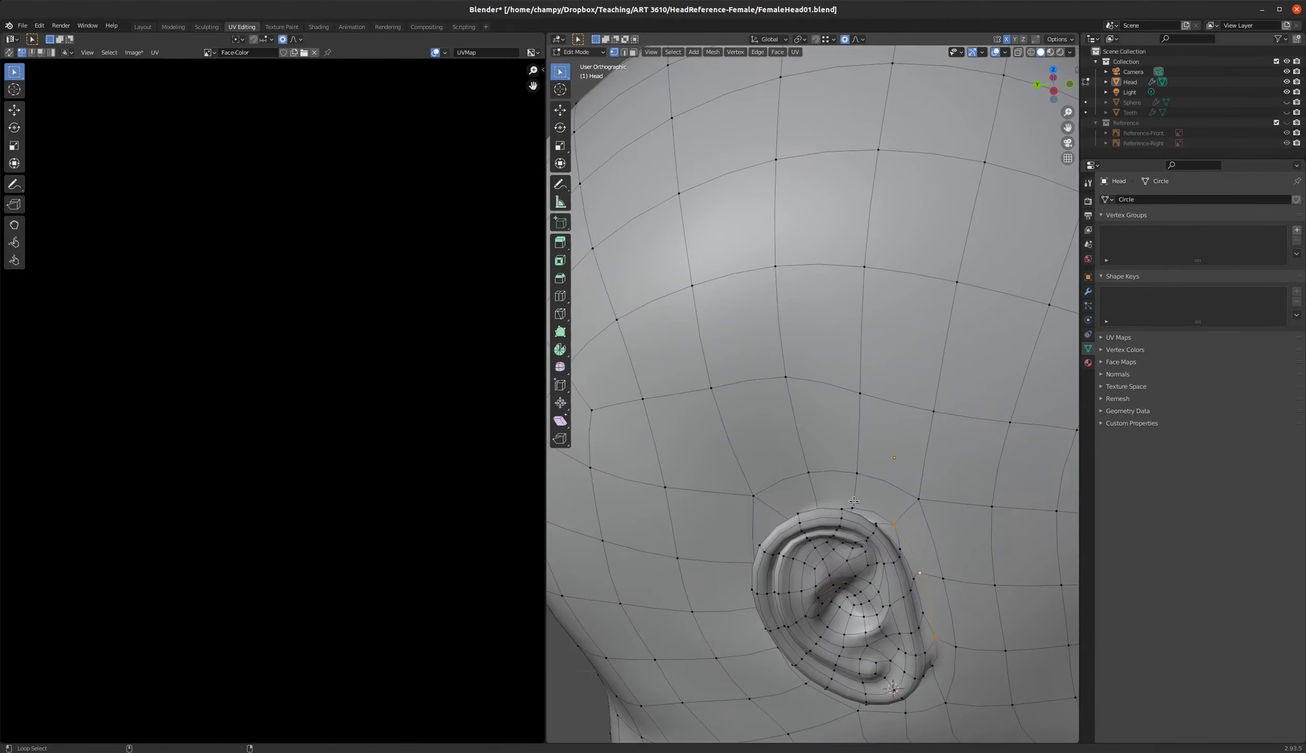
scroll(867, 510, "down", 4)
middle_click_drag(867, 510, 968, 462)
scroll(968, 463, "up", 4)
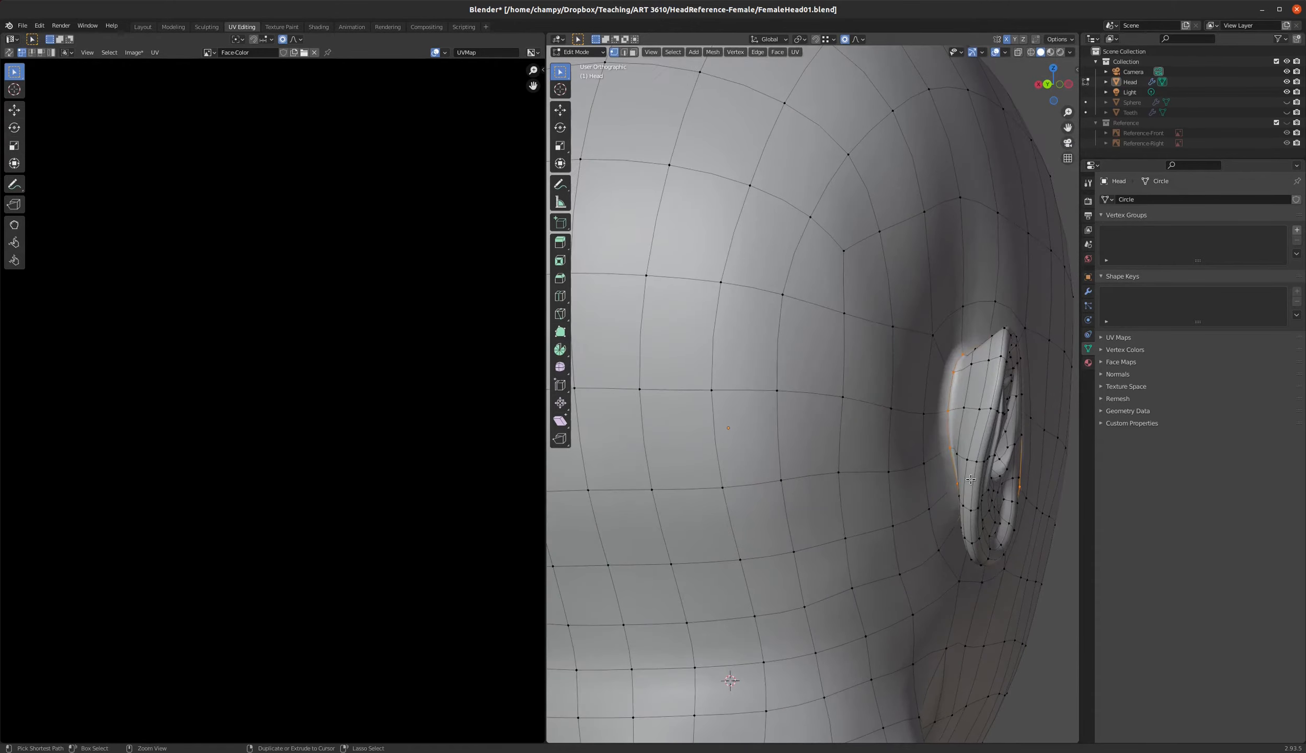
key("ctrl+e")
scroll(915, 430, "down", 6)
middle_click_drag(922, 426, 800, 432)
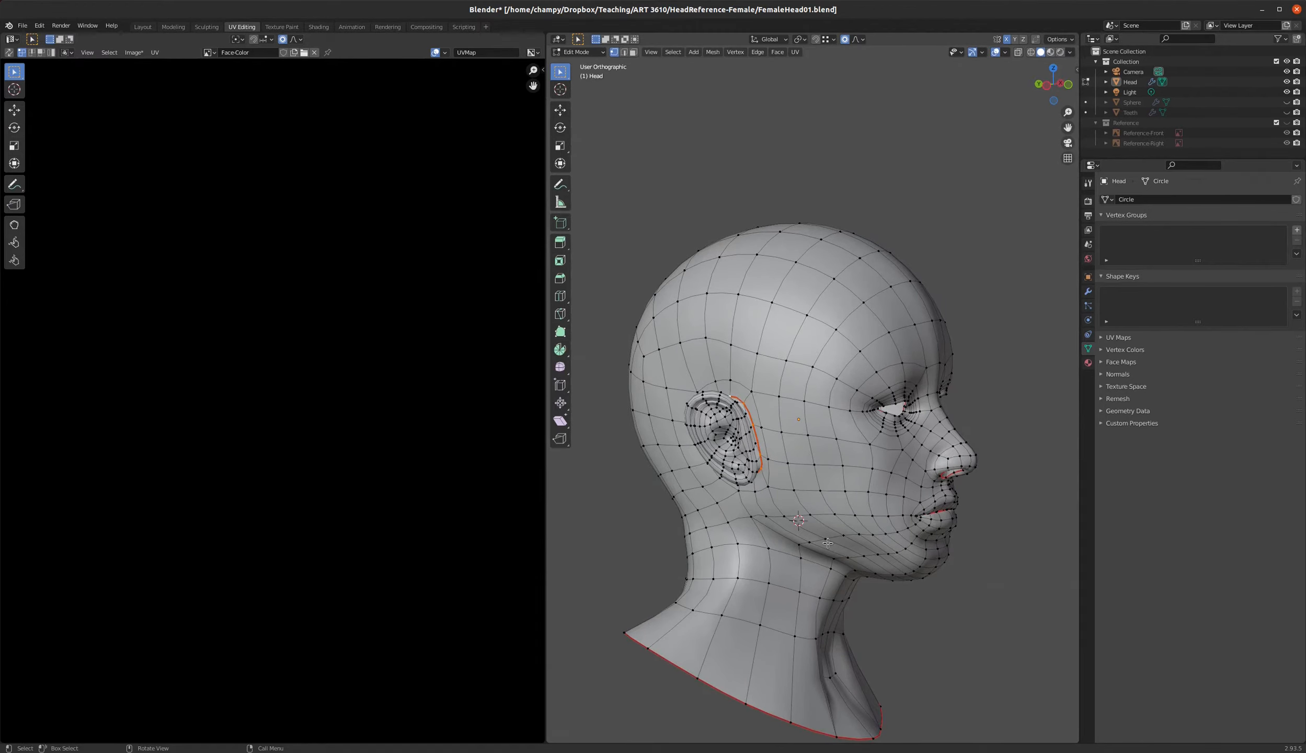
- Select the edge path running over the top of the head from ear to ear and mark it as a seam
mouse_move(791, 461)
middle_mouse_down()
mouse_move(812, 464)
mouse_move(784, 445)
middle_mouse_up()
scroll(779, 366, "up", 4)
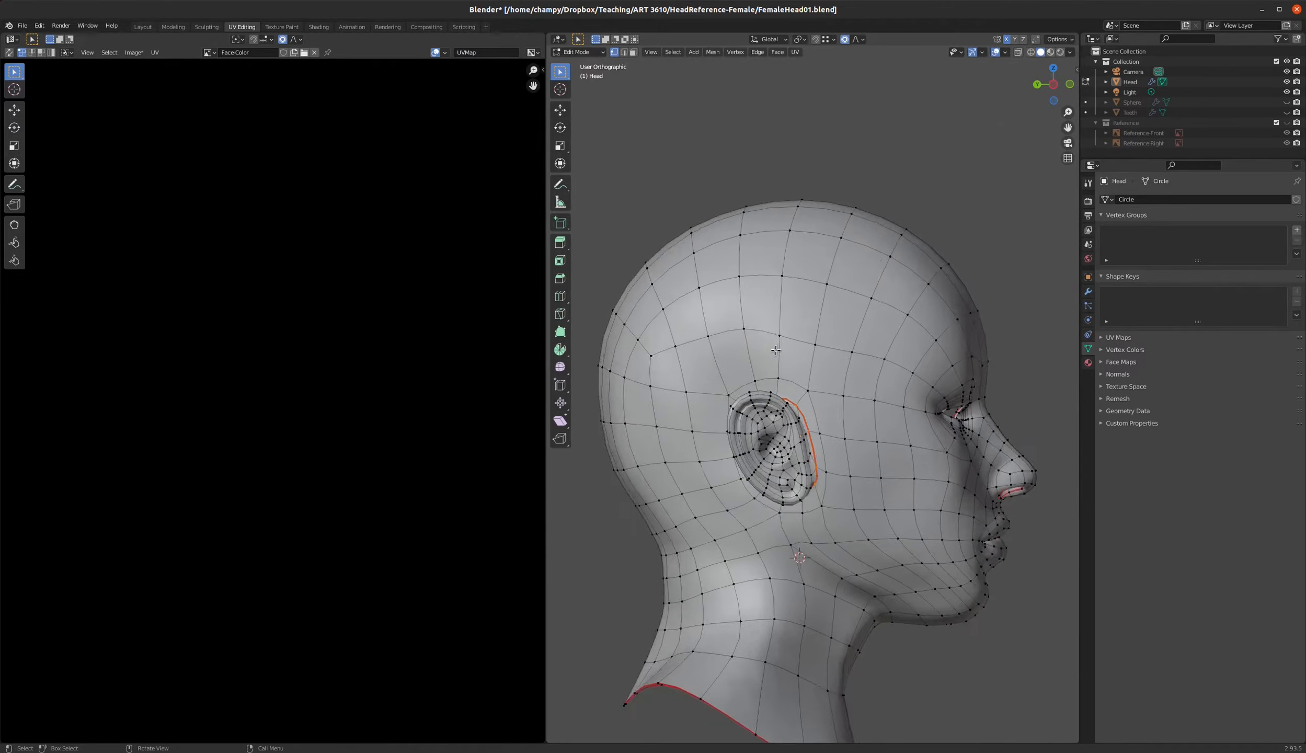
left_click(779, 366, "alt")
scroll(780, 365, "down", 2)
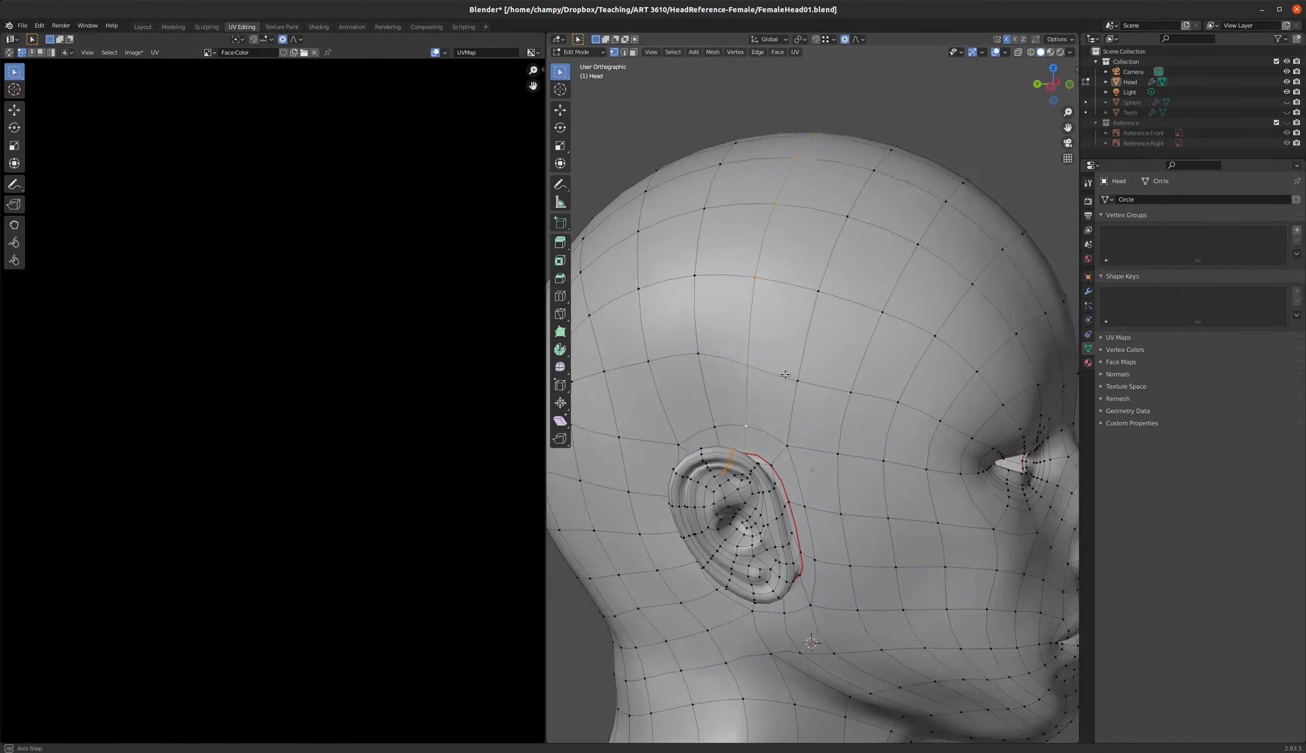
middle_click_drag(758, 418, 713, 458)
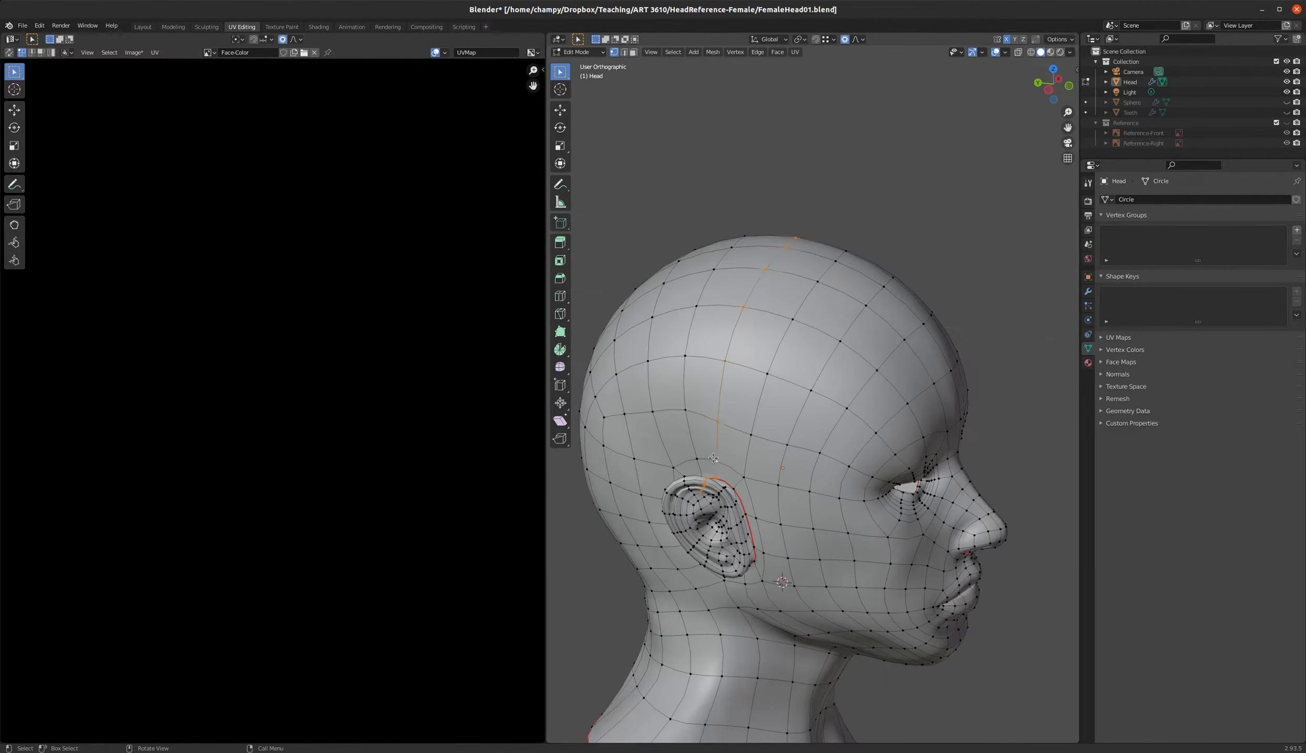
middle_click_drag(769, 272, 834, 329)
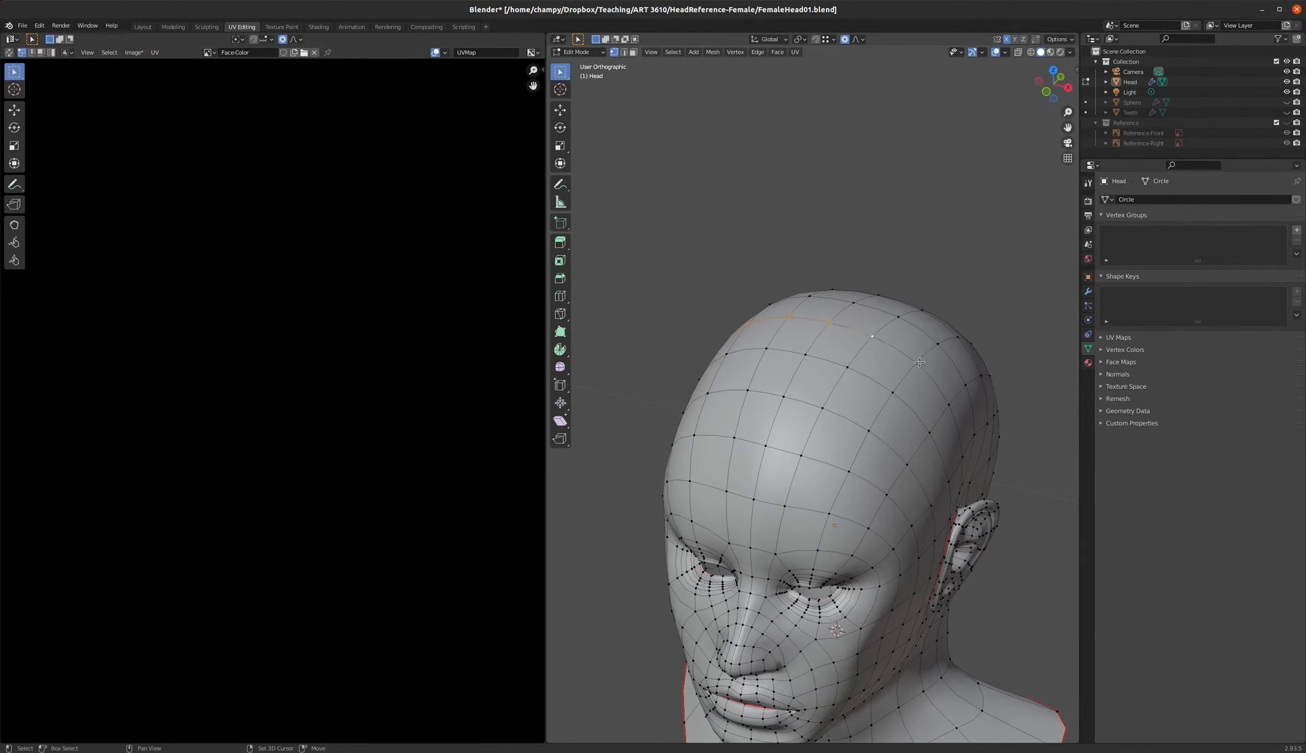
middle_click_drag(999, 453, 888, 463)
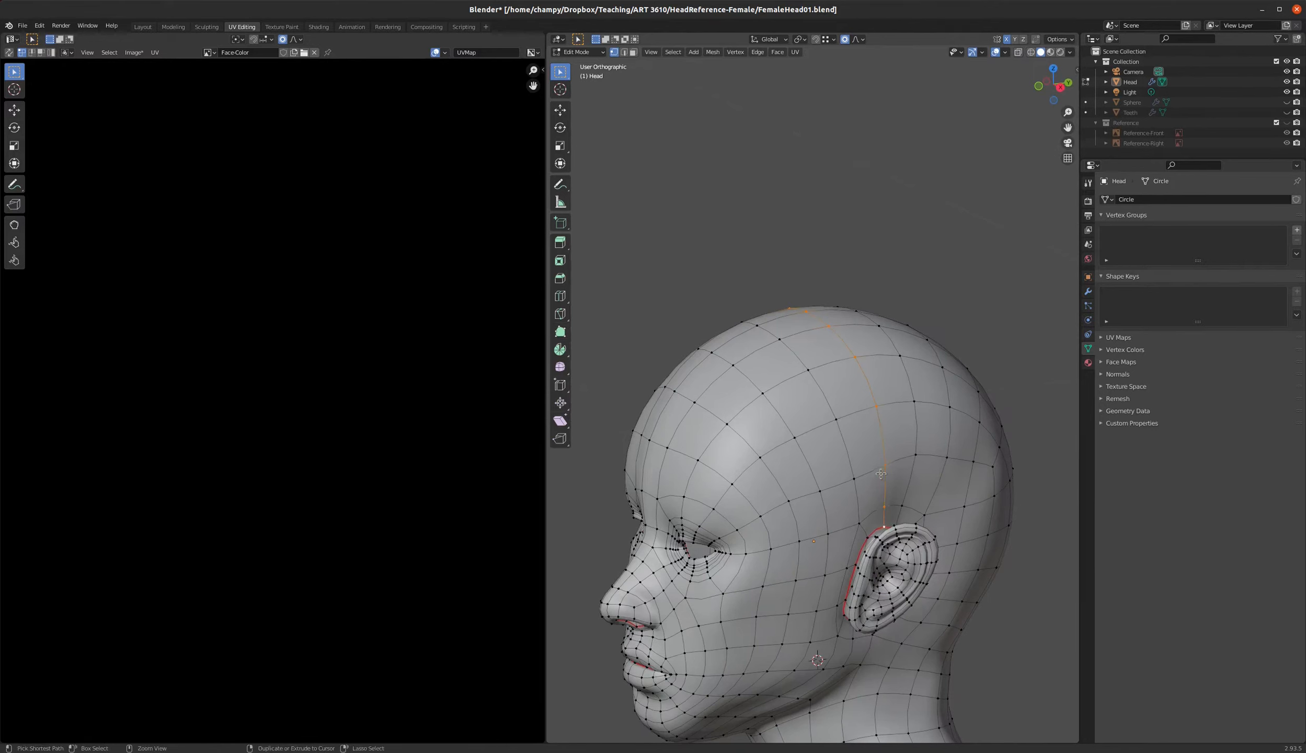
key("ctrl+e")
left_click(857, 476)
- Switch to edge selection and select the edge leading down from the bottom of the left ear's seam
middle_click_drag(857, 475, 860, 389)
scroll(860, 389, "down", 3)
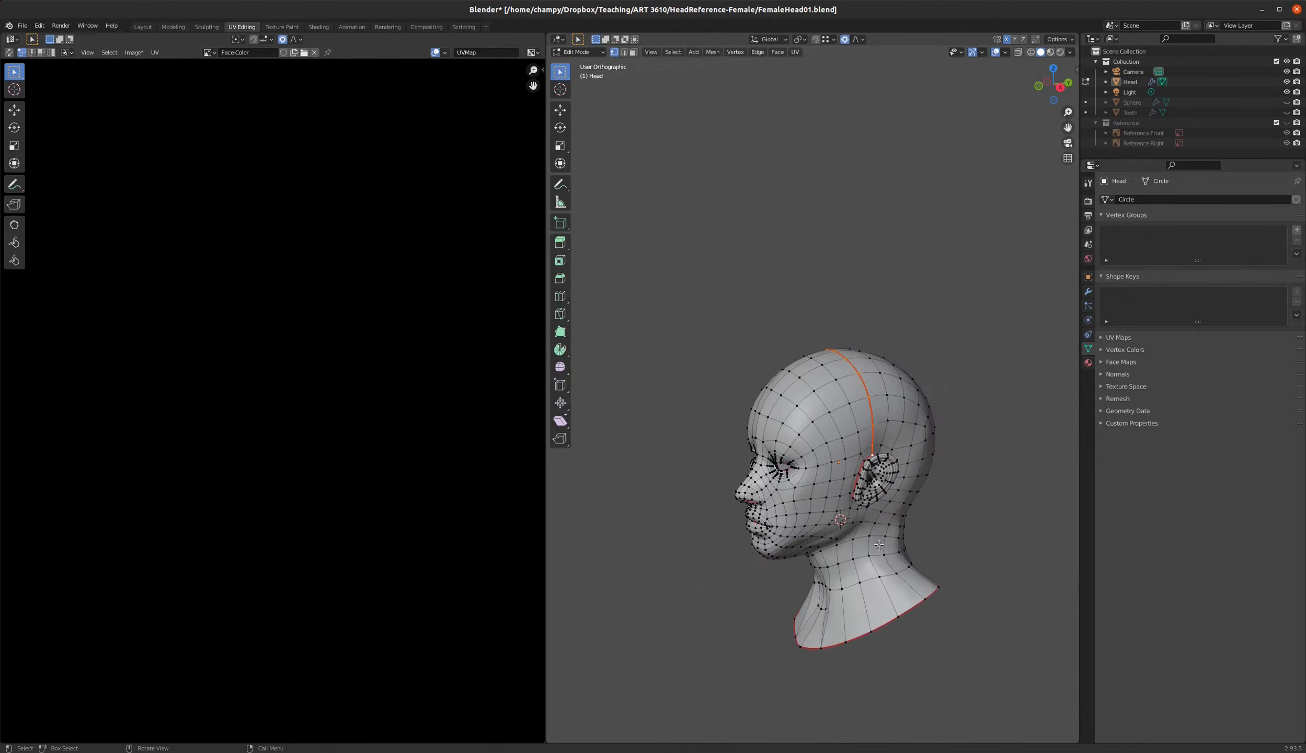
middle_click_drag(879, 544, 740, 507)
scroll(853, 506, "up", 4)
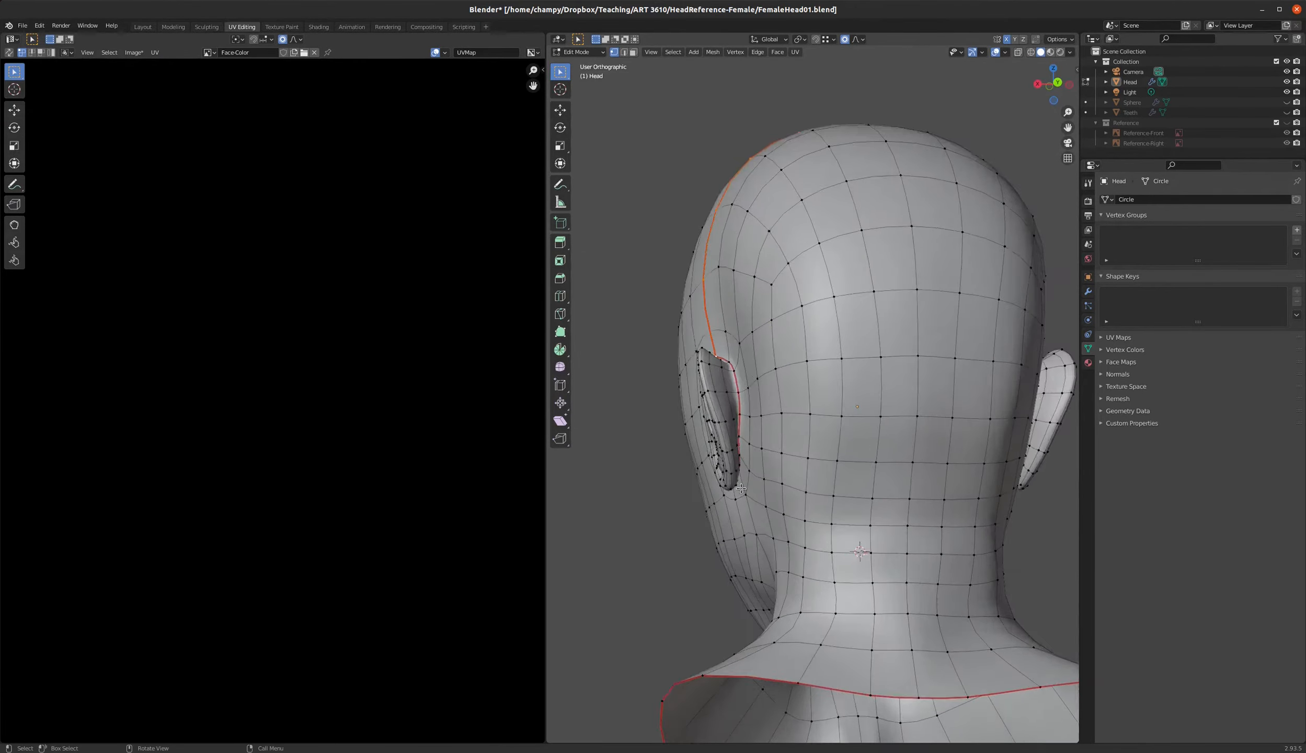
scroll(748, 466, "up", 6)
scroll(768, 420, "down", 5)
mouse_move(768, 419)
middle_mouse_down()
mouse_move(771, 443)
mouse_move(773, 427)
middle_mouse_up()
scroll(772, 443, "up", 4)
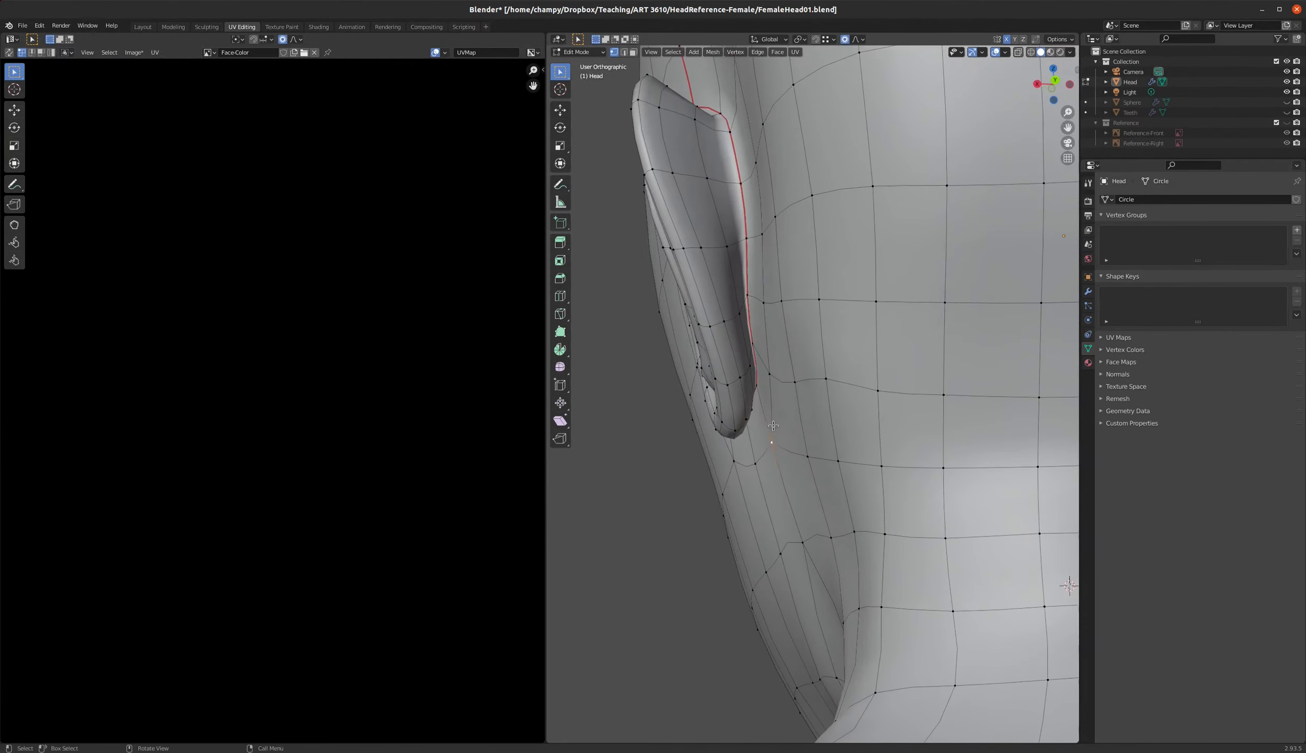
key("2")
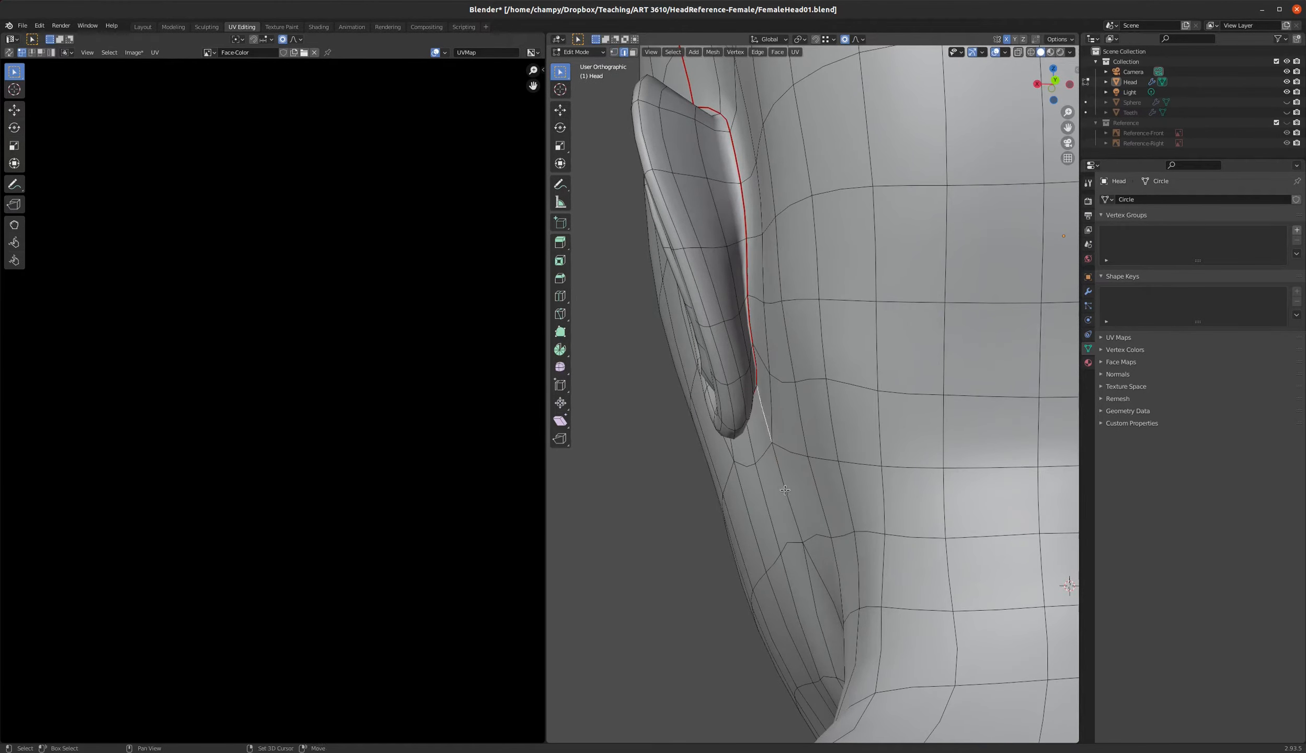
- Extend the edge selection from below the left ear down the neck to its bottom border, and mark it as a seam
middle_click_drag(807, 500, 853, 551)
scroll(854, 551, "down", 3)
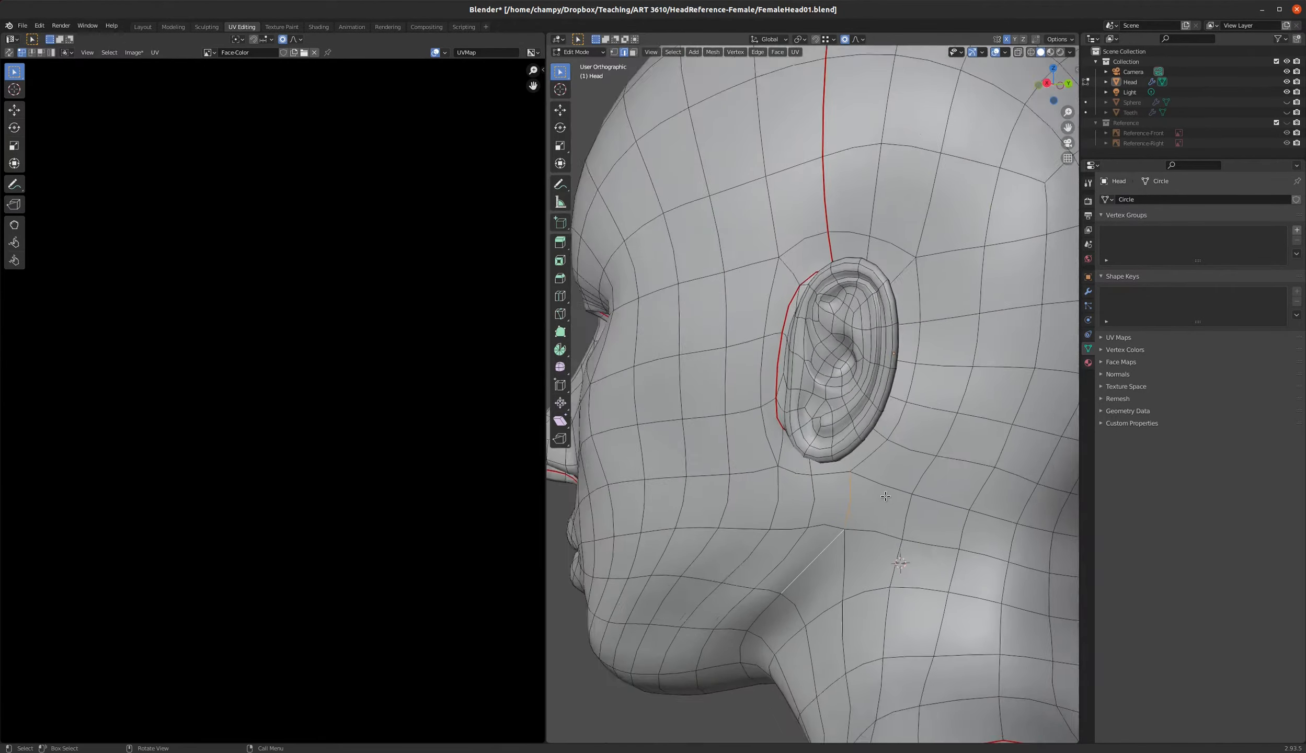
scroll(855, 617, "down", 3)
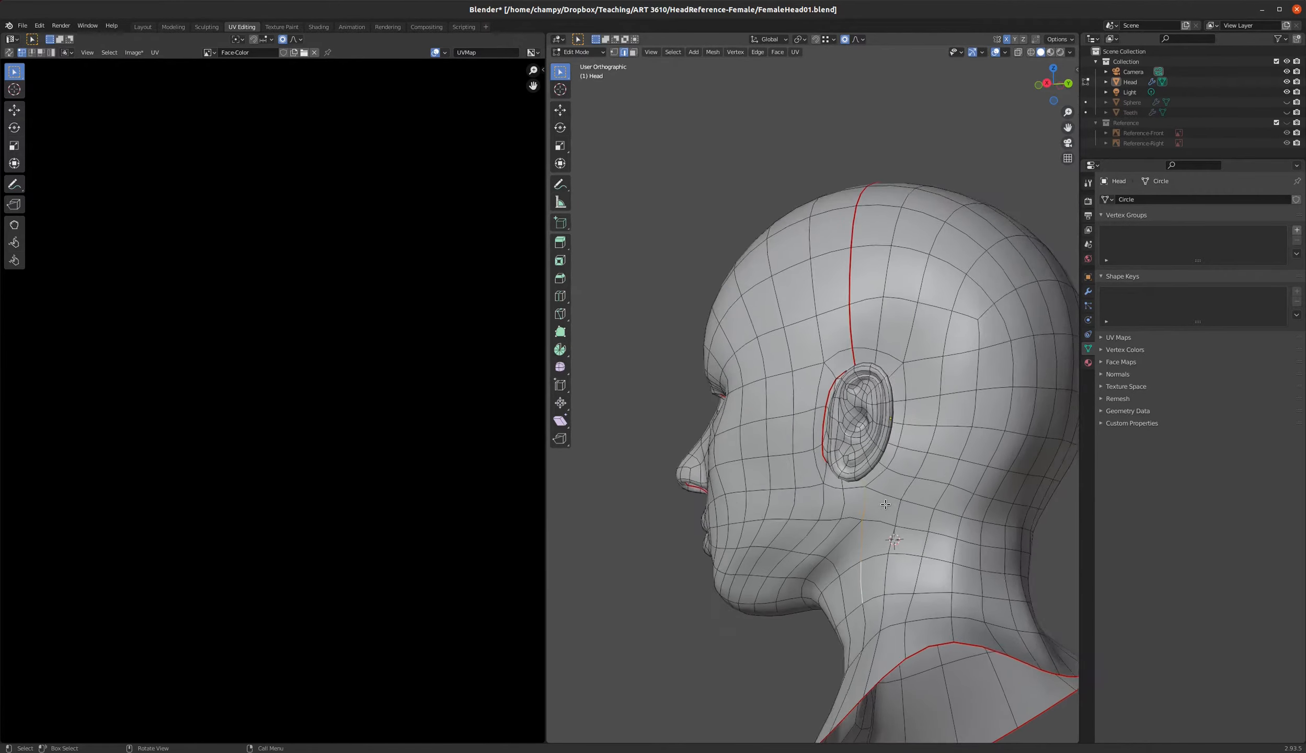
middle_click_drag(884, 602, 907, 544)
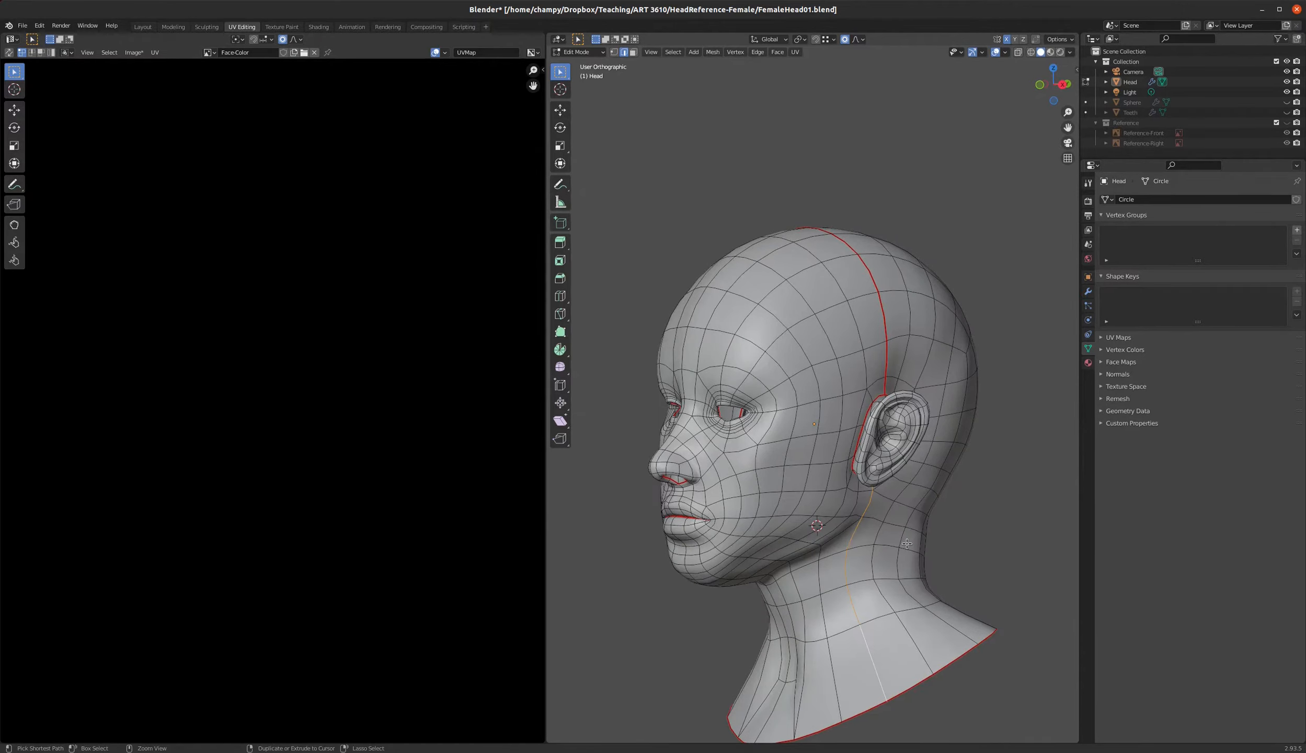
right_click(907, 544)
left_click(889, 550)
- Select the matching edge path from below the right ear down the neck to its border, and mark it as a seam
scroll(806, 530, "down", 3)
middle_click_drag(807, 530, 808, 352)
scroll(787, 569, "up", 4)
scroll(879, 429, "up", 5)
scroll(810, 358, "down", 4)
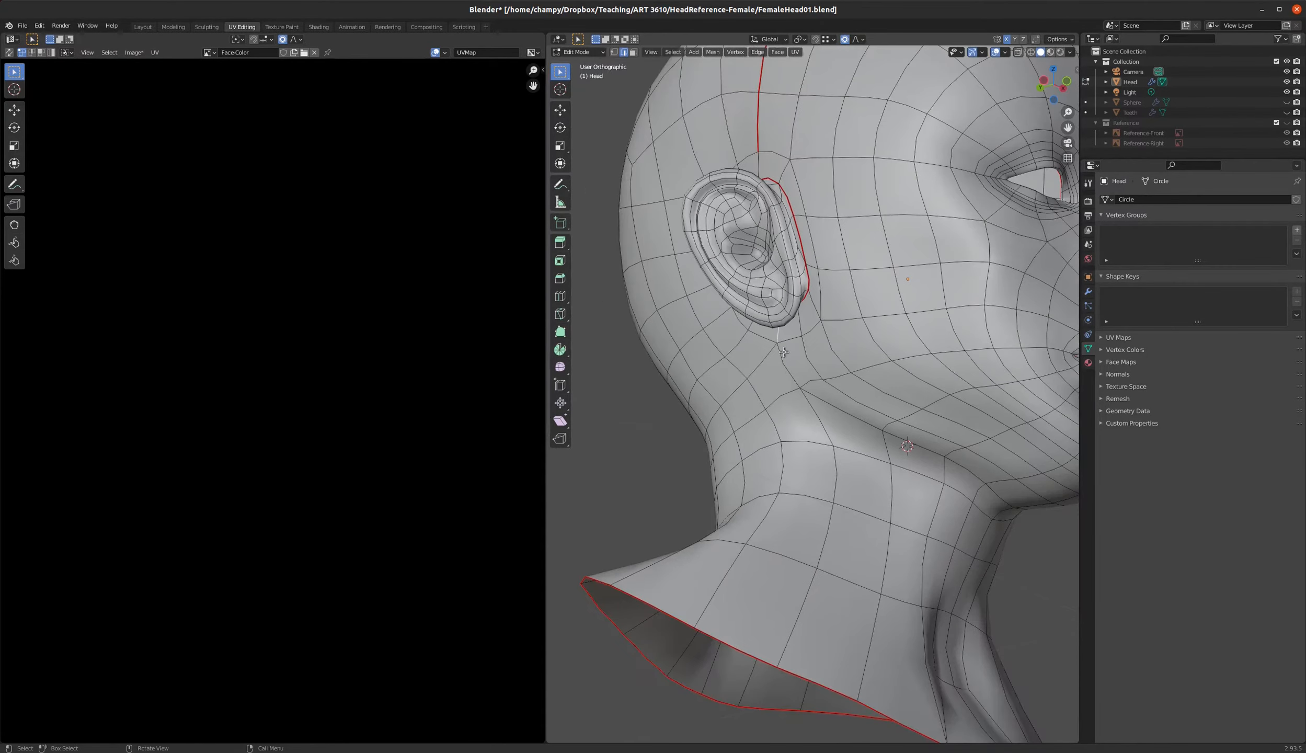
left_click(801, 401, "shift")
middle_click_drag(844, 552, 894, 526)
right_click(797, 544)
left_click(797, 545)
scroll(797, 544, "down", 3)
- In face selection mode, test the seam boundary by selecting linked faces from the forehead, and pick the face just above the right ear
key("3")
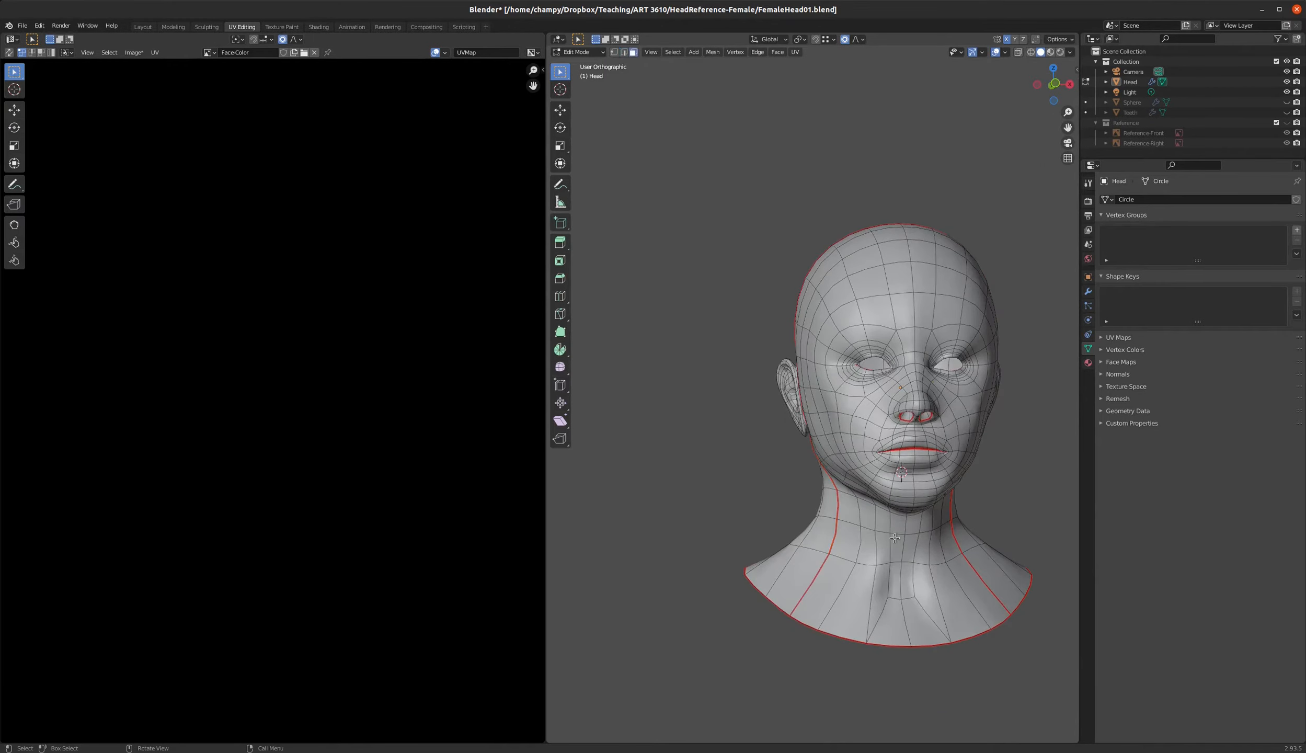
middle_click_drag(855, 313, 883, 312)
left_click(884, 312)
scroll(846, 315, "up", 2)
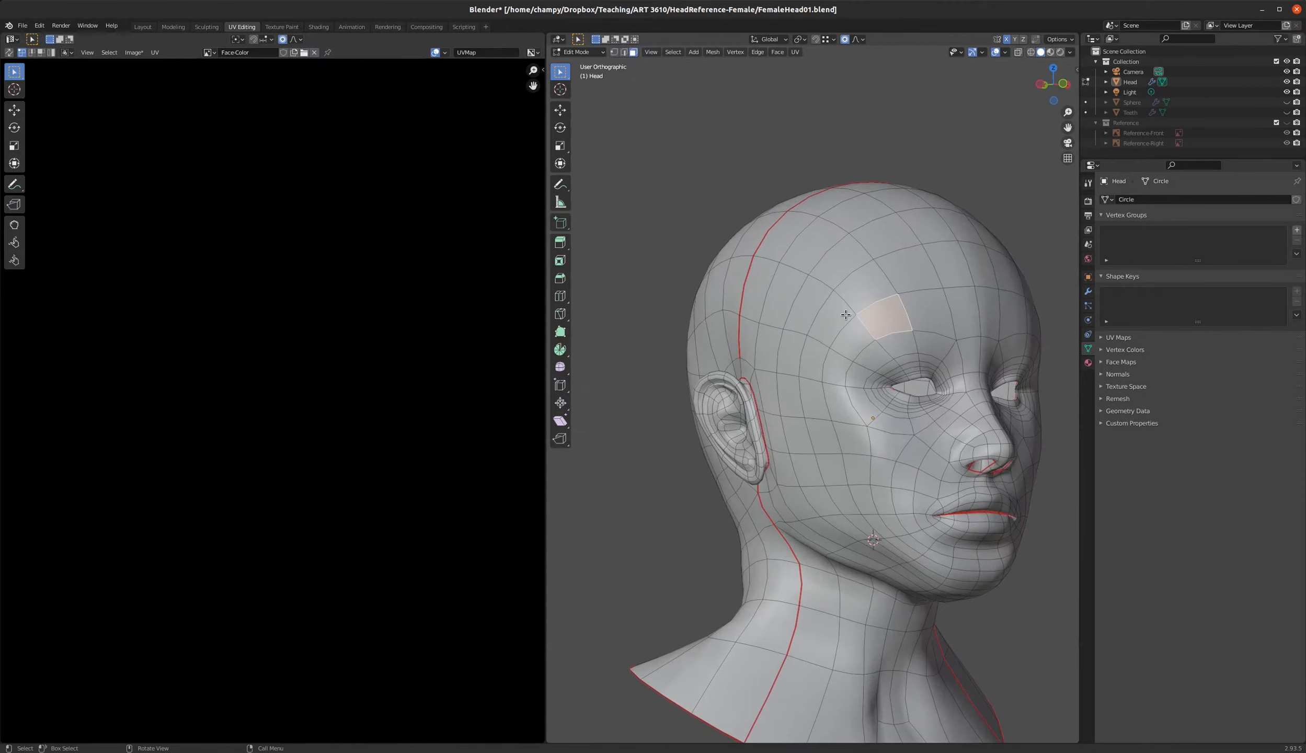
key("ctrl+l")
left_click(766, 347)
scroll(764, 350, "up", 5)
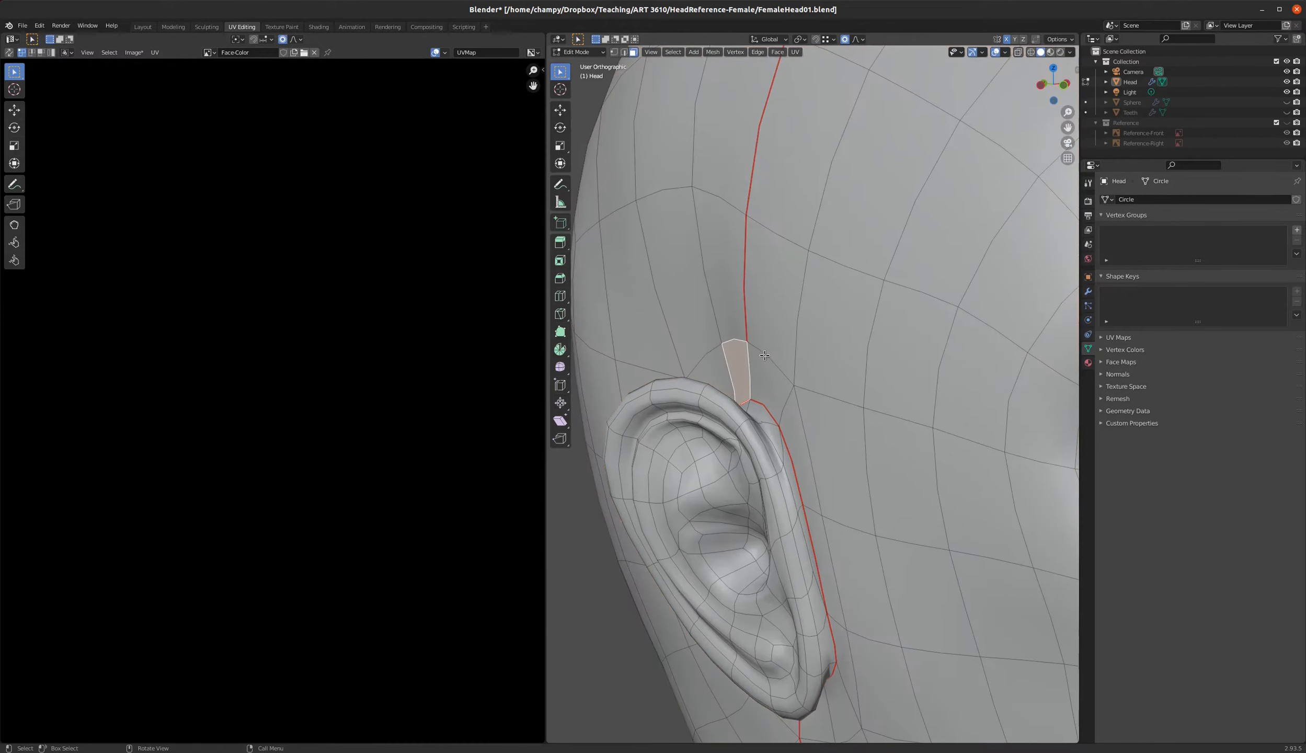
- In edge selection mode, mark the missing edge just above the right ear as a seam to close the gap
key("2")
key("ctrl+e")
left_click(751, 370)
scroll(751, 369, "down", 6)
middle_click_drag(1072, 343, 977, 340)
scroll(925, 377, "up", 4)
scroll(881, 359, "down", 2)
- Switch to face selection and select all faces linked to a forehead face within the seam boundary
key("3")
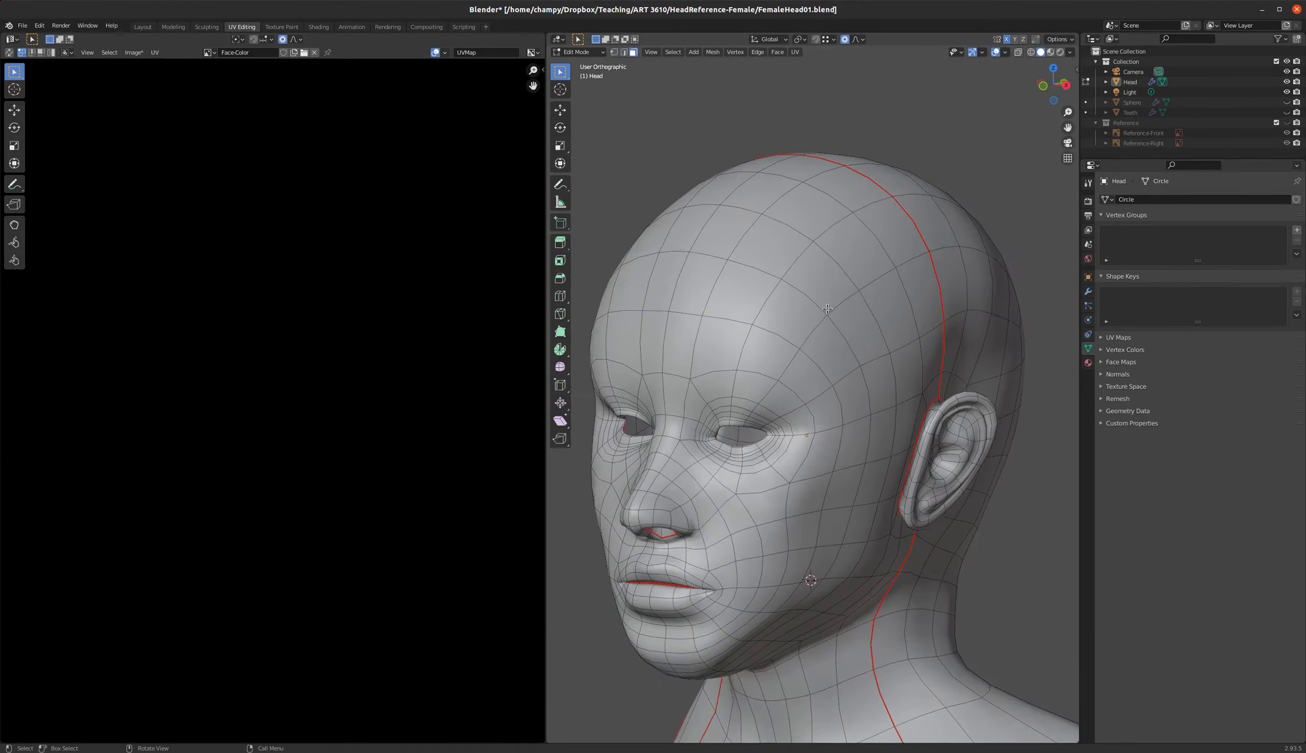
left_click(819, 279)
key("ctrl+l")
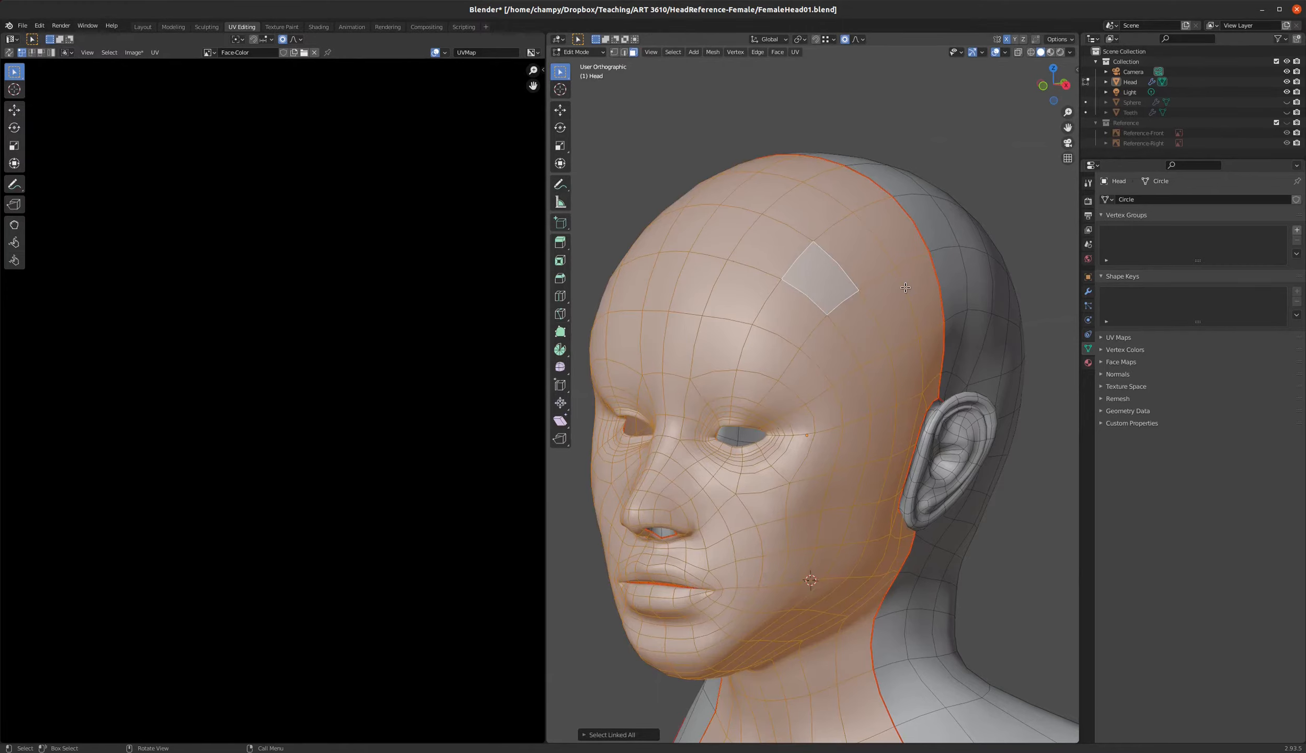
scroll(905, 288, "down", 3)
middle_click_drag(906, 288, 744, 327)
scroll(744, 327, "up", 3)
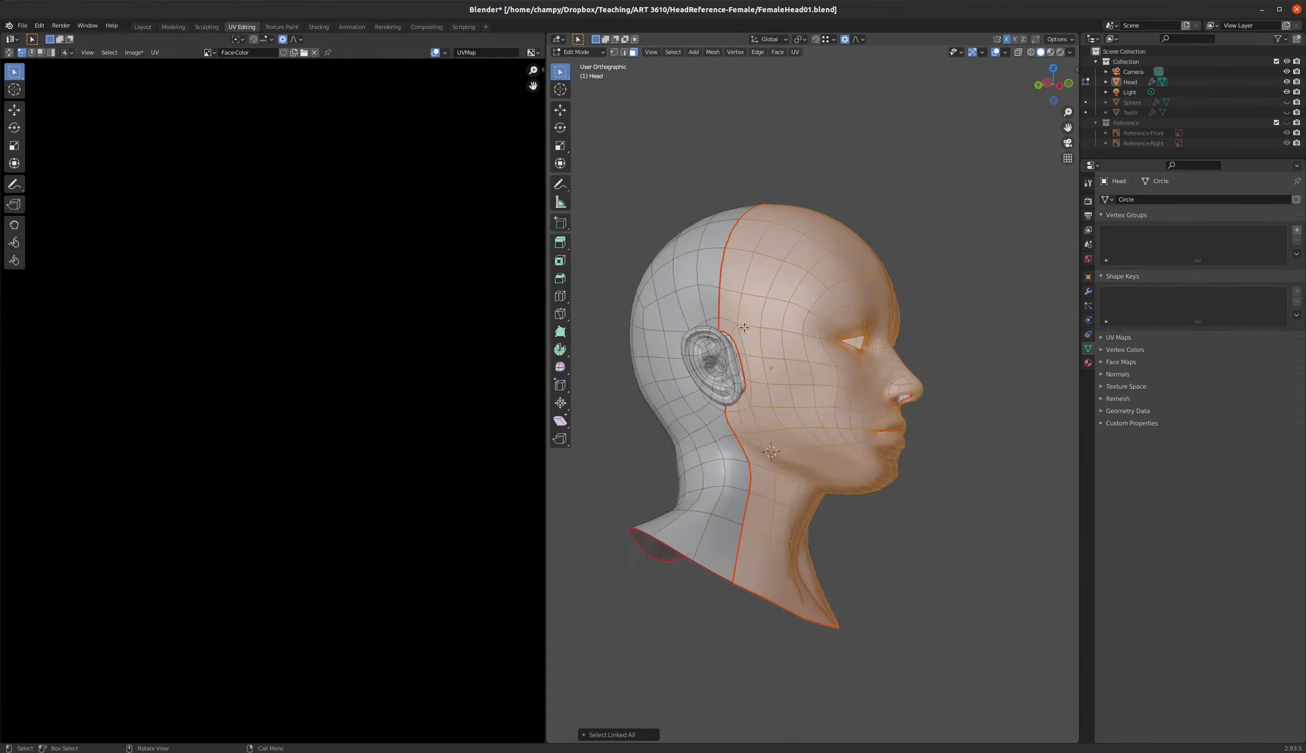
- Examine the selected front section along the seams around both ears, the top of the head and the neck
scroll(744, 327, "up", 2)
scroll(806, 377, "down", 3)
scroll(787, 299, "up", 4)
mouse_move(865, 325)
middle_mouse_down()
mouse_move(801, 341)
mouse_move(865, 346)
middle_mouse_up()
scroll(787, 346, "down", 5)
middle_click_drag(786, 346, 761, 370)
scroll(809, 304, "up", 5)
scroll(893, 327, "down", 3)
middle_click_drag(893, 328, 729, 350)
scroll(914, 336, "down", 2)
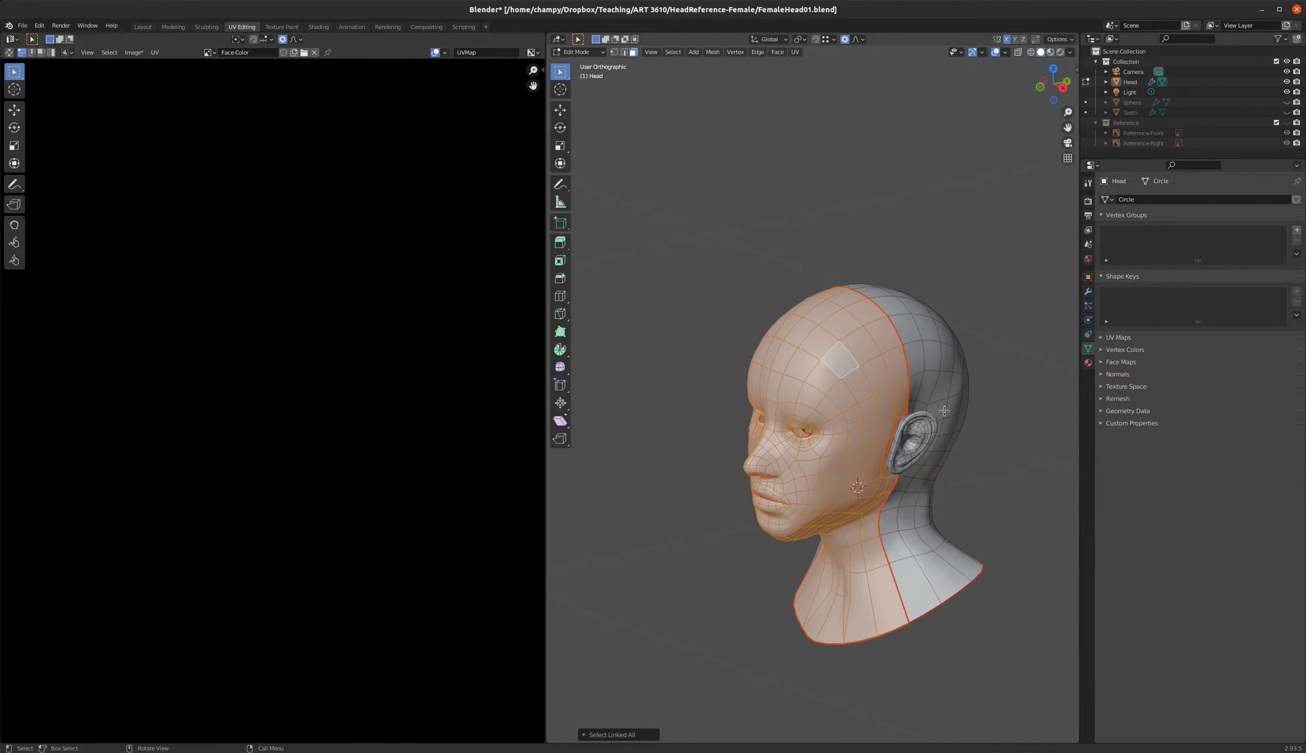
- Test the ear's seam boundary by selecting all faces linked to a face inside the ear, and undo the selection
scroll(915, 433, "up", 7)
left_click(917, 404)
scroll(917, 408, "down", 3)
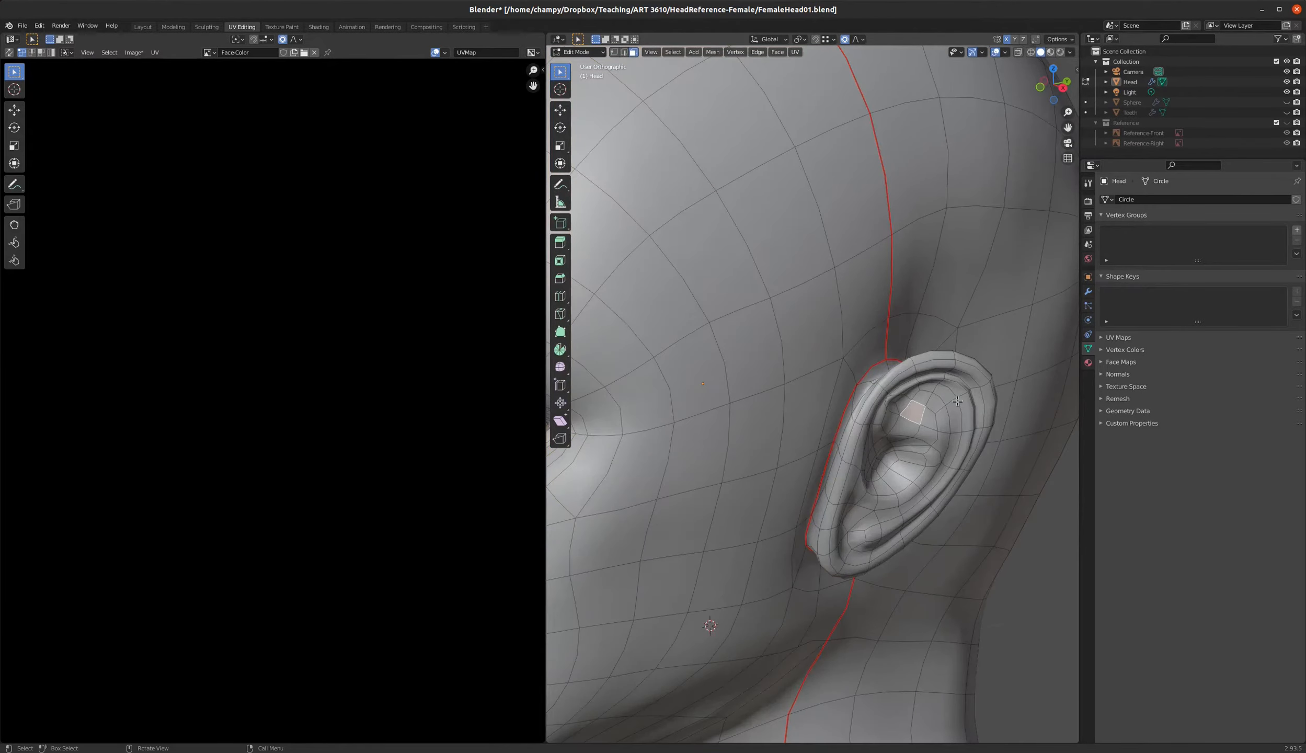
key("ctrl+l")
scroll(923, 419, "down", 4)
mouse_move(923, 419)
middle_mouse_down()
mouse_move(799, 409)
mouse_move(965, 417)
mouse_move(864, 434)
mouse_move(917, 415)
middle_mouse_up()
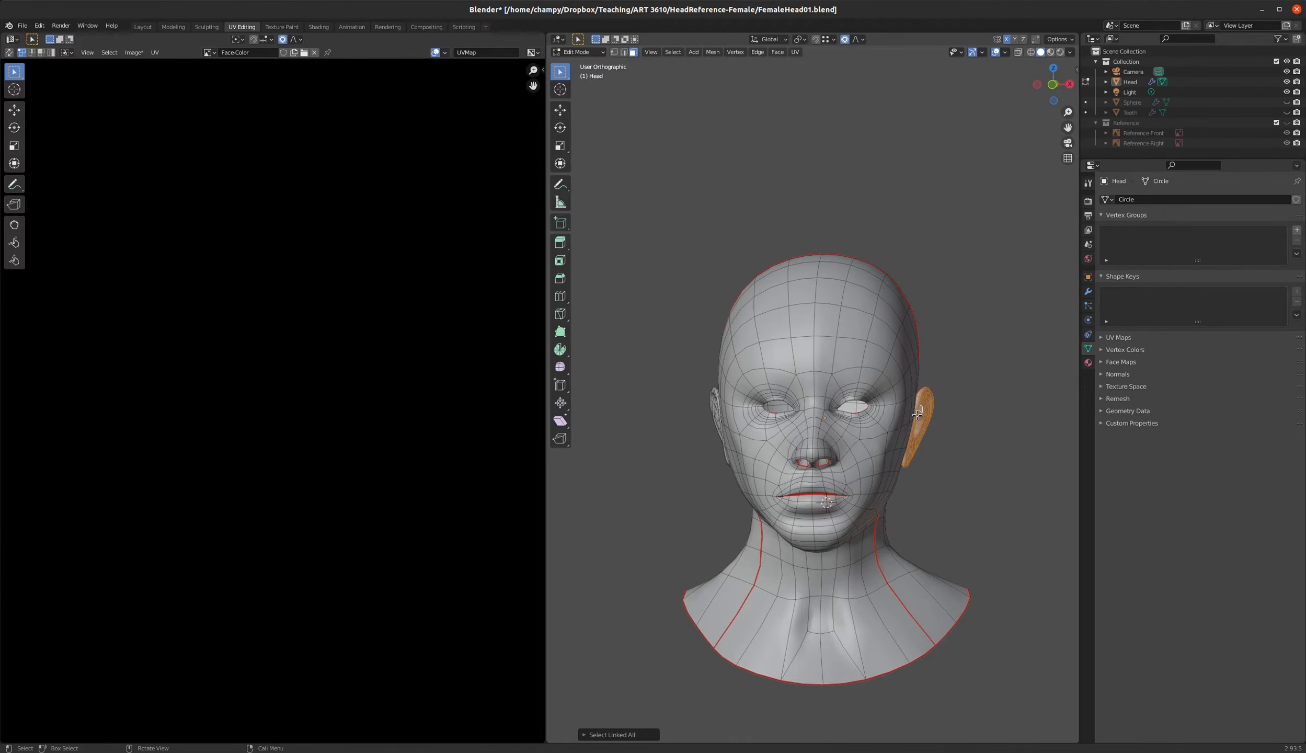
key("ctrl+z")
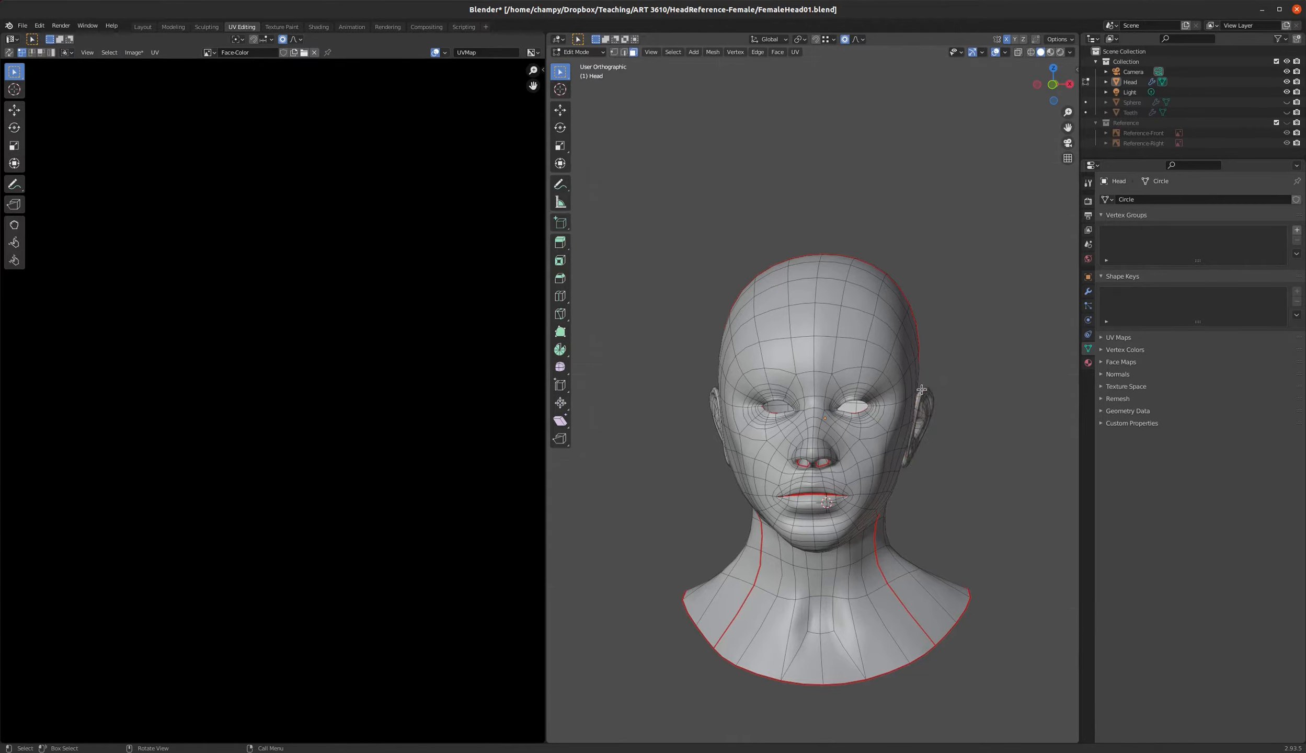
- In edge selection mode, mark the edge loop running under the jaw as a seam and deselect everything
middle_click_drag(921, 389, 874, 498)
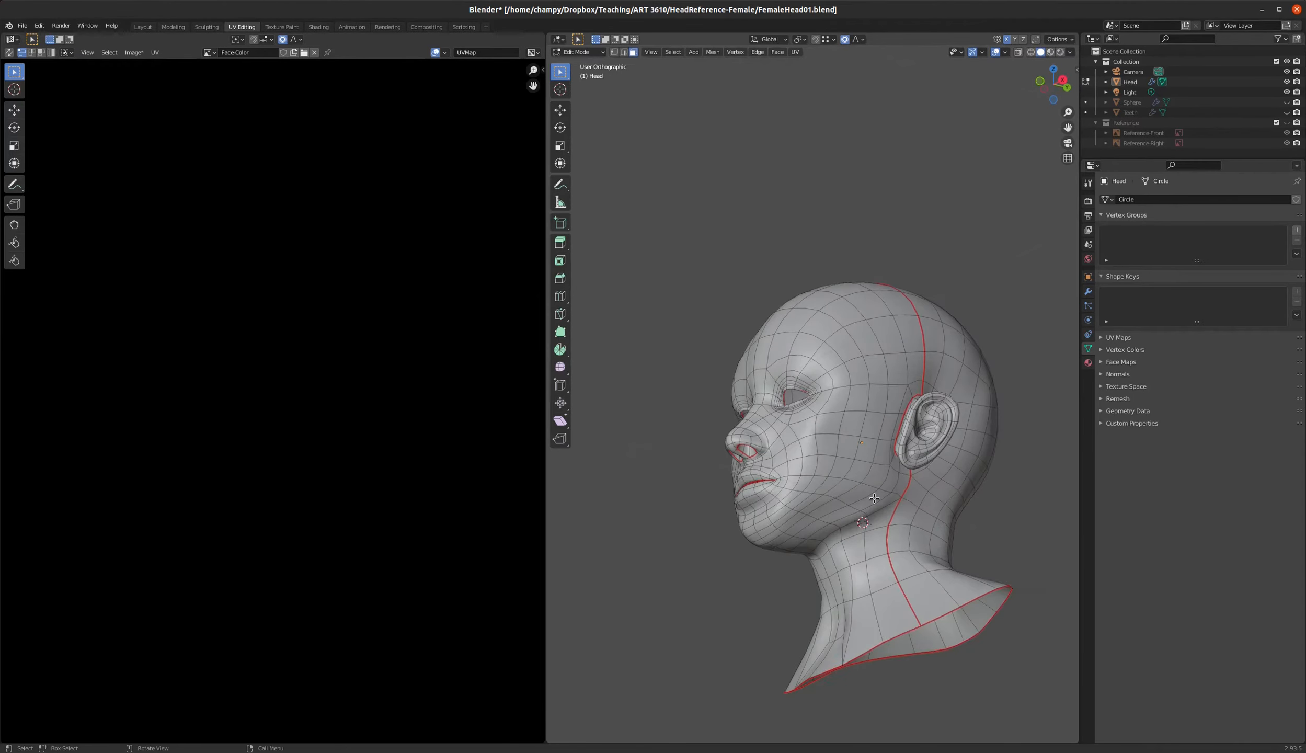
scroll(884, 489, "up", 4)
key("2")
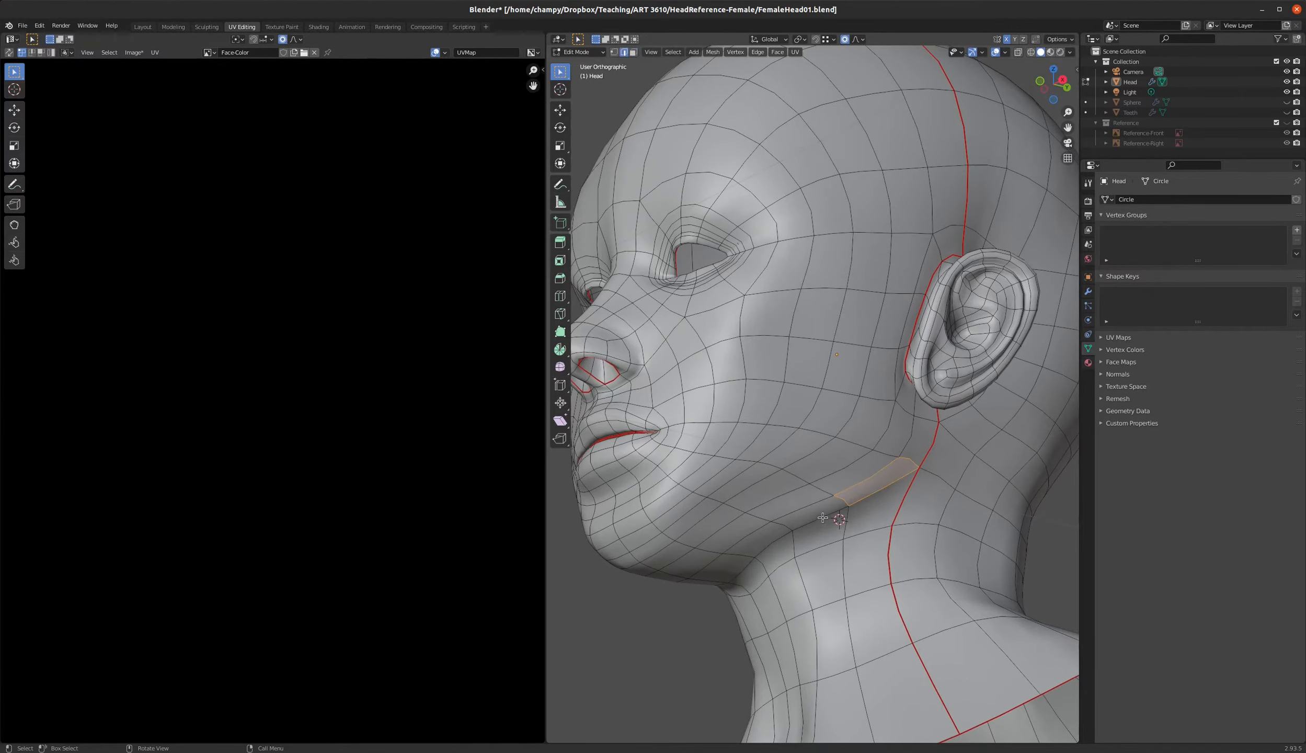
left_click(882, 492, "alt")
middle_click_drag(883, 491, 828, 508)
key("ctrl+e")
left_click(872, 492)
scroll(875, 491, "down", 4)
key("a")
key("a")
- Select the whole head mesh in front view and unwrap it along its marked seams
key("KP_1")
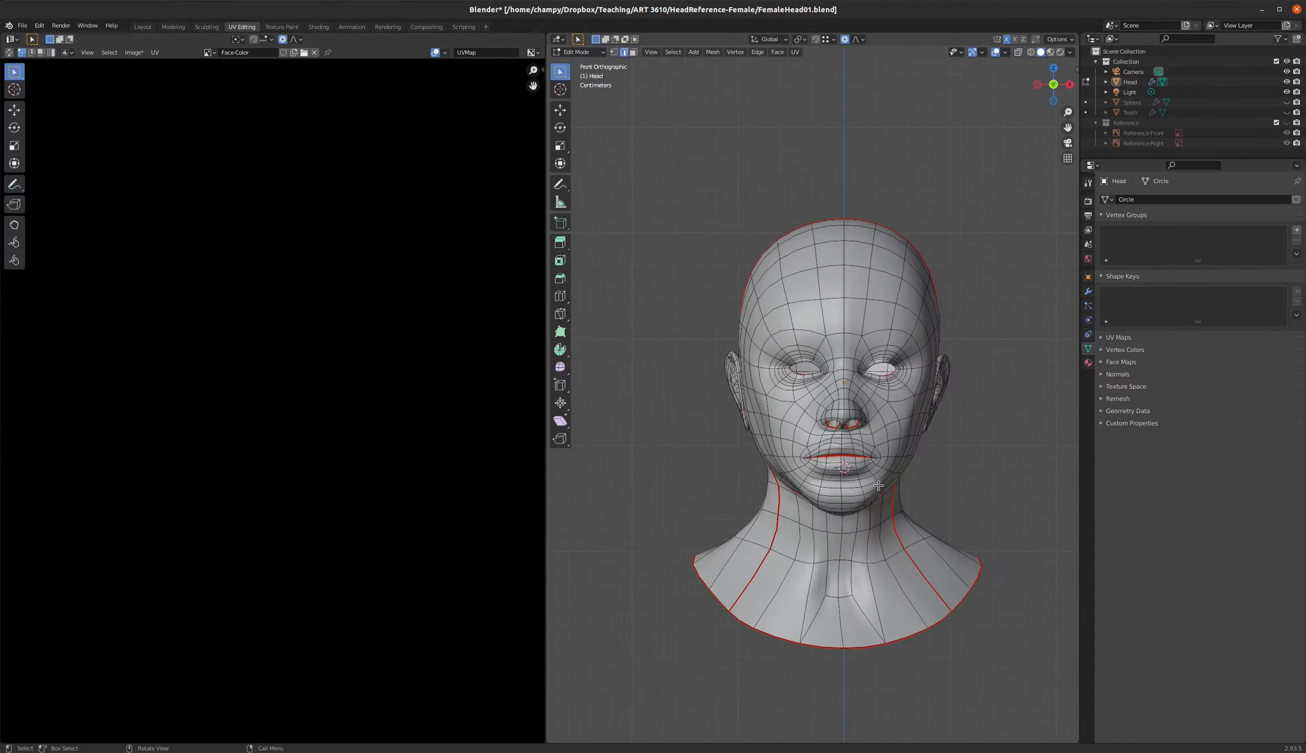
scroll(878, 485, "up", 3)
scroll(873, 386, "down", 2)
scroll(873, 386, "up", 1)
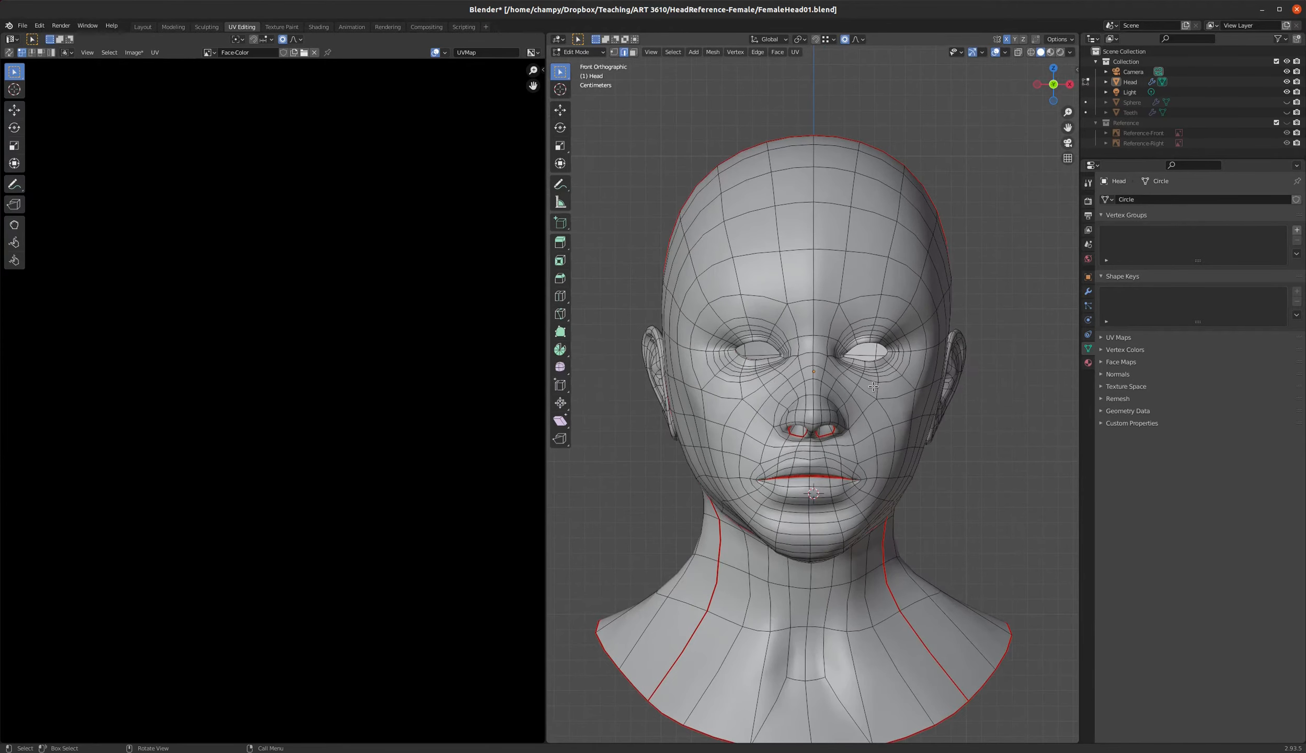
scroll(863, 337, "down", 1)
key("a")
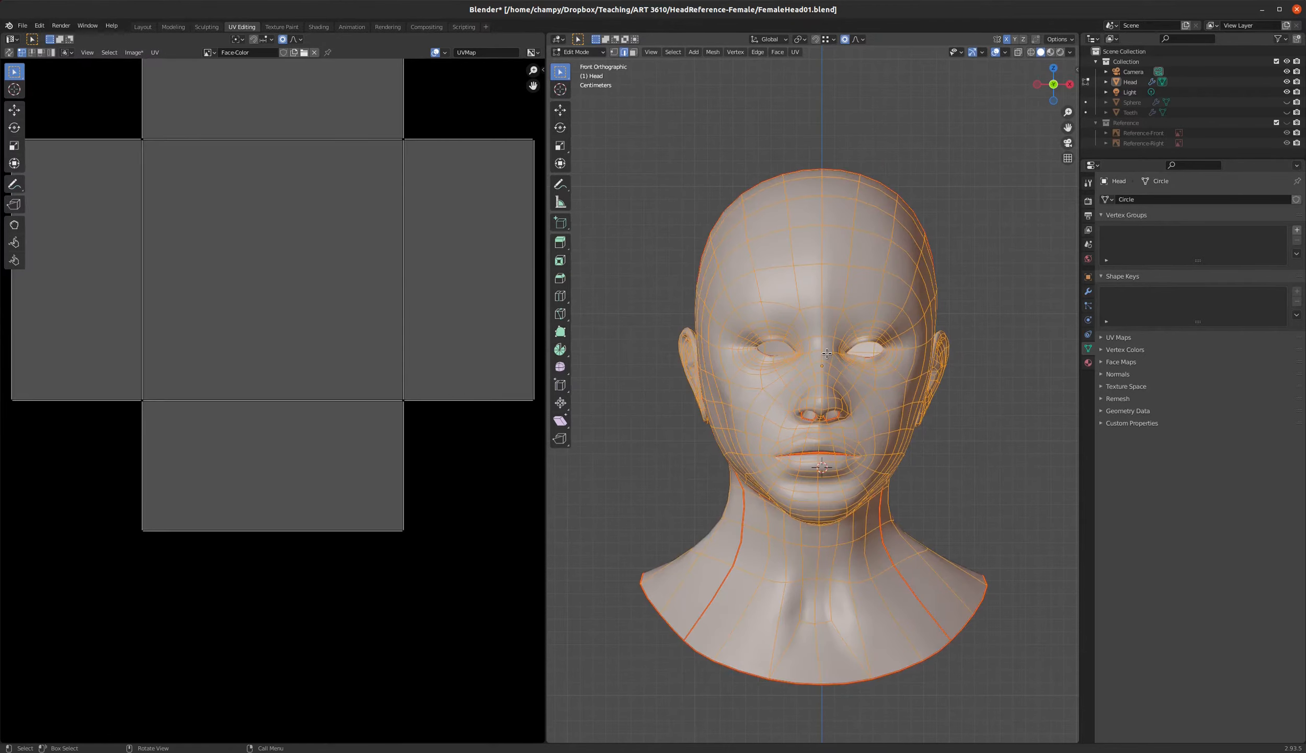
scroll(251, 488, "down", 4)
scroll(265, 433, "up", 2)
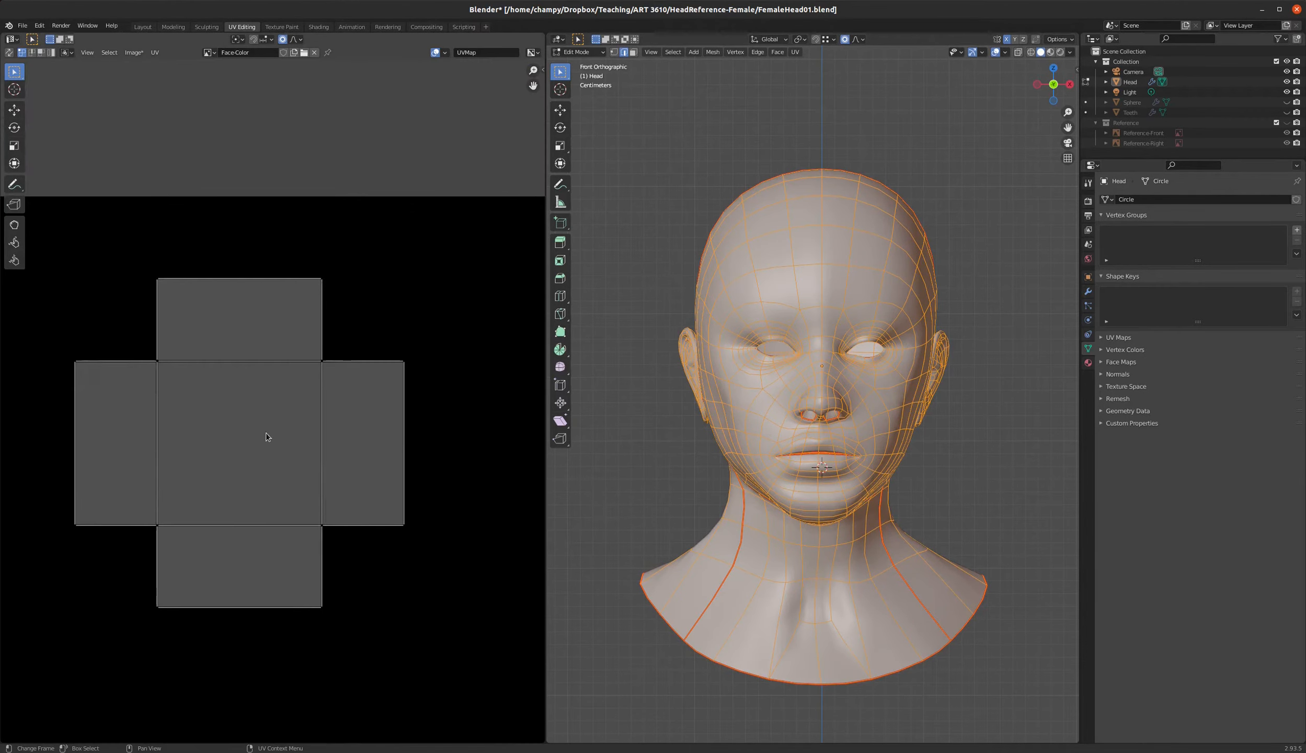
scroll(327, 350, "down", 2)
scroll(293, 439, "up", 2)
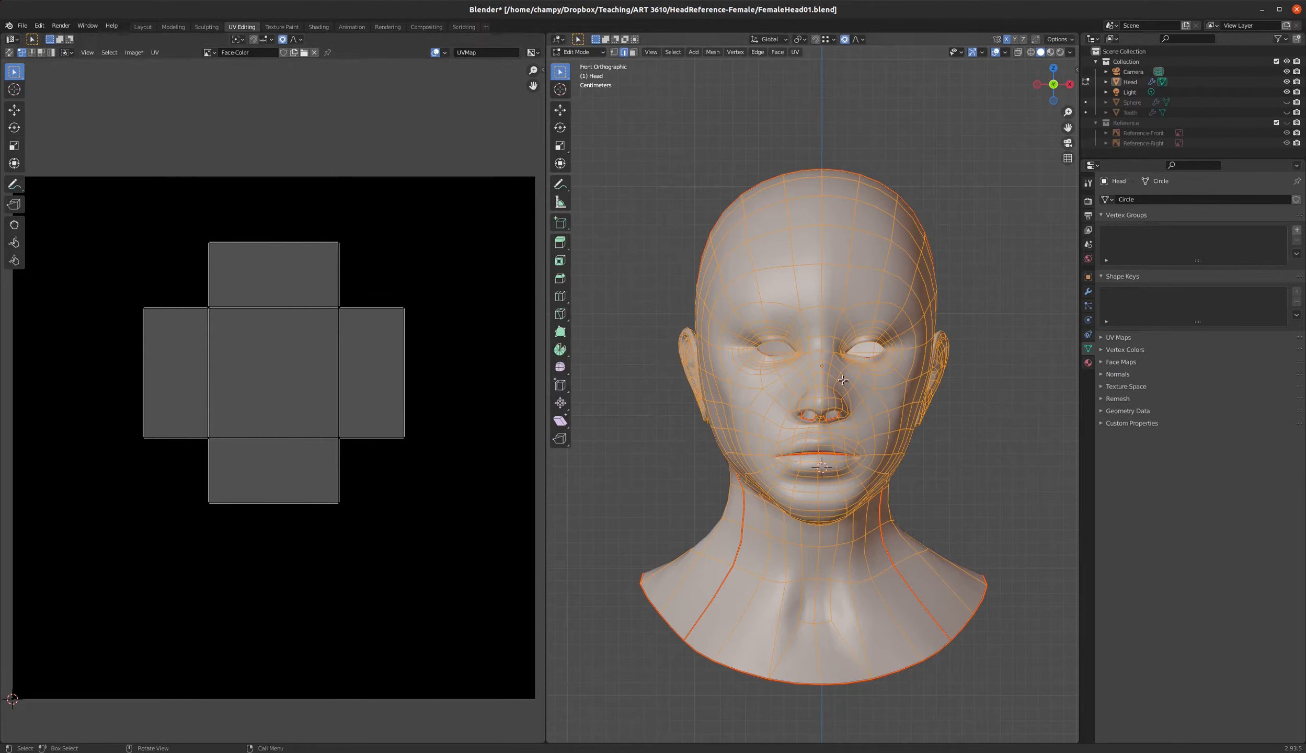
key("u")
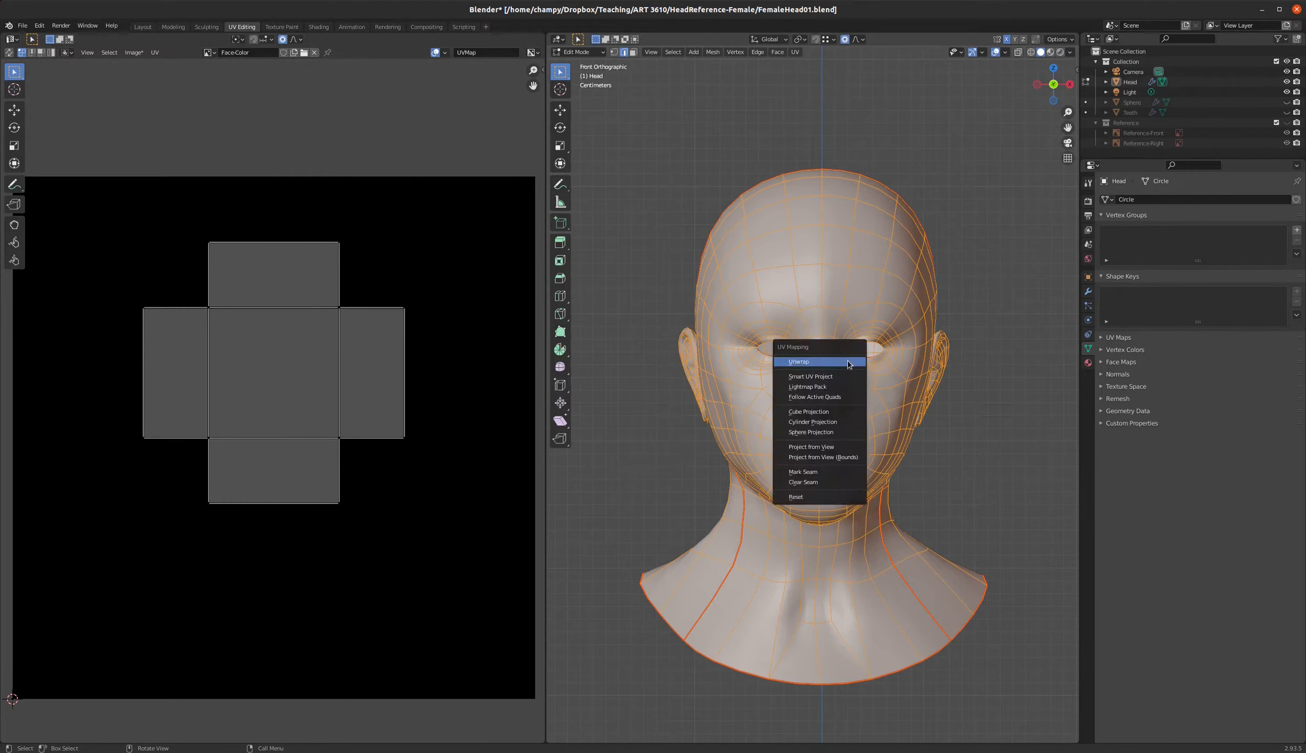
left_click(809, 367)
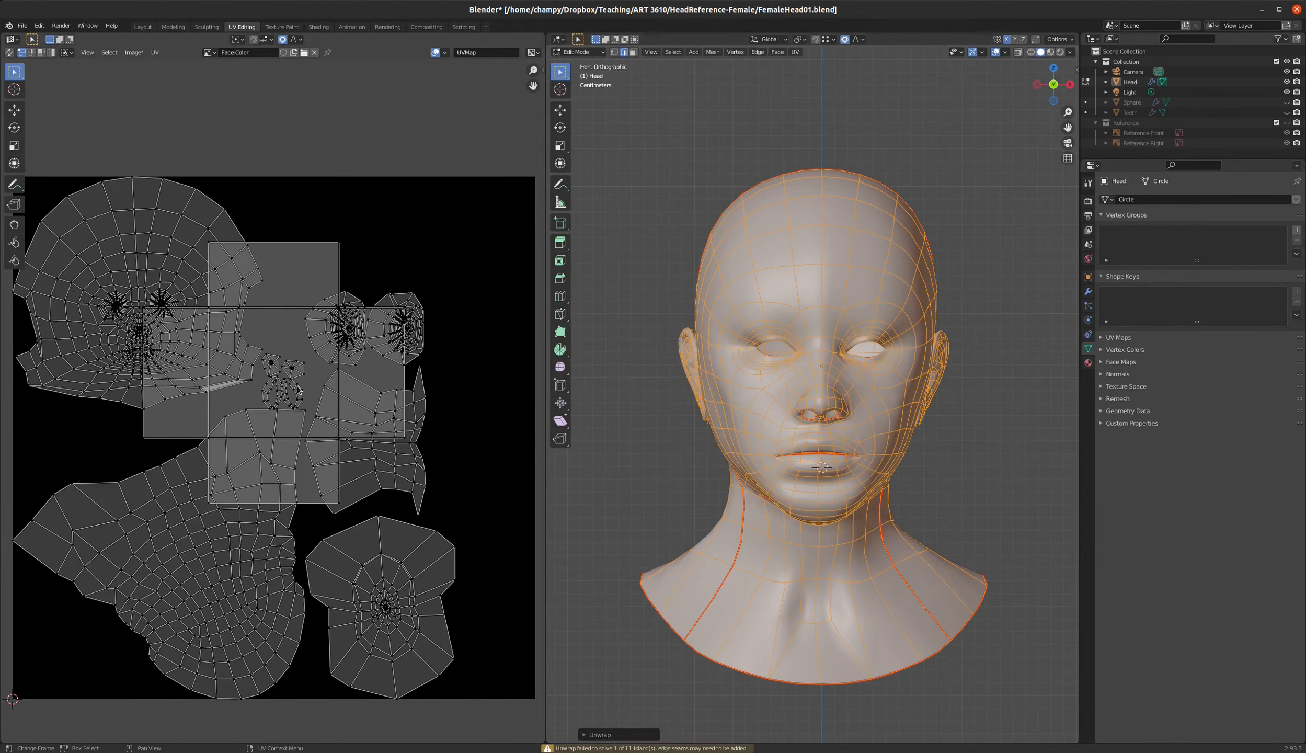
- Examine the unwrapped UV islands, including the face island around the eyes, nostrils and mouth
scroll(349, 297, "down", 3)
scroll(322, 342, "up", 2)
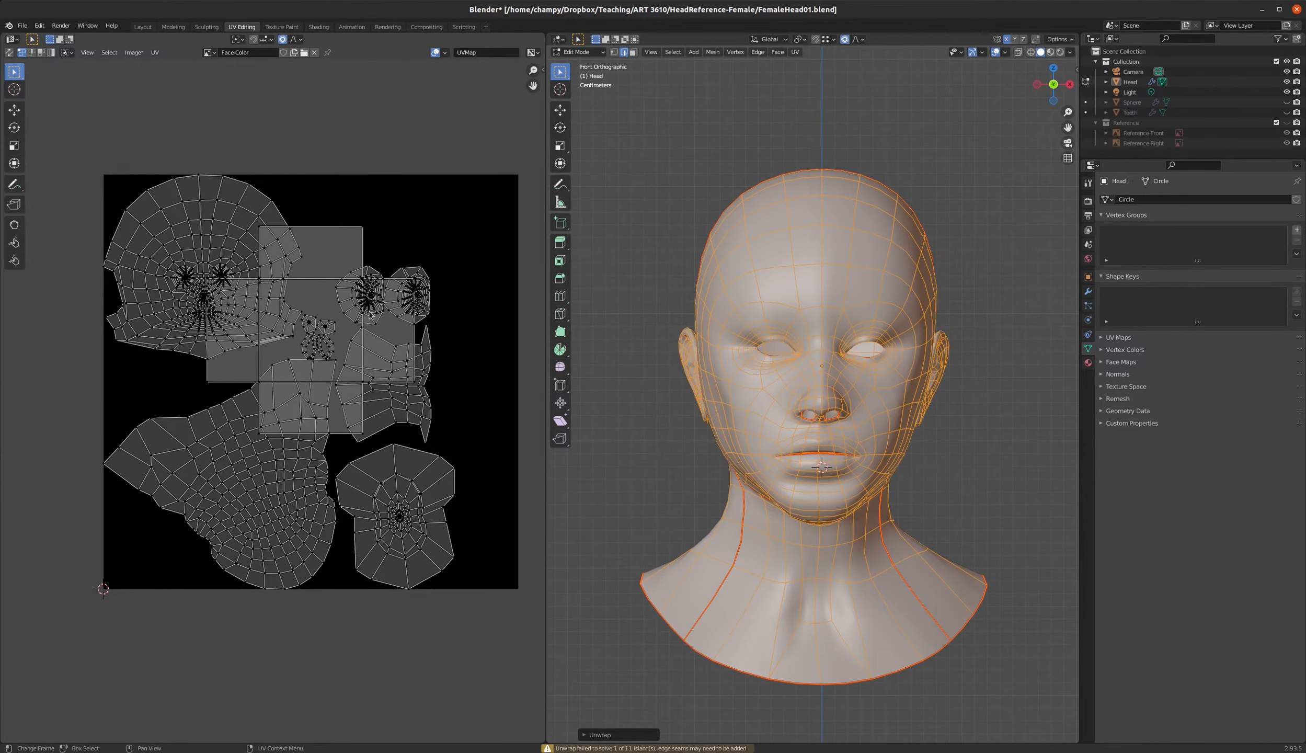
scroll(248, 258, "up", 2)
scroll(239, 261, "down", 2)
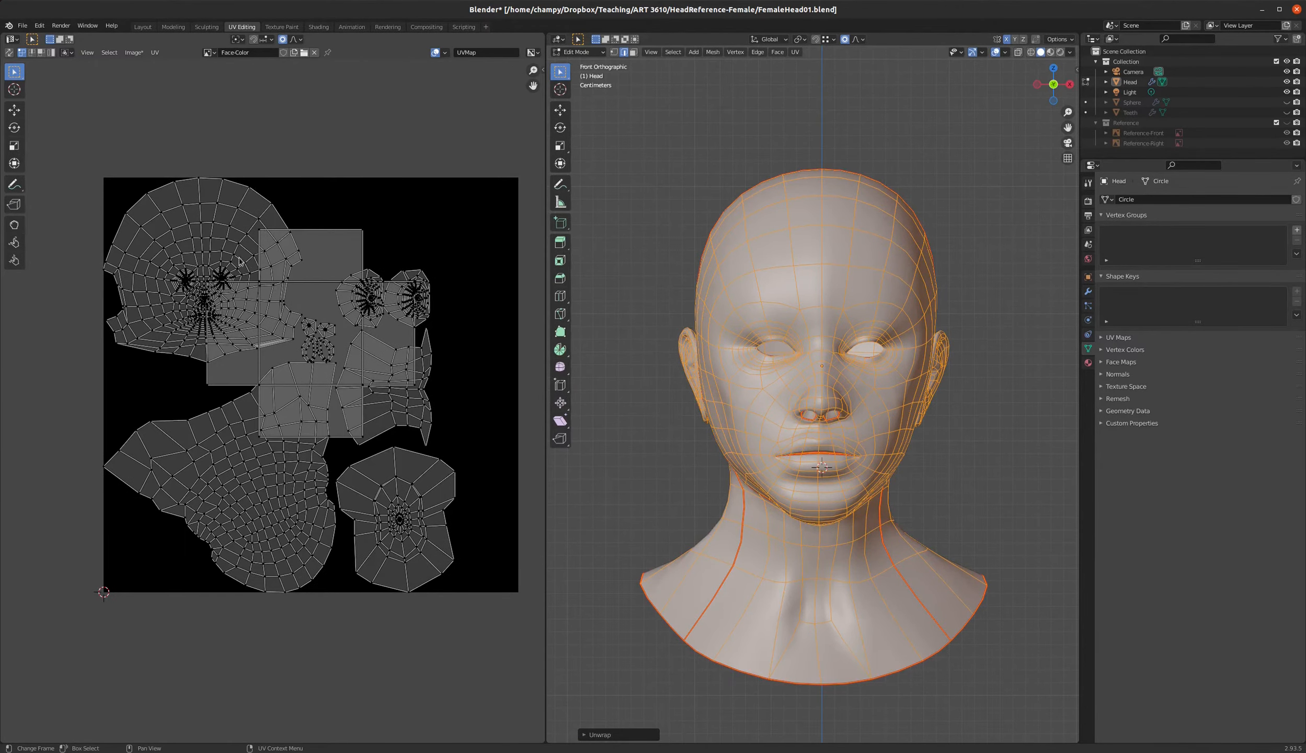
scroll(194, 299, "up", 5)
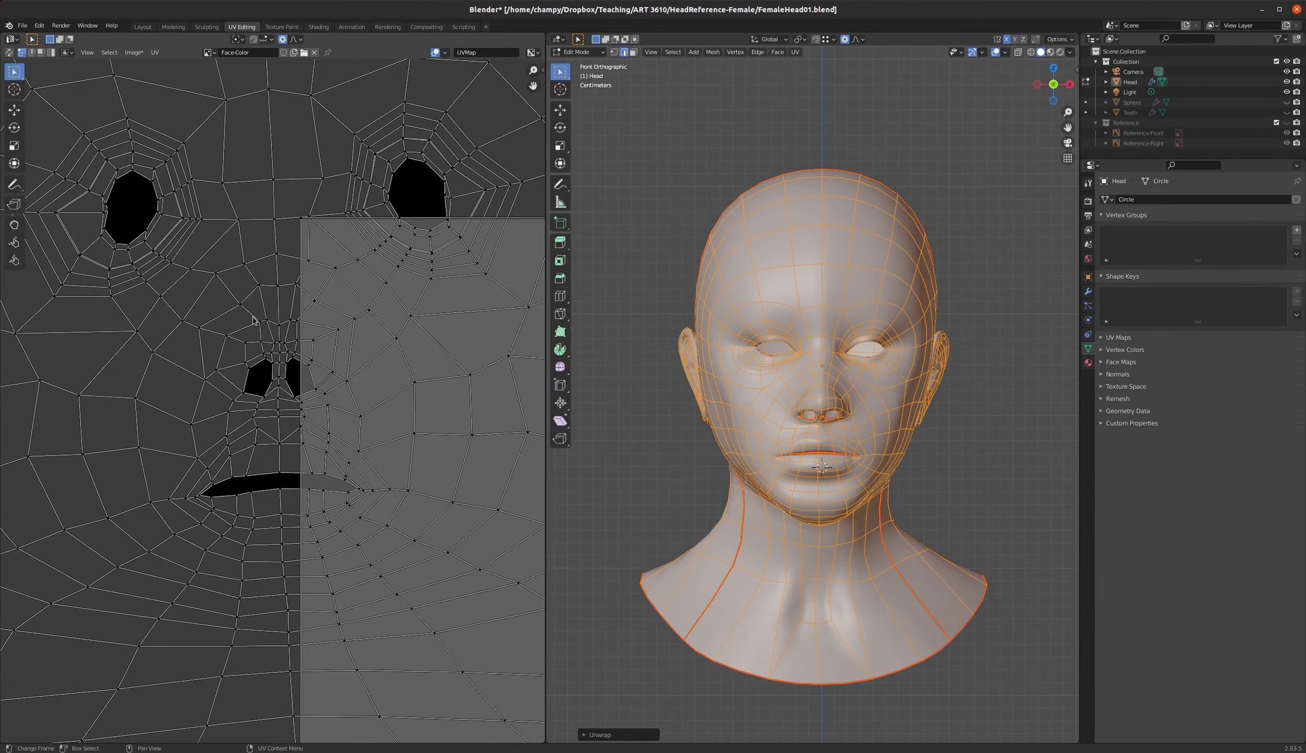
scroll(251, 324, "down", 2)
scroll(239, 342, "down", 3)
- Scale the whole cross-shaped UV island down to about 0.26 and move it to the texture's empty upper-right area
left_click(422, 272)
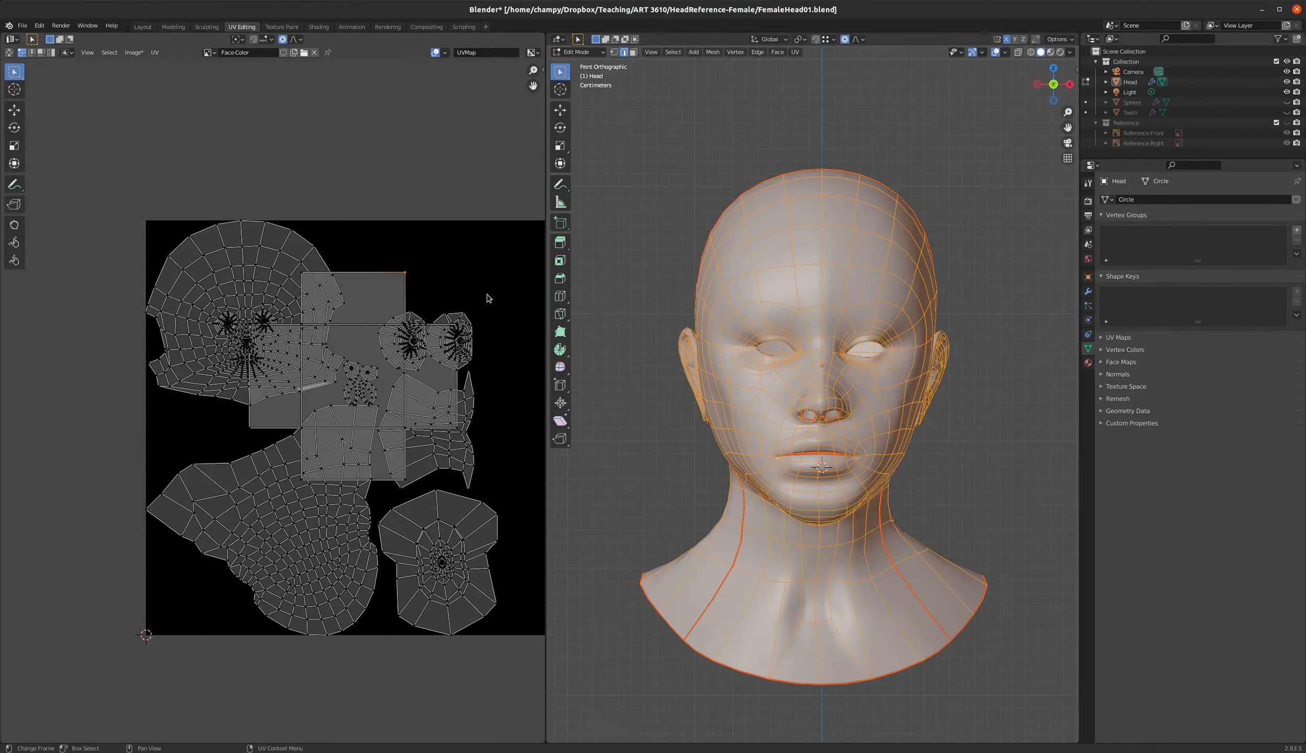
key("ctrl+l")
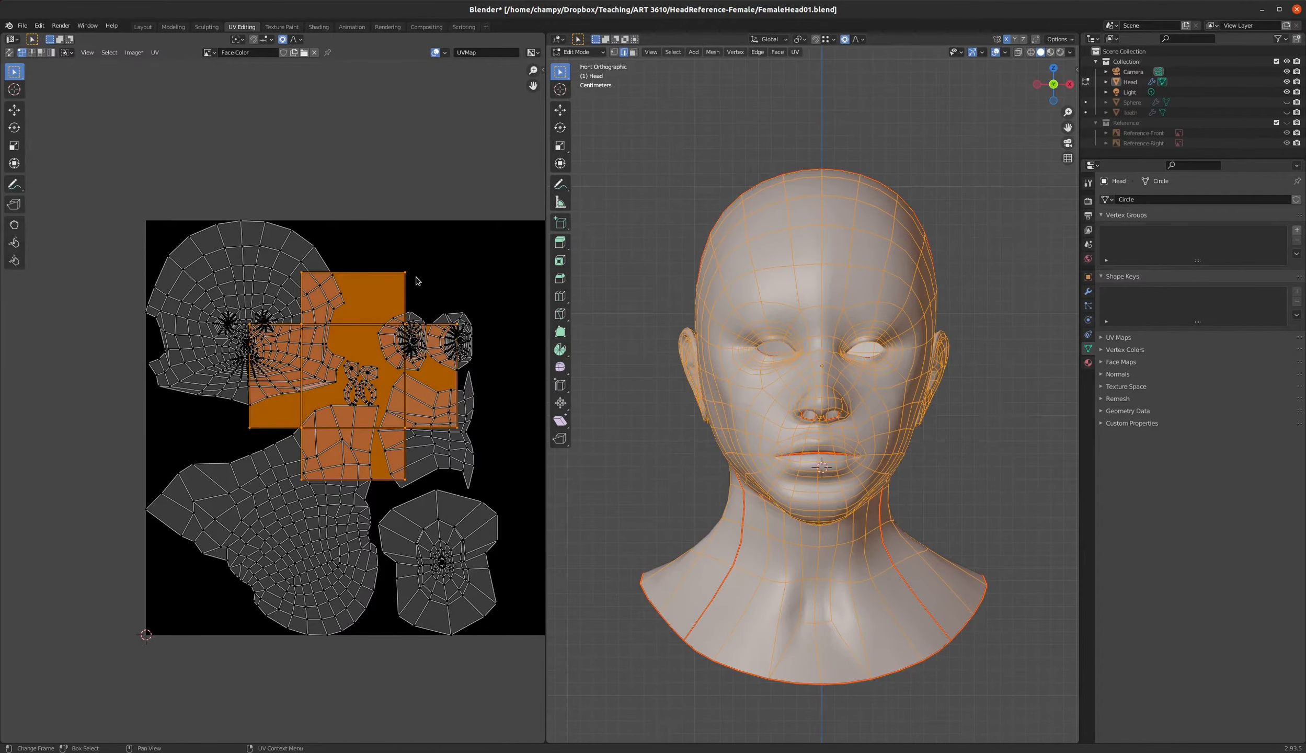
key("s")
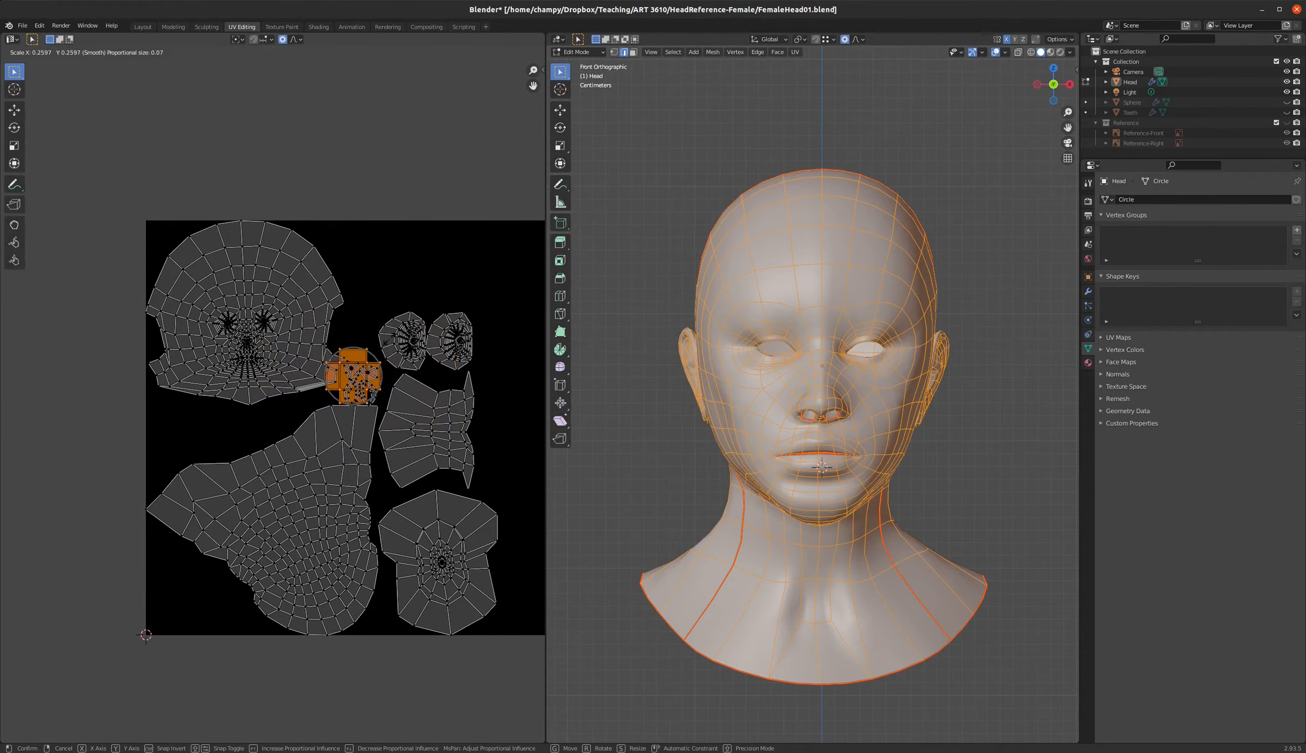
left_click(408, 315)
key("g")
left_click(551, 200)
- Select the entire right-hand ear island and move it to the empty space below the cross-shaped island
scroll(395, 282, "down", 3)
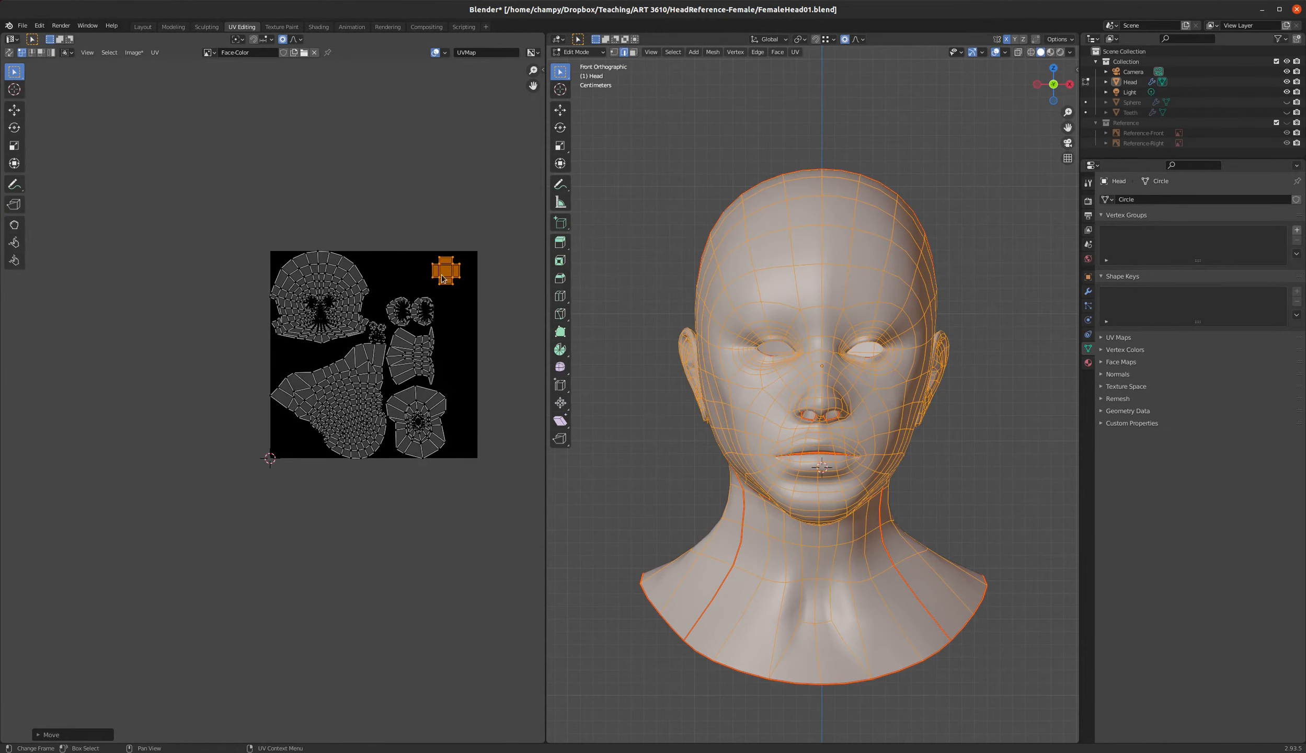
scroll(461, 262, "up", 4)
left_click(371, 393)
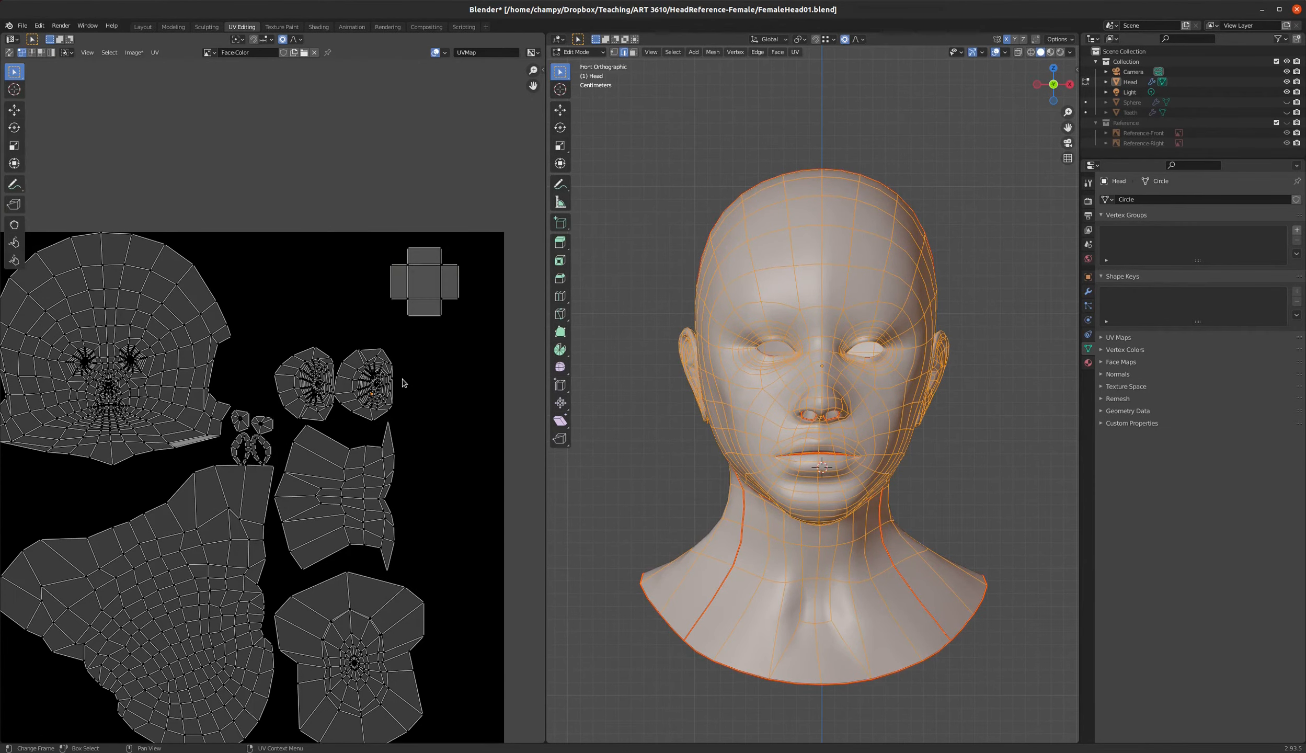
key("ctrl+l")
key("g")
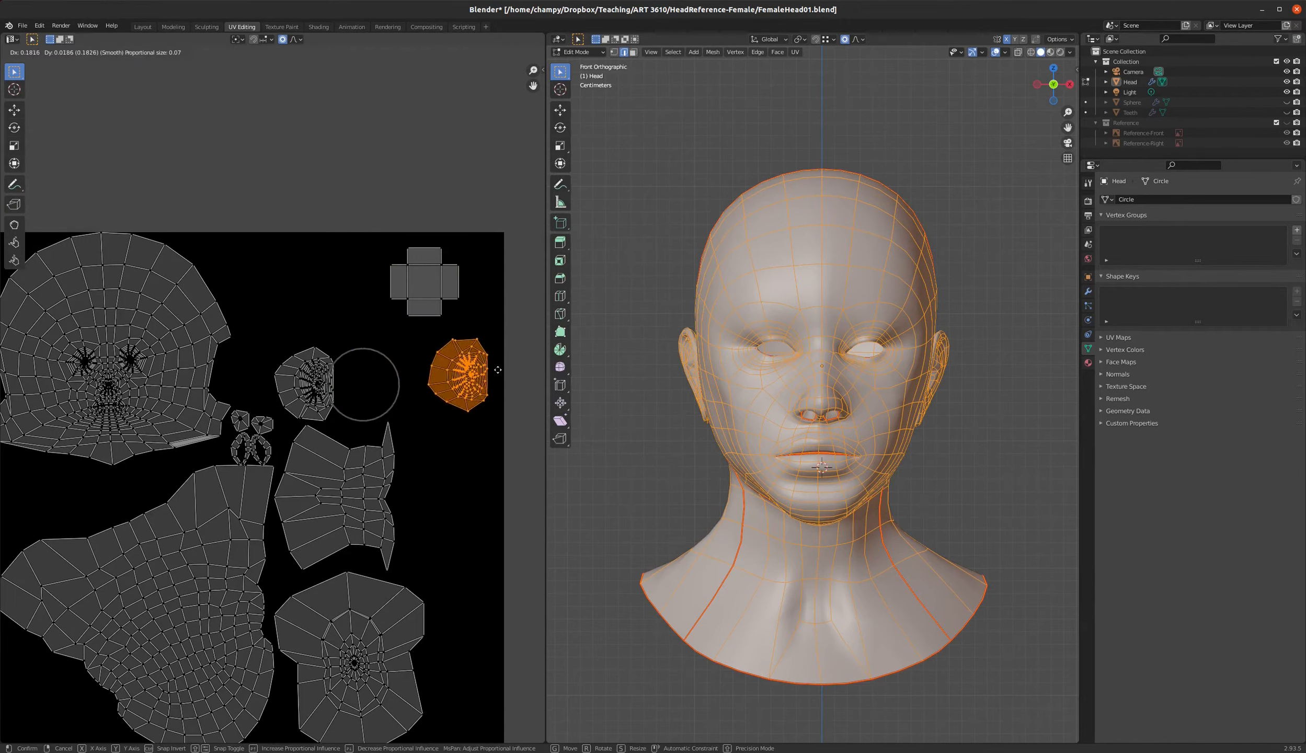
left_click(499, 362)
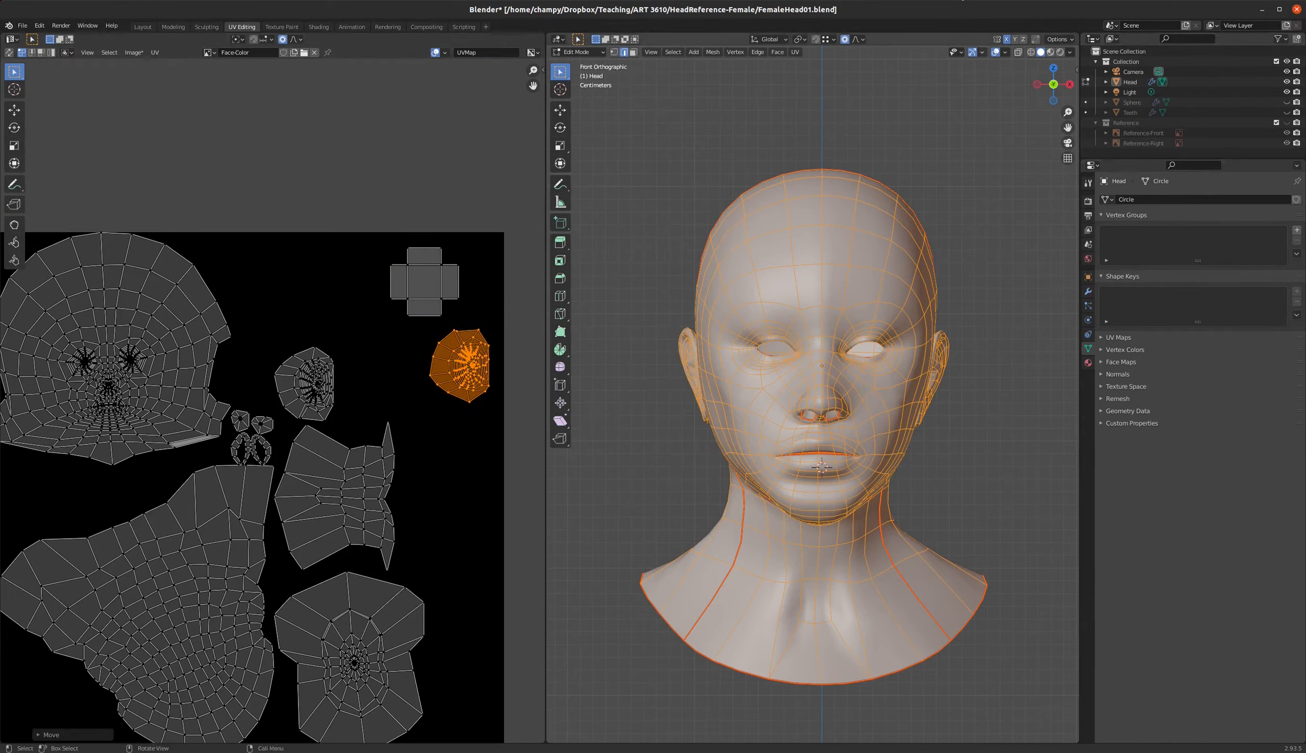
- Check the Screencast Keys settings of the 3D view and return to a wider front view of the head
key("m")
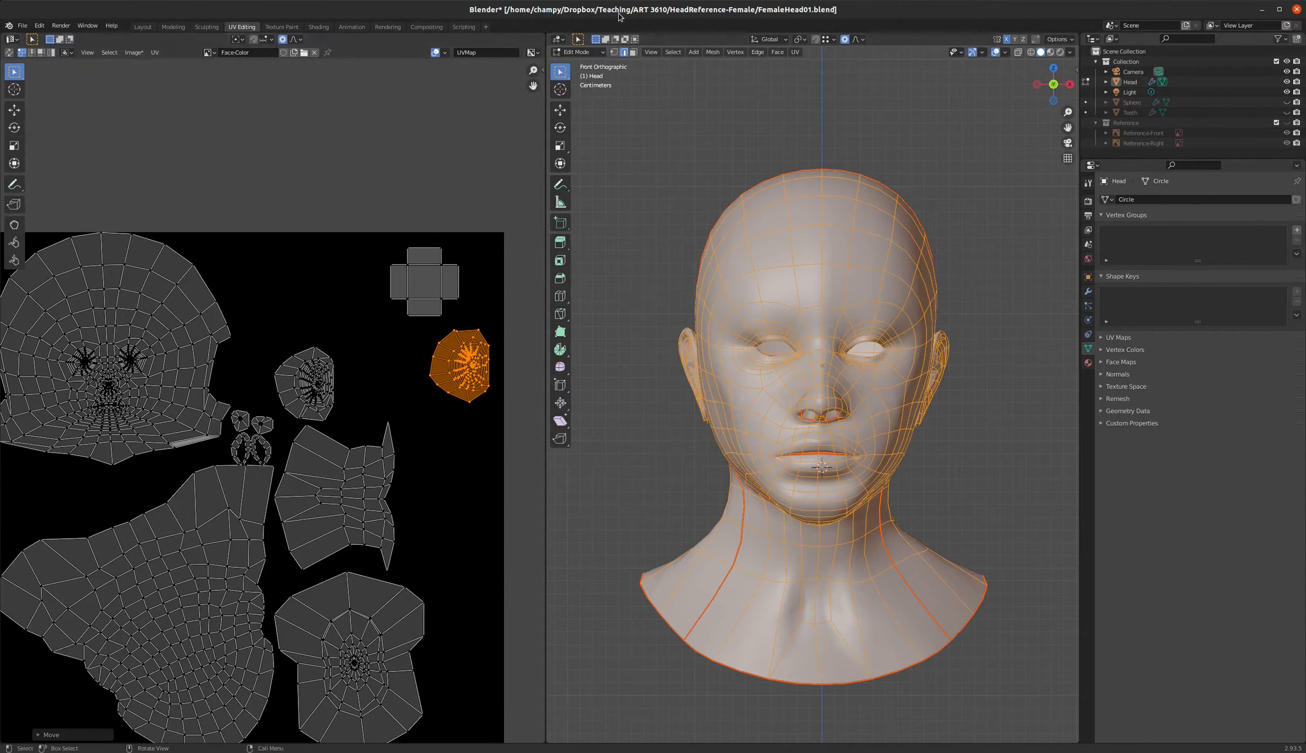
key("n")
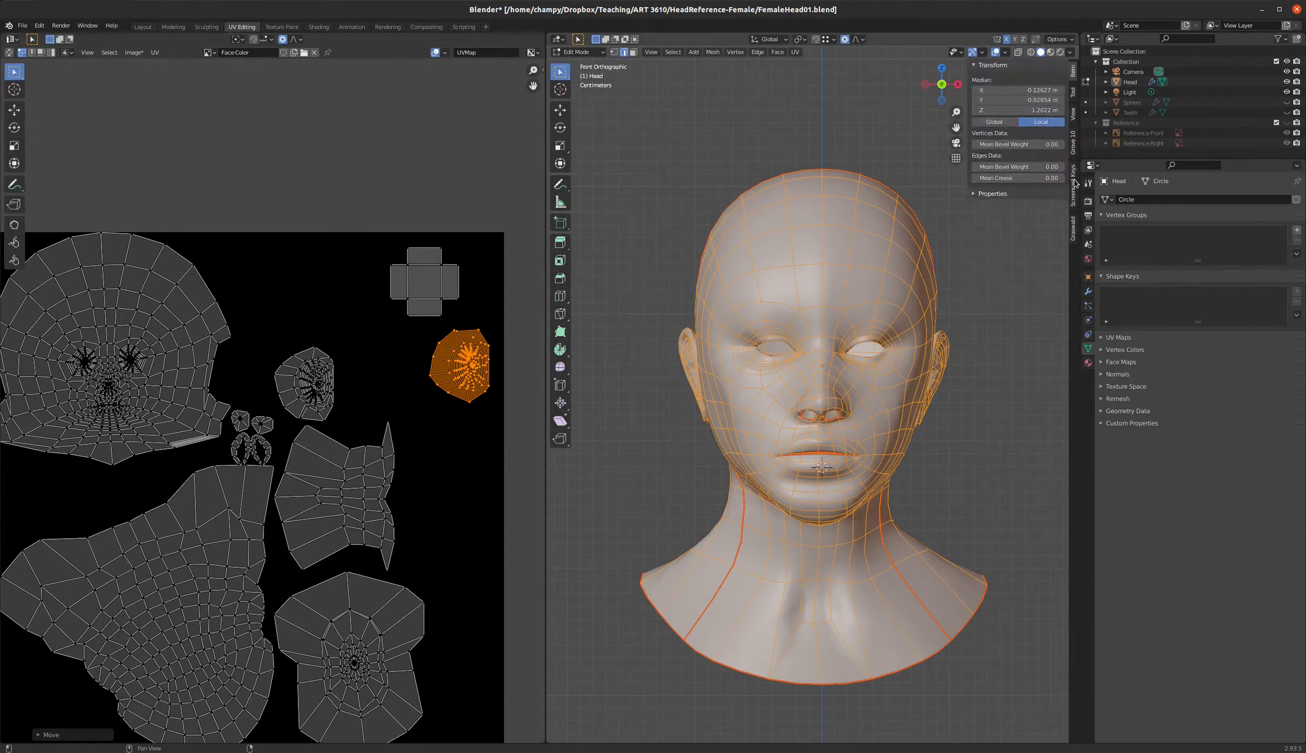
left_click(1073, 183)
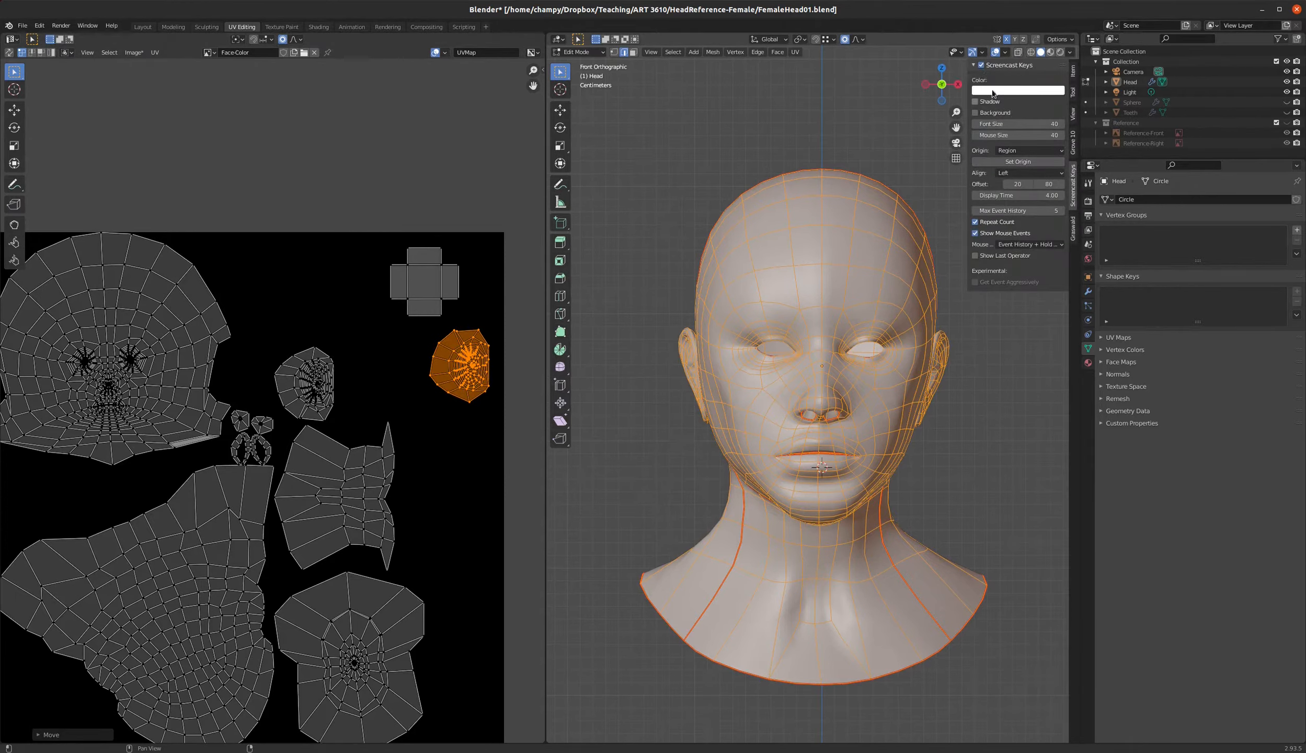
key("n")
scroll(757, 497, "down", 4)
middle_click_drag(758, 497, 766, 443)
key("KP_1")
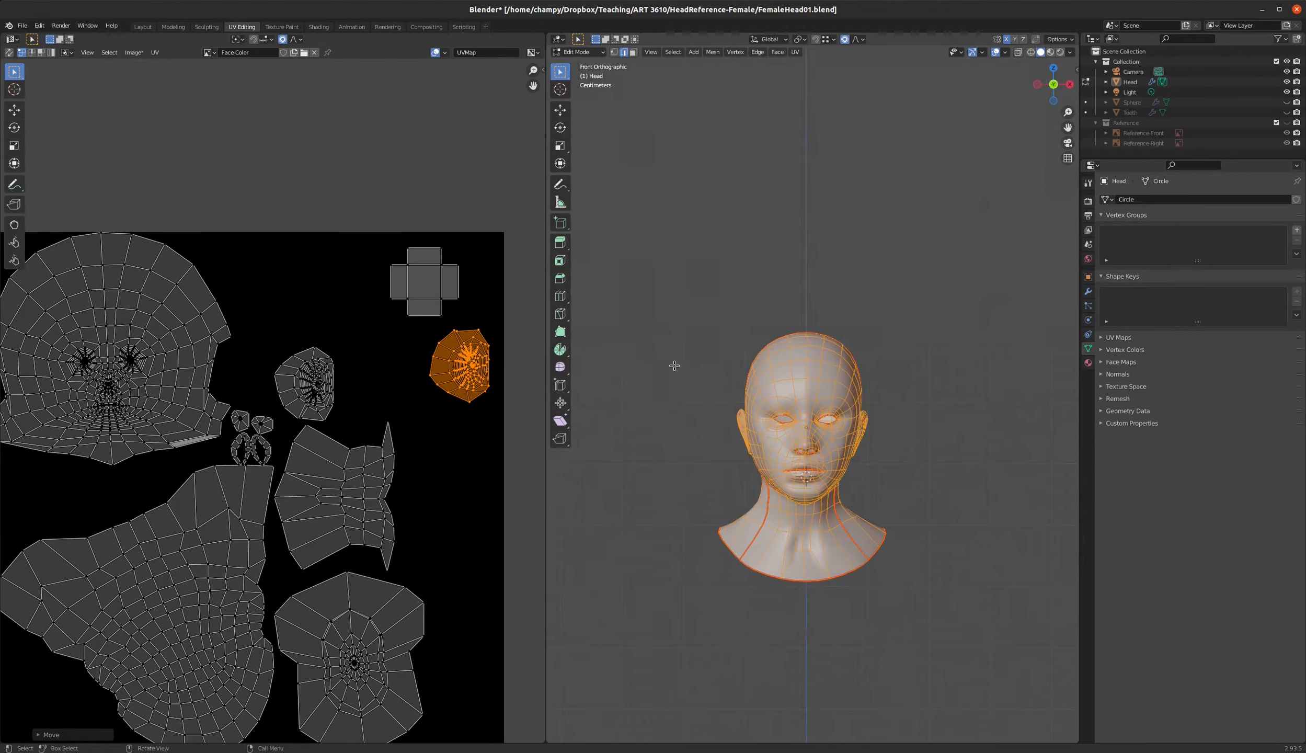
- Select the whole cross-shaped UV island and scale it down slightly
left_click(446, 309)
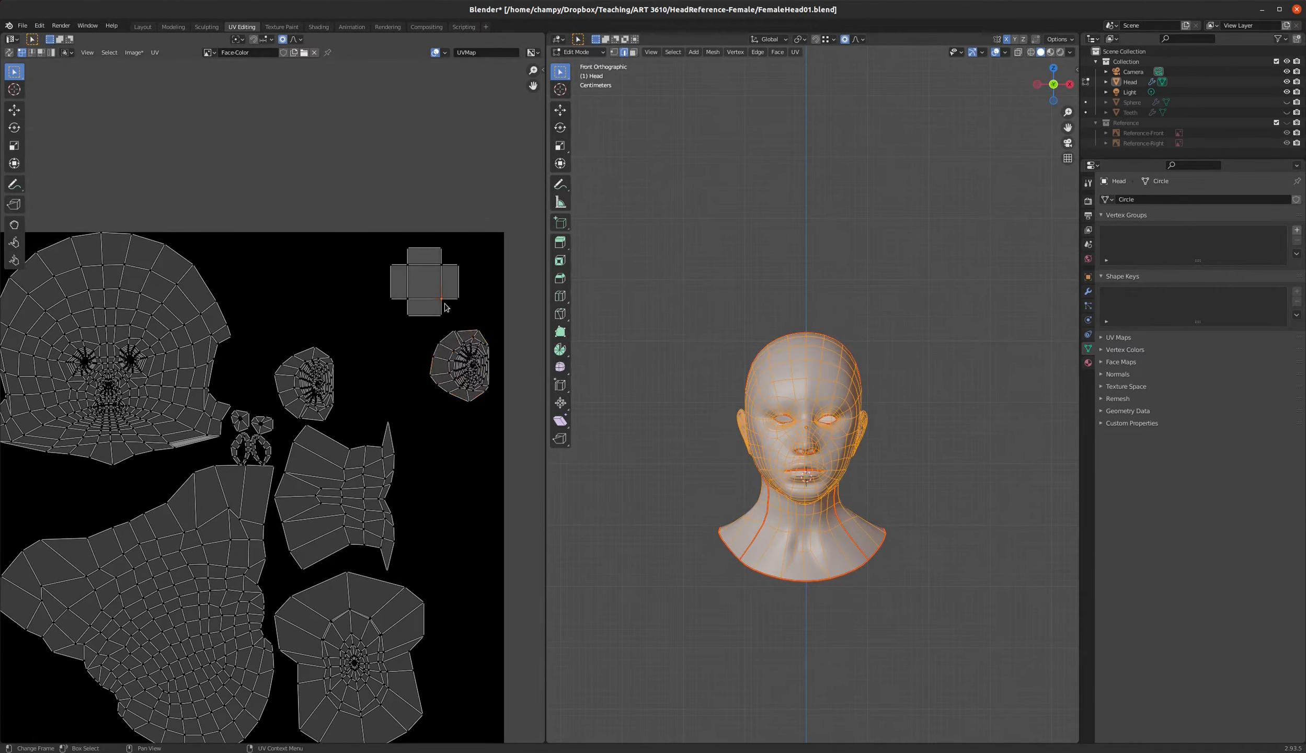
key("ctrl+l")
key("s")
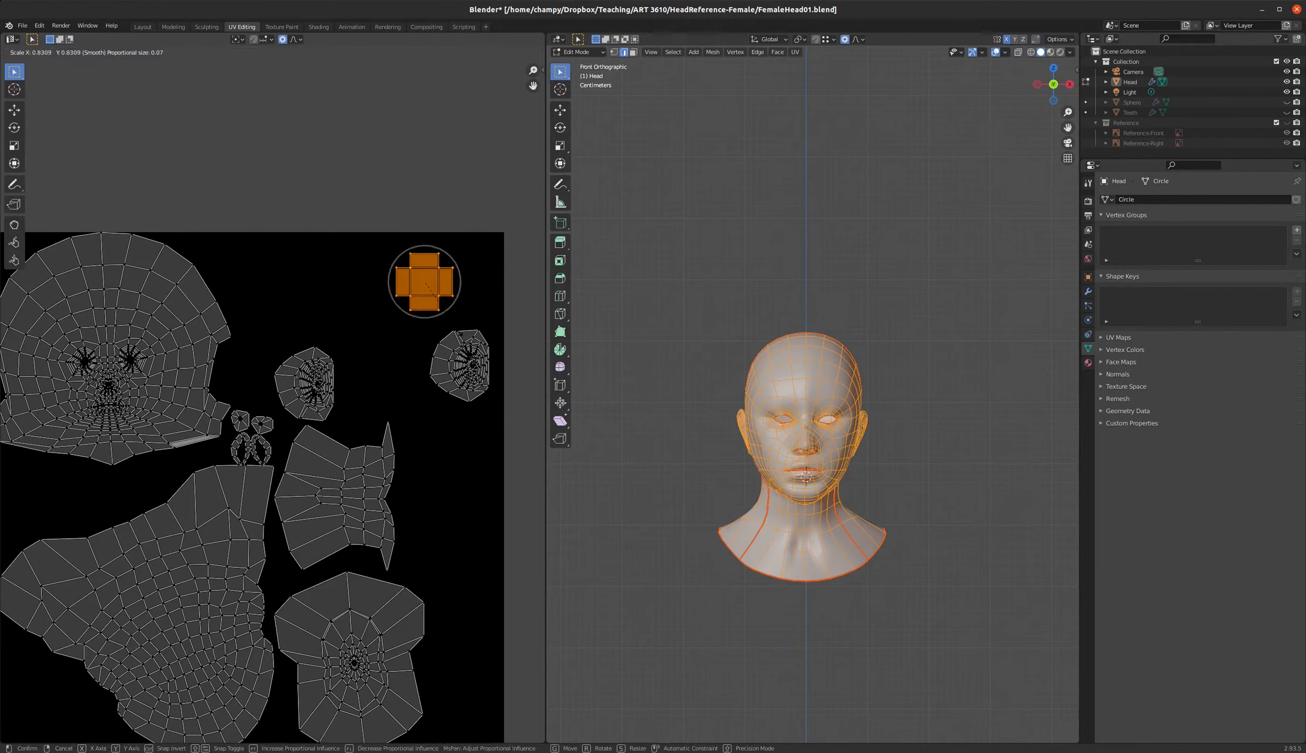
left_click(457, 331)
- Select the entire ear island below the cross-shaped island and enlarge it slightly
left_click(467, 350)
key("ctrl+l")
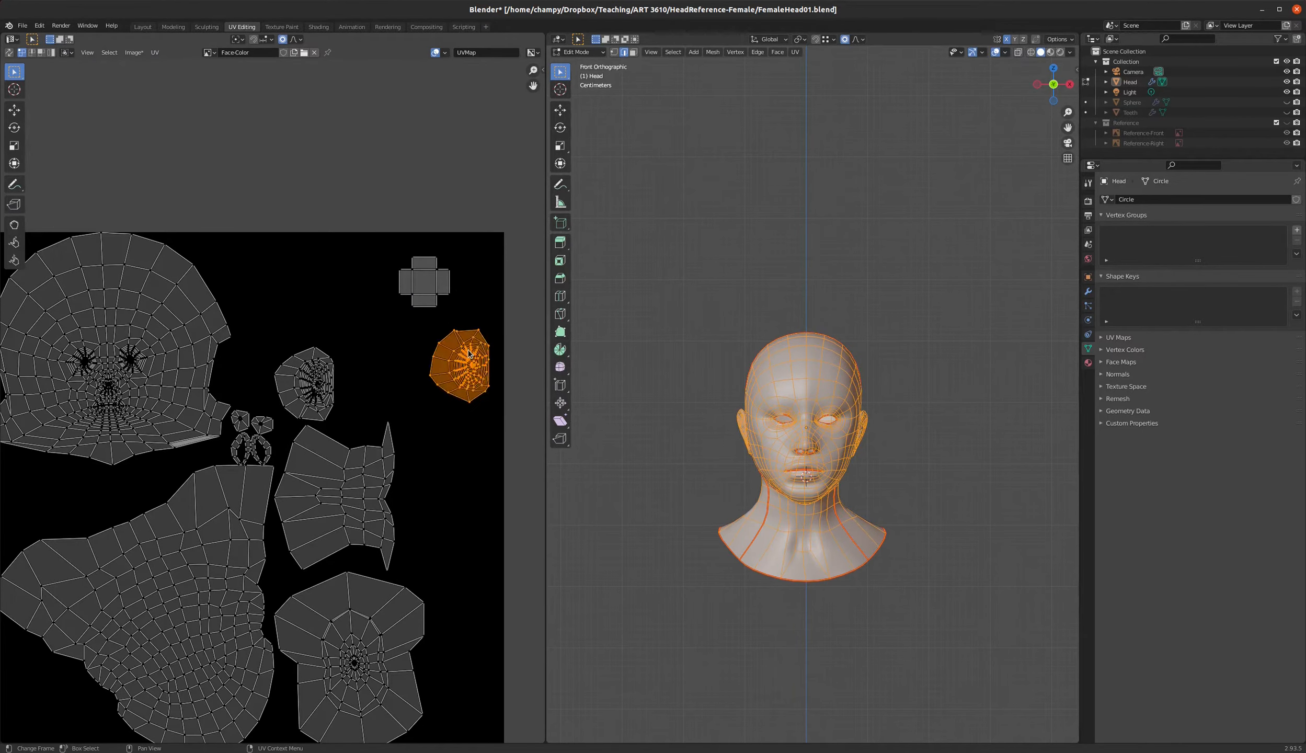
key("KP_Decimal")
scroll(460, 387, "down", 5)
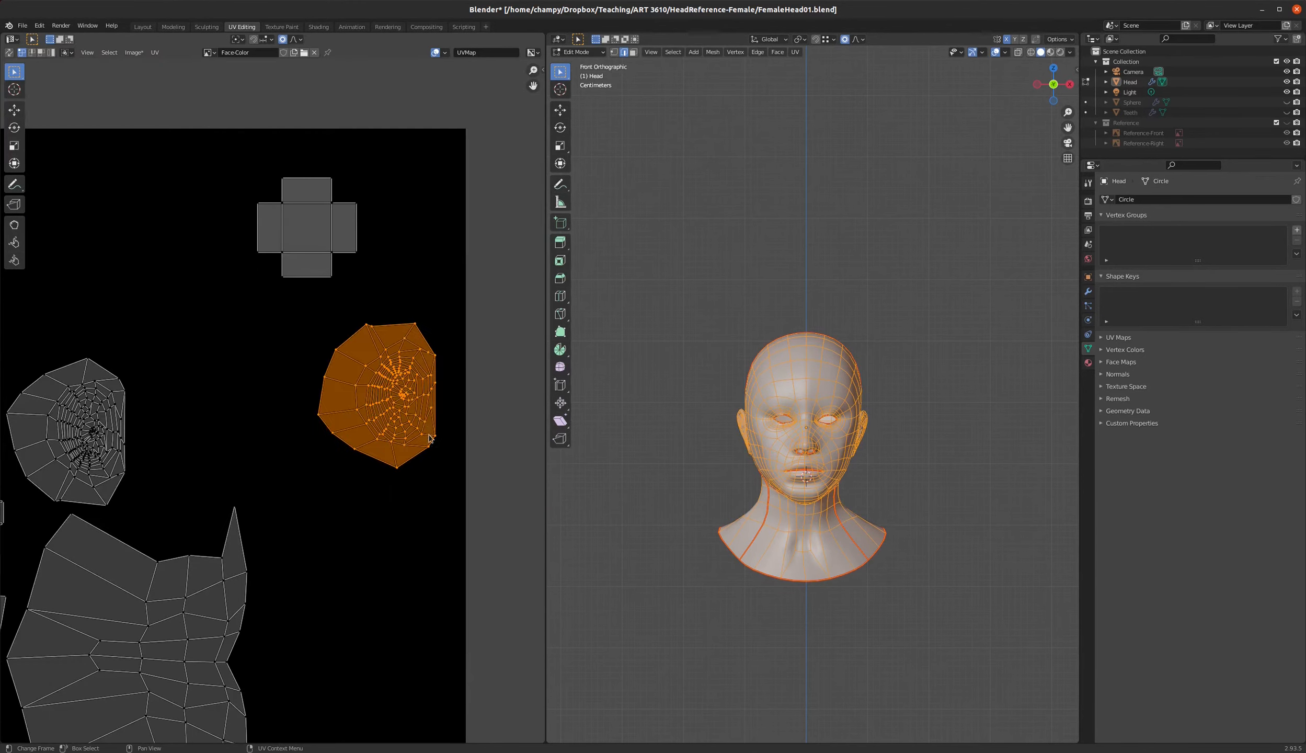
key("s")
left_click(443, 452)
- Rotate the enlarged ear island roughly half a turn and move it to the texture's upper-right corner
key("r")
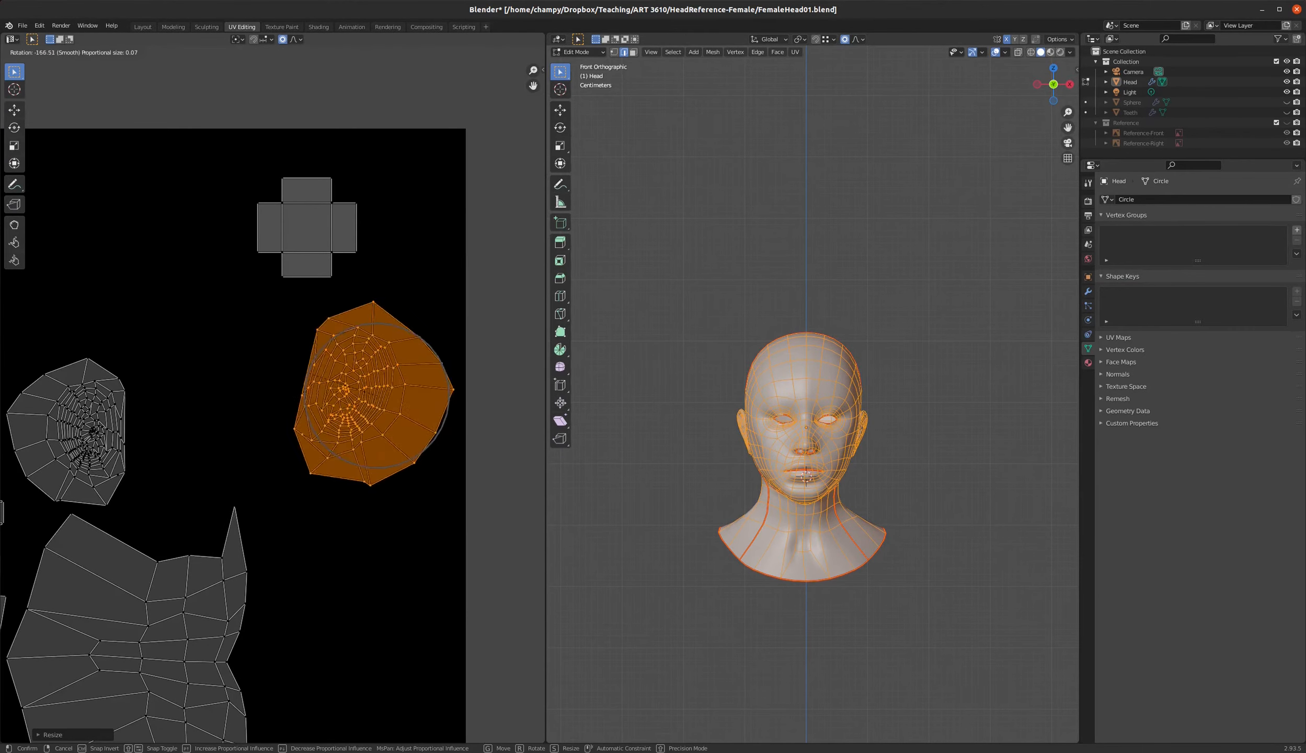
left_click(226, 373)
key("g")
left_click(307, 204)
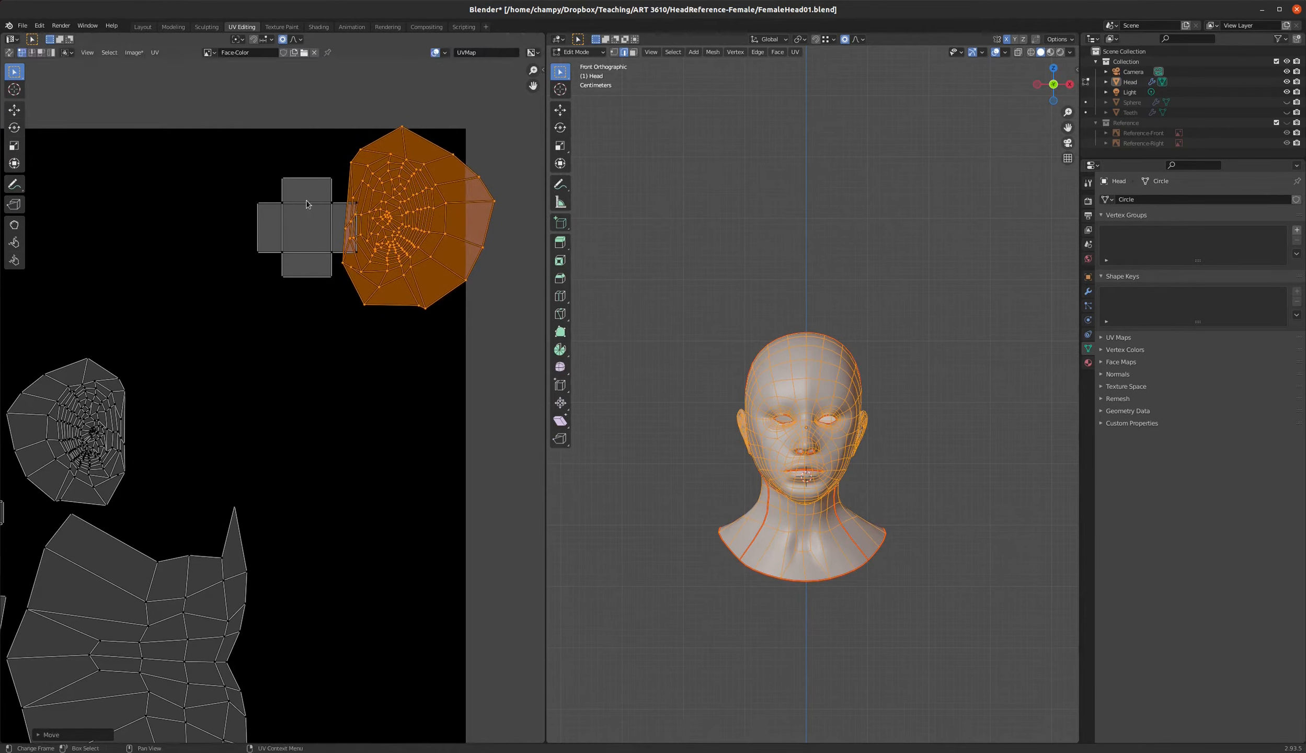
- Select the whole cross-shaped island and move it left, clear of the ear island
left_click(326, 181)
key("l")
key("g")
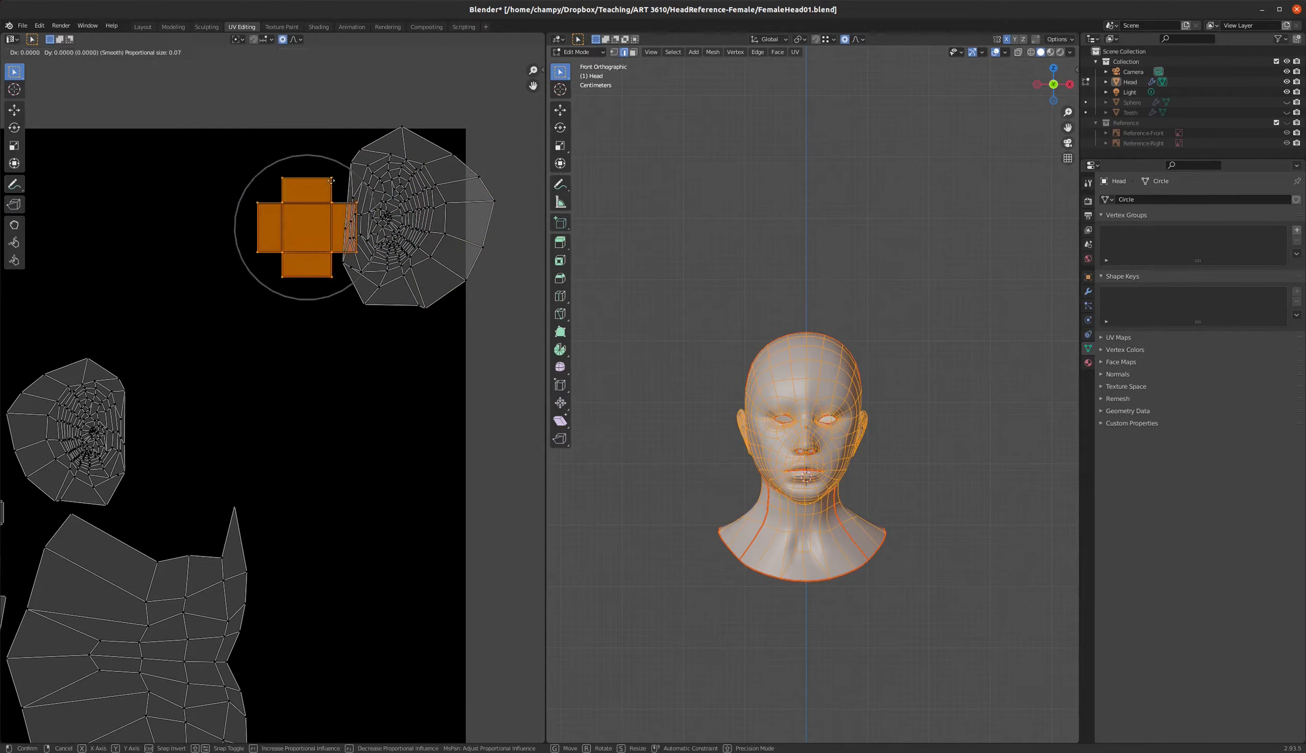
left_click(270, 179)
- Select the ear island in the upper-right corner and move it left toward the inside of the texture edge
left_click(392, 174)
key("l")
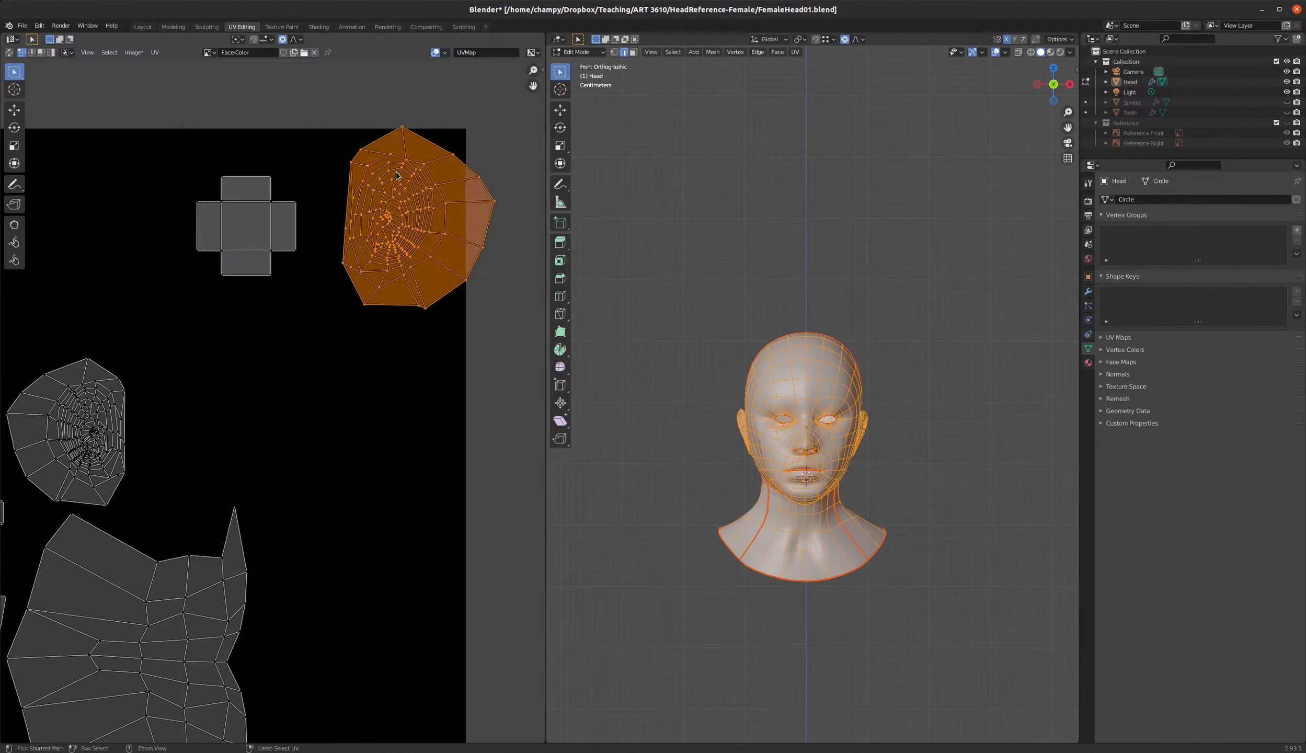
left_click(369, 185)
scroll(450, 184, "down", 5)
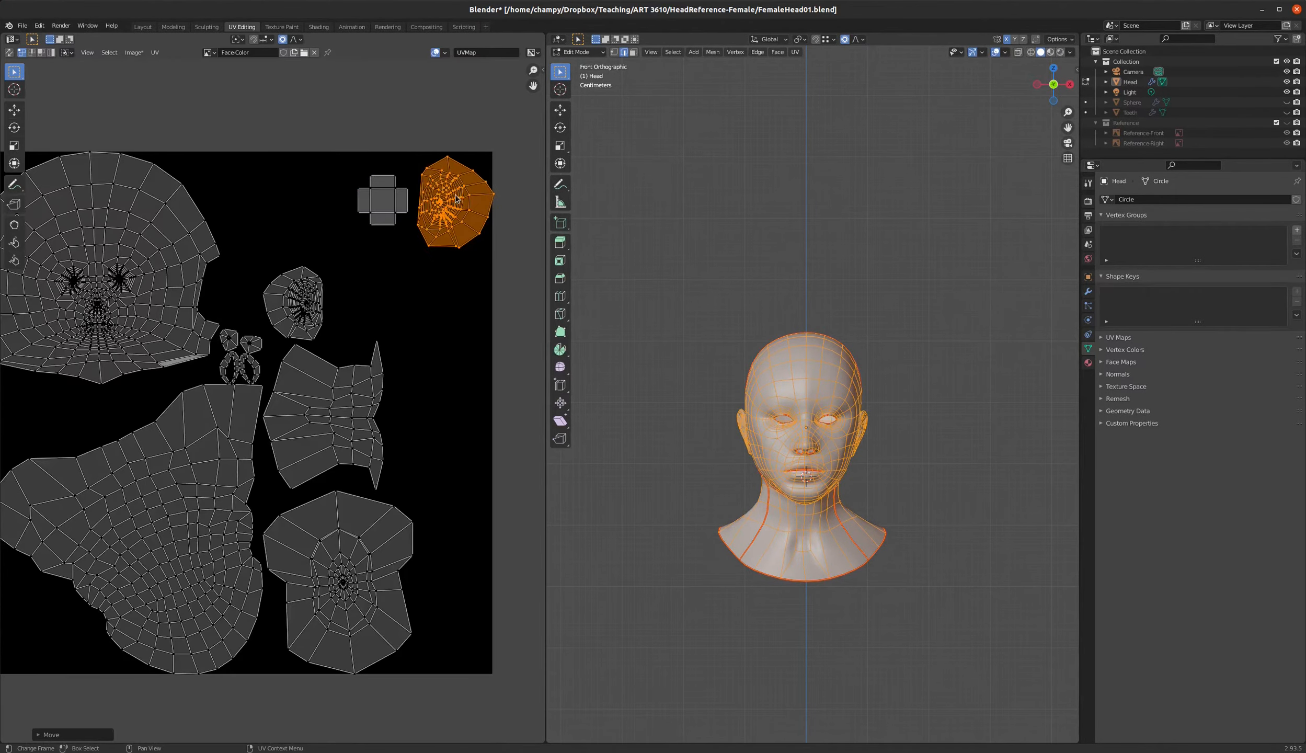
- Select the other ear island, move it to the texture's upper edge left of the cross-shaped island, and enlarge it slightly
scroll(495, 194, "up", 4)
left_click(490, 196)
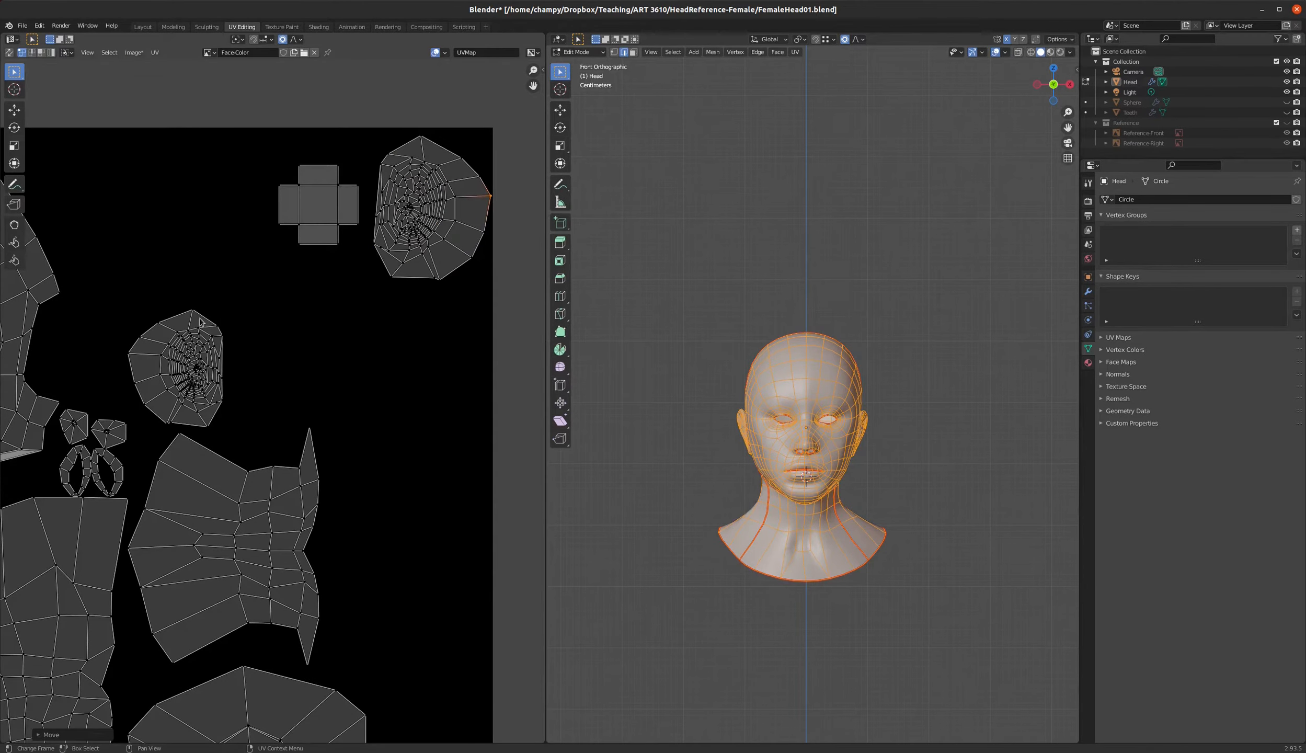
key("l")
key("g")
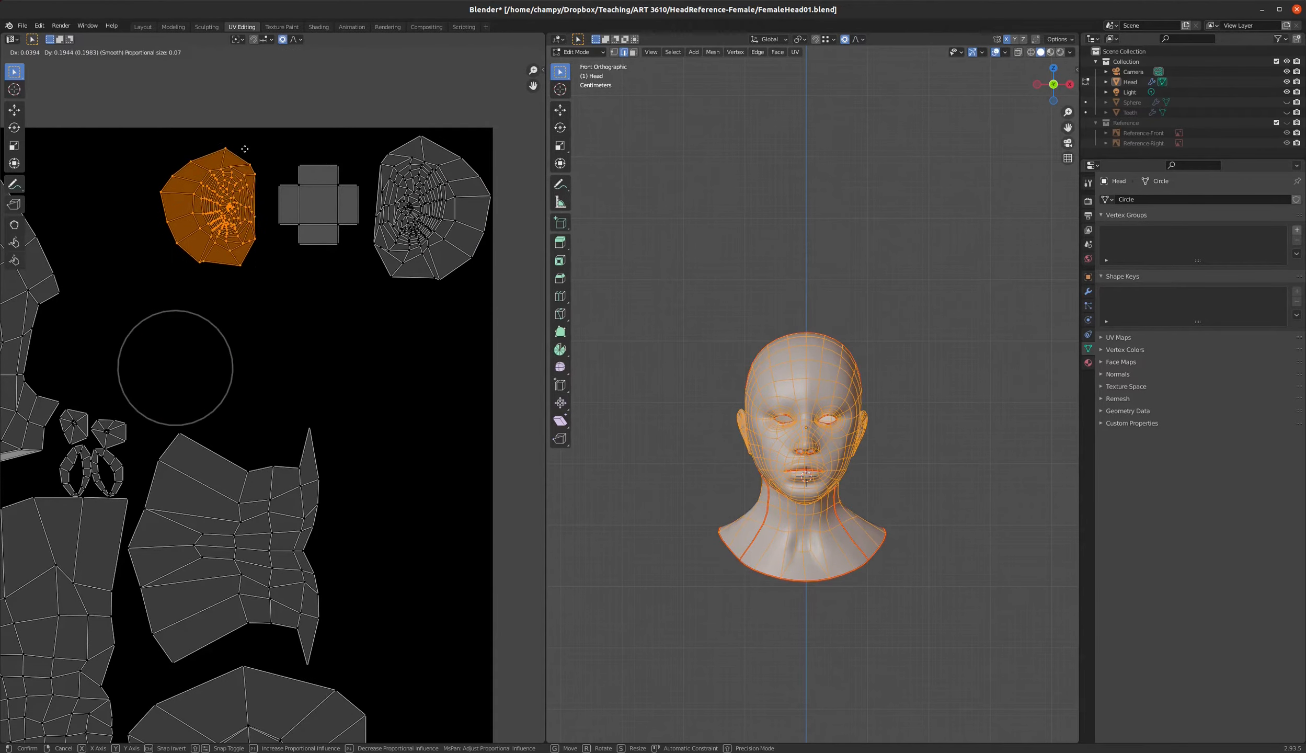
key("s")
left_click(291, 323)
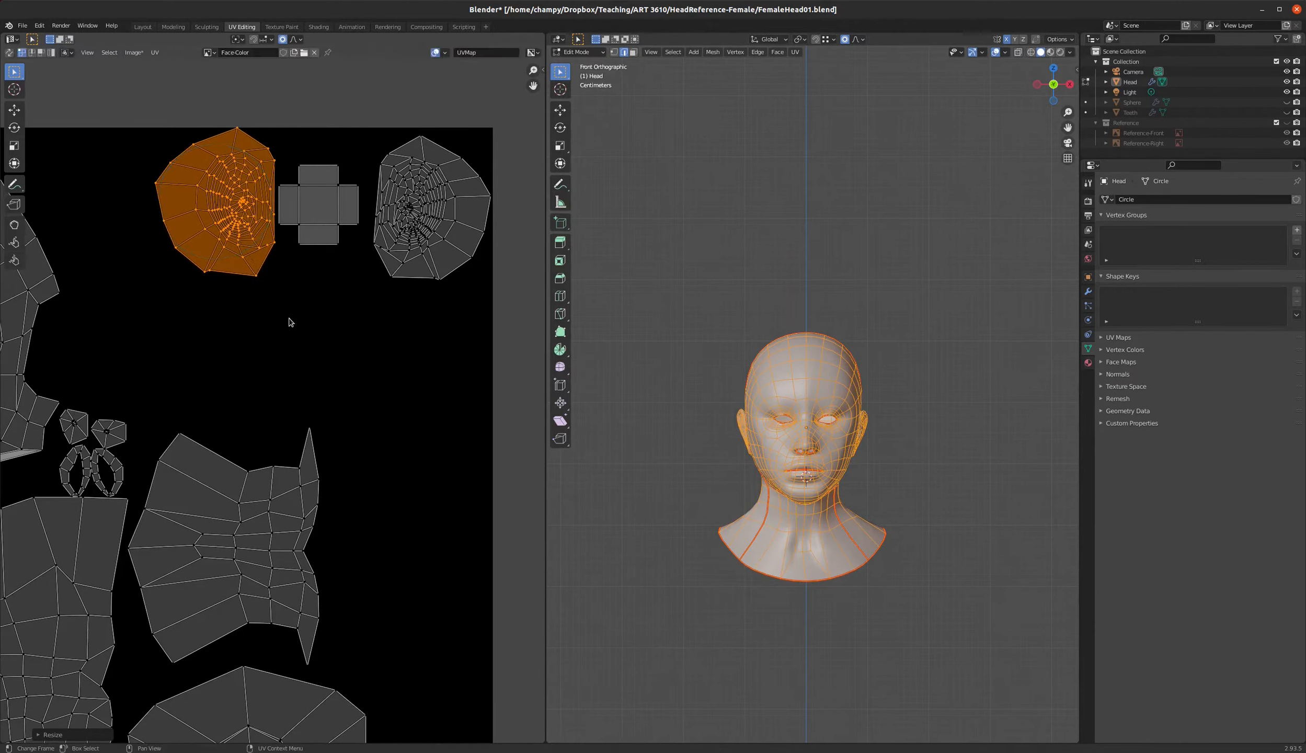
key("g")
left_click(288, 324)
- Select both small ring-shaped islands and move them to the texture's upper edge, between the face and ear islands
scroll(438, 367, "down", 5)
scroll(315, 391, "up", 5)
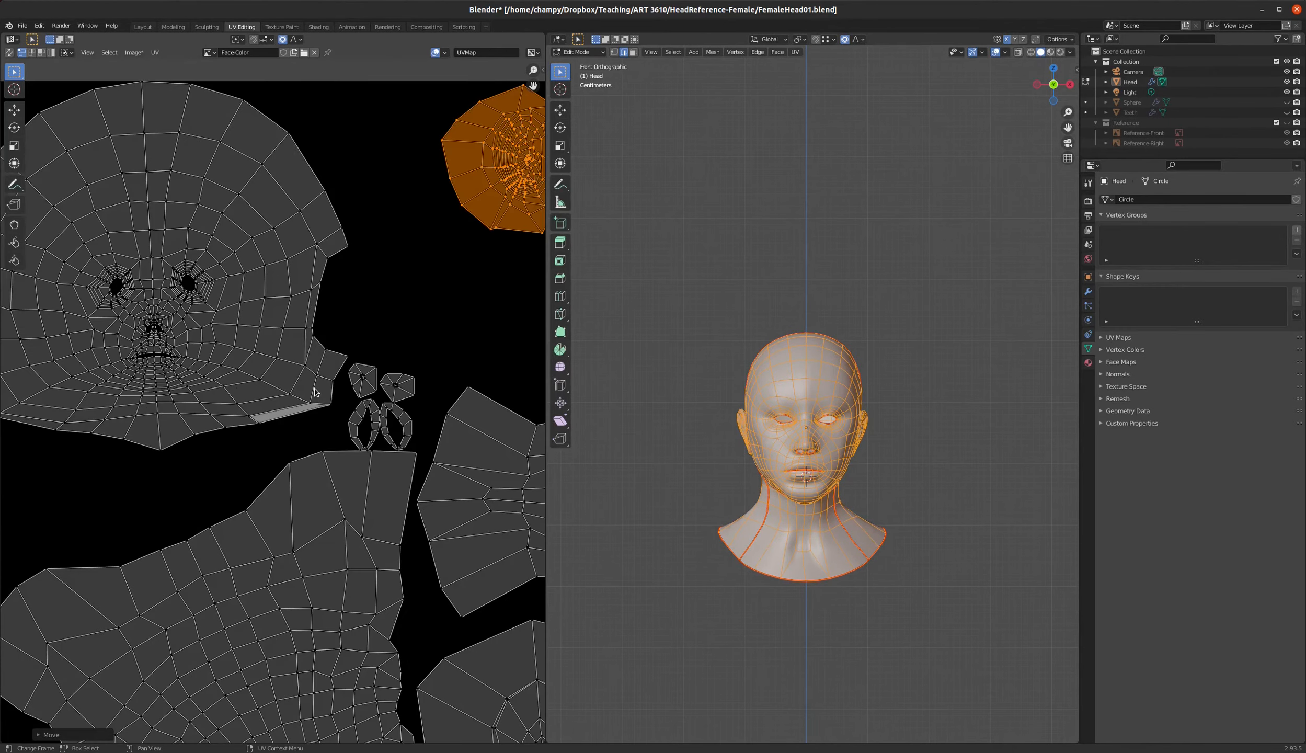
left_click(389, 416)
scroll(389, 416, "up", 5)
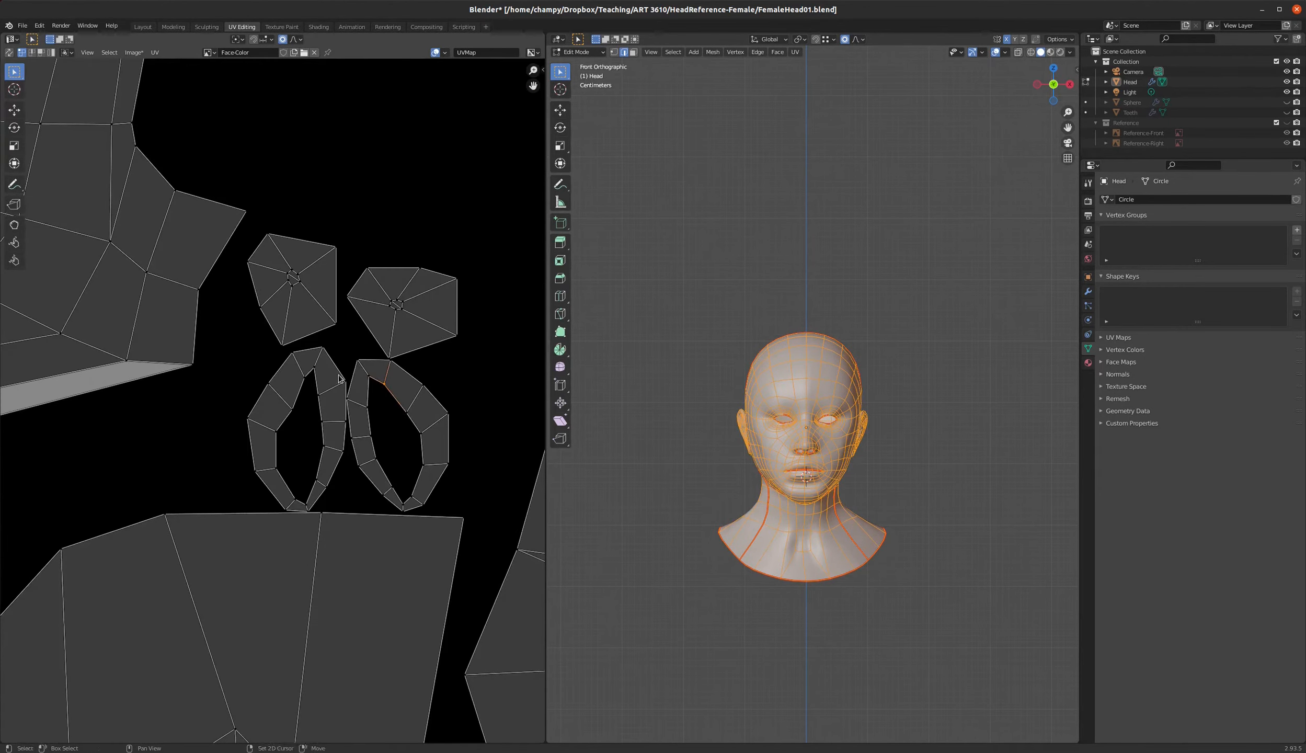
key("ctrl+l")
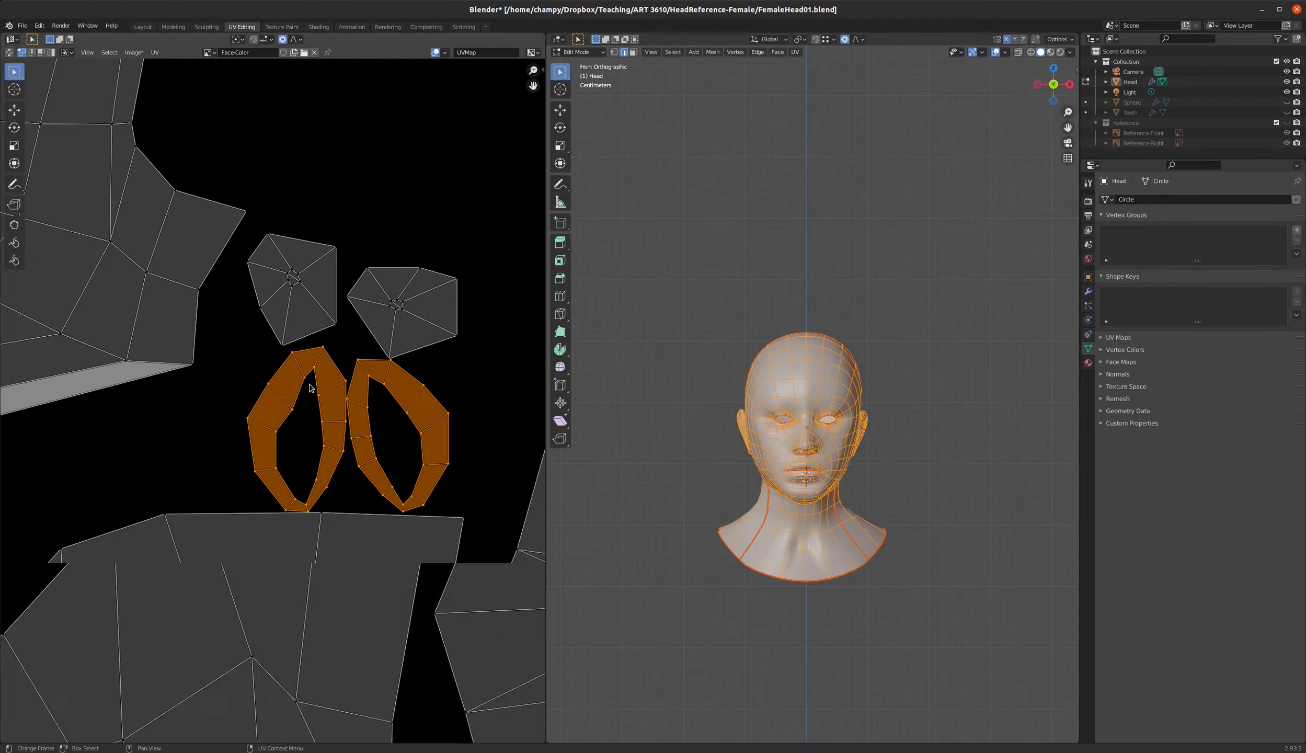
scroll(321, 379, "down", 6)
key("g")
left_click(299, 222)
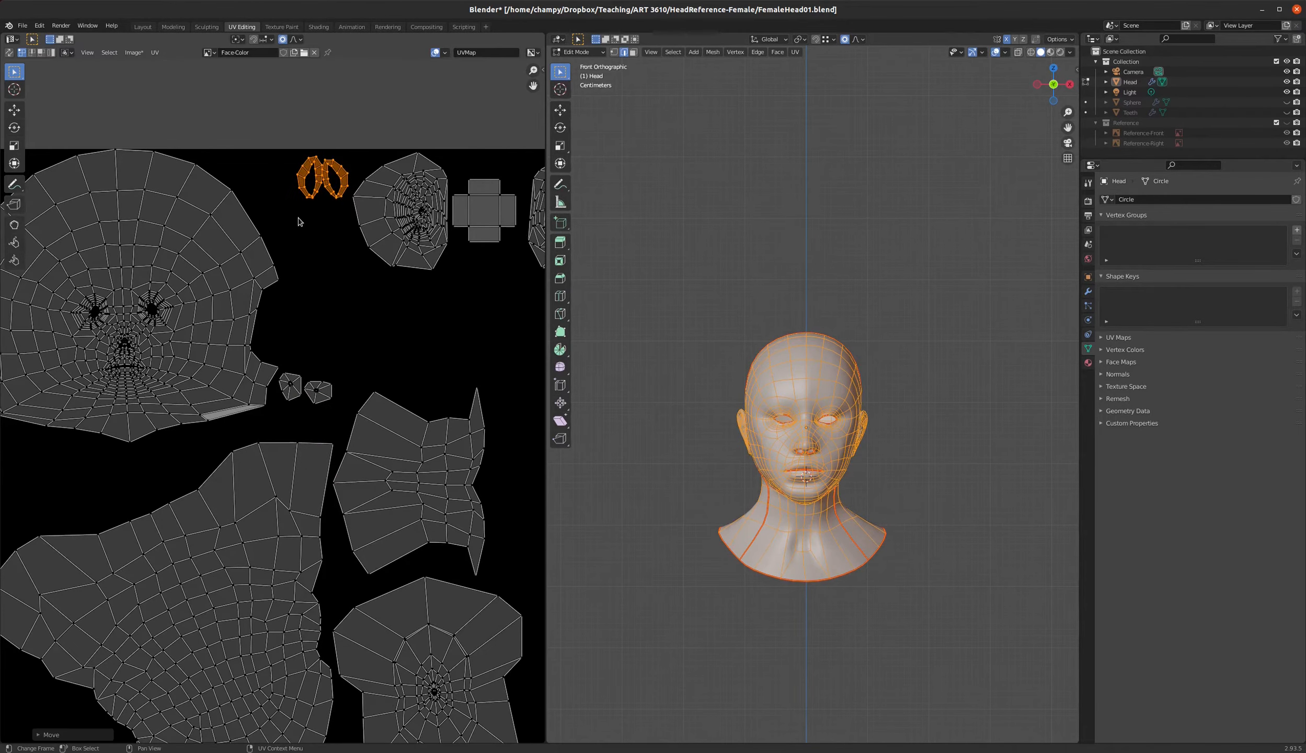
- Select the entire front neck island and rotate it about a quarter turn counterclockwise so it stands upright
scroll(294, 307, "down", 2)
left_click(380, 410)
scroll(380, 410, "up", 4)
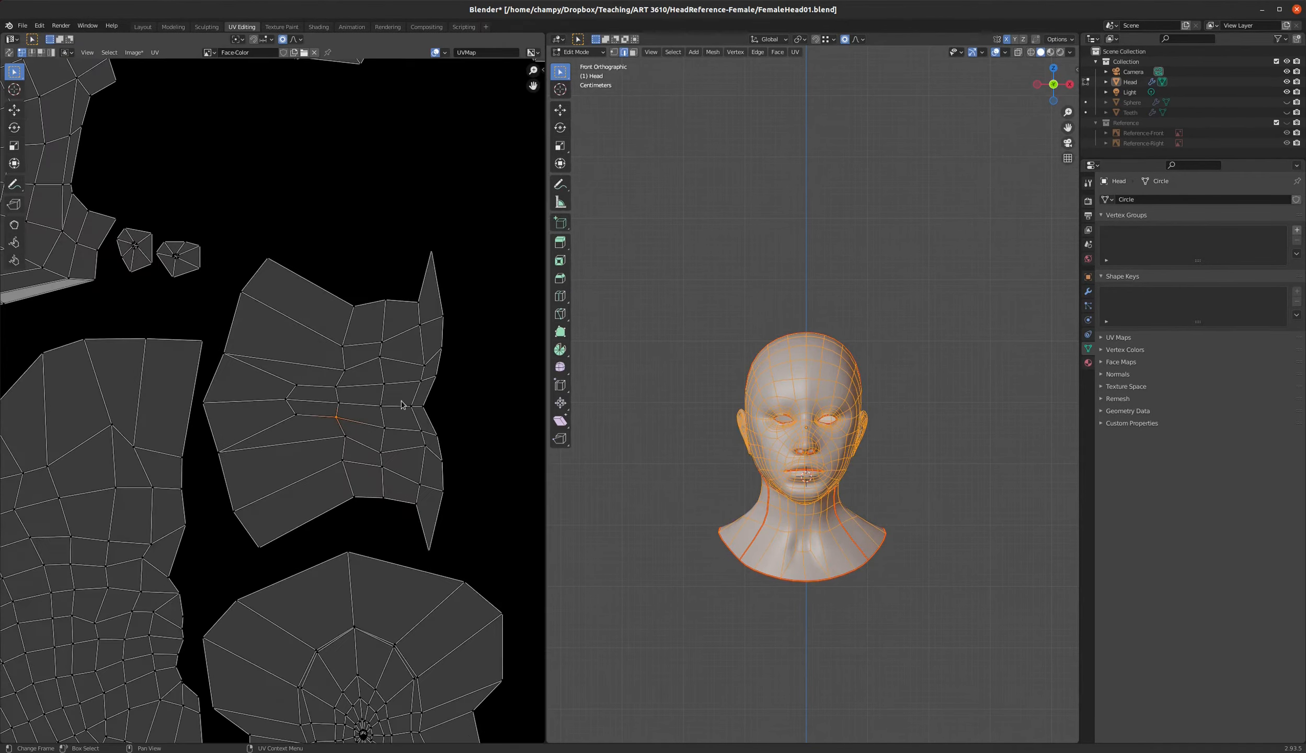
key("ctrl+l")
key("r")
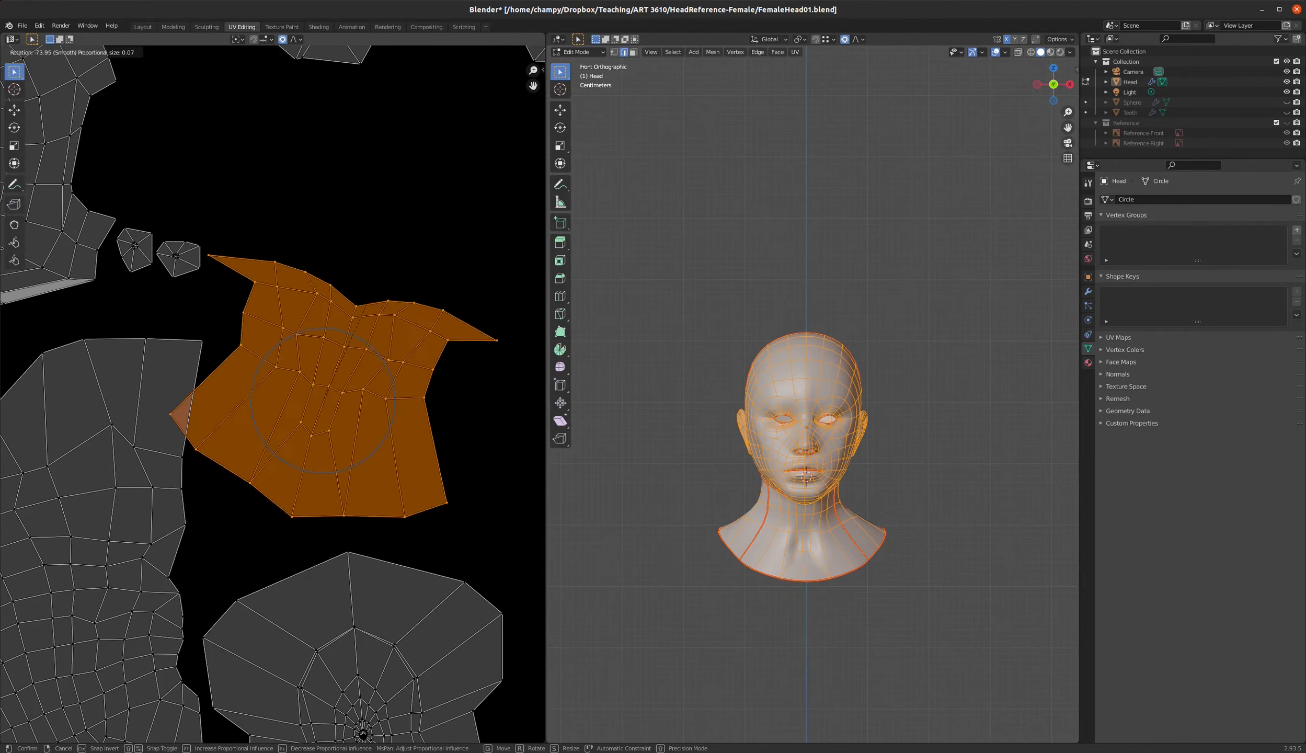
left_click(359, 426)
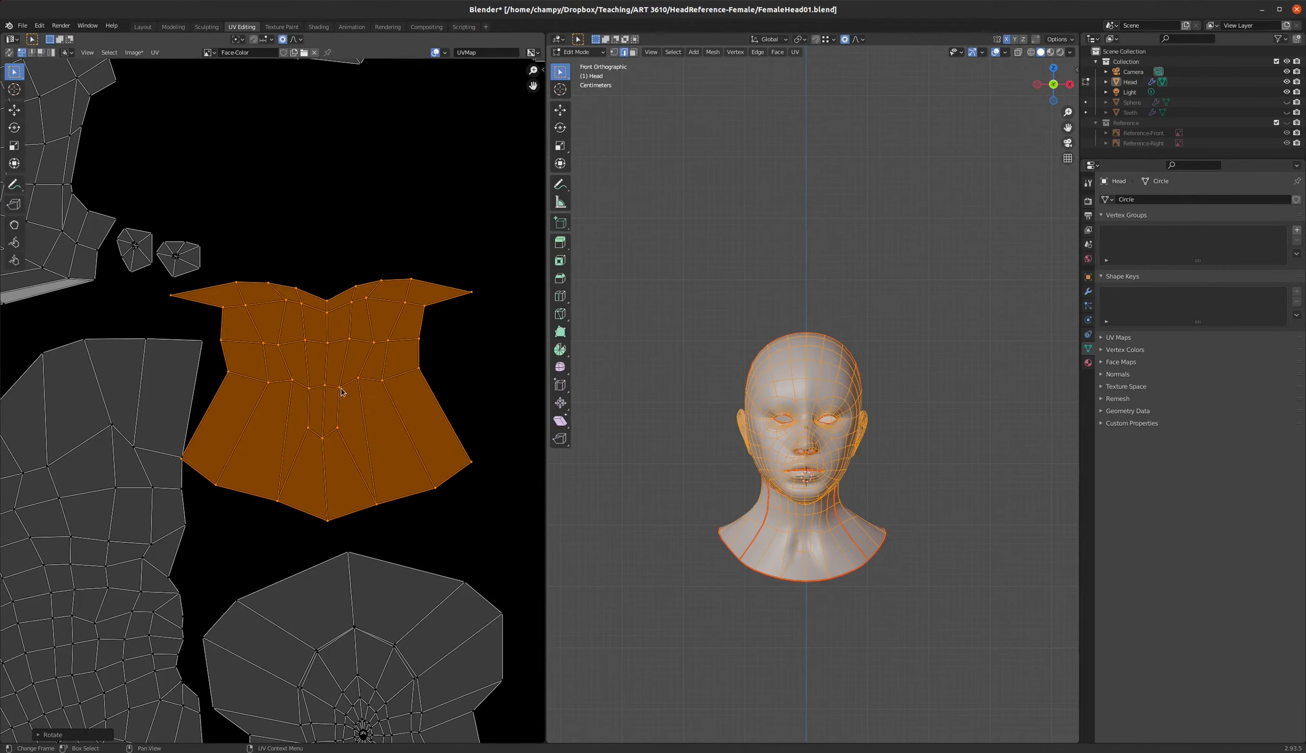
- Move the upright neck island up and right, below the ear and cross-shaped islands
scroll(324, 430, "up", 1)
scroll(380, 415, "down", 6)
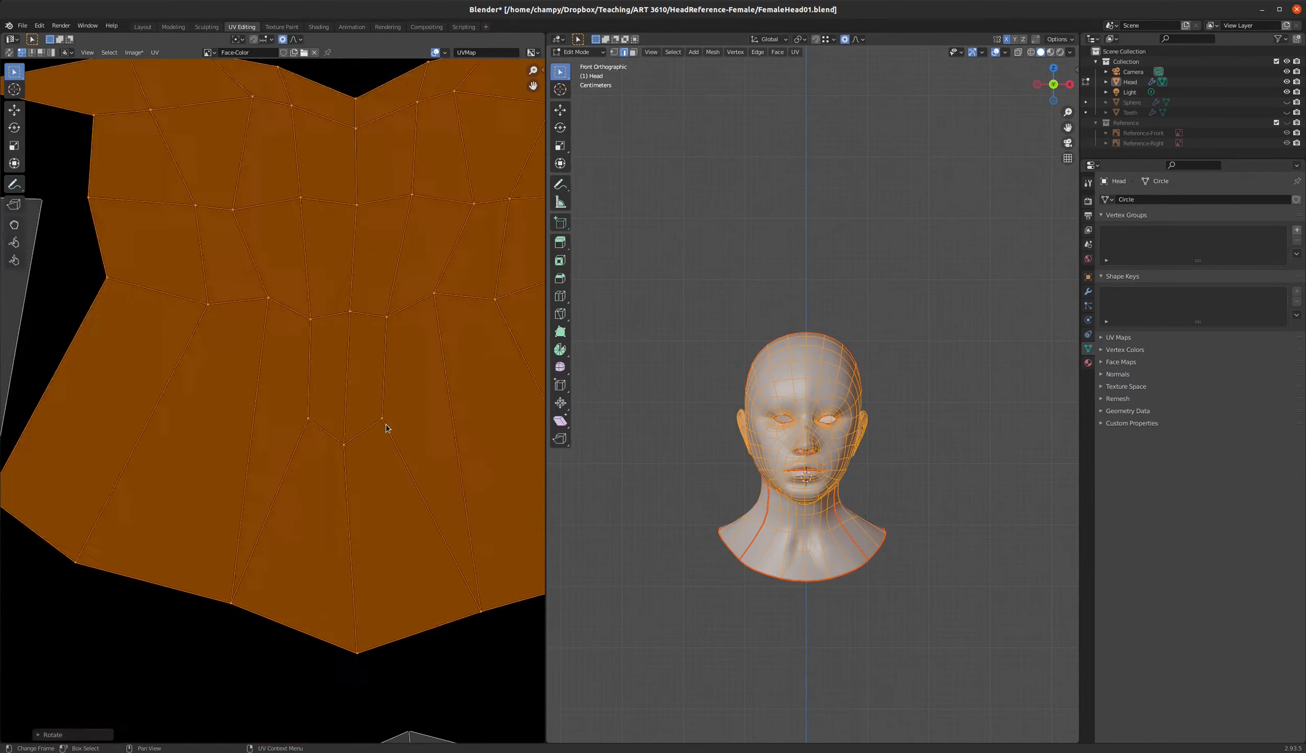
scroll(805, 584, "up", 8)
scroll(805, 584, "down", 8)
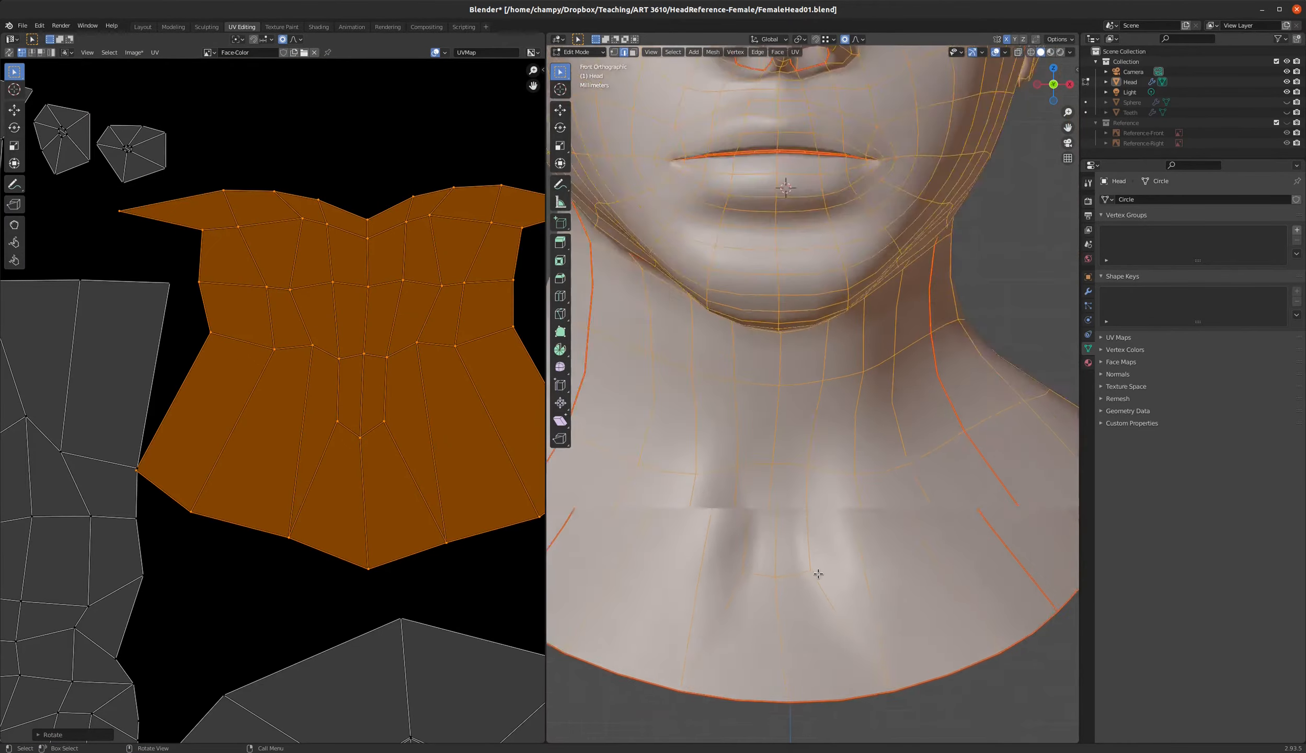
scroll(266, 423, "down", 6)
key("g")
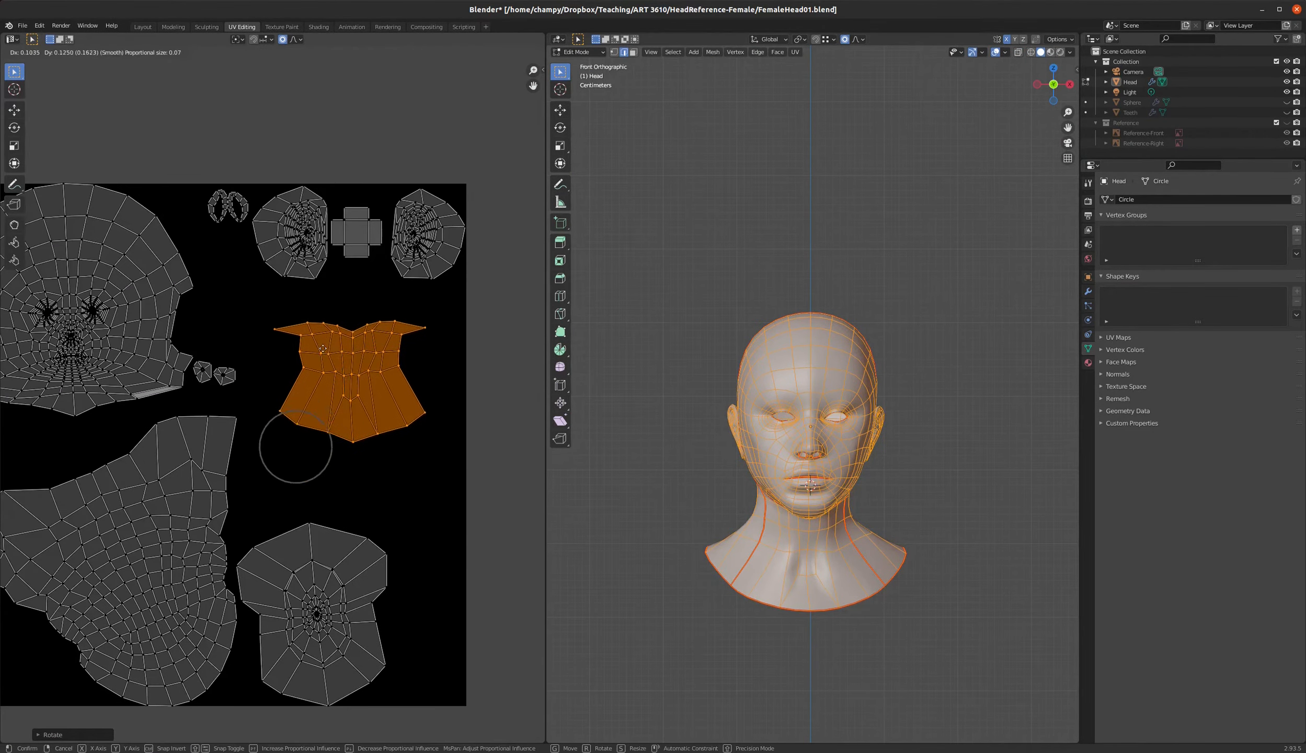
left_click(345, 323)
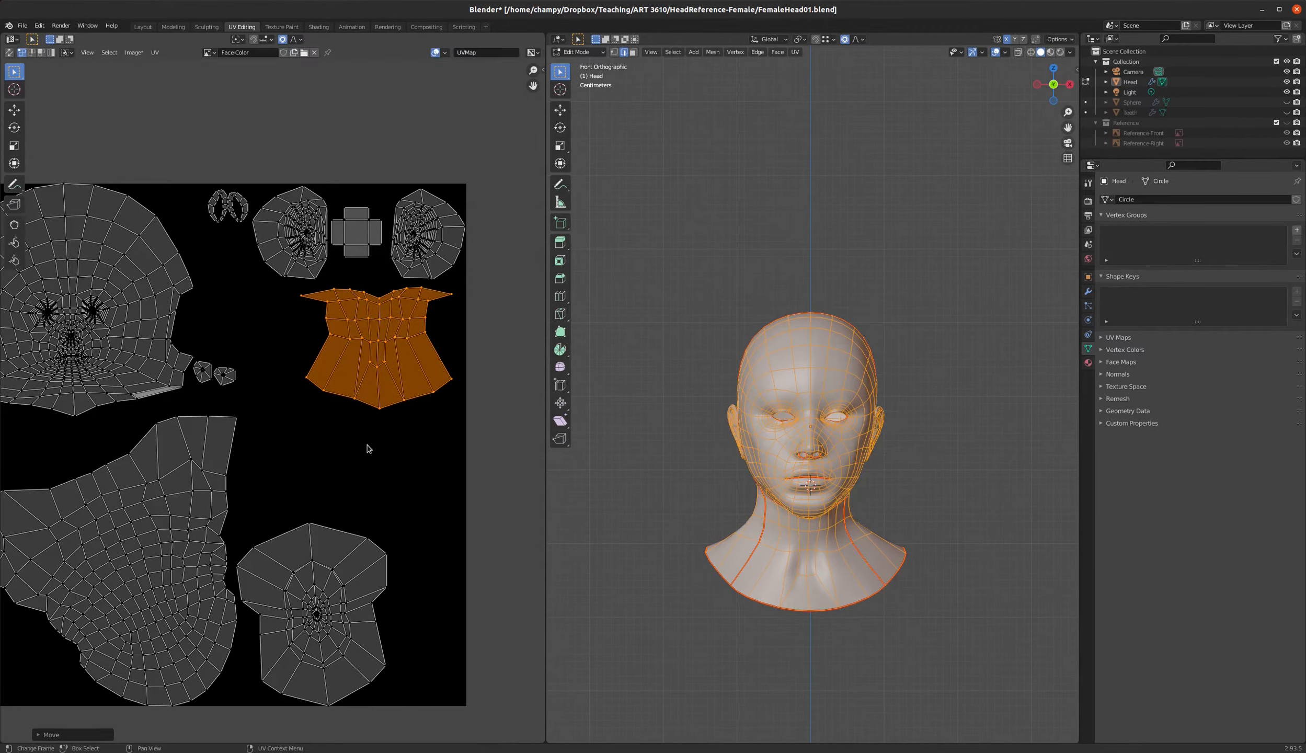
- Select the large, dense island below the face, shrink it to about a quarter size, and move it beneath the neck island
scroll(364, 446, "down", 5)
scroll(366, 434, "up", 7)
left_click(368, 426)
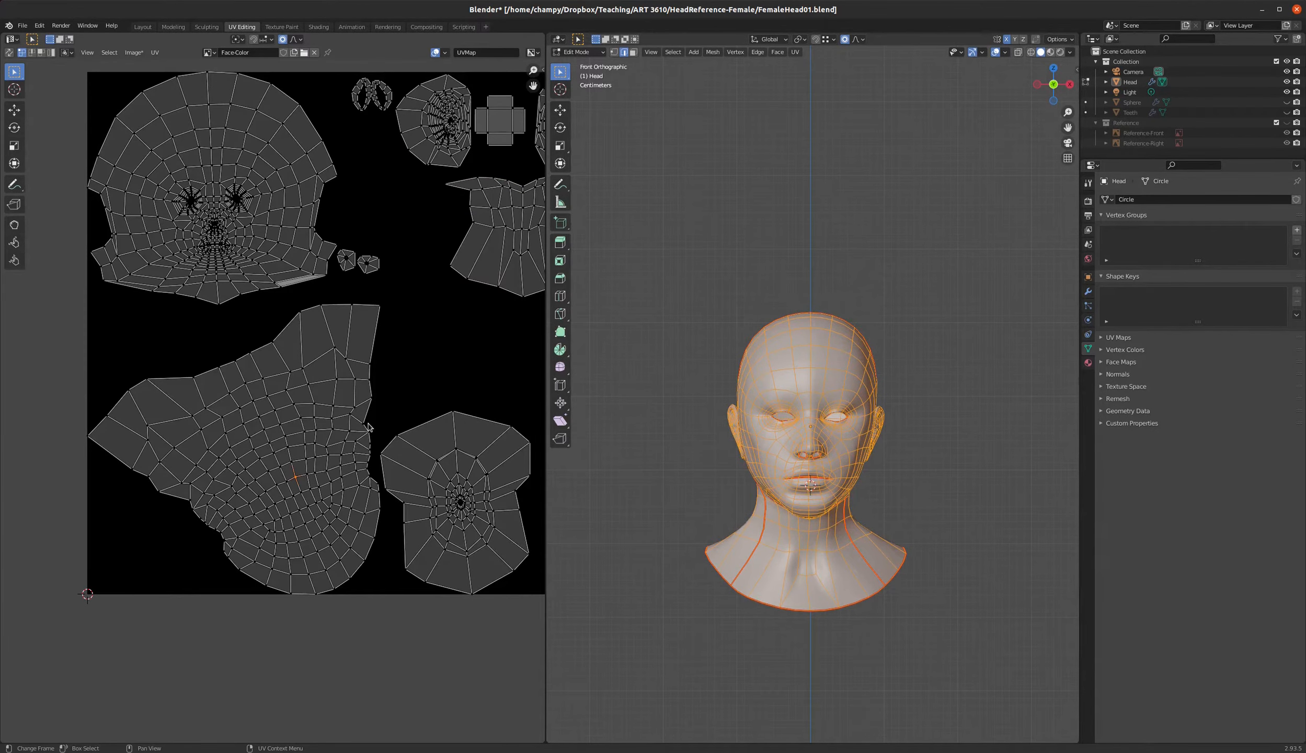
key("l")
scroll(226, 434, "down", 4)
key("s")
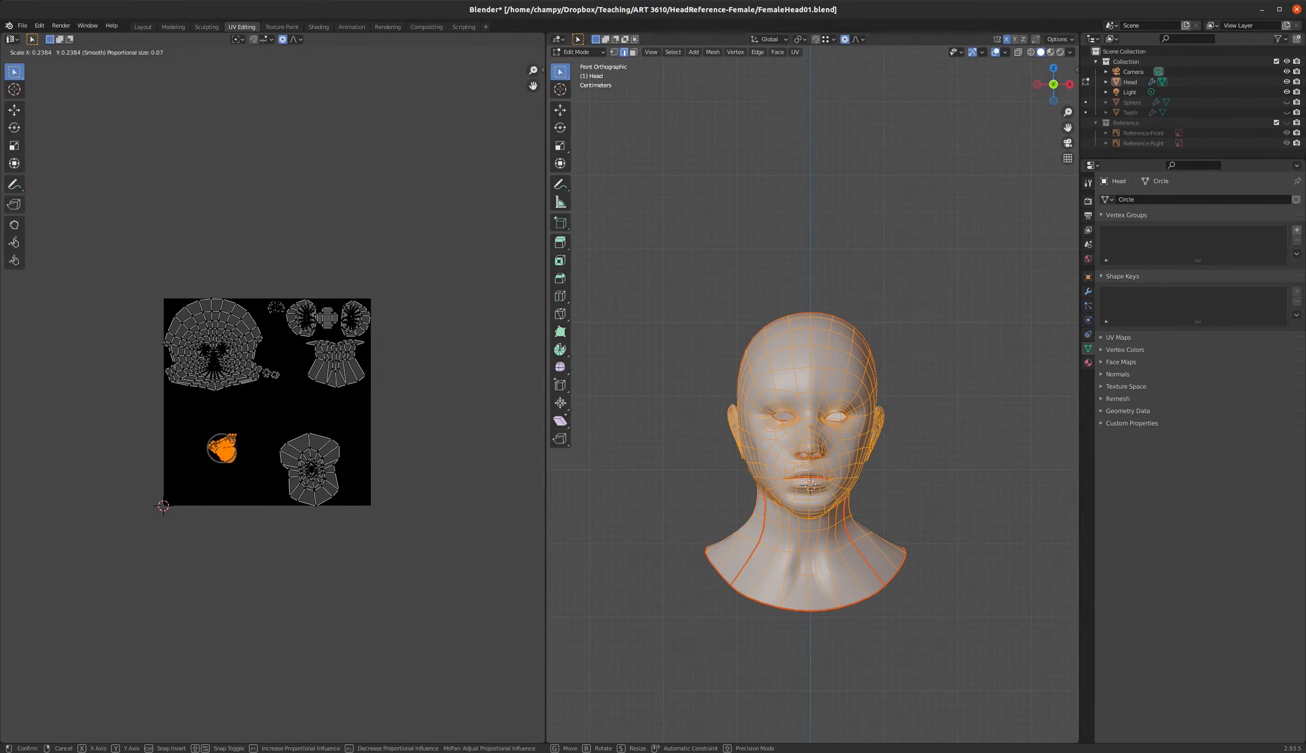
left_click(242, 447)
key("g")
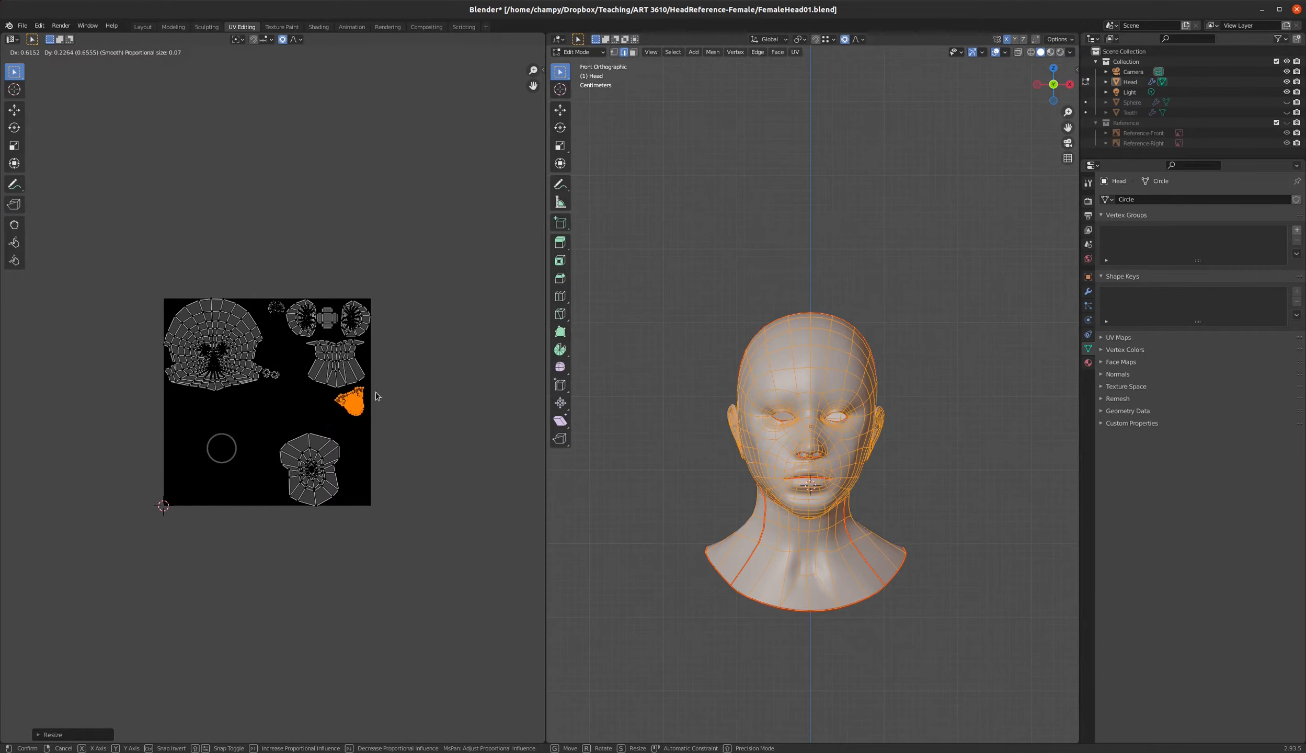
left_click(378, 397)
- Select the whole island near the texture's lower edge, shrink it strongly, and place it under the small, dense island below the neck
scroll(334, 461, "up", 4)
left_click(333, 466)
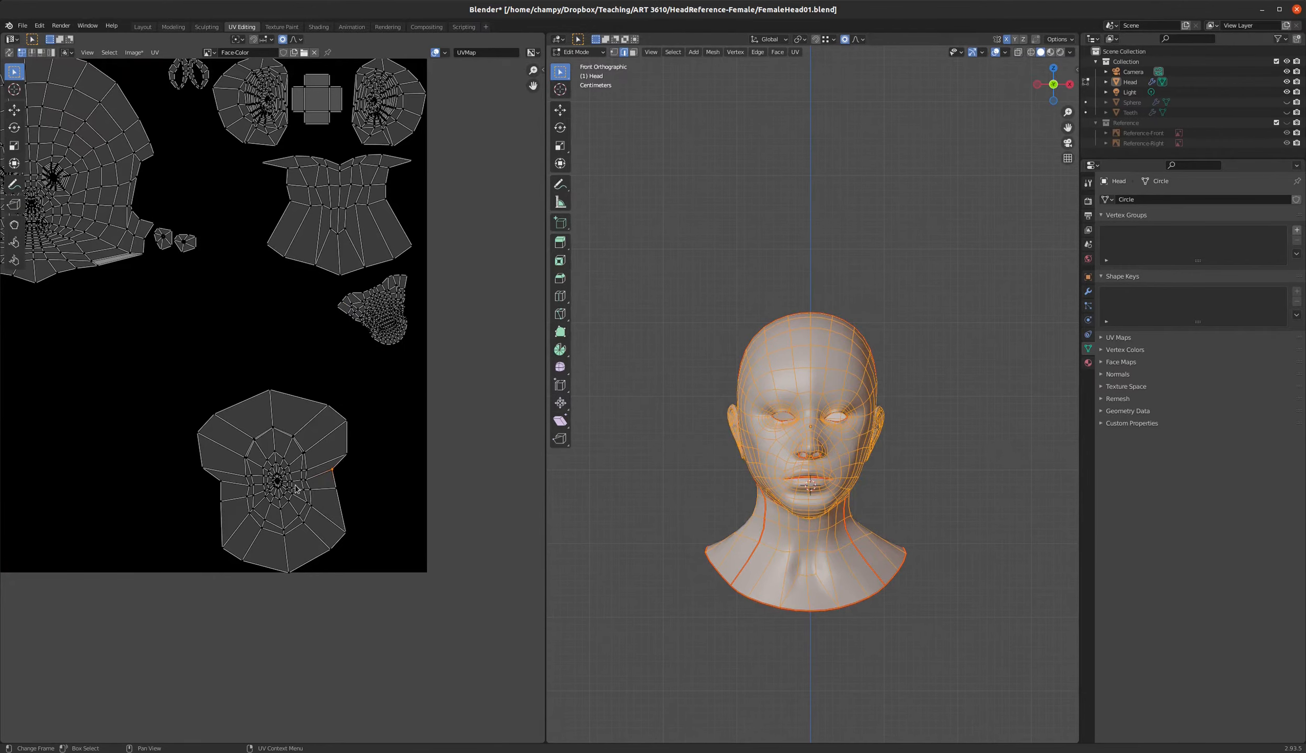
scroll(297, 470, "up", 1)
key("ctrl+l")
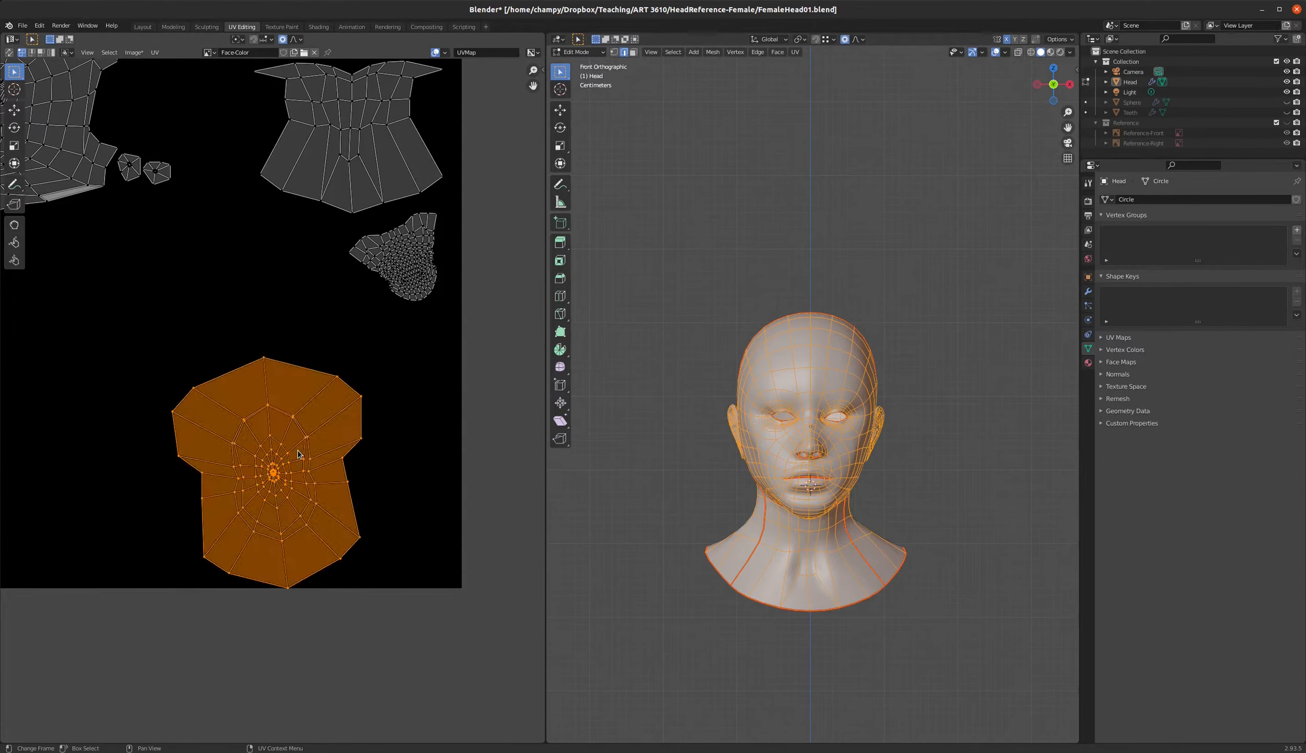
scroll(285, 452, "up", 6)
scroll(273, 415, "down", 4)
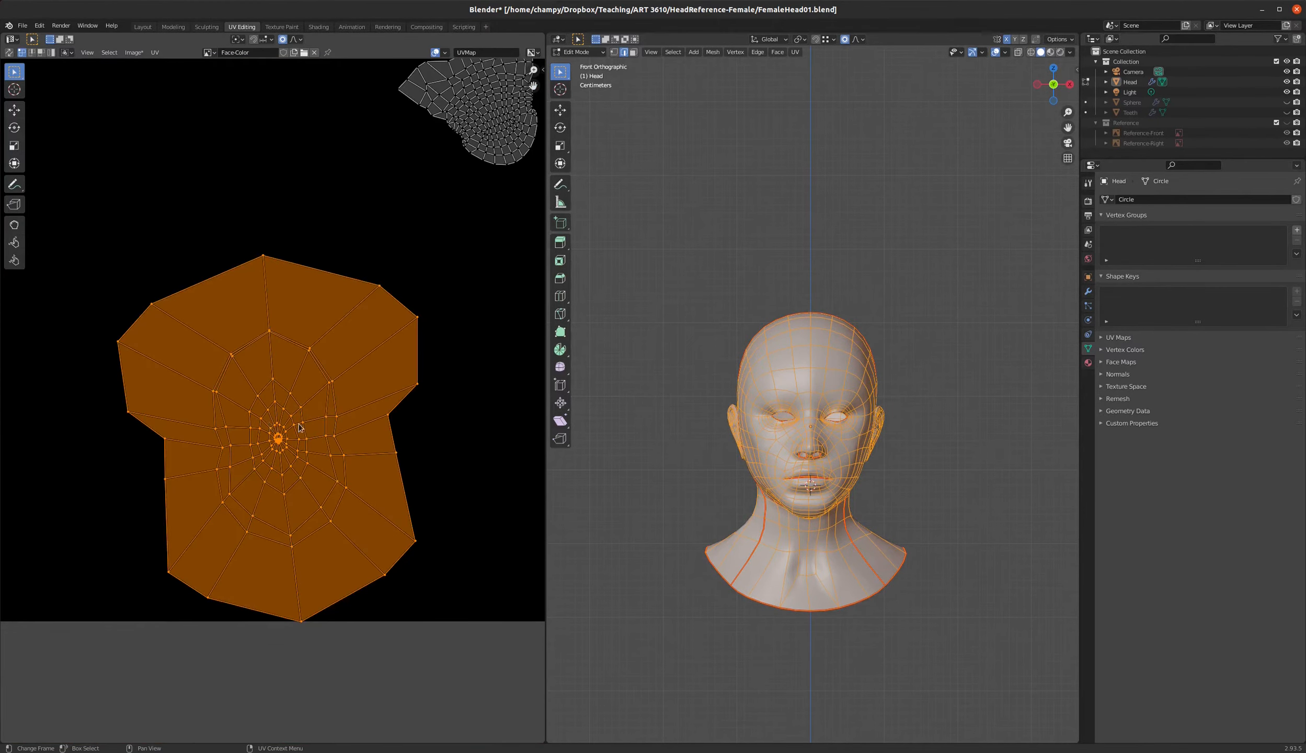
scroll(300, 428, "down", 5)
key("s")
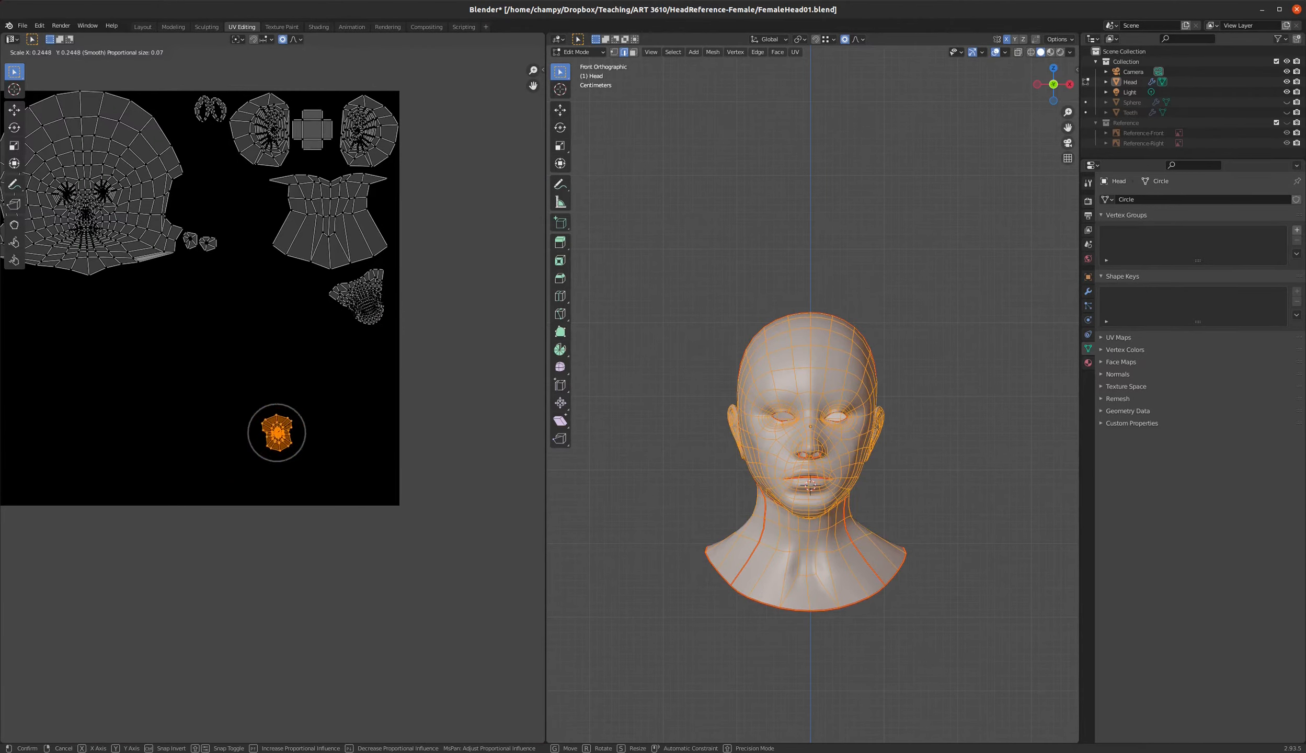
key("Return")
key("g")
left_click(213, 266)
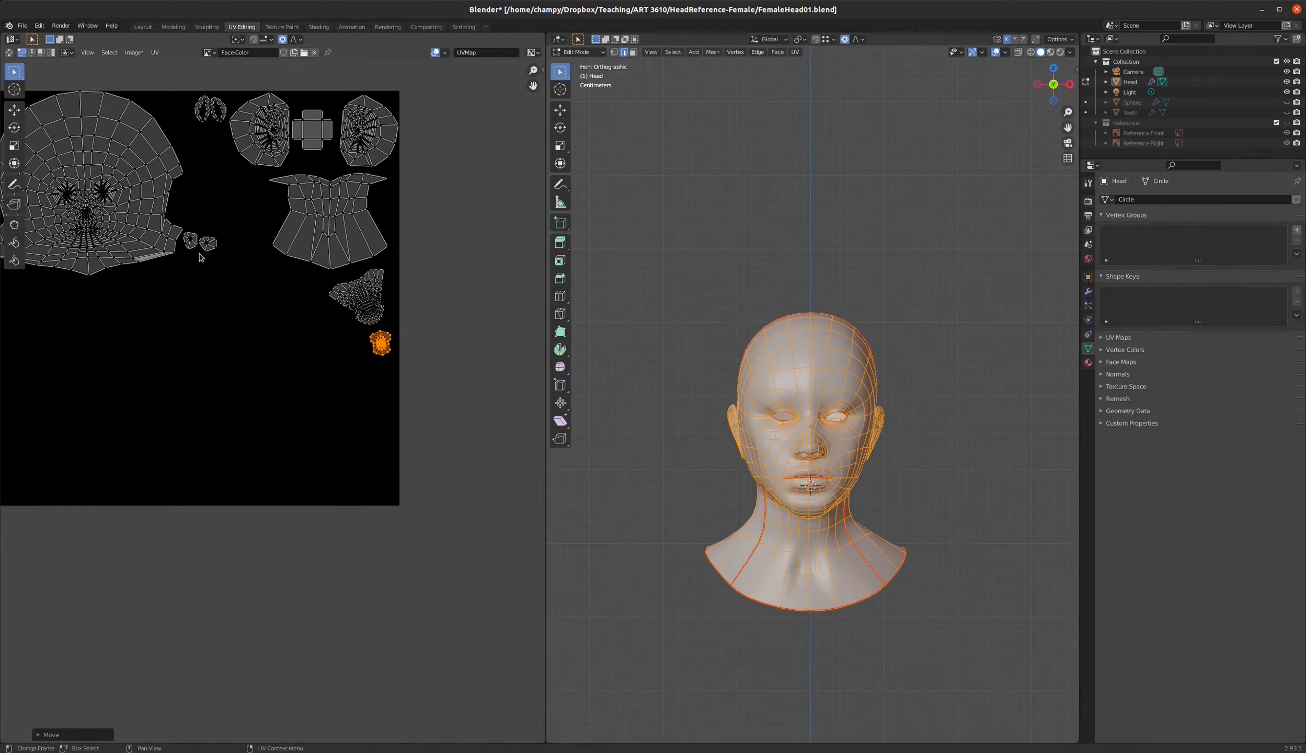
- Select the two small round islands beside the face and move them between the cross-shaped island and the neck island
left_click(213, 254)
key("ctrl+l")
key("g")
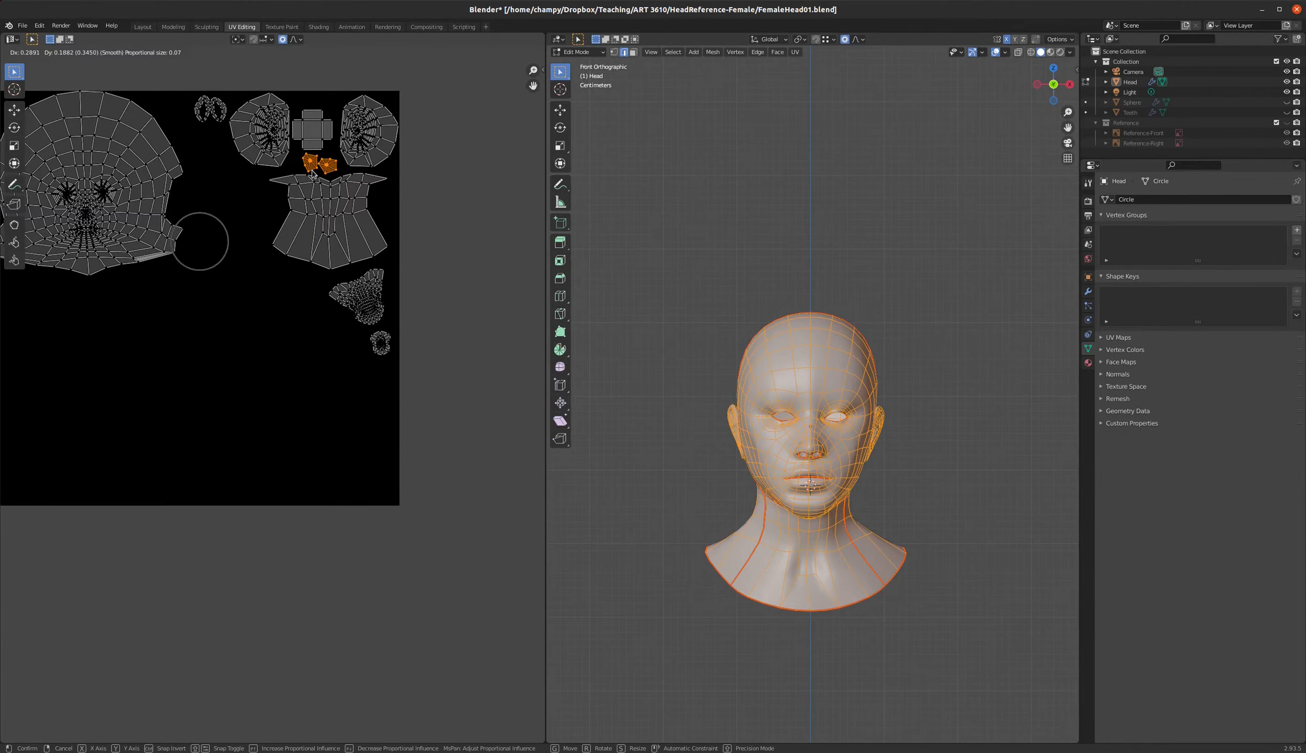
left_click(313, 171)
- Select the entire face island and move it down into the empty lower area of the texture
scroll(314, 171, "up", 7)
scroll(502, 335, "down", 6)
scroll(325, 224, "up", 5)
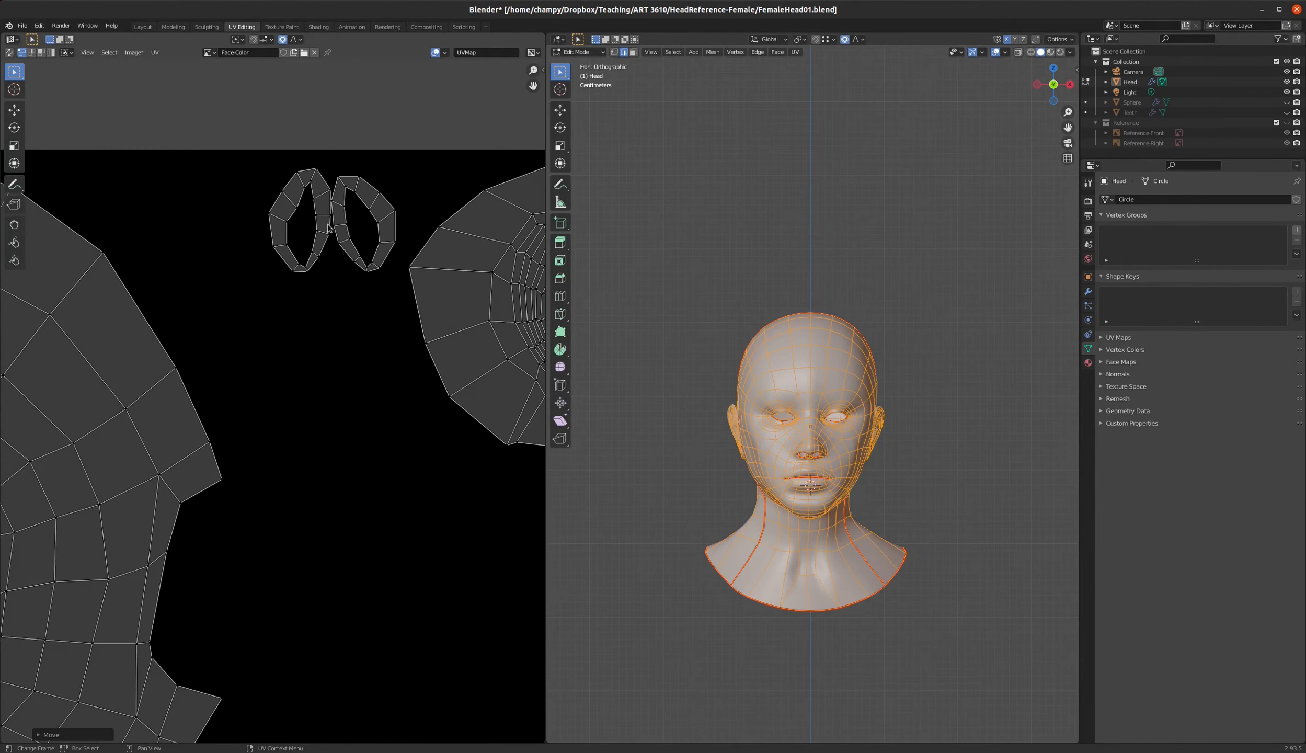
scroll(389, 196, "down", 5)
left_click(296, 321)
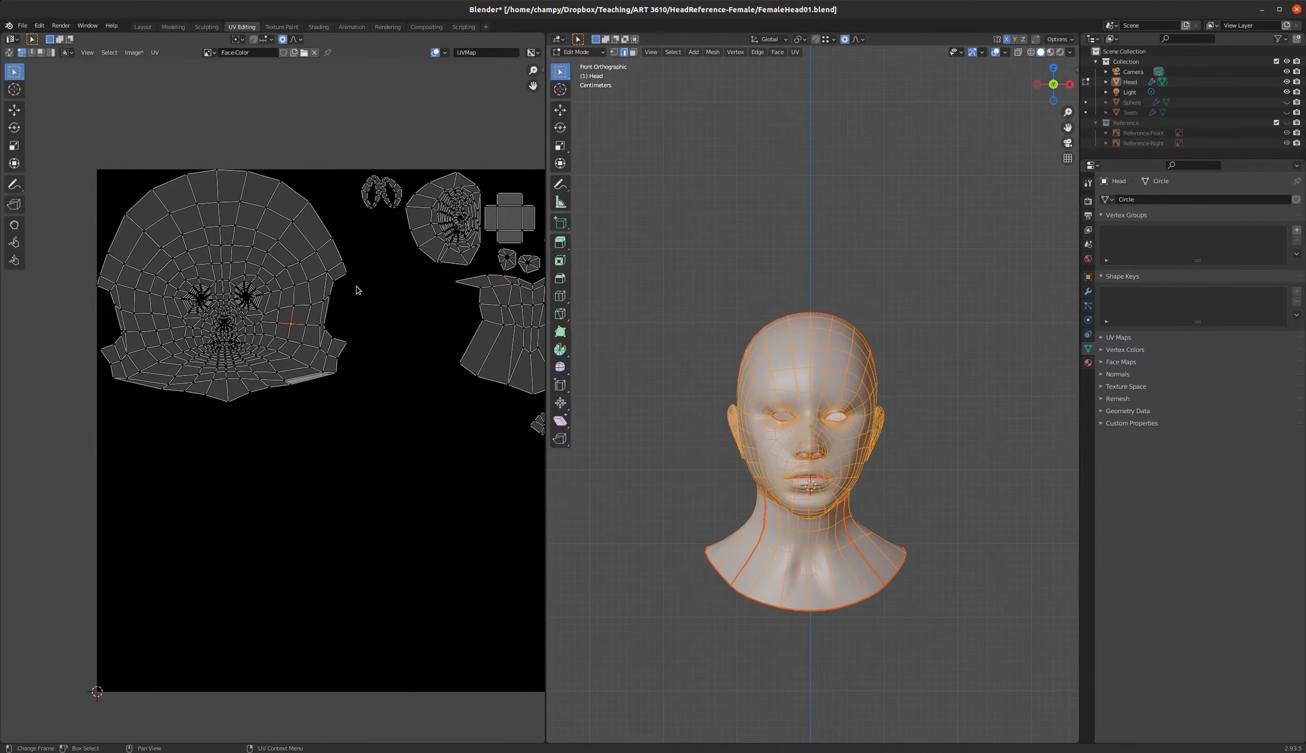
key("ctrl+l")
key("g")
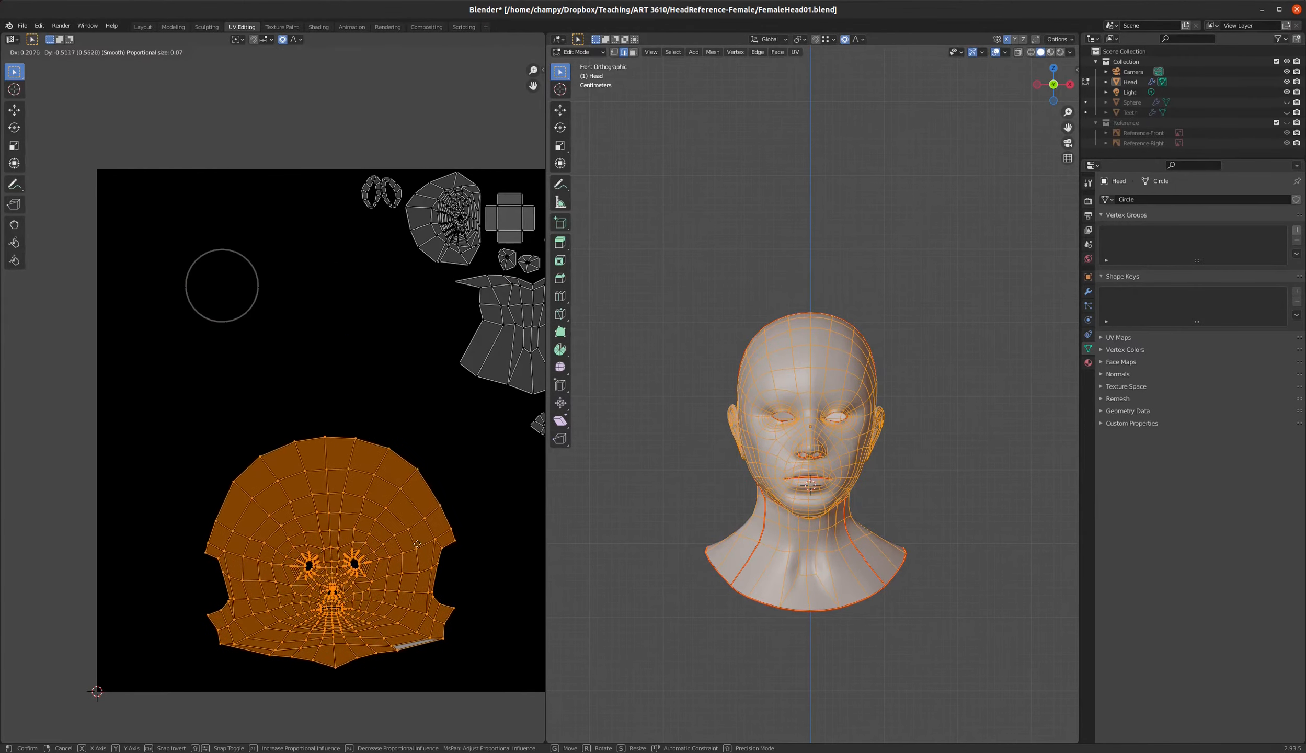
left_click(416, 547)
- Rotate the face island slightly so that its centre line stands vertical
scroll(363, 419, "up", 3)
scroll(358, 514, "down", 4)
scroll(355, 526, "up", 2)
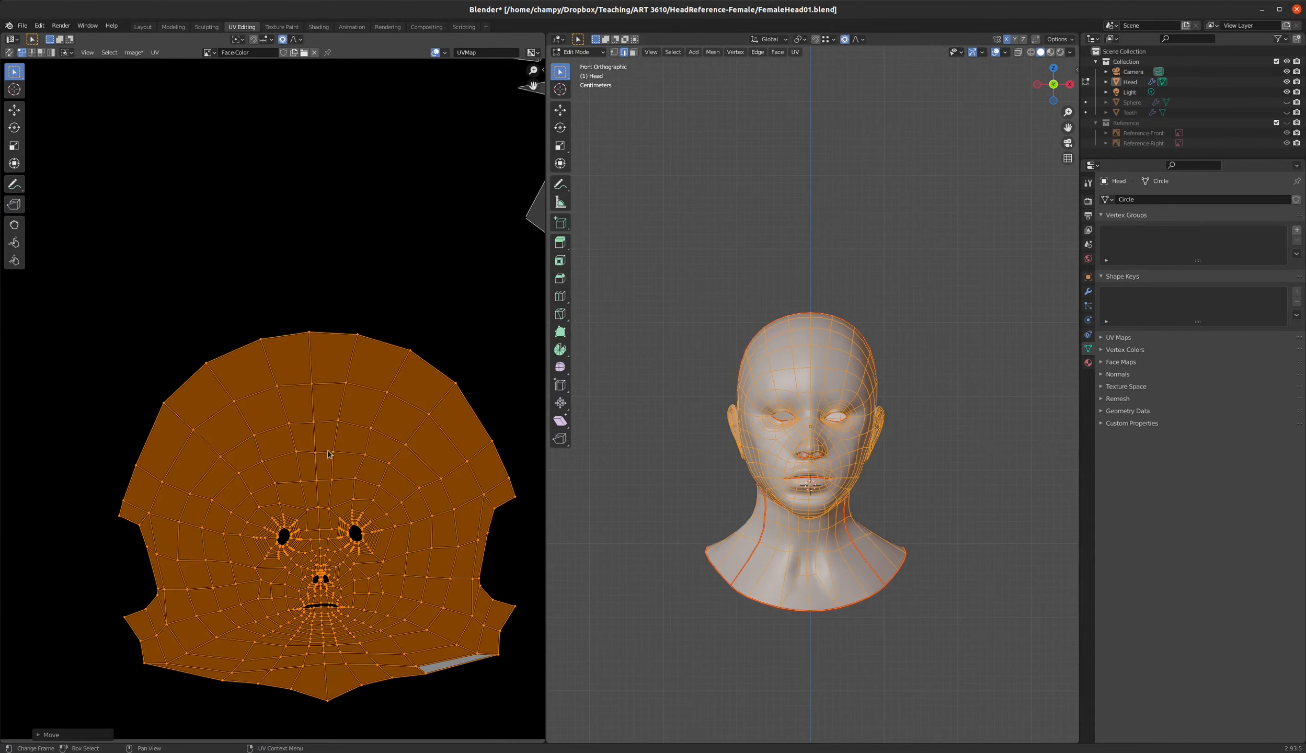
key("r")
left_click(360, 416)
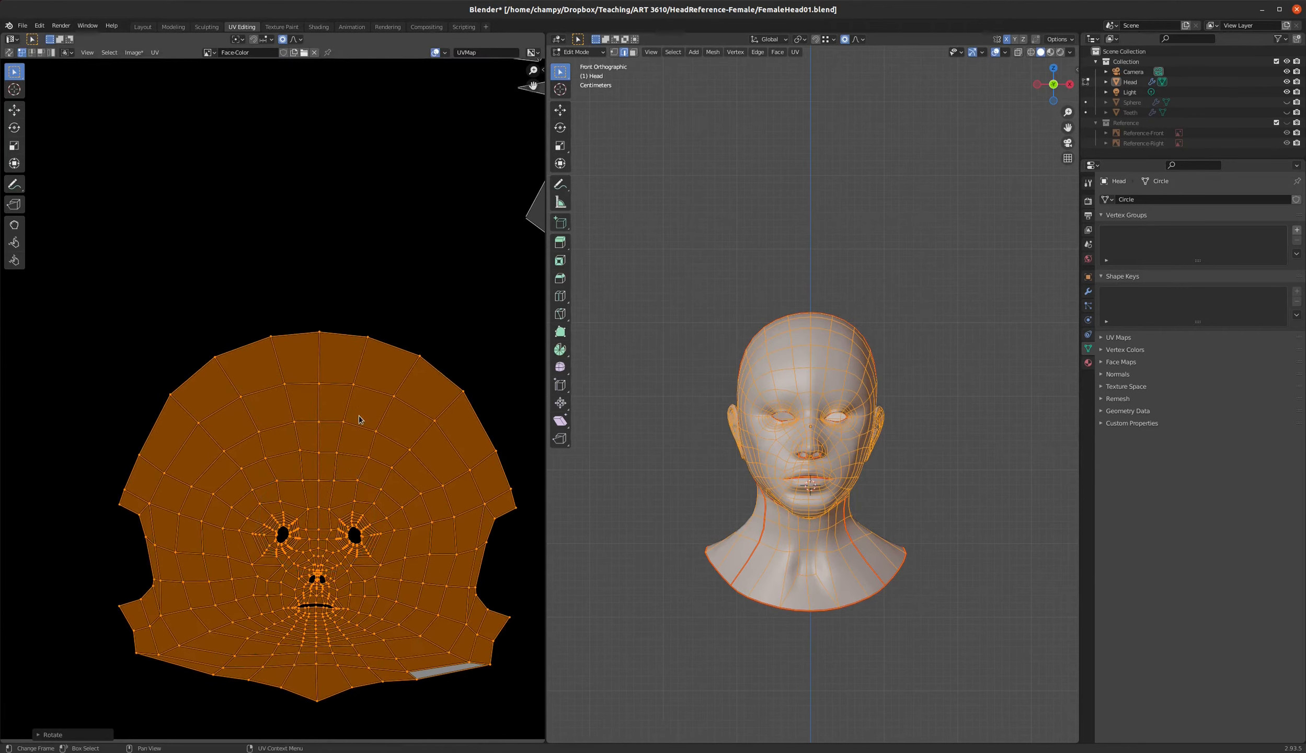
- Select the face island's vertical centre edge line from the forehead down through the nose and chin
scroll(344, 445, "down", 3)
scroll(343, 445, "up", 4)
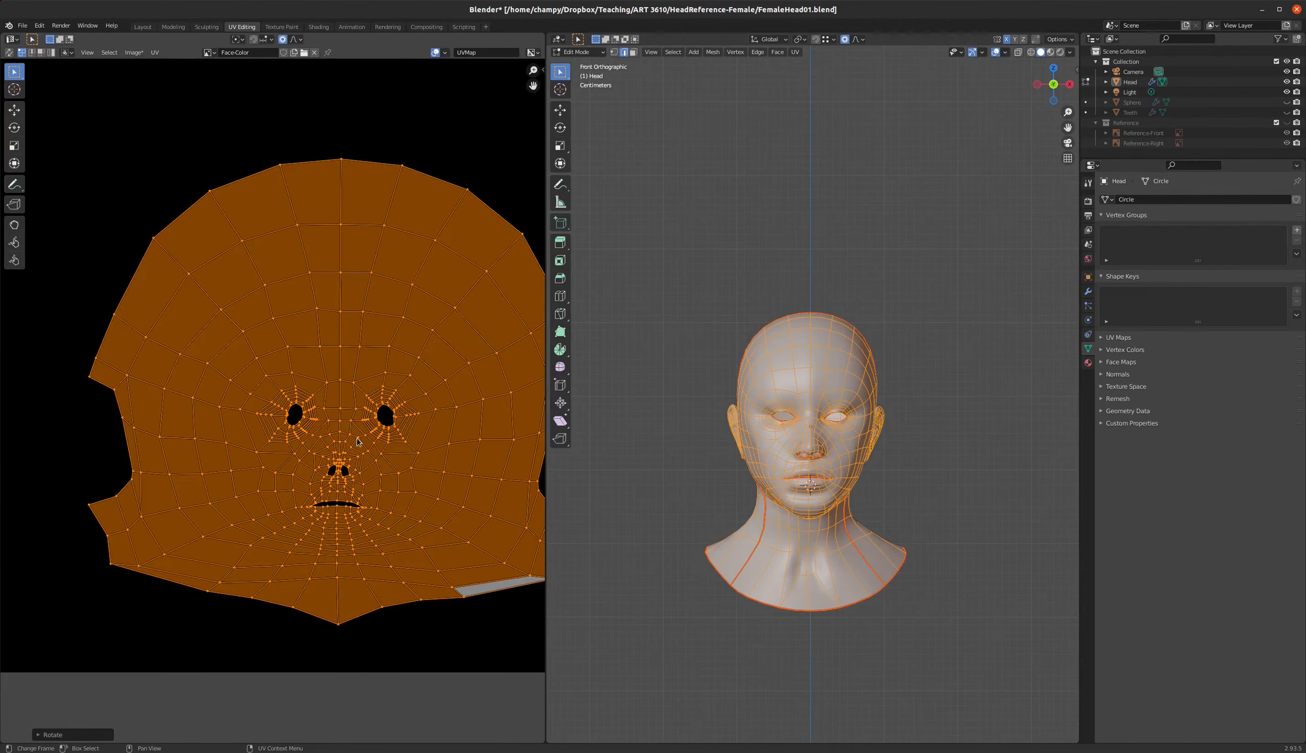
scroll(329, 396, "down", 2)
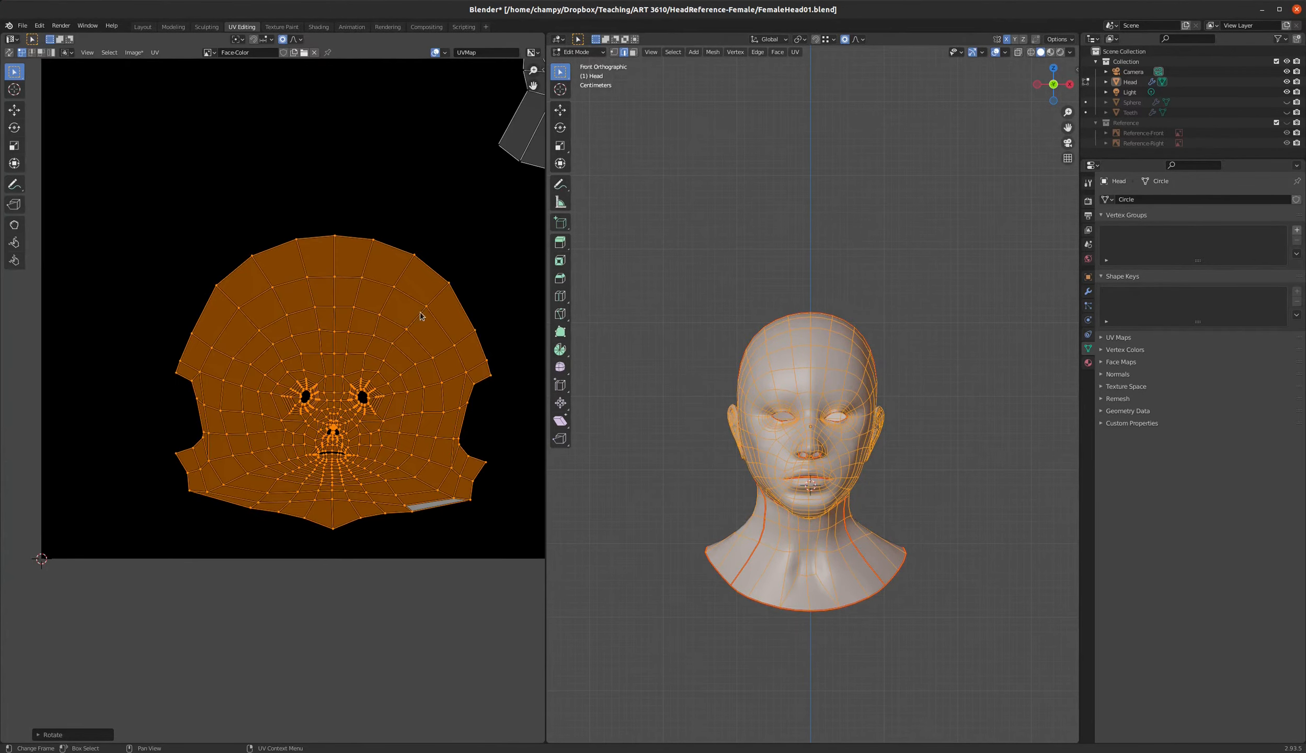
left_click(336, 326, "alt")
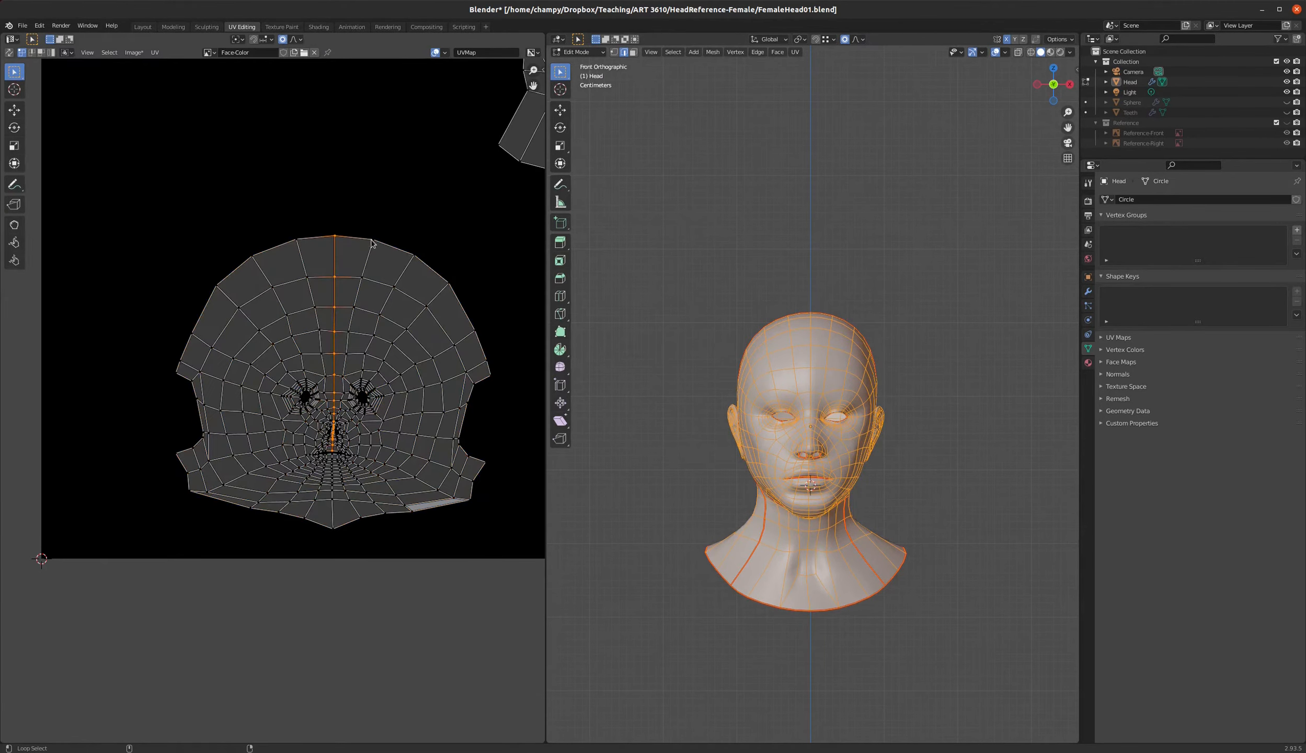
scroll(333, 460, "up", 8)
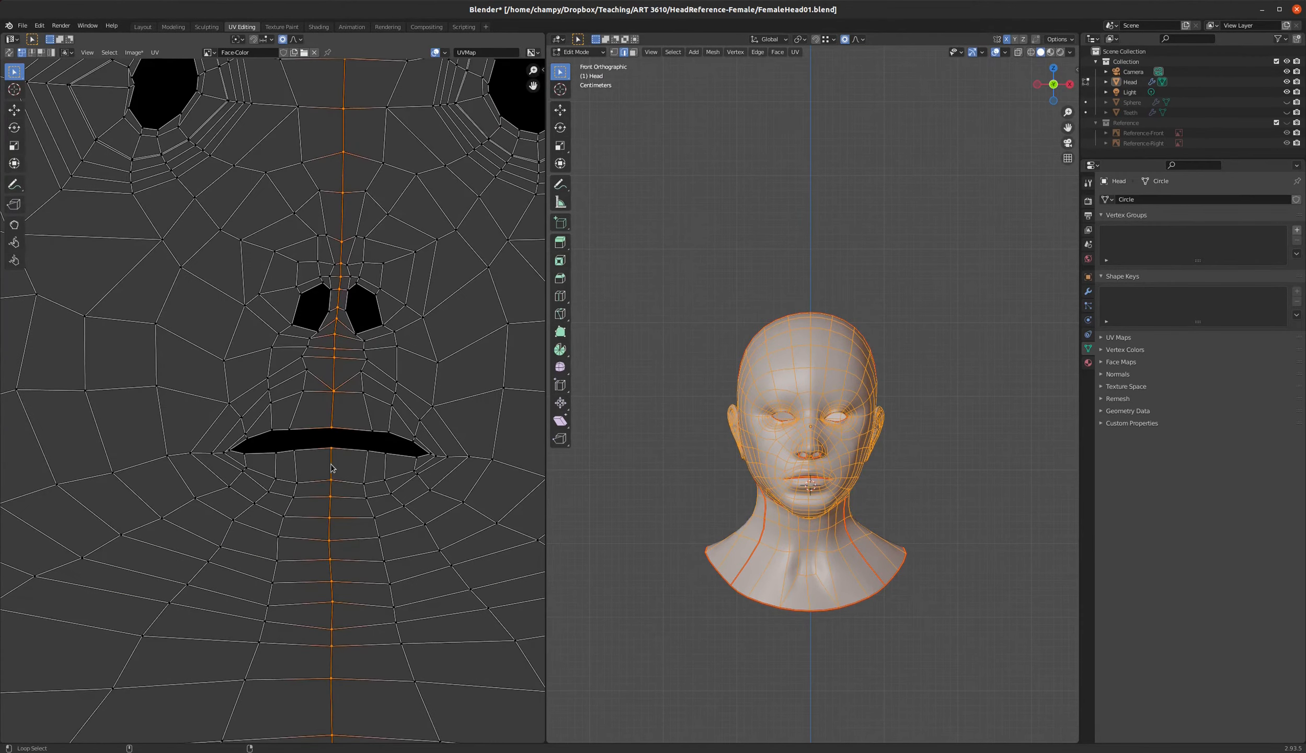
scroll(357, 544, "down", 6)
scroll(357, 541, "down", 2)
scroll(381, 400, "up", 3)
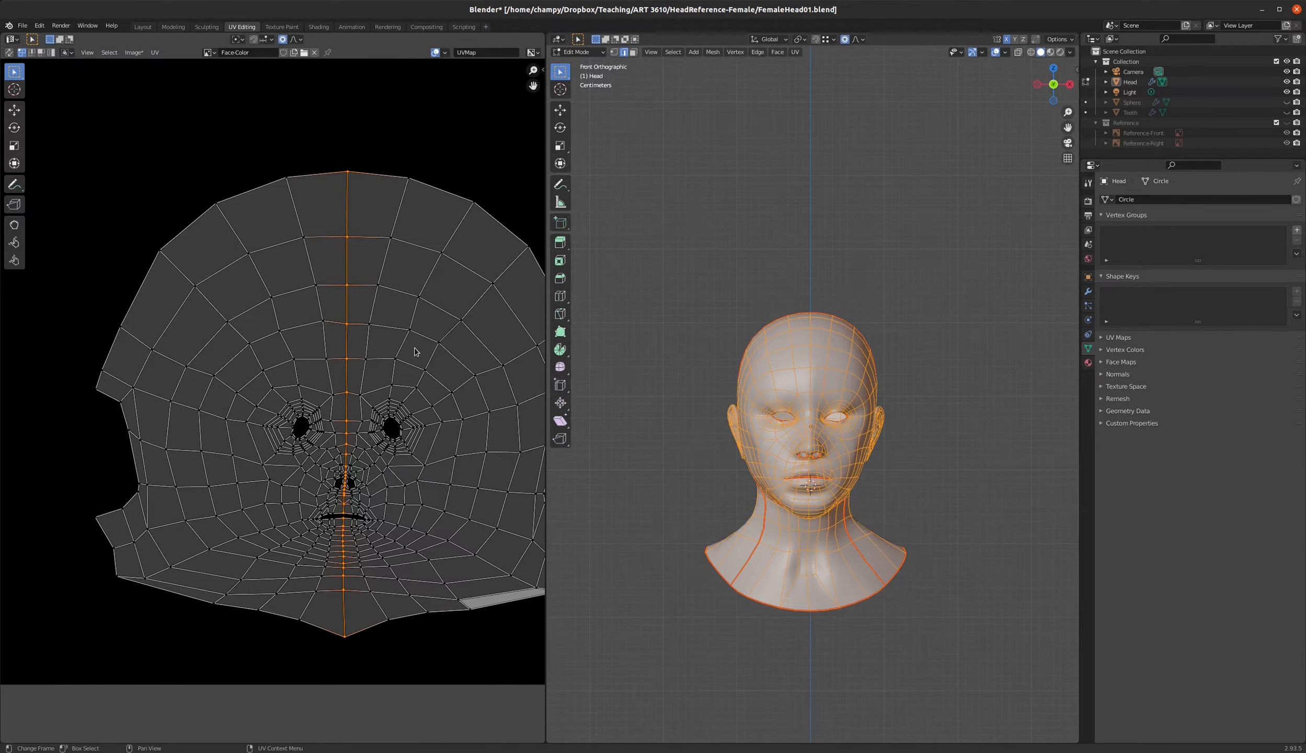
key("s")
key("x")
key("0")
key("Escape")
- Turn off proportional editing and straighten the selected centre line by scaling it to 0 along X
key("o")
key("s")
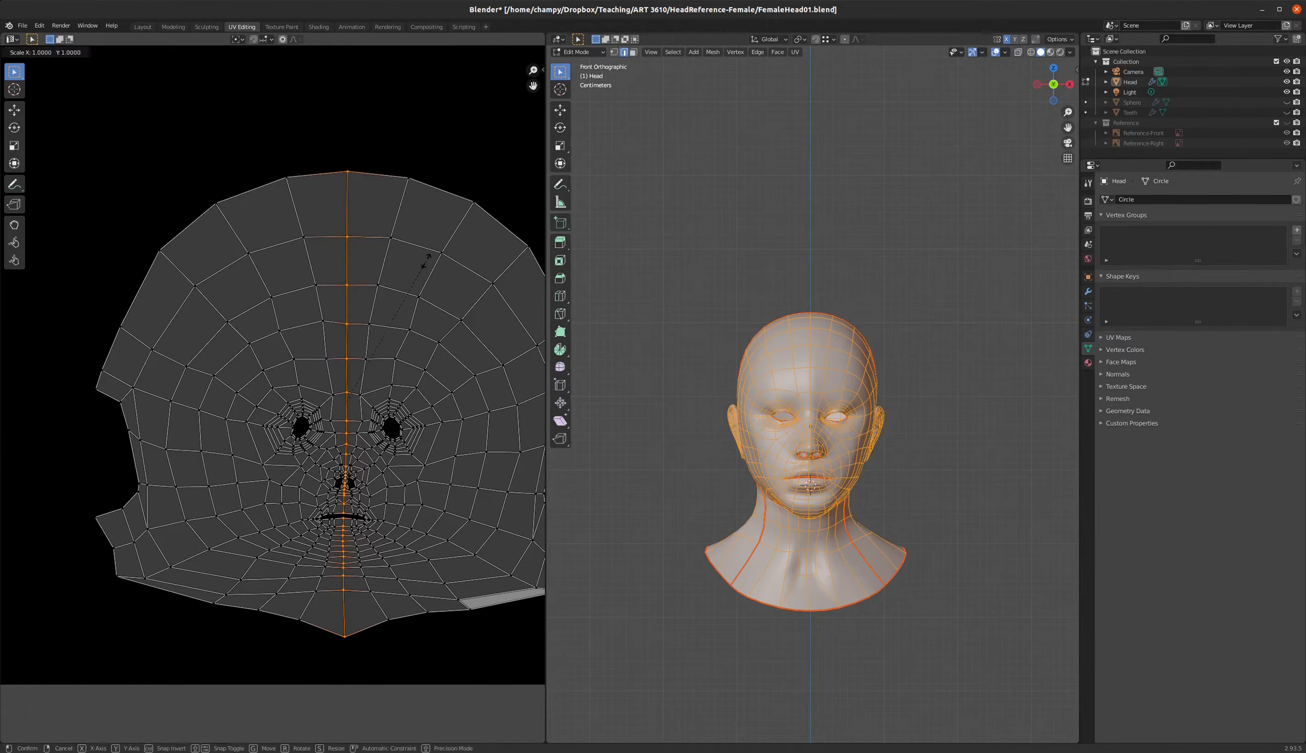
key("x")
key("0")
key("Return")
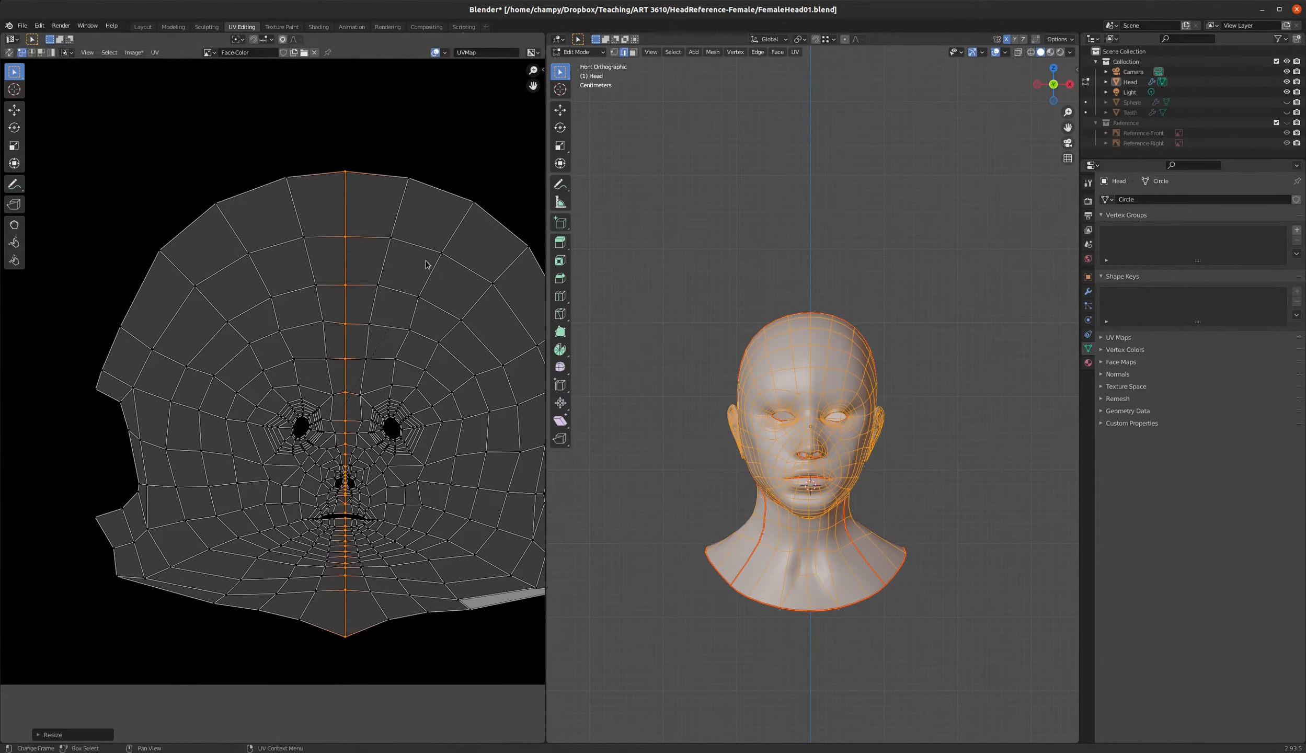
- Pin the selected centre-line vertices of the face island in the UV layout
scroll(281, 338, "down", 3)
scroll(319, 324, "up", 4)
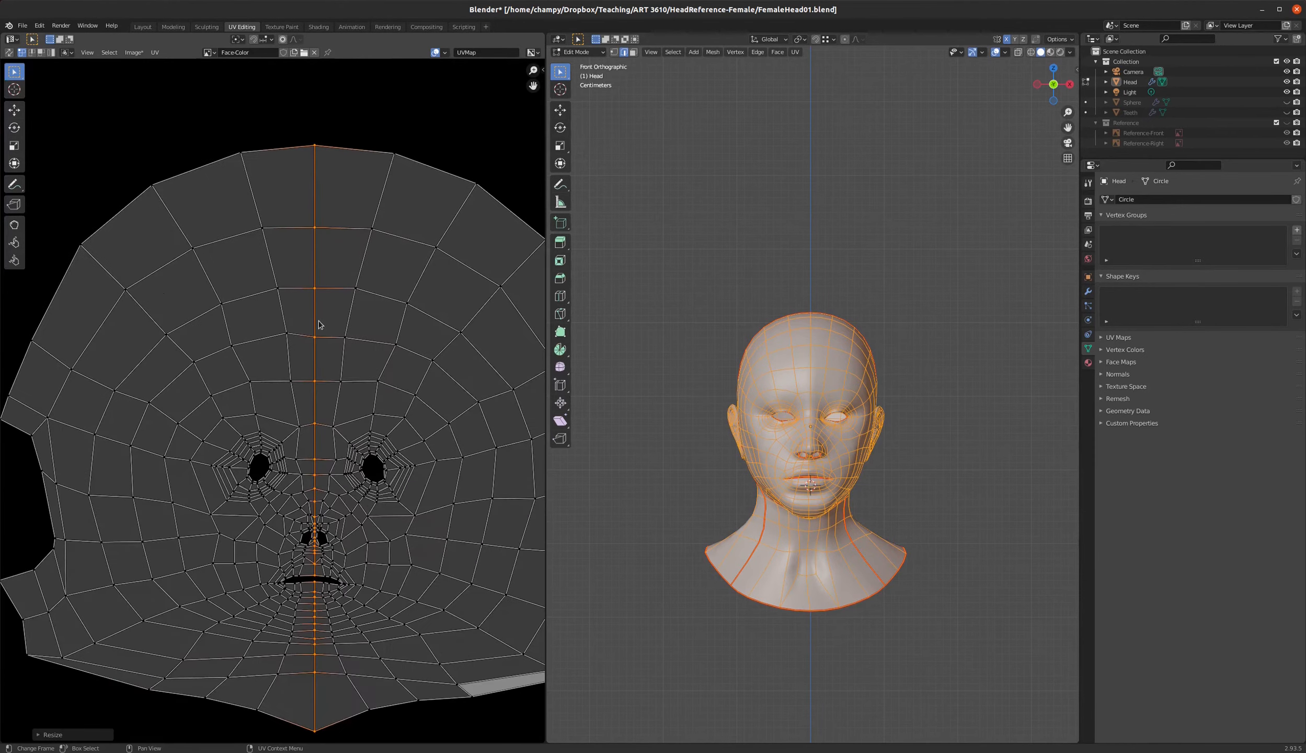
left_click(156, 52)
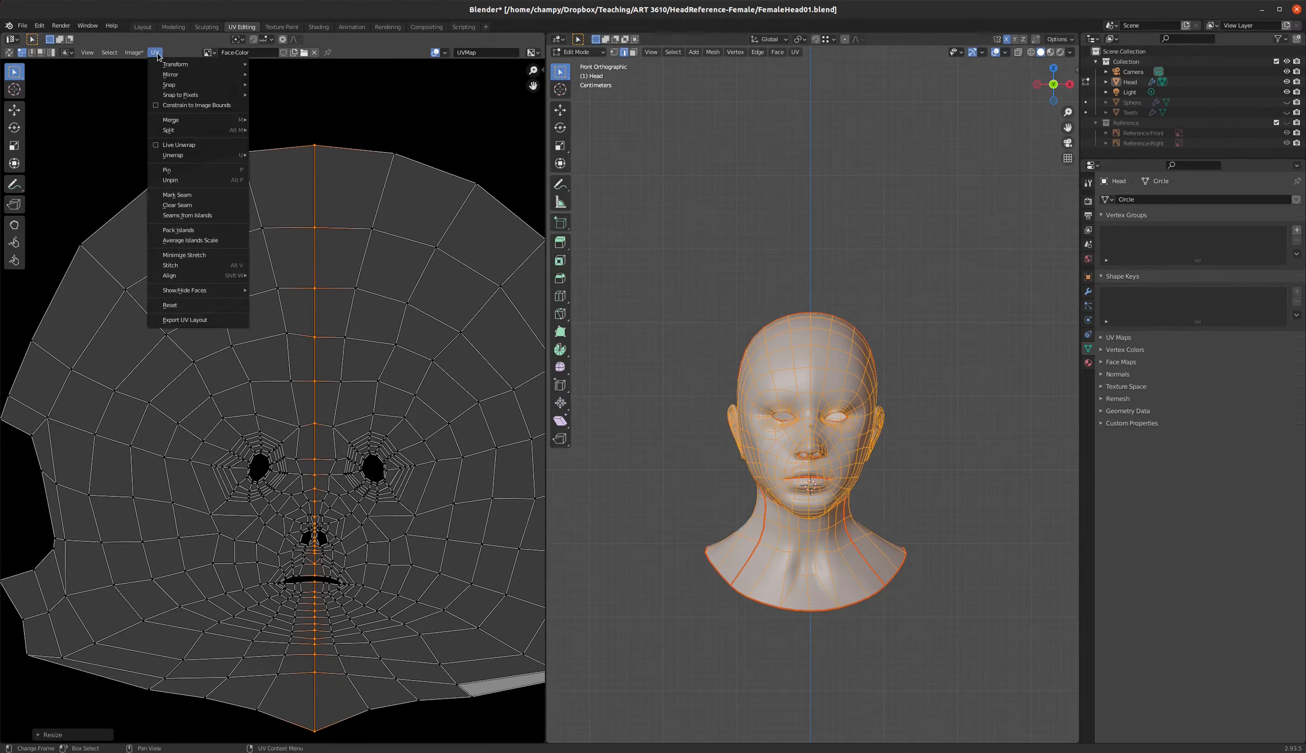
left_click(199, 170)
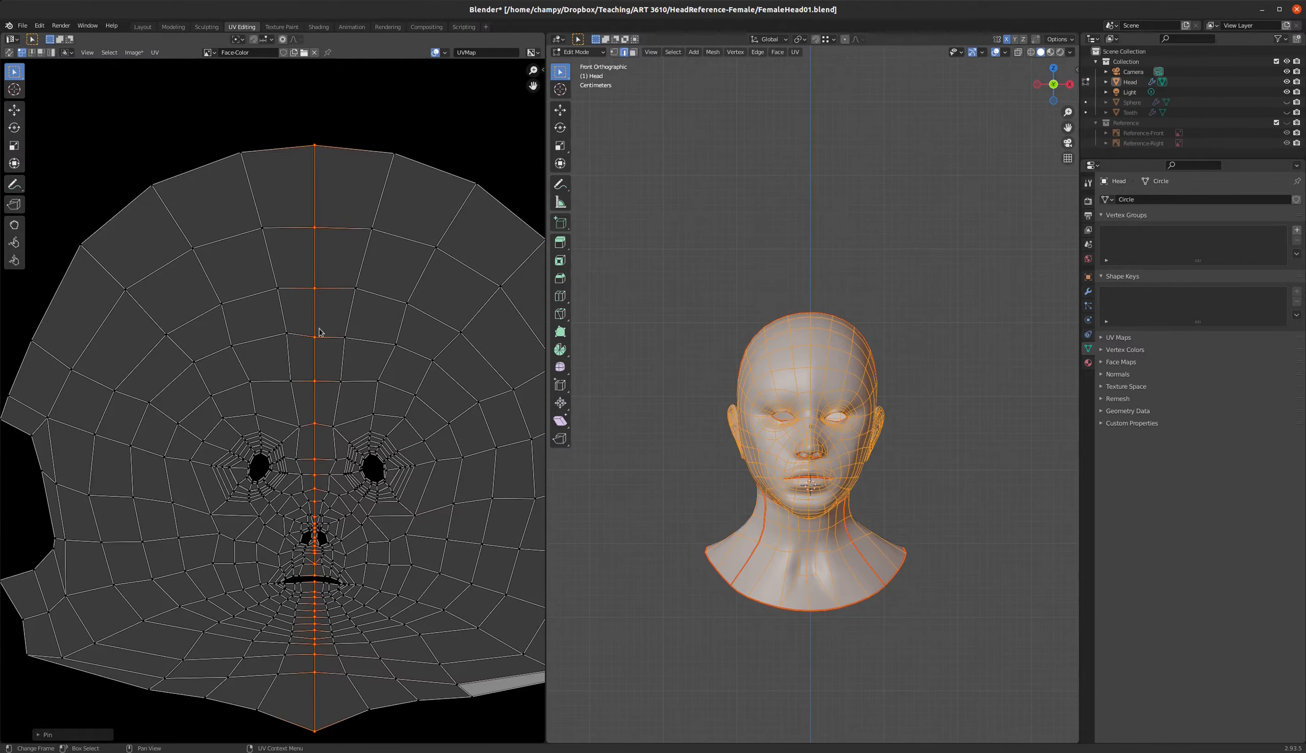
- Clear the selection on the head model and select the whole seam-bounded face region in face select mode
middle_click_drag(857, 382, 815, 350)
key("alt+a")
key("3")
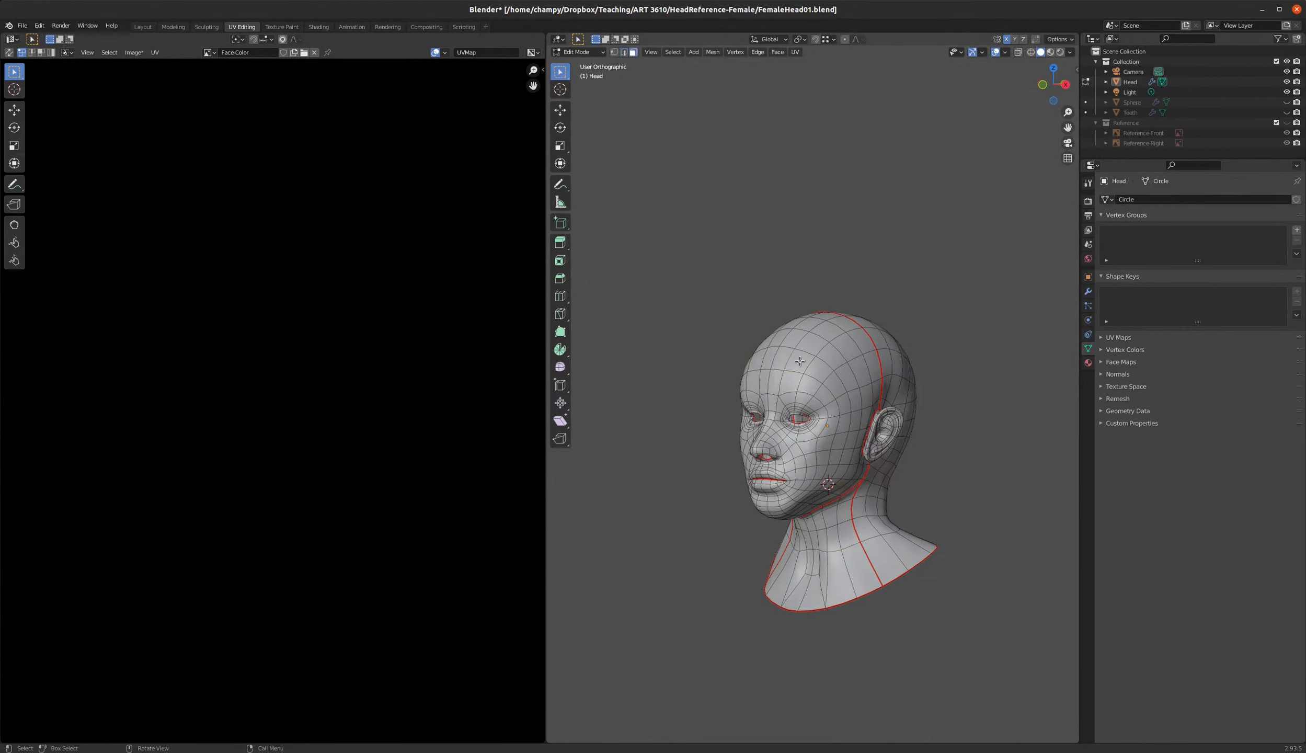
left_click(796, 360)
key("ctrl+l")
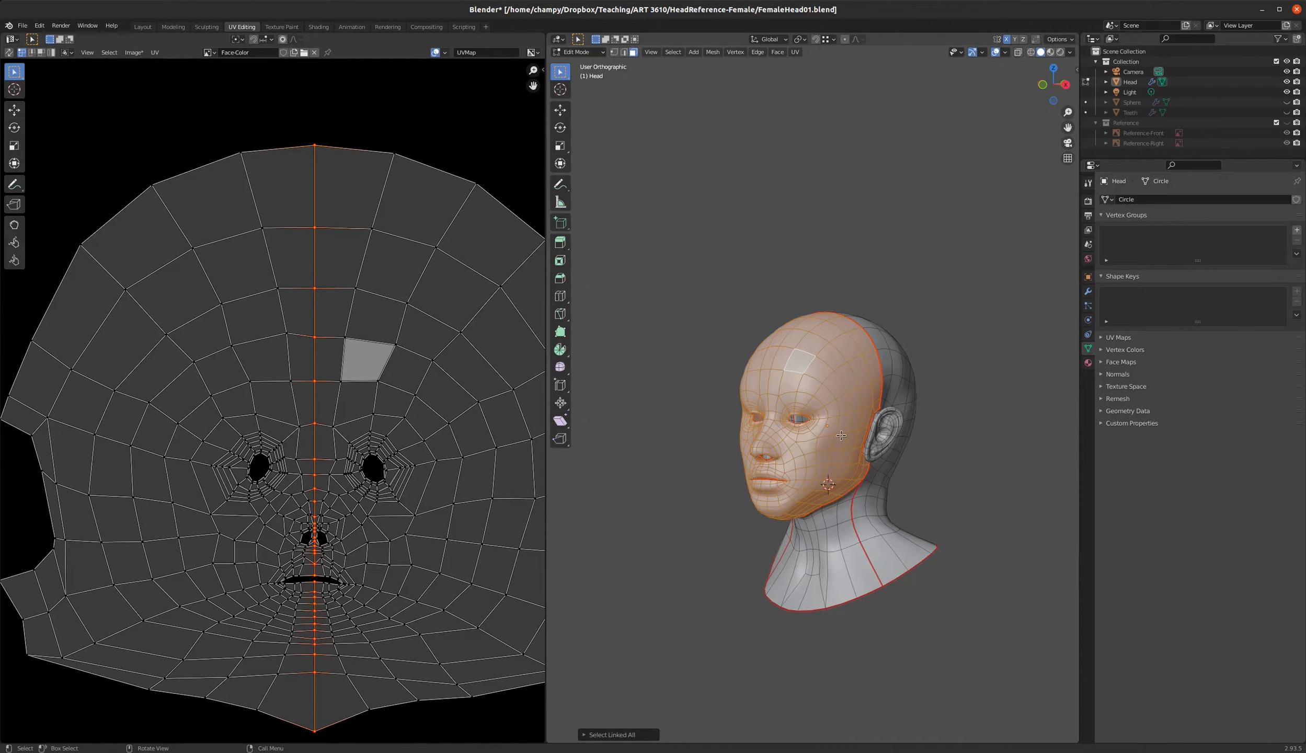
middle_click_drag(820, 379, 820, 379)
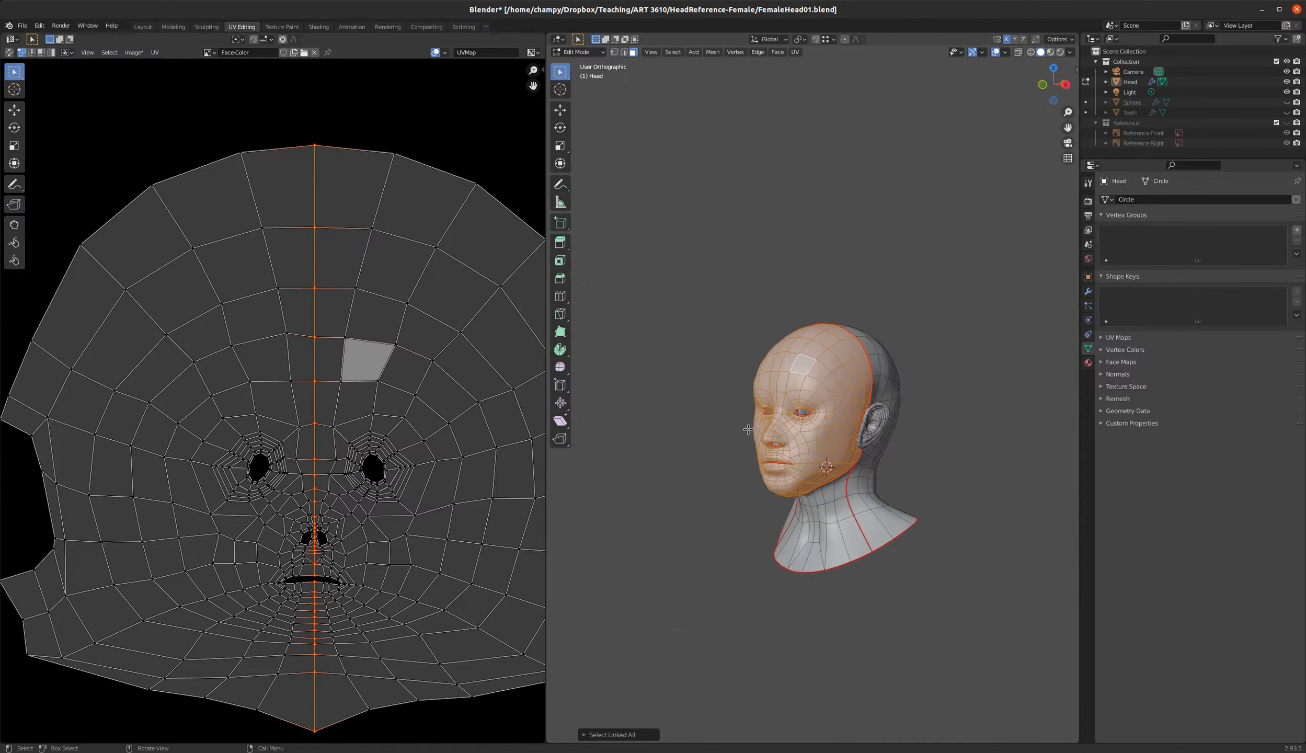
- Unwrap the selected face region again so it relaxes around the pinned centre line
scroll(811, 401, "down", 2)
scroll(282, 395, "down", 3)
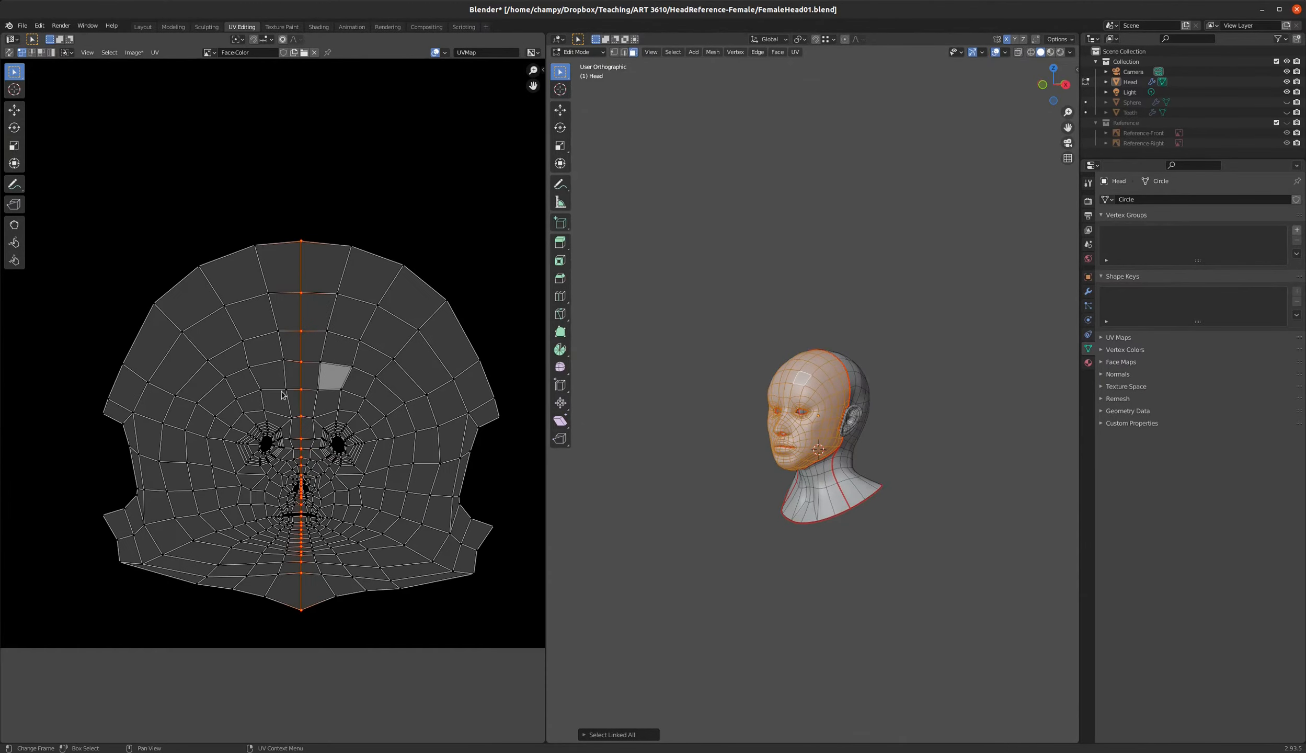
scroll(406, 459, "up", 1)
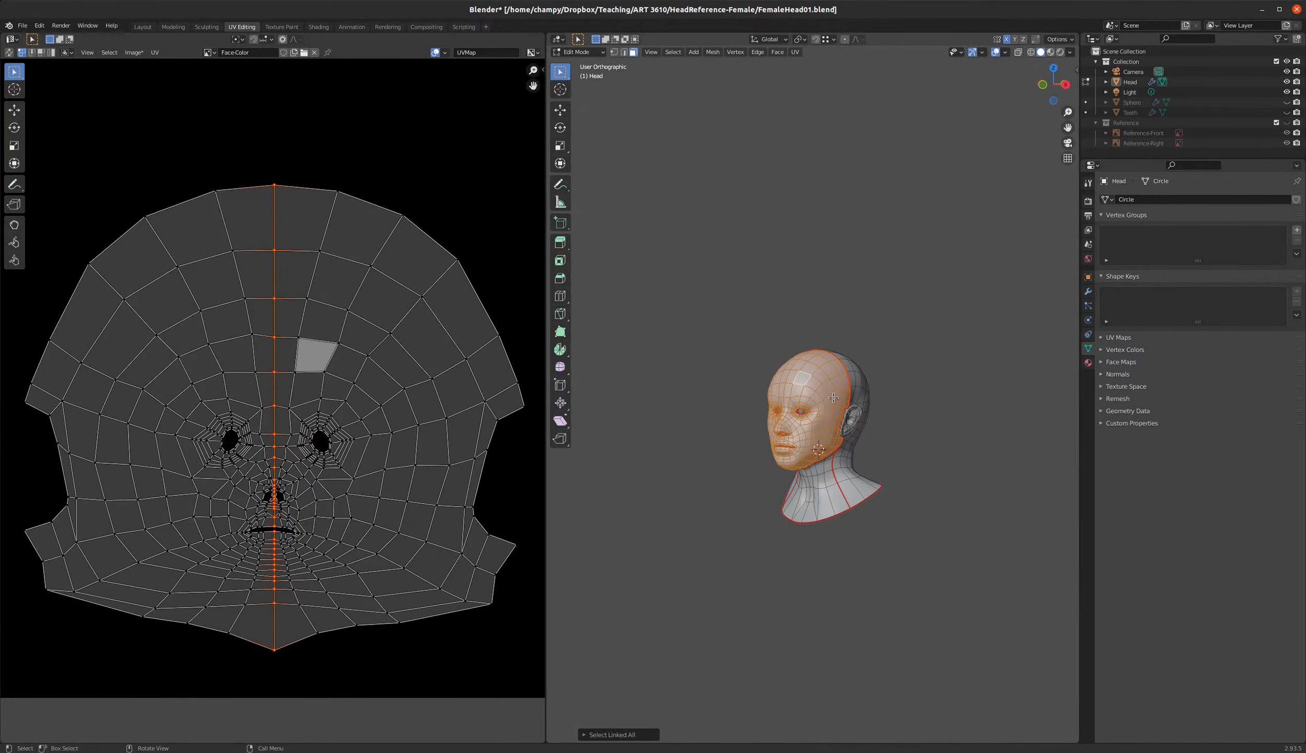
key("u")
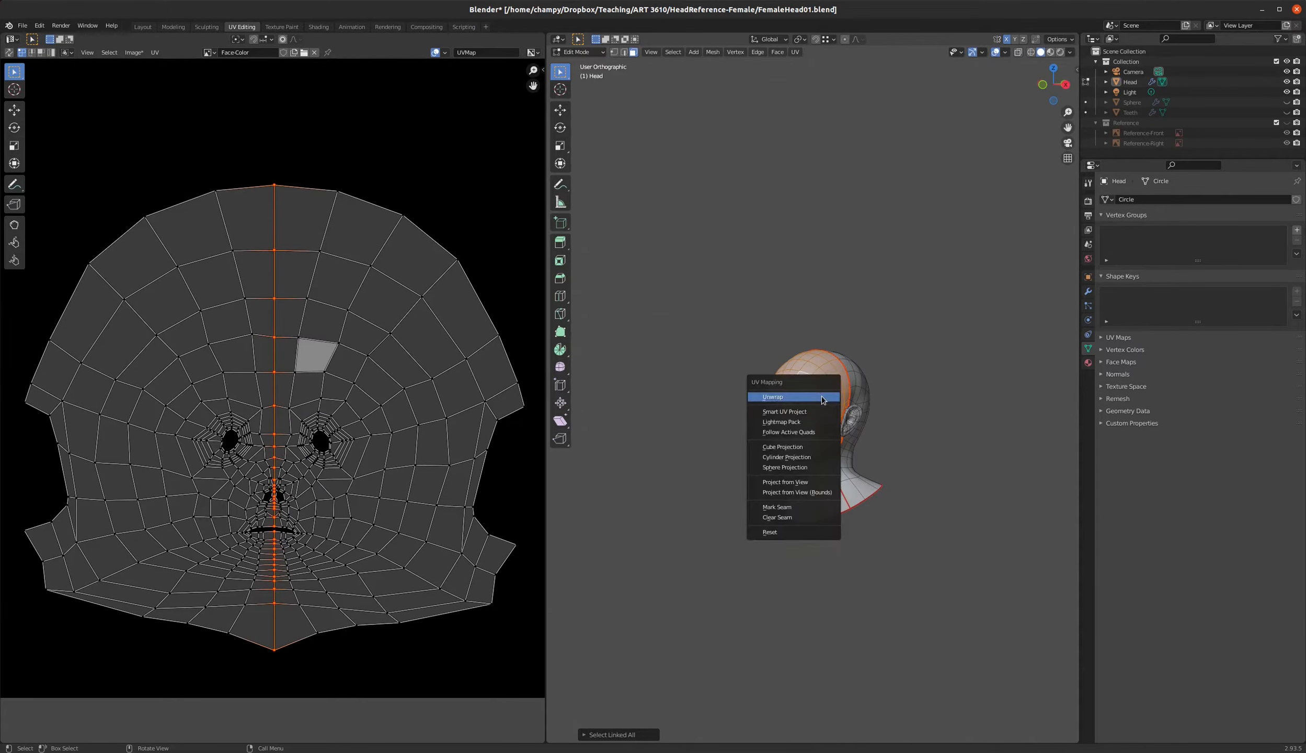
left_click(794, 397)
scroll(302, 449, "down", 2)
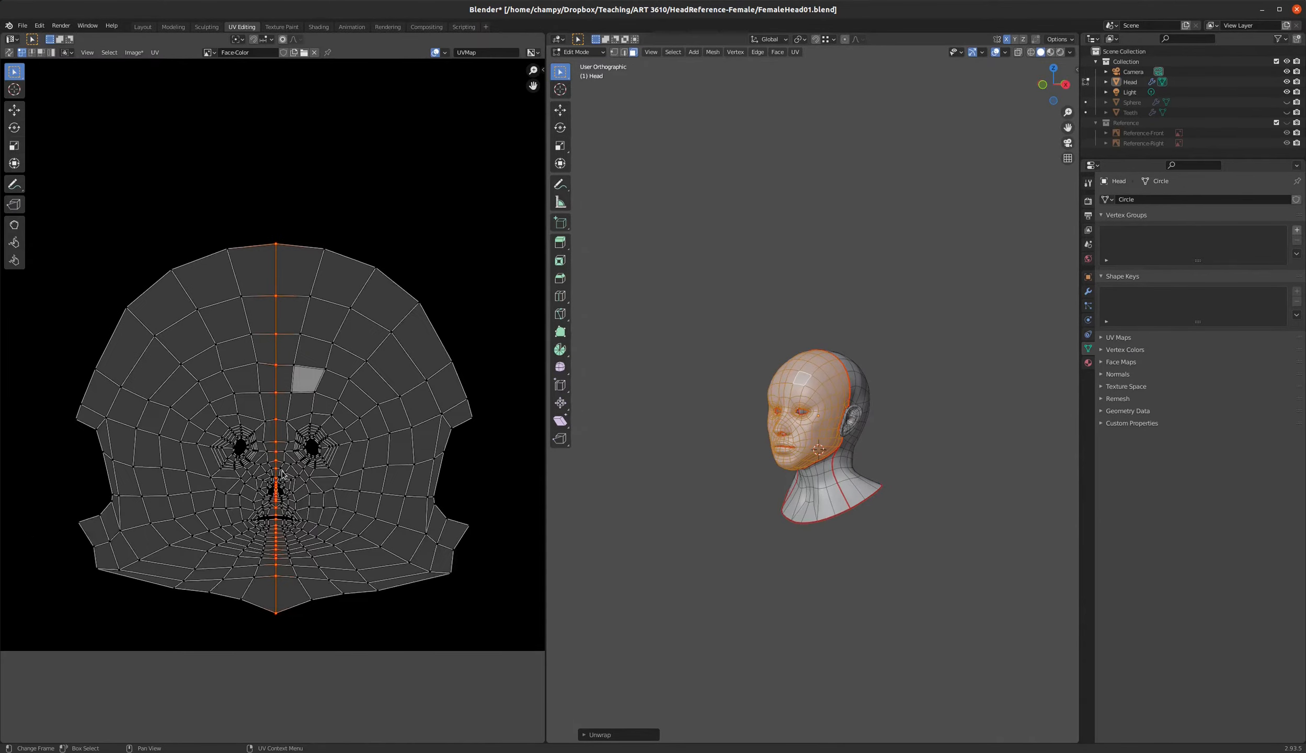
- Enlarge the whole face island, show all of the head's UV islands, and move the face inside the texture's lower-left area
key("a")
key("s")
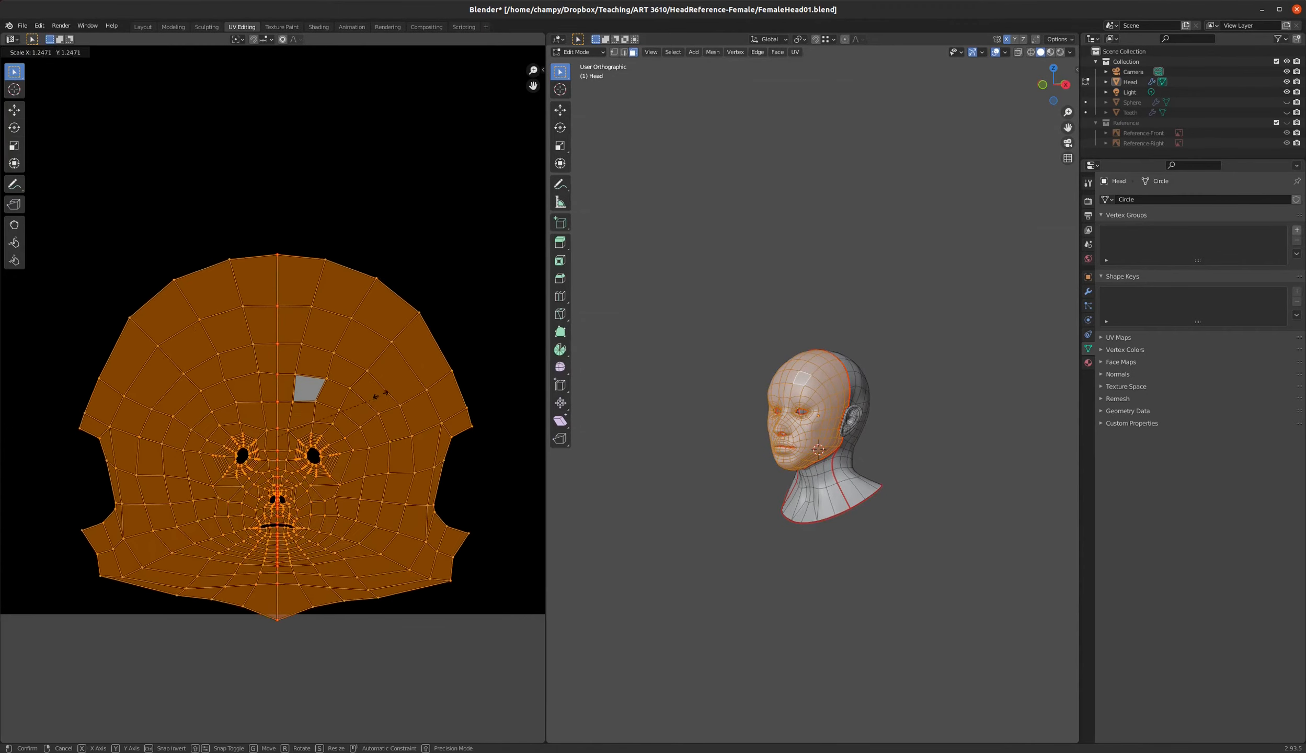
left_click(322, 443)
scroll(321, 443, "down", 4)
key("a")
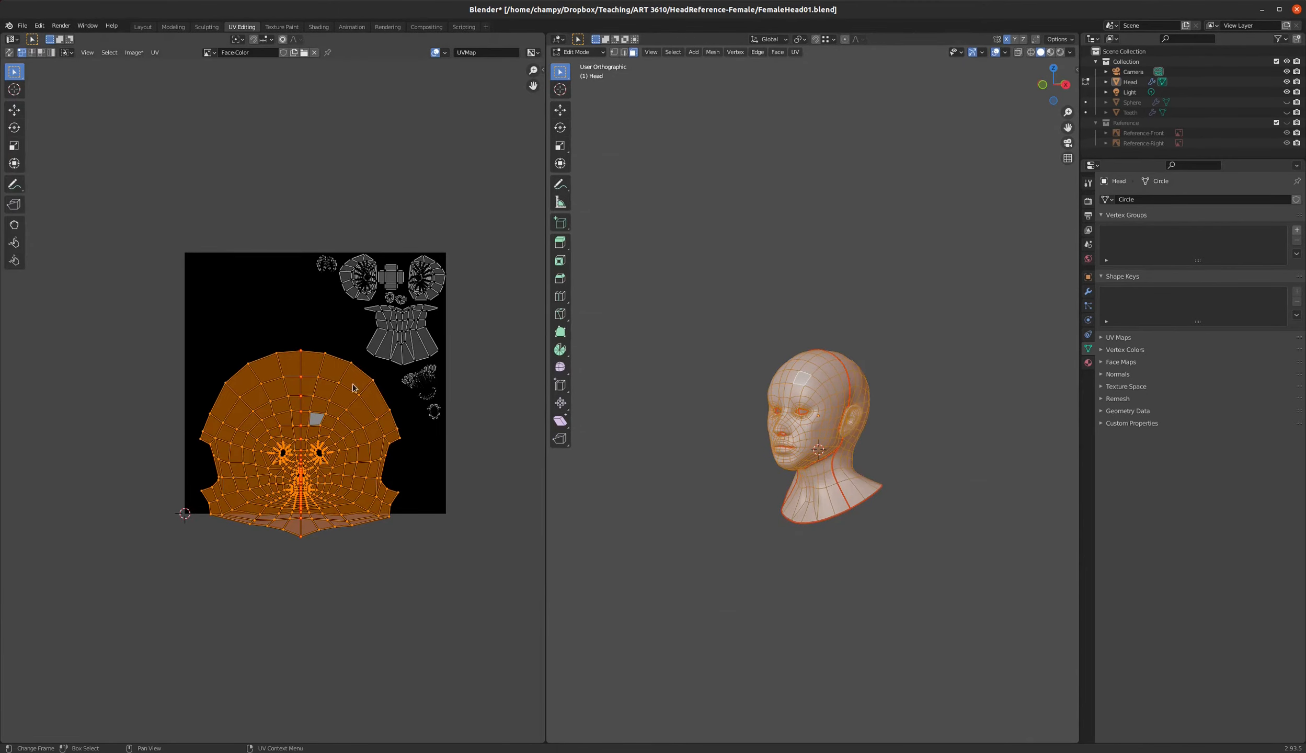
scroll(313, 390, "up", 2)
key("g")
left_click(272, 350)
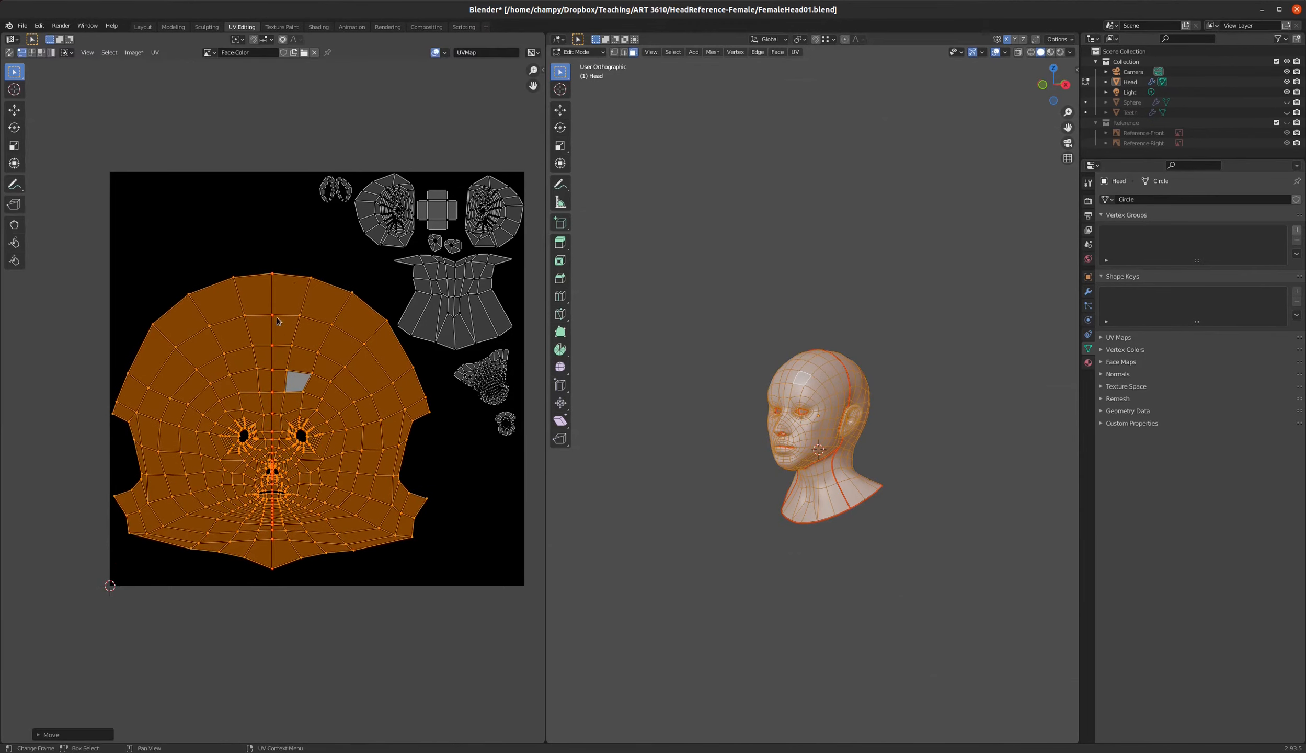
- Fine-tune the face island's scale and position so it fills the free space without touching the smaller islands
key("s")
left_click(292, 279)
key("g")
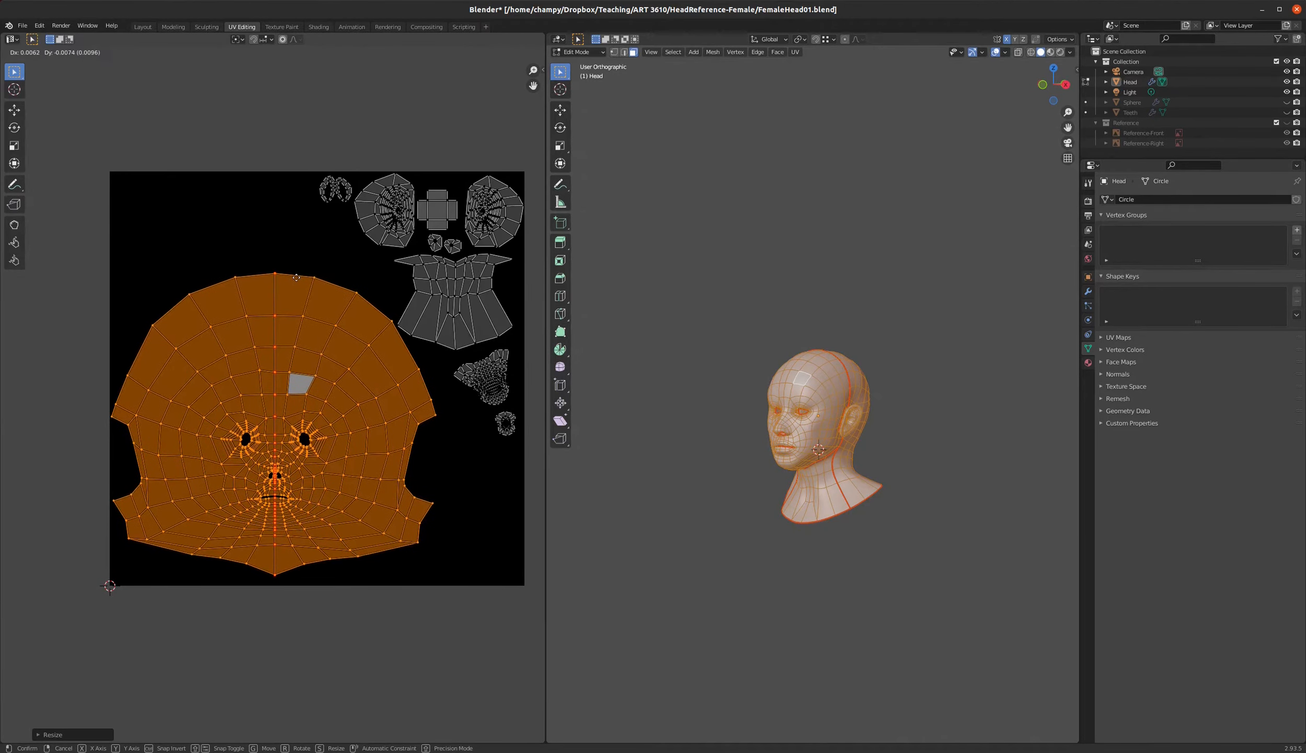
left_click(297, 278)
key("s")
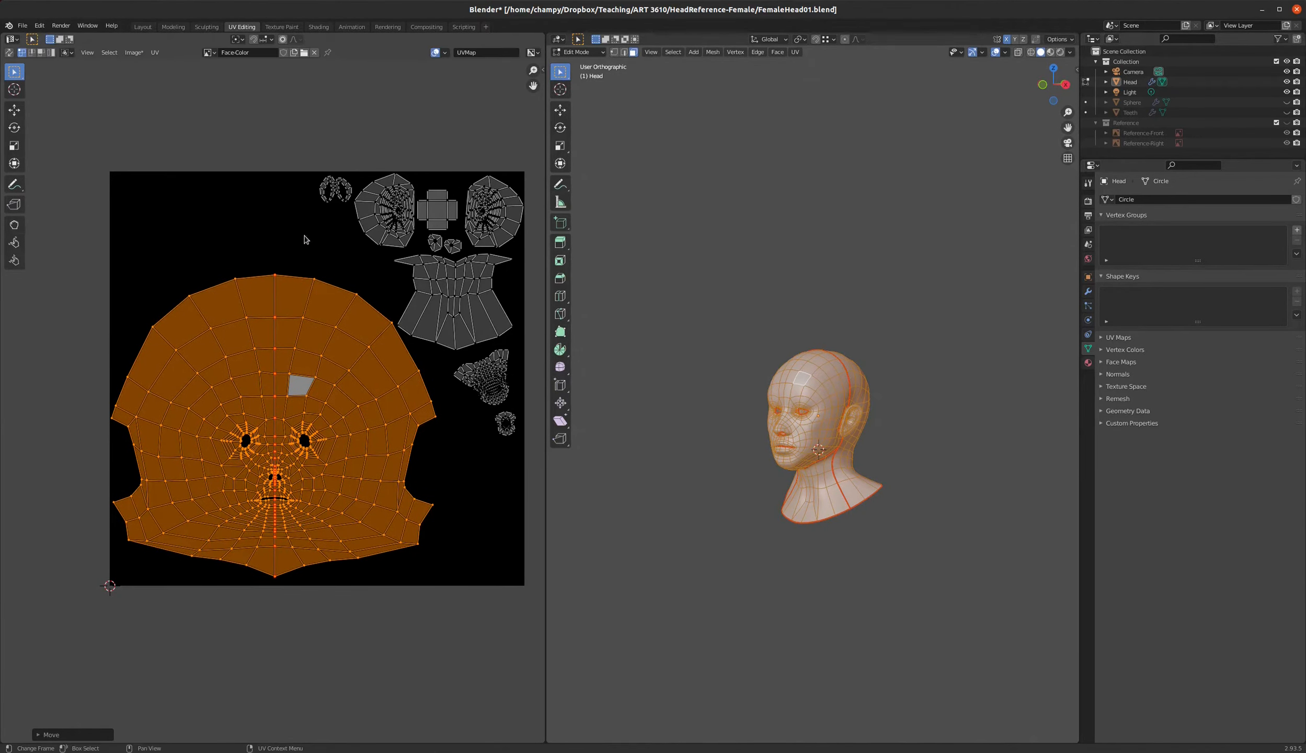
left_click(296, 296)
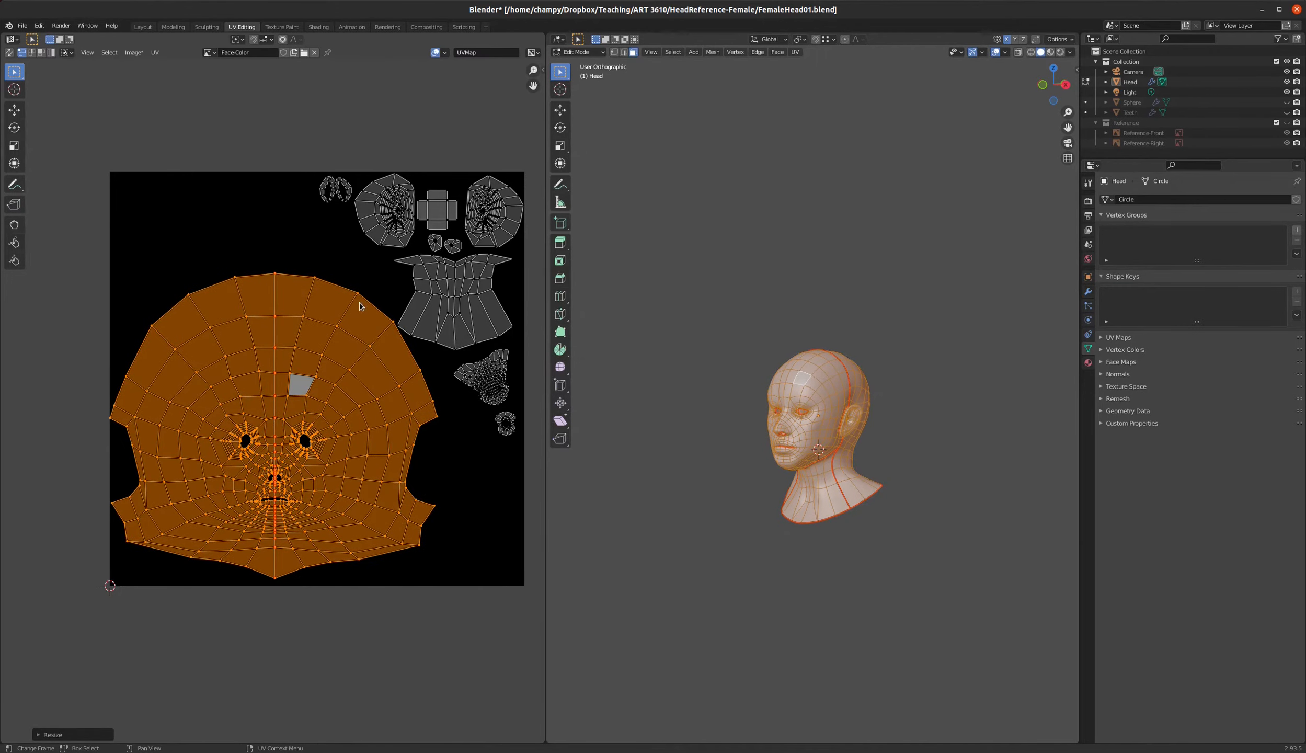
- Deselect all UVs and switch to the Texture Paint workspace
scroll(296, 296, "down", 3)
scroll(295, 296, "up", 5)
scroll(329, 321, "down", 4)
scroll(328, 362, "up", 3)
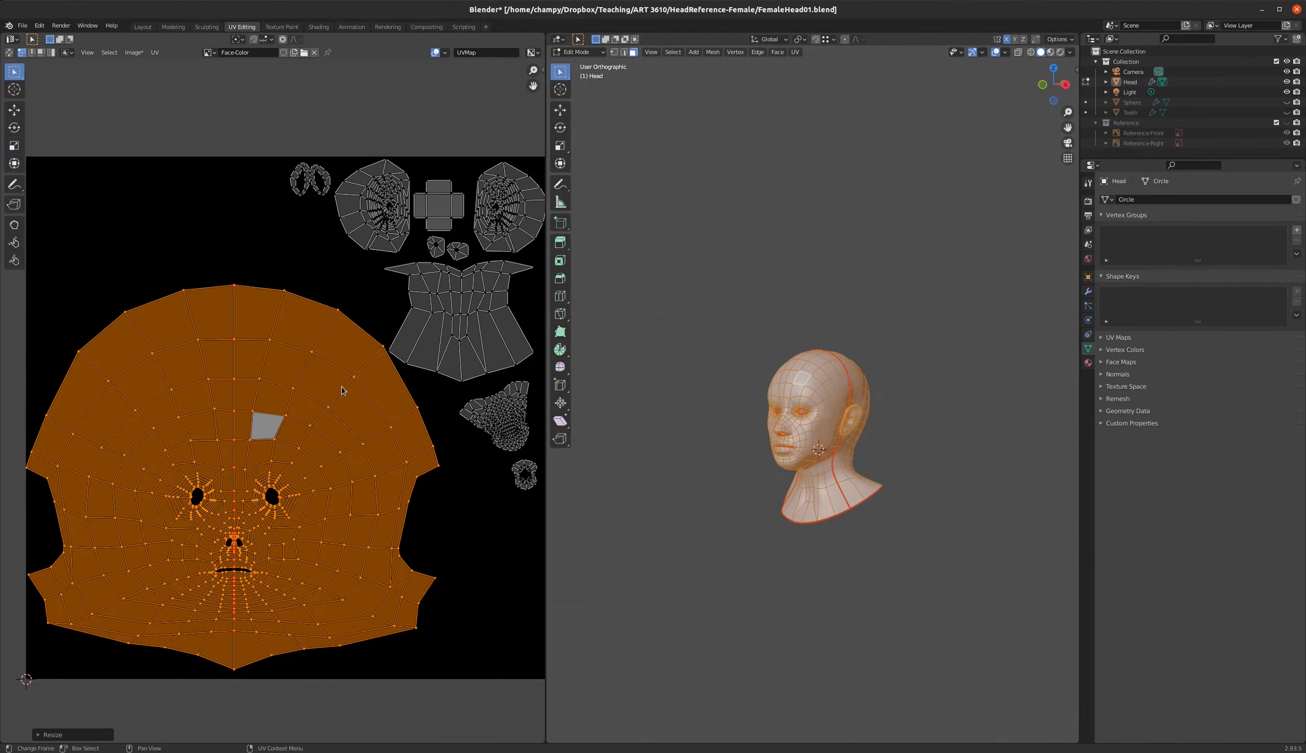
key("alt+a")
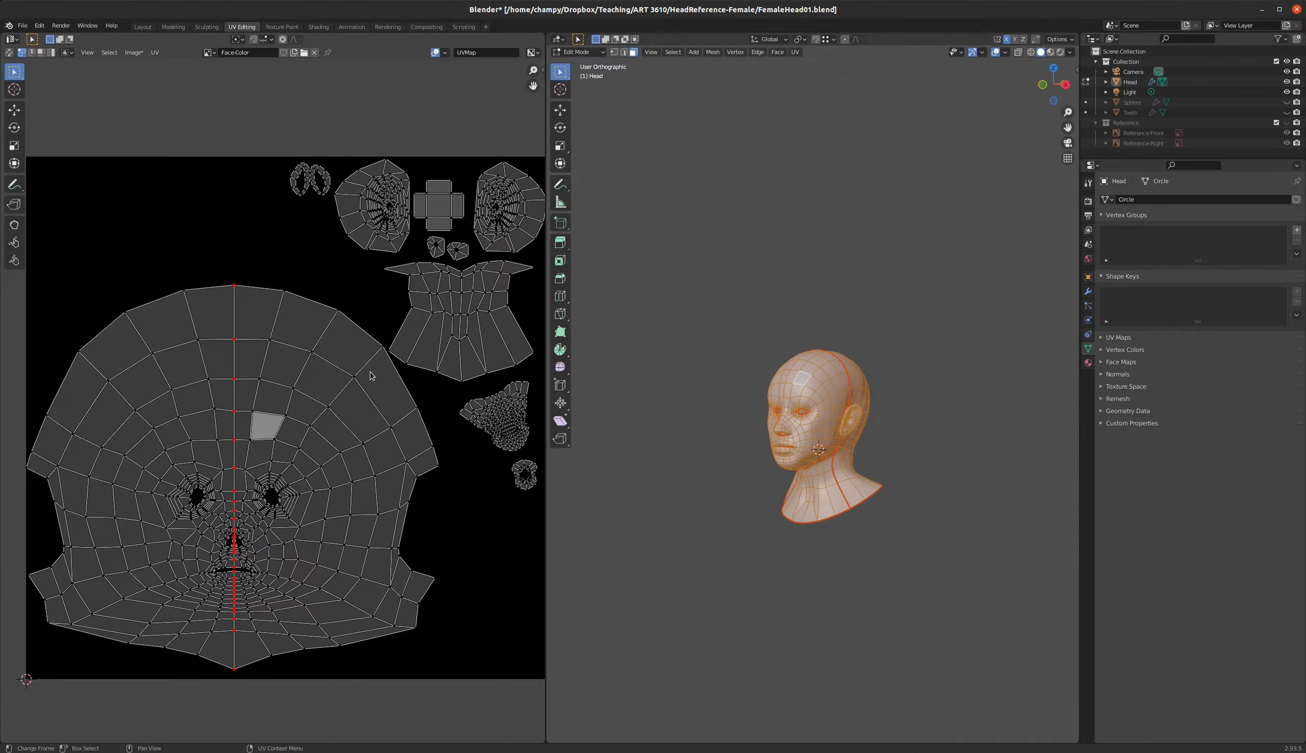
left_click(281, 26)
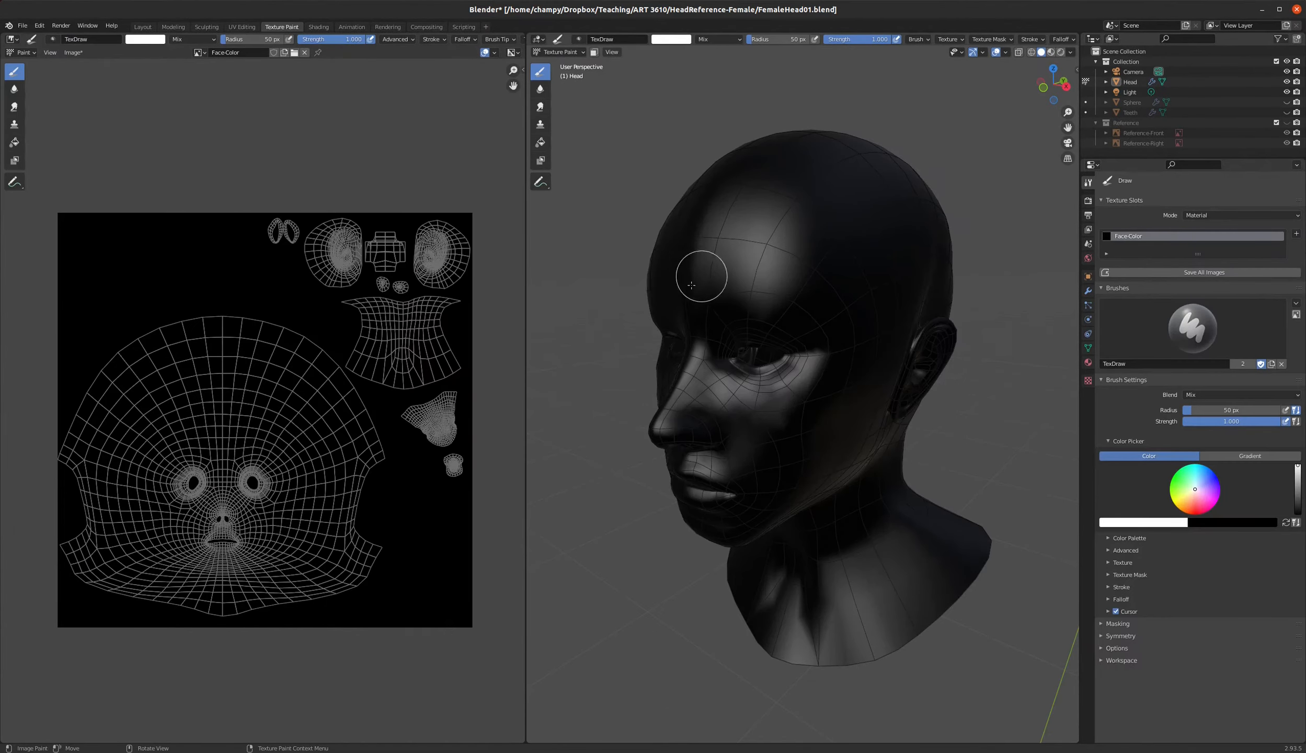
- Test white brush strokes on the head's forehead and around the eye, undoing each one
mouse_move(808, 224)
left_mouse_down()
mouse_move(695, 322)
mouse_move(753, 377)
mouse_move(834, 347)
left_mouse_up()
key("ctrl+z")
mouse_move(728, 371)
left_mouse_down()
mouse_move(748, 366)
mouse_move(765, 330)
left_mouse_up()
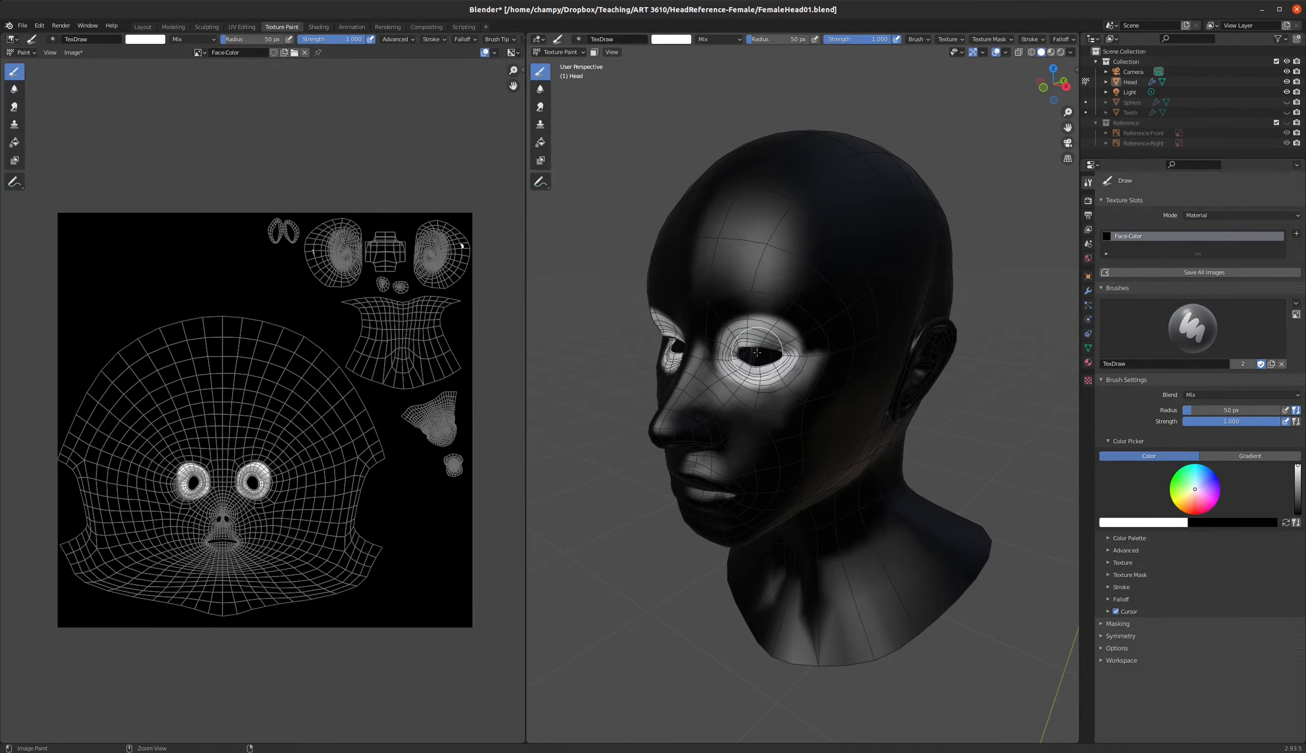
key("ctrl+z")
- Turn off X mirror symmetry for texture painting
middle_click_drag(738, 300, 816, 366)
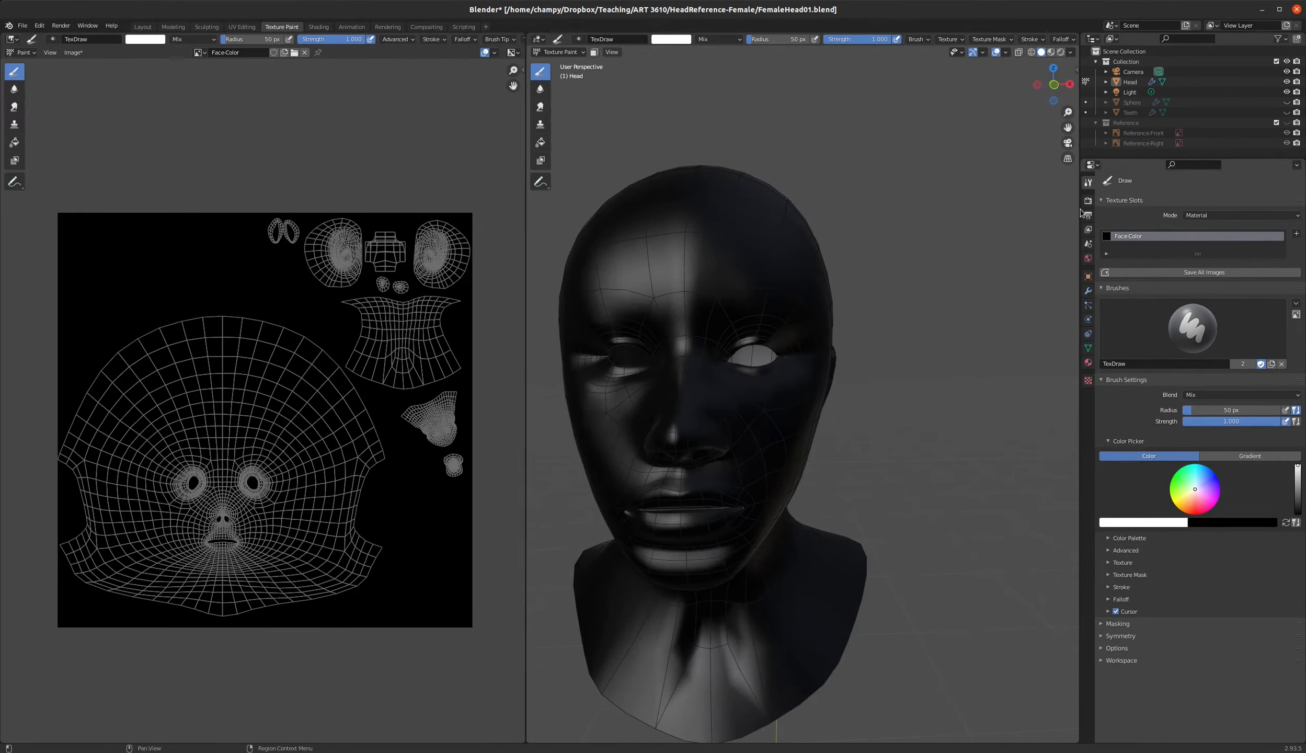
left_click(1102, 636)
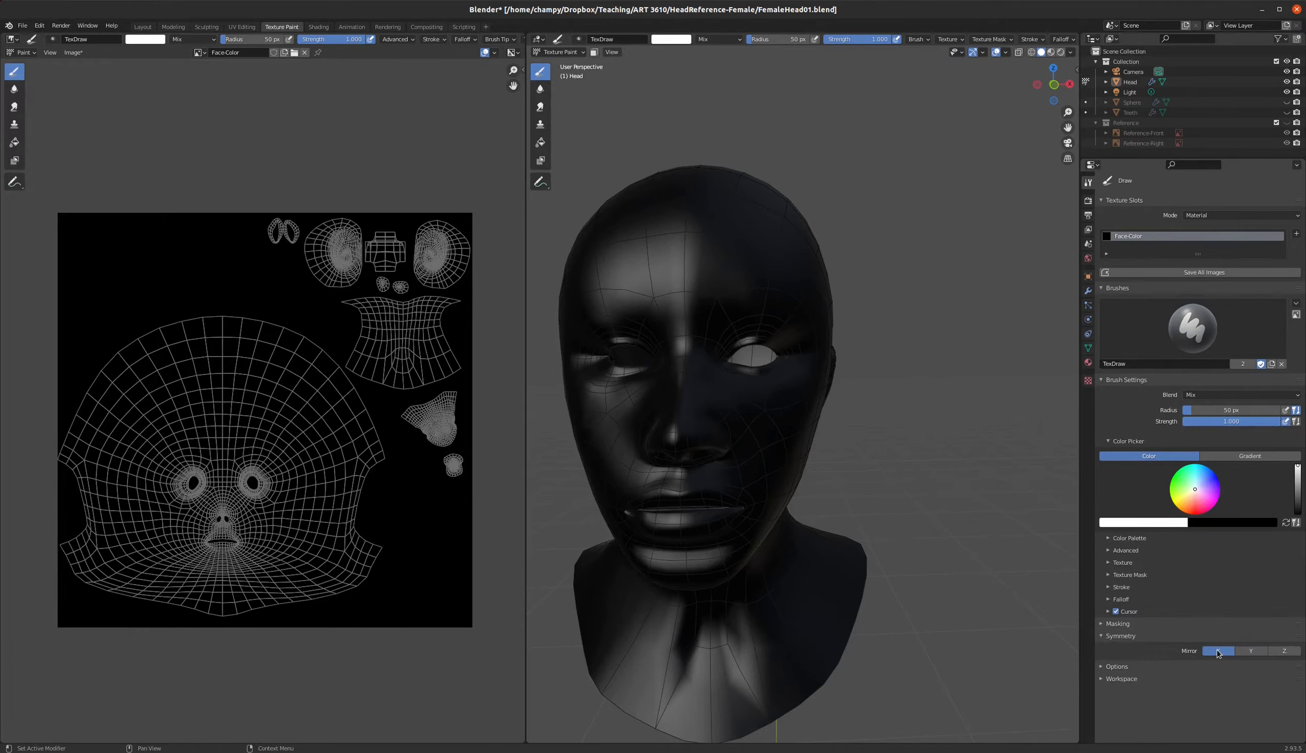
left_click(1218, 650)
- Set the 3D viewport to the front orthographic view with the head filling it
scroll(837, 399, "down", 2)
key("KP_1")
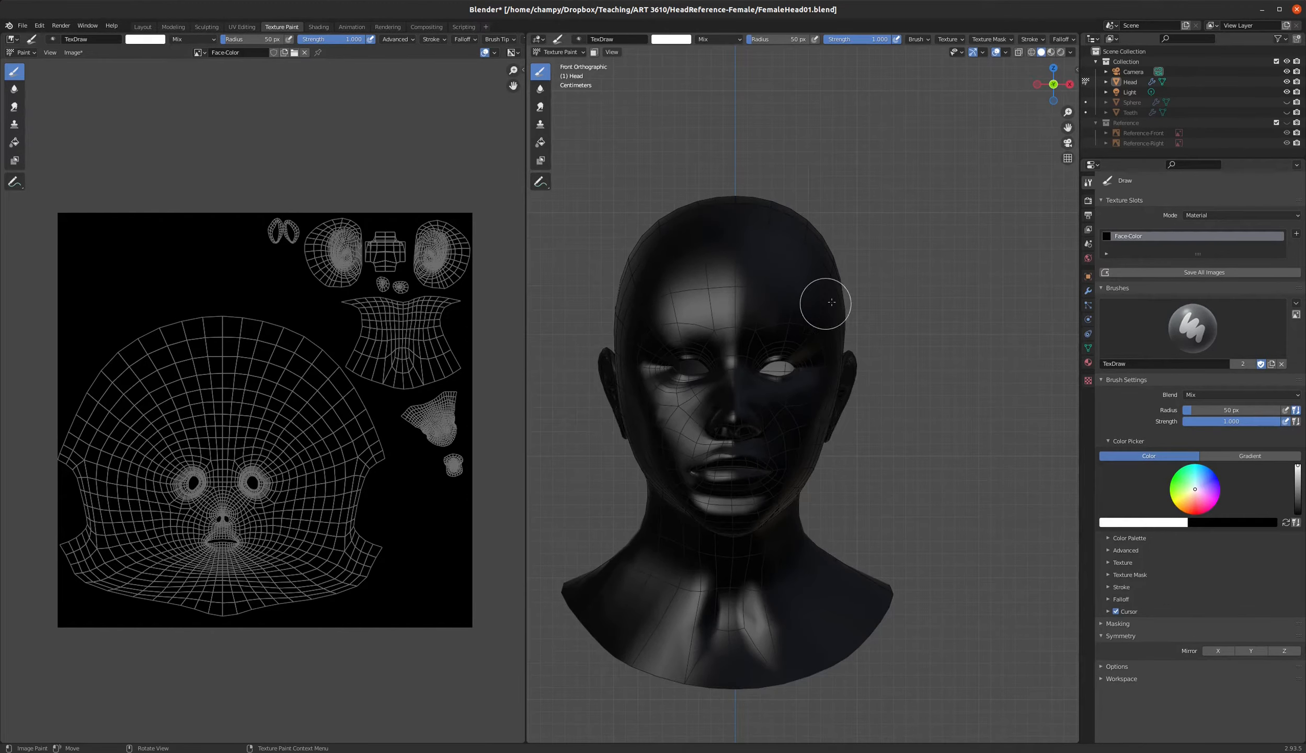
key("KP_5")
scroll(751, 336, "up", 4)
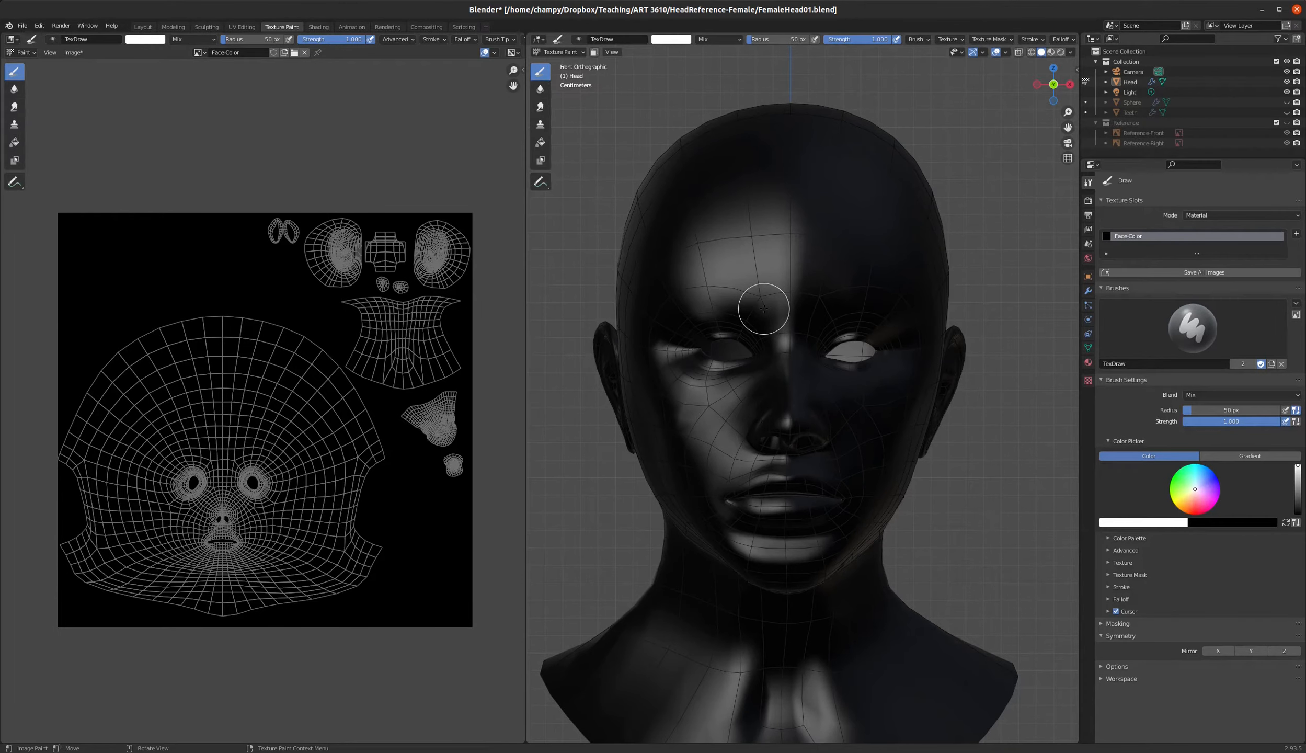
scroll(721, 302, "down", 1)
scroll(808, 261, "up", 2)
scroll(895, 304, "down", 1)
scroll(792, 281, "up", 1)
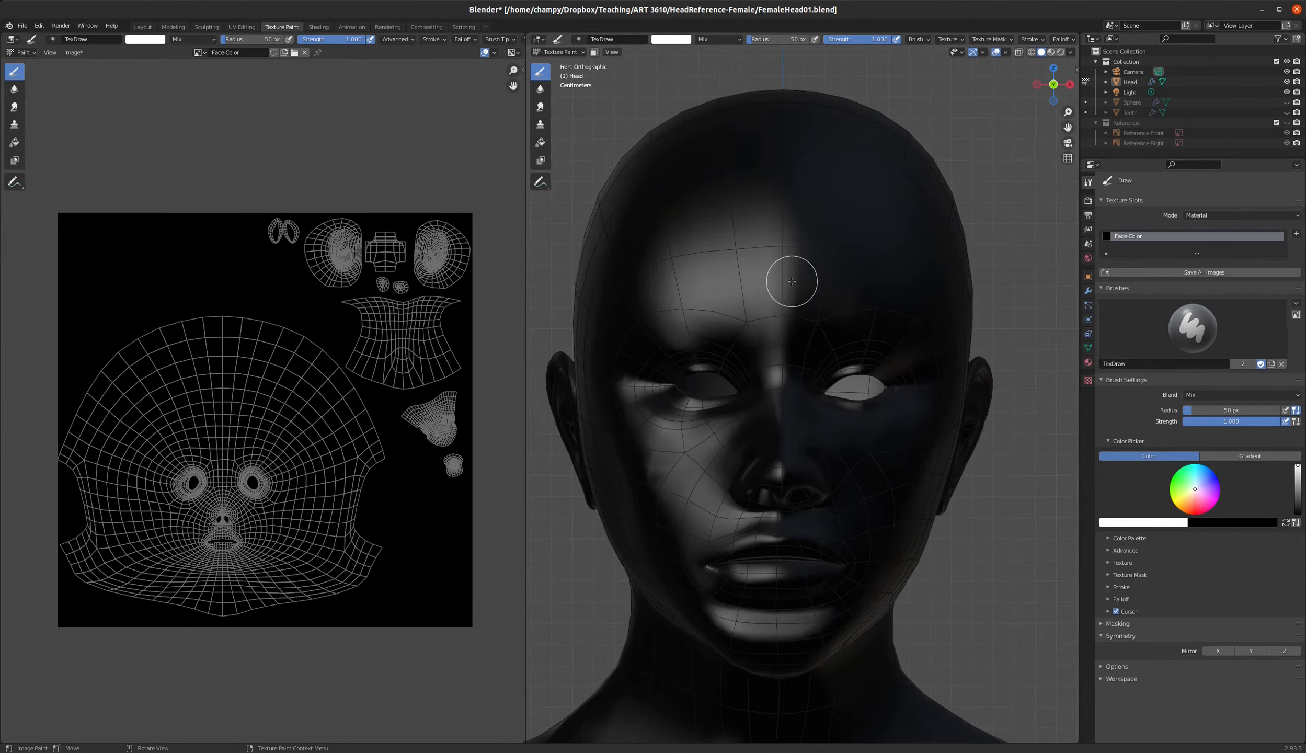
- Create a new texture for the TexDraw brush and name it Face-Front
left_click(1108, 563)
scroll(1124, 483, "down", 5)
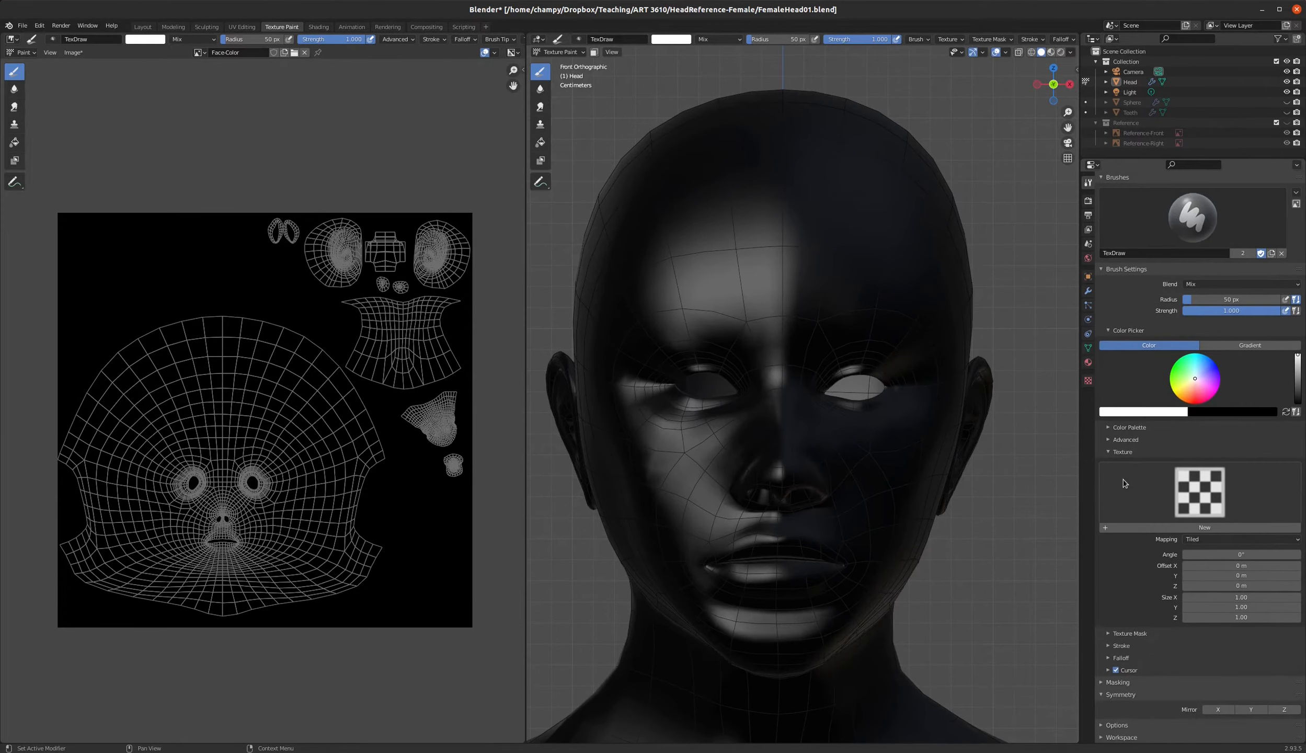
left_click(1212, 528)
left_click(1147, 528)
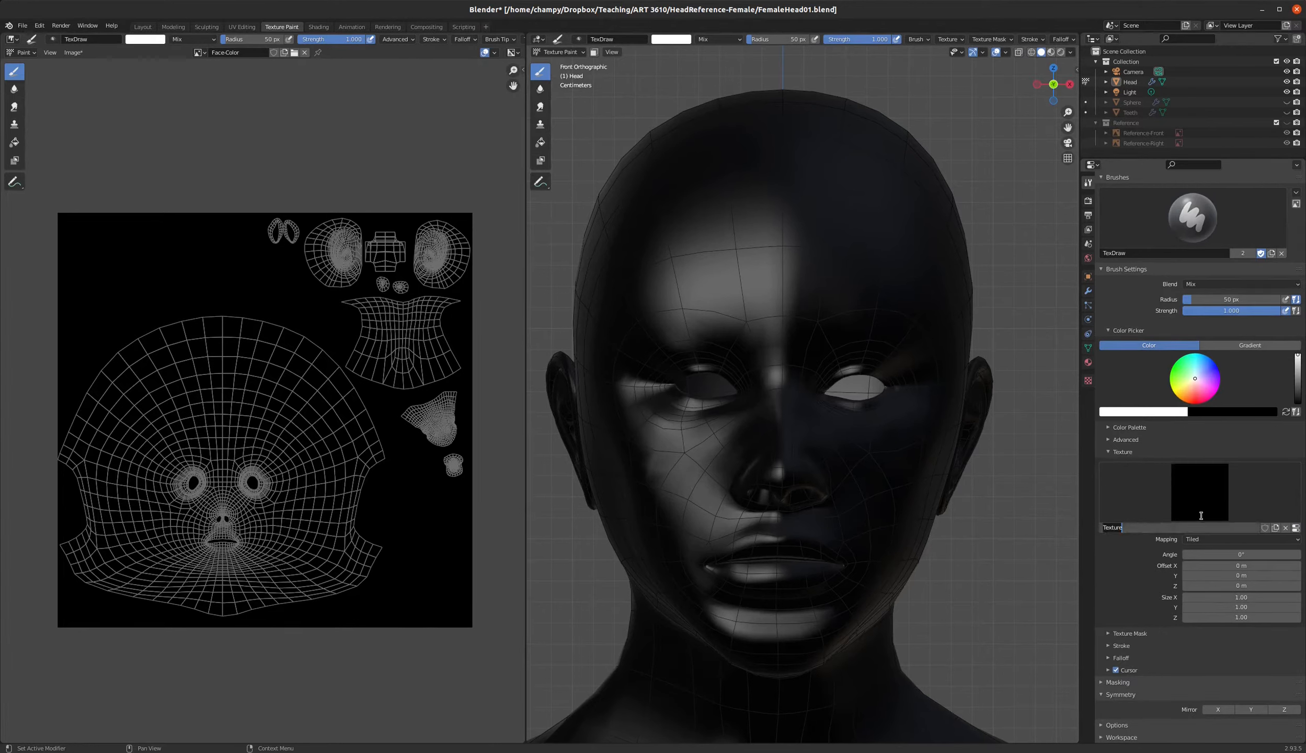
type("Face-Fo")
key("Return")
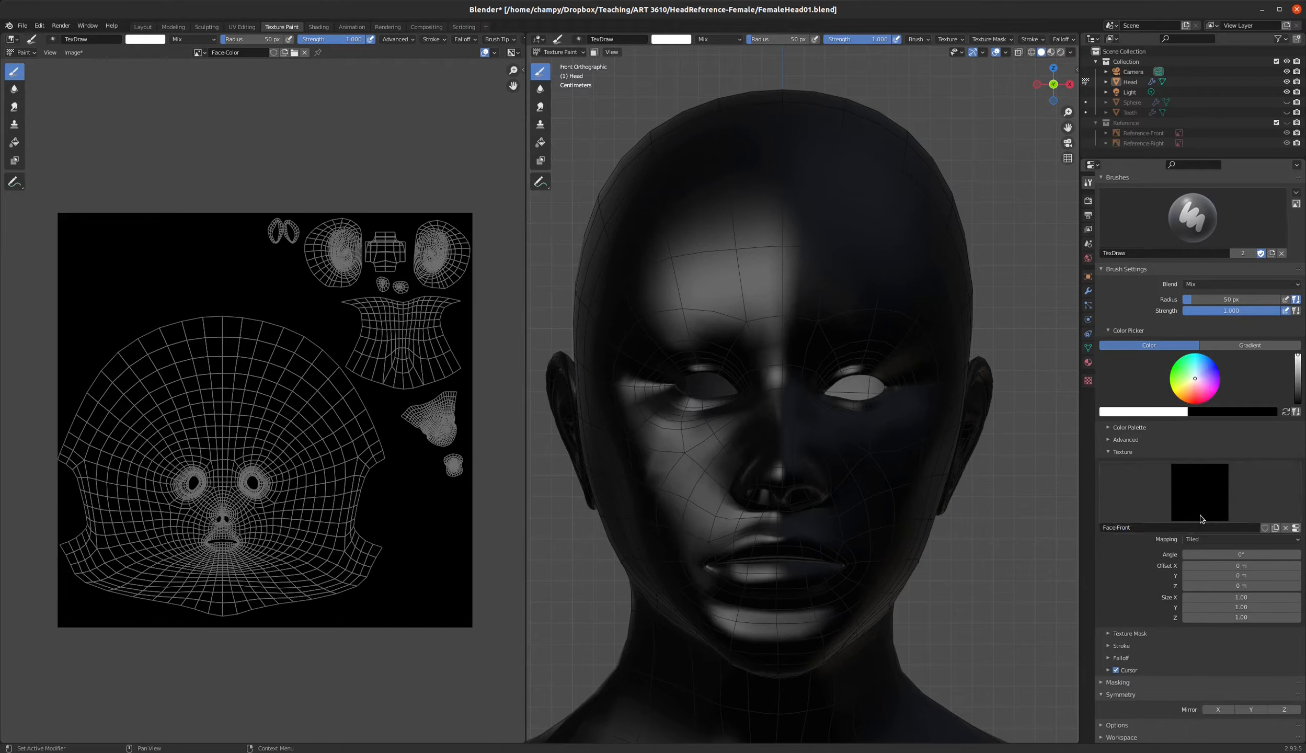
- Assign the already loaded image HeadModel-1.jpg to the Face-Front brush texture
left_click(1088, 381)
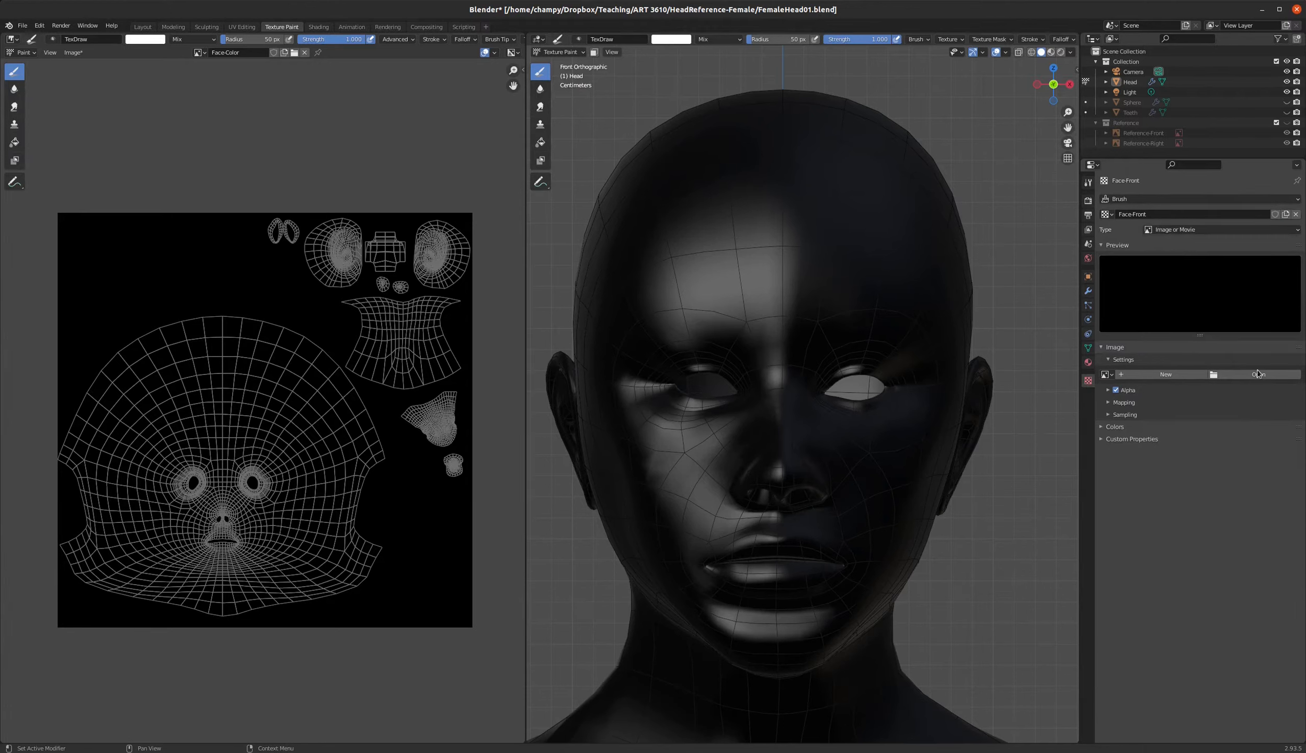
left_click(1107, 374)
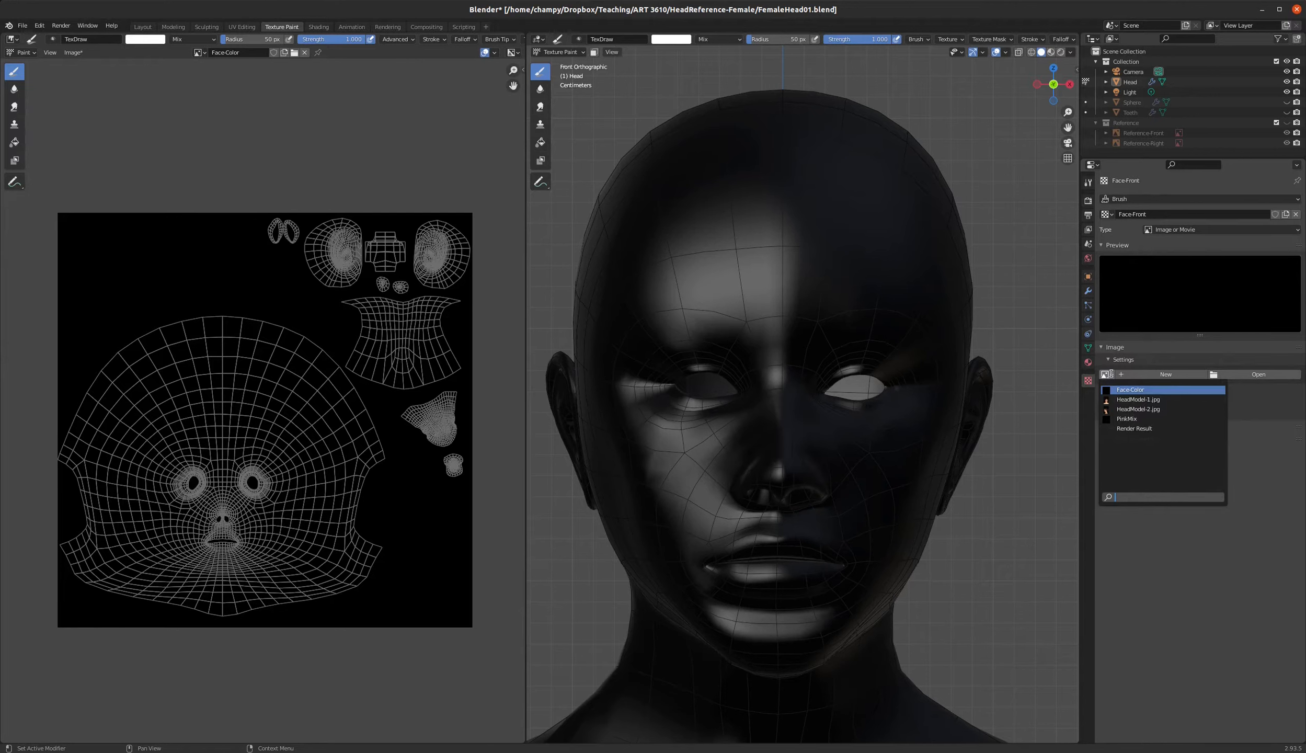
left_click(1136, 401)
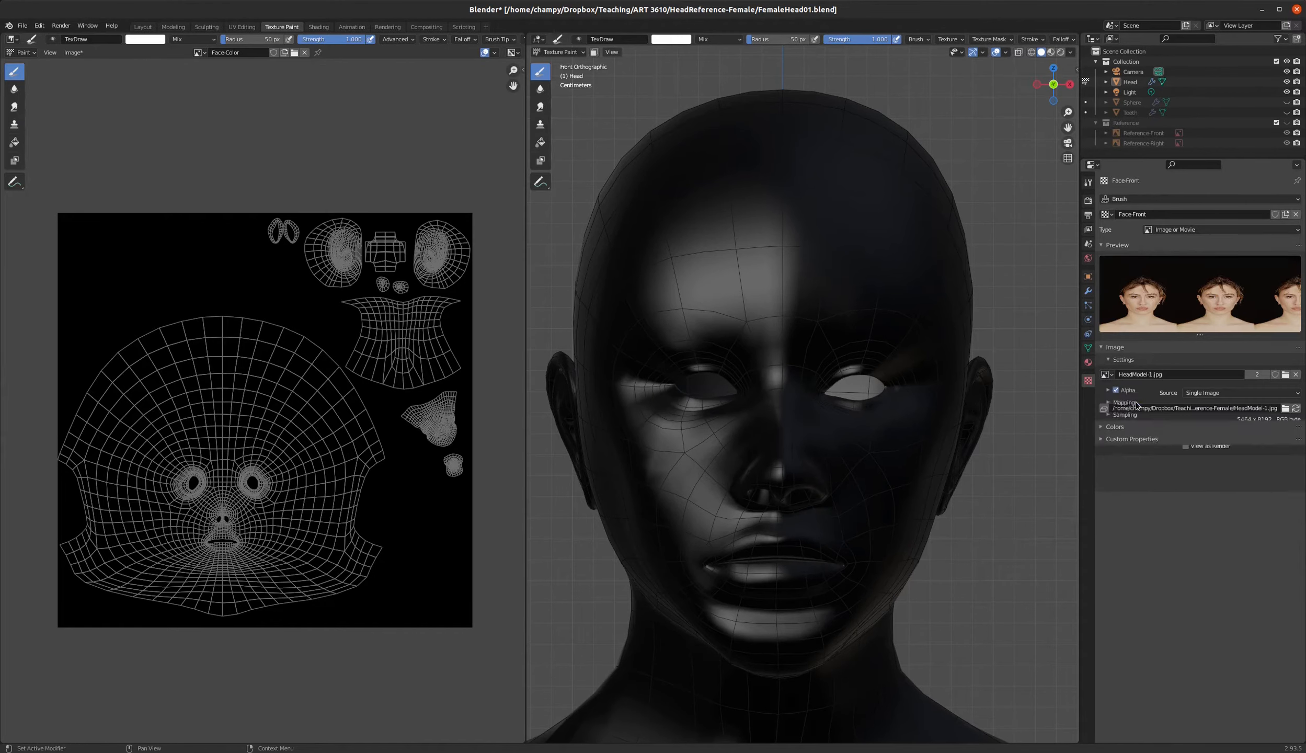
- Set the mapping of the brush's Face-Front texture to Stencil
left_click(1088, 182)
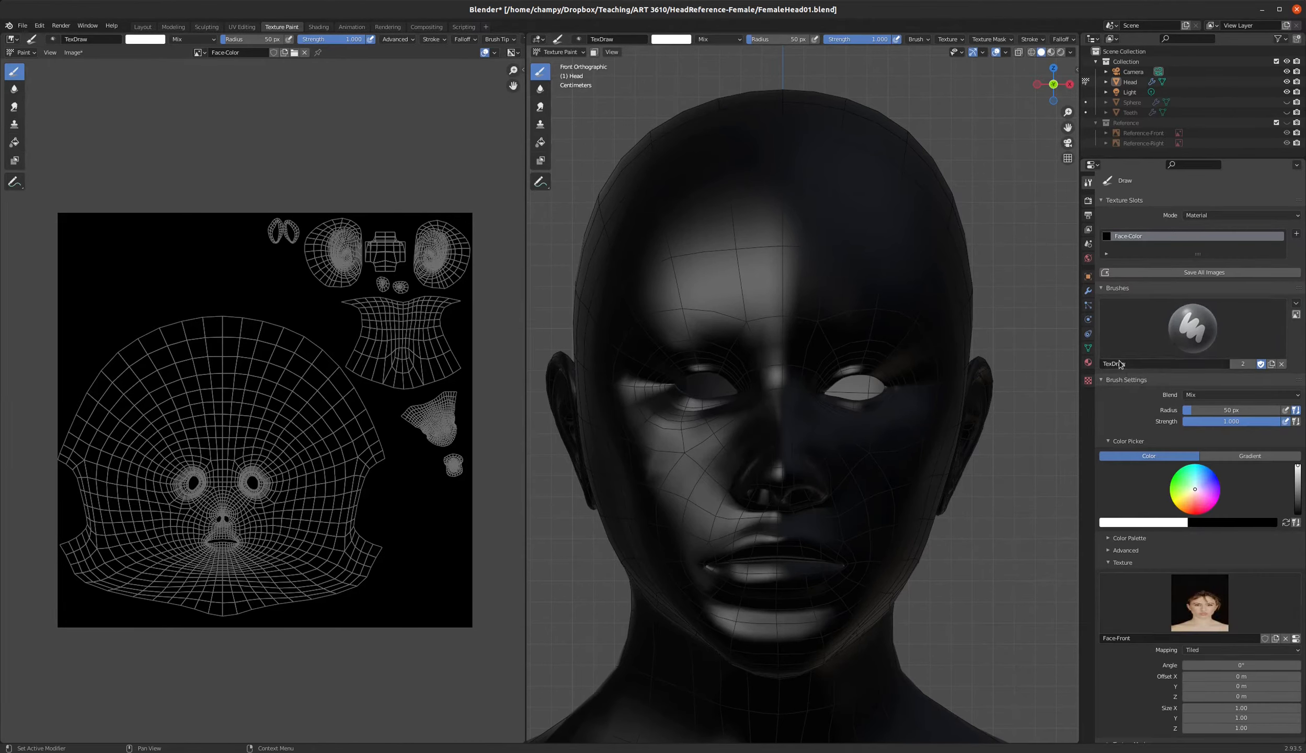
scroll(1140, 482, "down", 5)
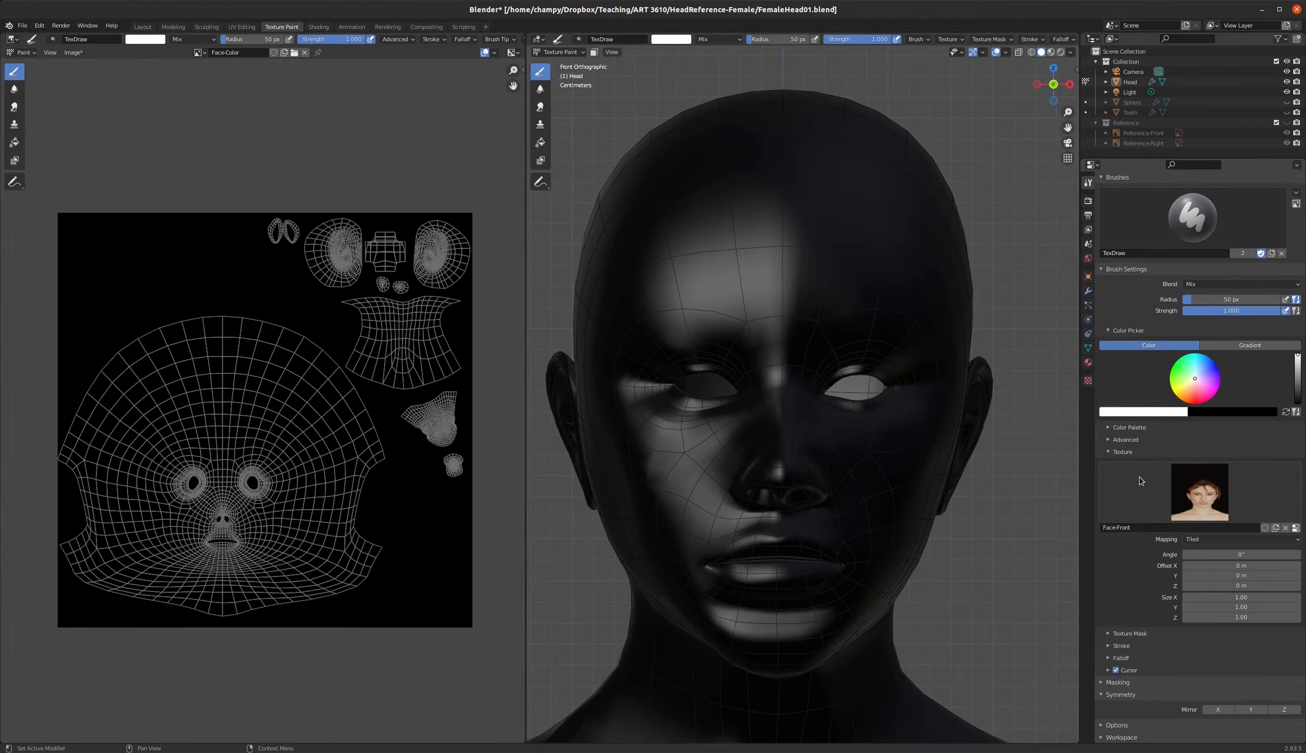
left_click(1222, 538)
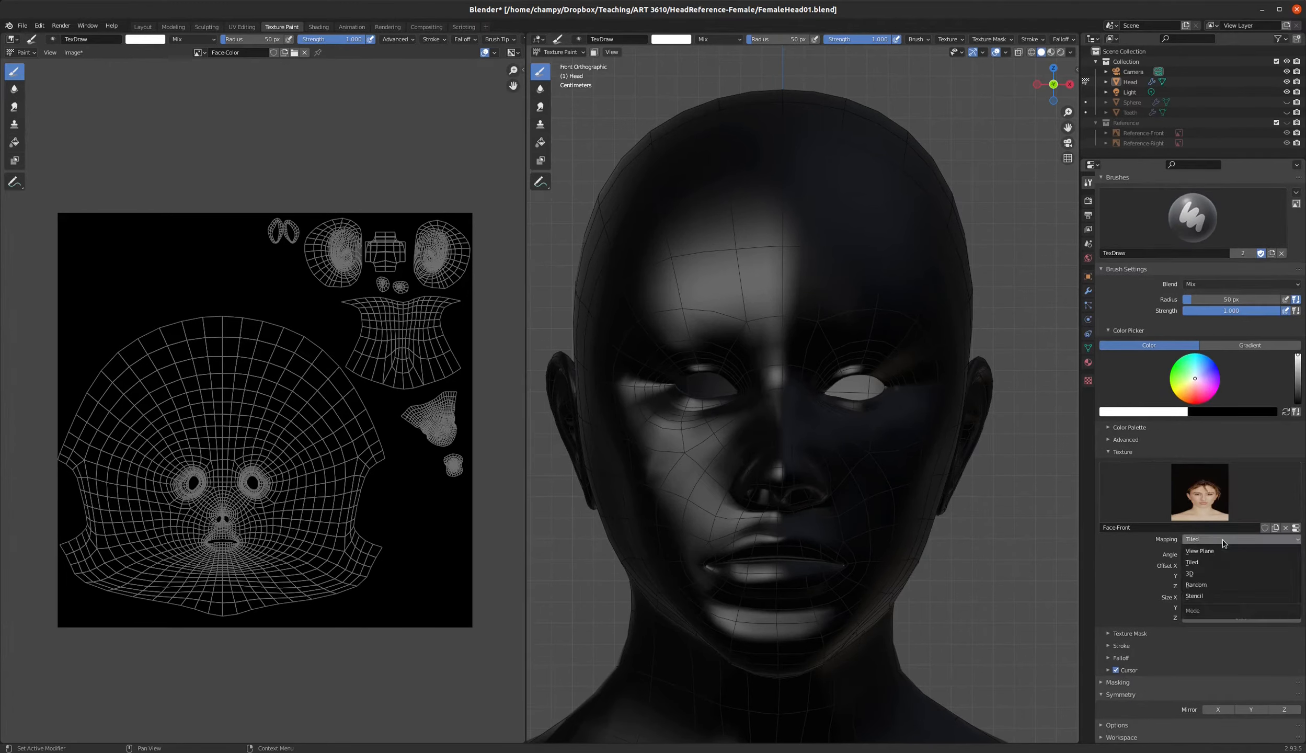
left_click(1202, 596)
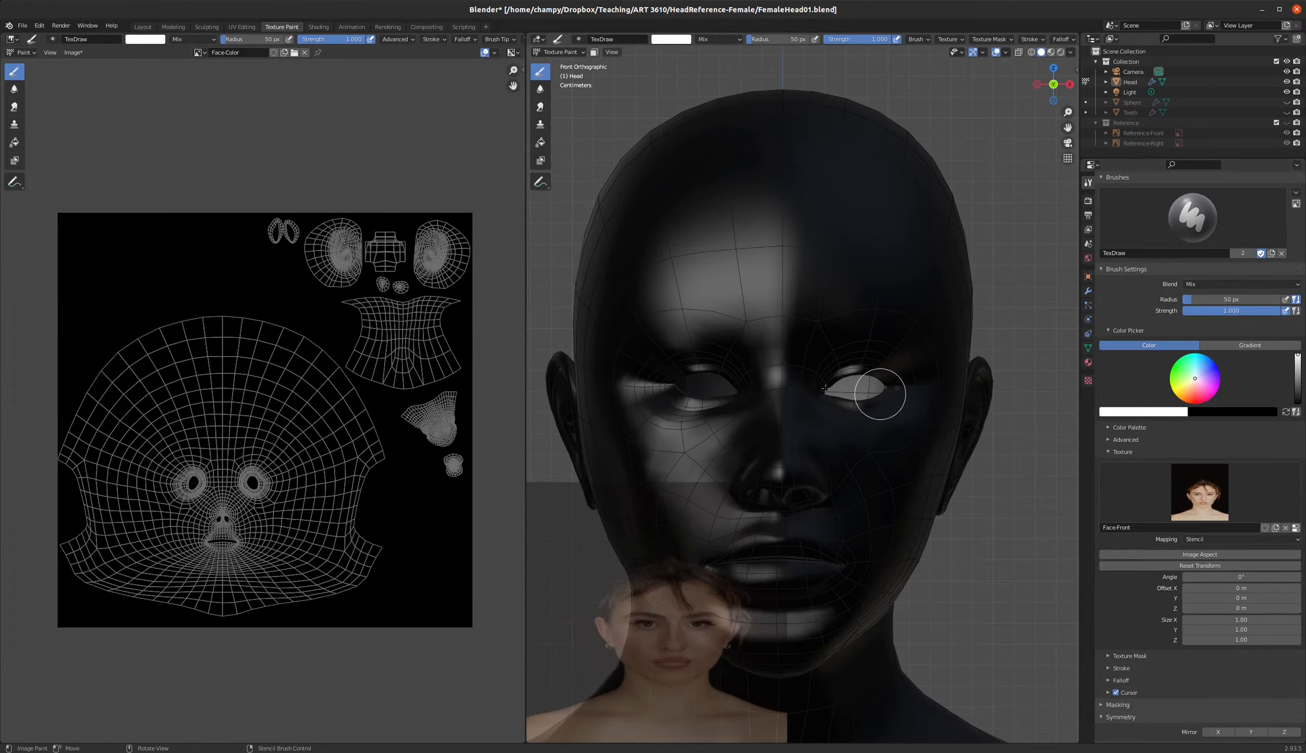
- Match the stencil to the photo's image aspect and move it up over the head's forehead and eyes
scroll(845, 338, "down", 3)
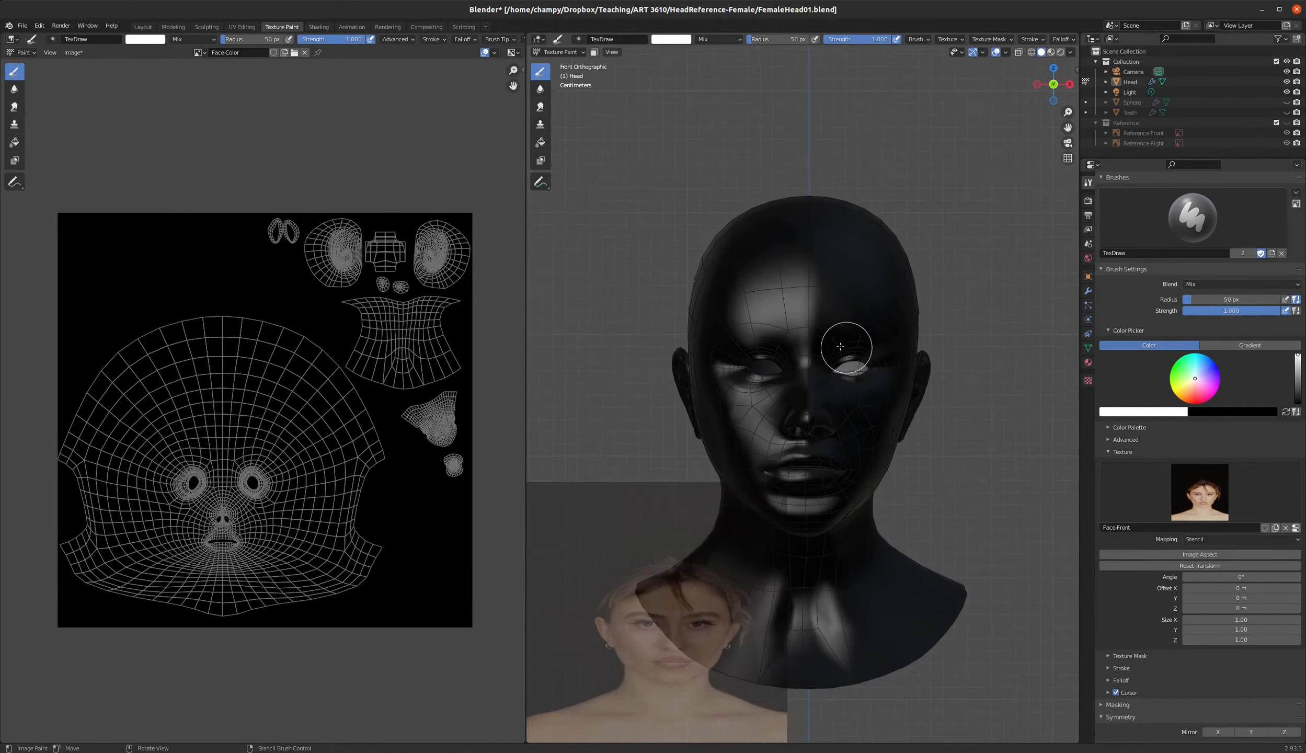
scroll(824, 359, "up", 2)
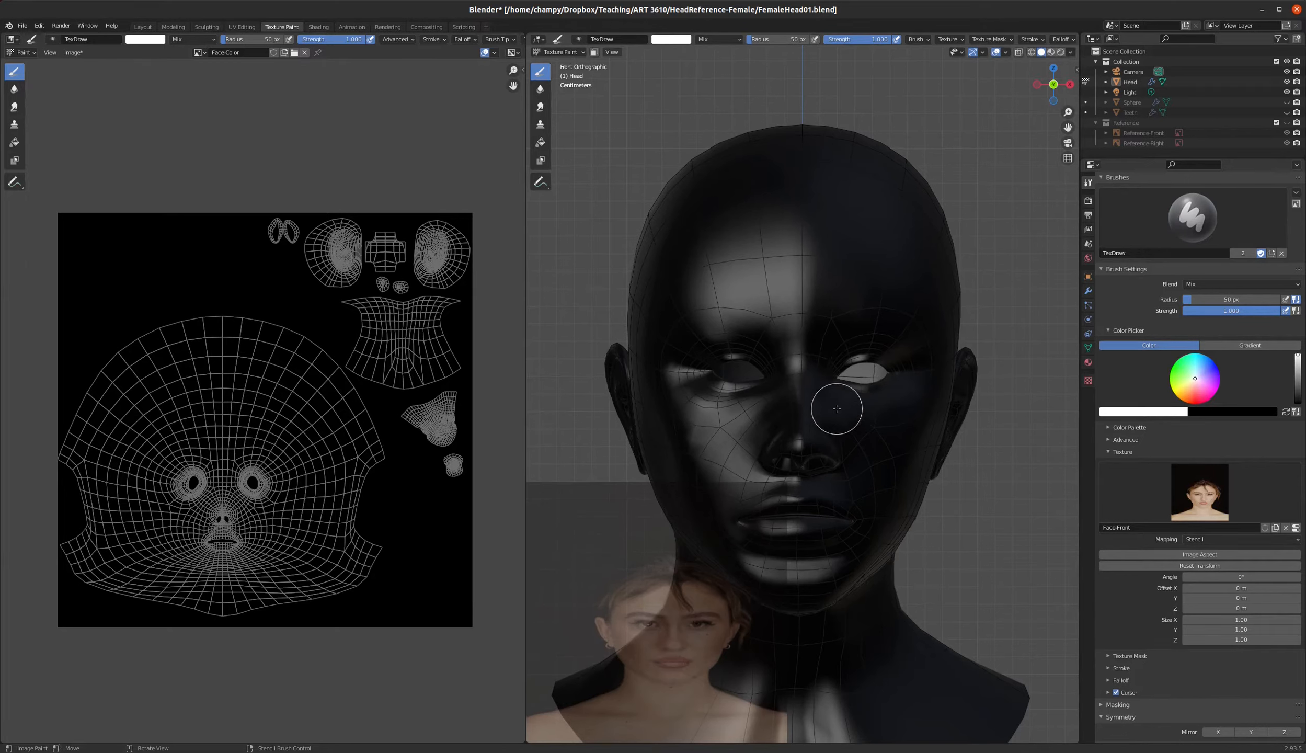
left_click(1214, 556)
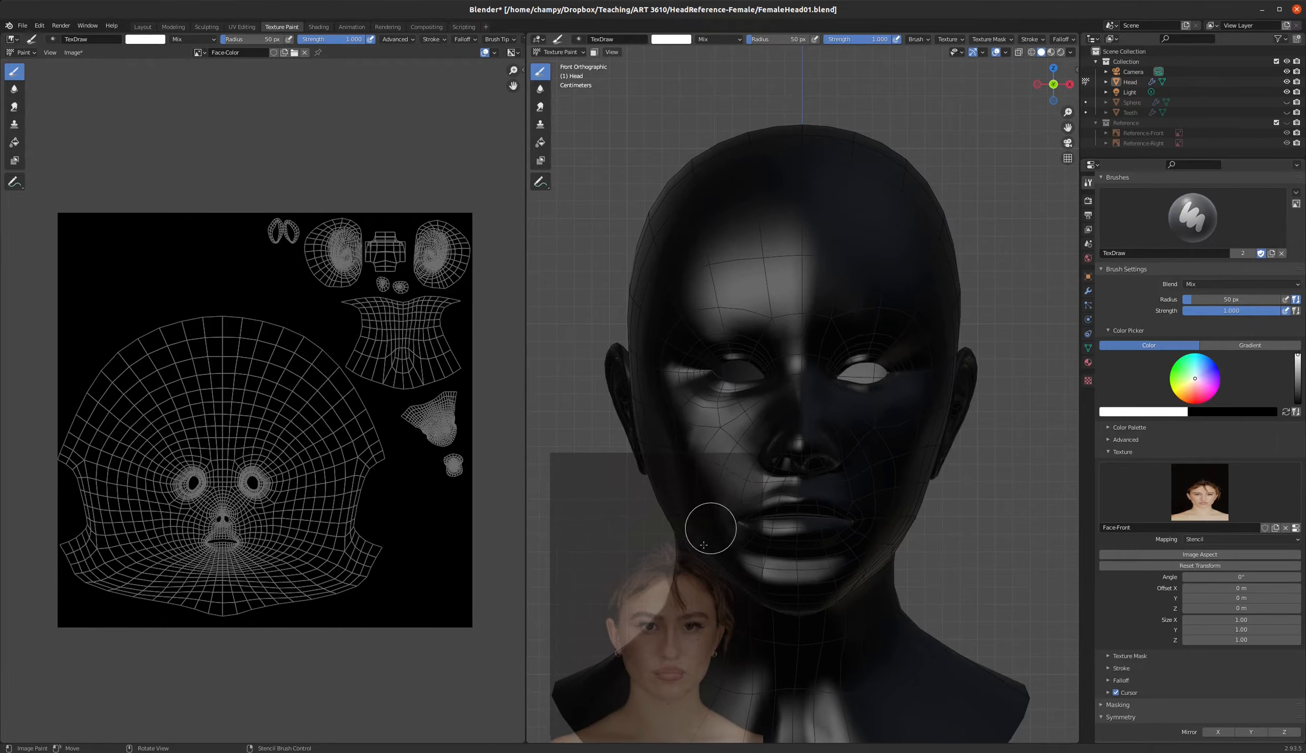
mouse_move(664, 591)
right_mouse_down()
mouse_move(742, 413)
mouse_move(755, 257)
right_mouse_up()
mouse_move(775, 251)
left_mouse_down()
mouse_move(789, 314)
mouse_move(778, 245)
mouse_move(745, 241)
left_mouse_up()
mouse_move(893, 299)
middle_mouse_down()
mouse_move(876, 301)
mouse_move(941, 301)
mouse_move(899, 302)
middle_mouse_up()
key("ctrl+z")
key("KP_1")
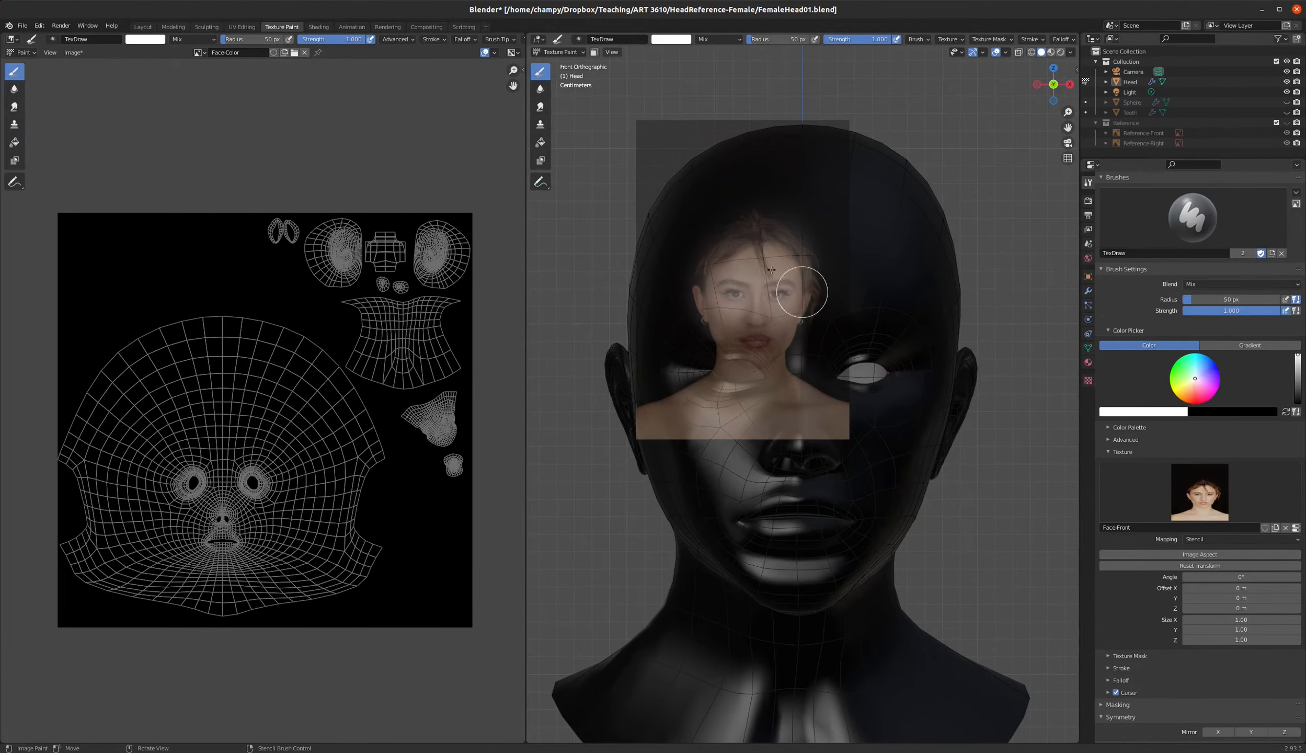
- Enlarge and reposition the stencil so the photo's eyes, nose, mouth and chin line up with the head model in front view
scroll(773, 269, "down", 1)
scroll(774, 270, "up", 2)
scroll(779, 270, "down", 2)
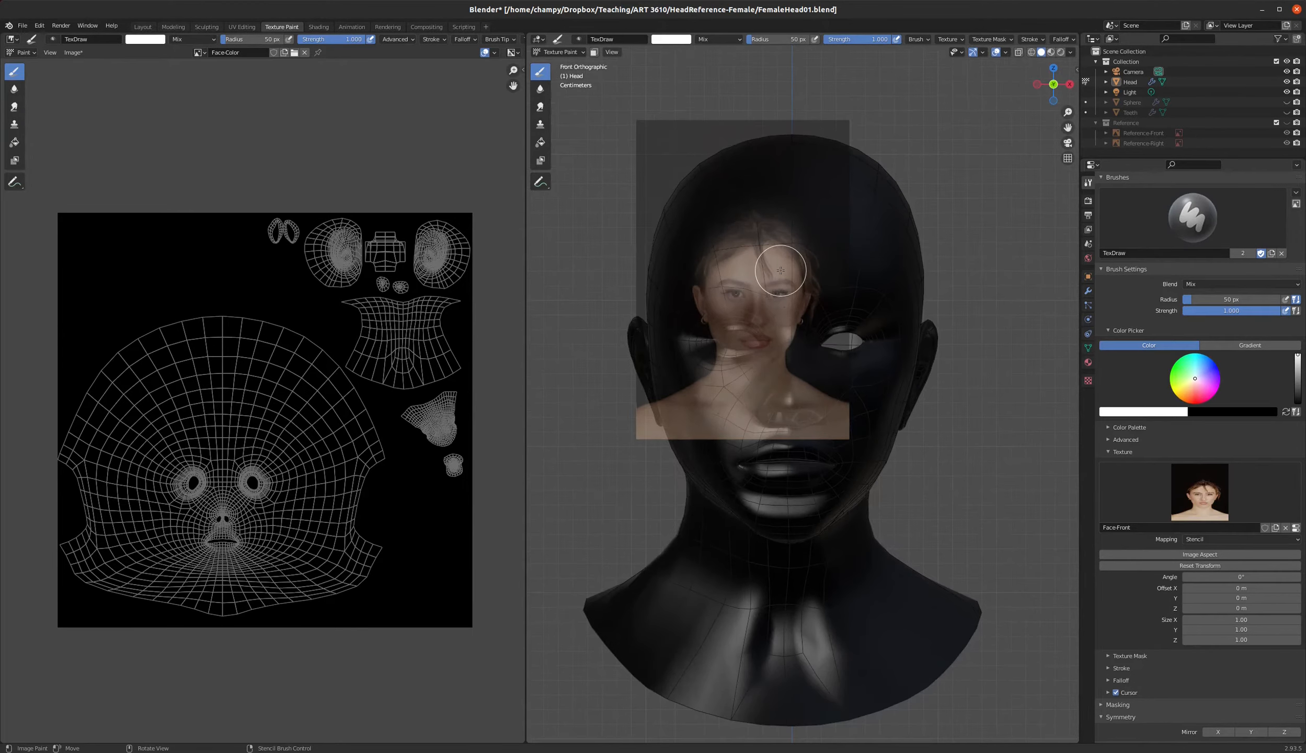
scroll(782, 395, "up", 1)
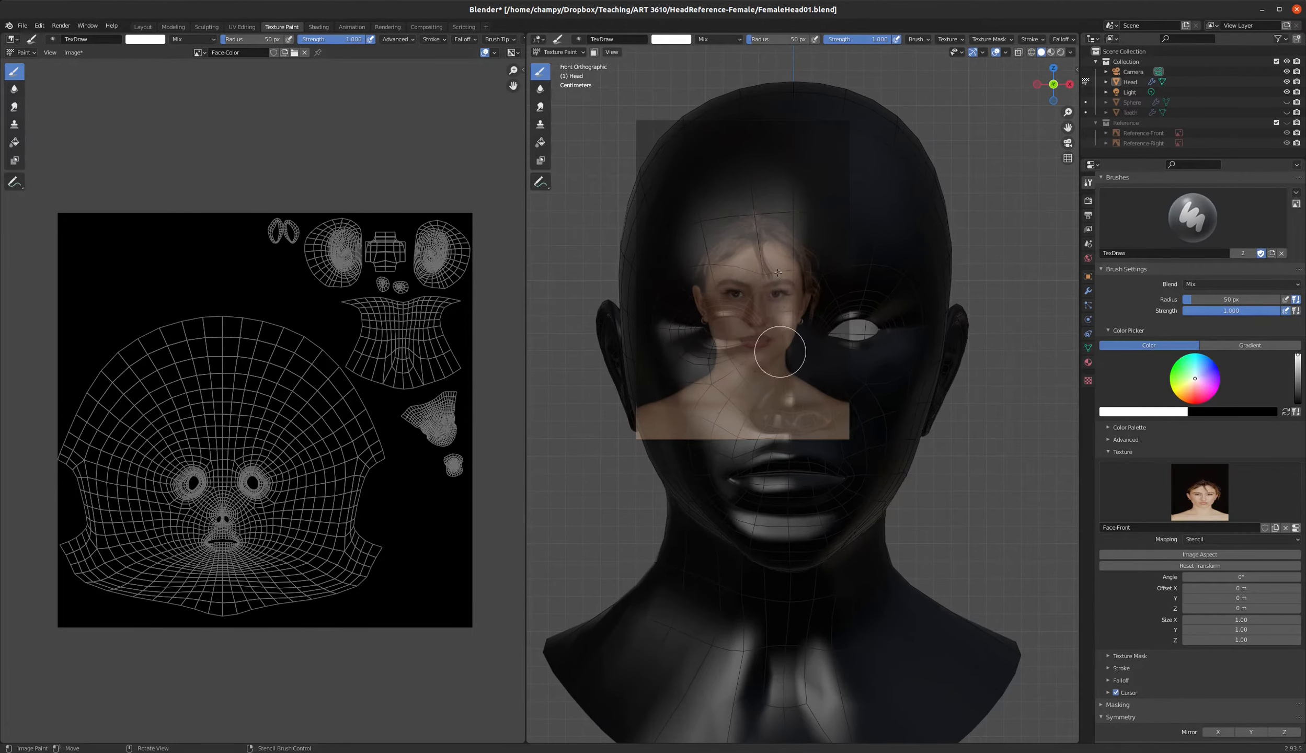
scroll(774, 242, "up", 1)
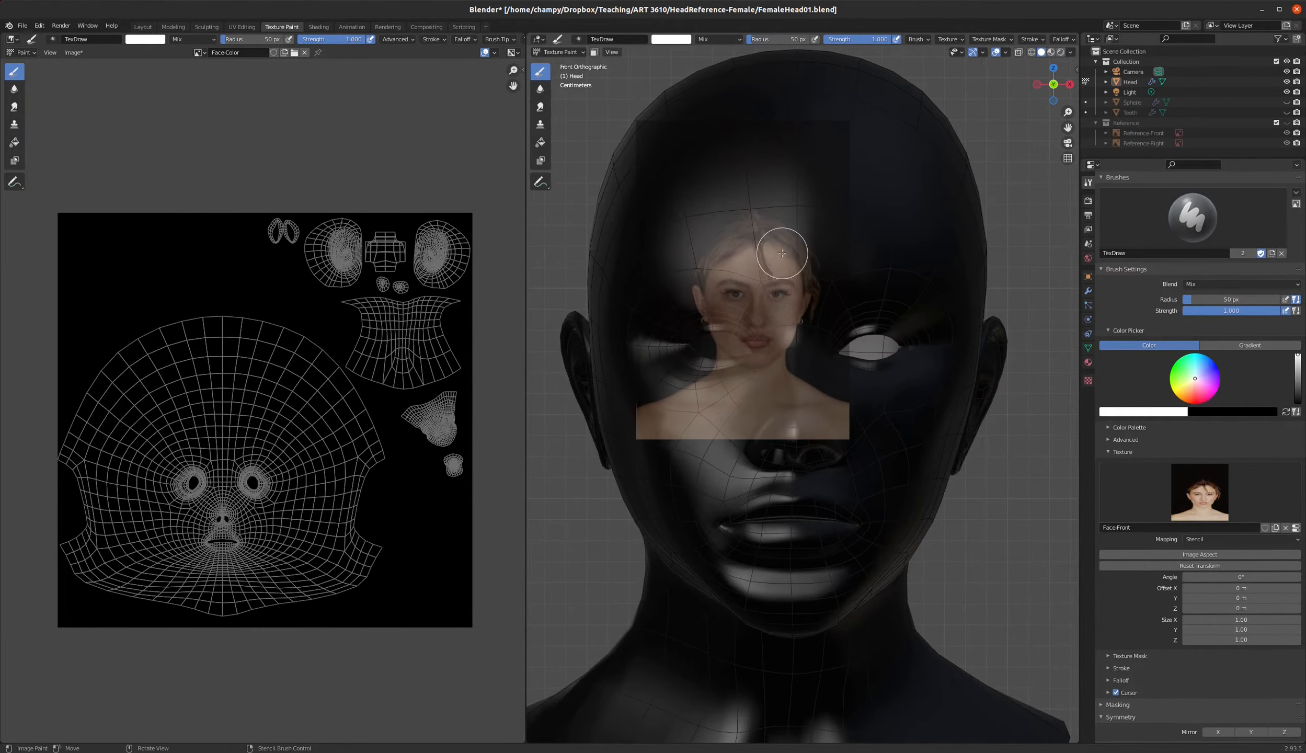
scroll(782, 256, "down", 1)
middle_click_drag(813, 340, 809, 306, "shift")
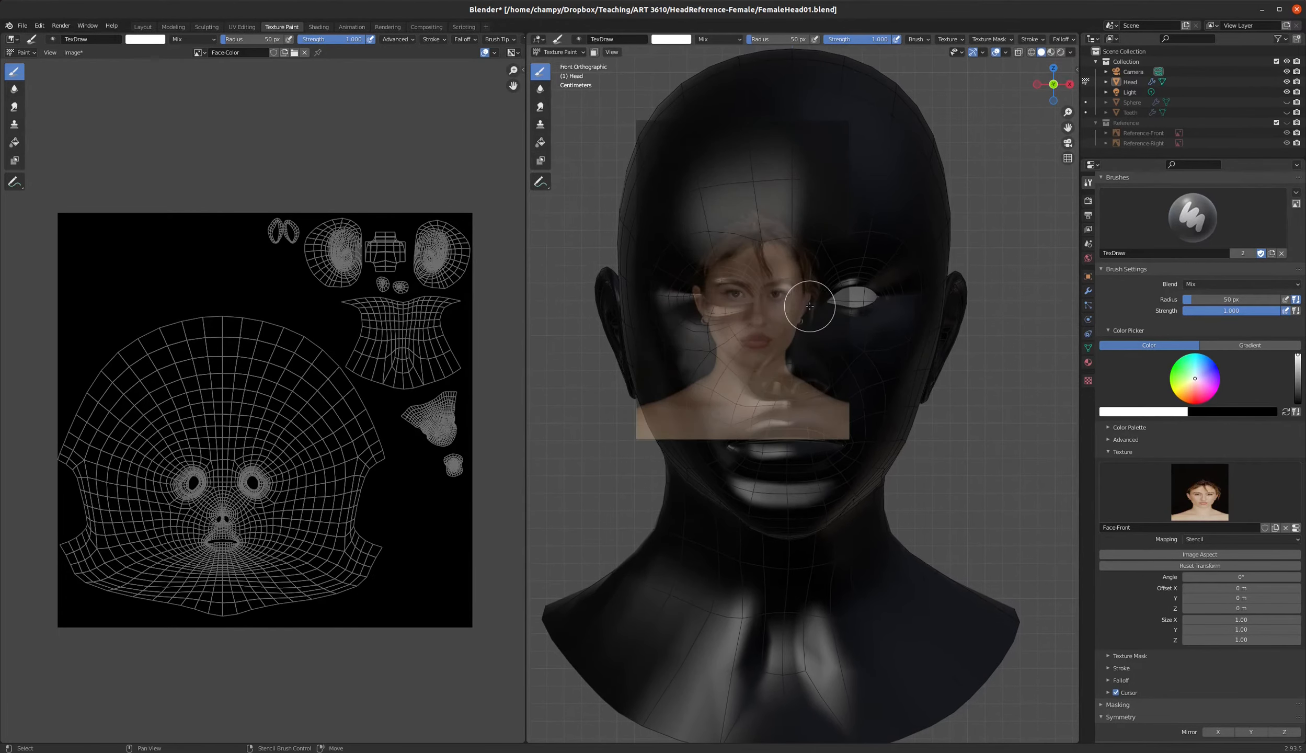
right_click_drag(794, 370, 919, 491)
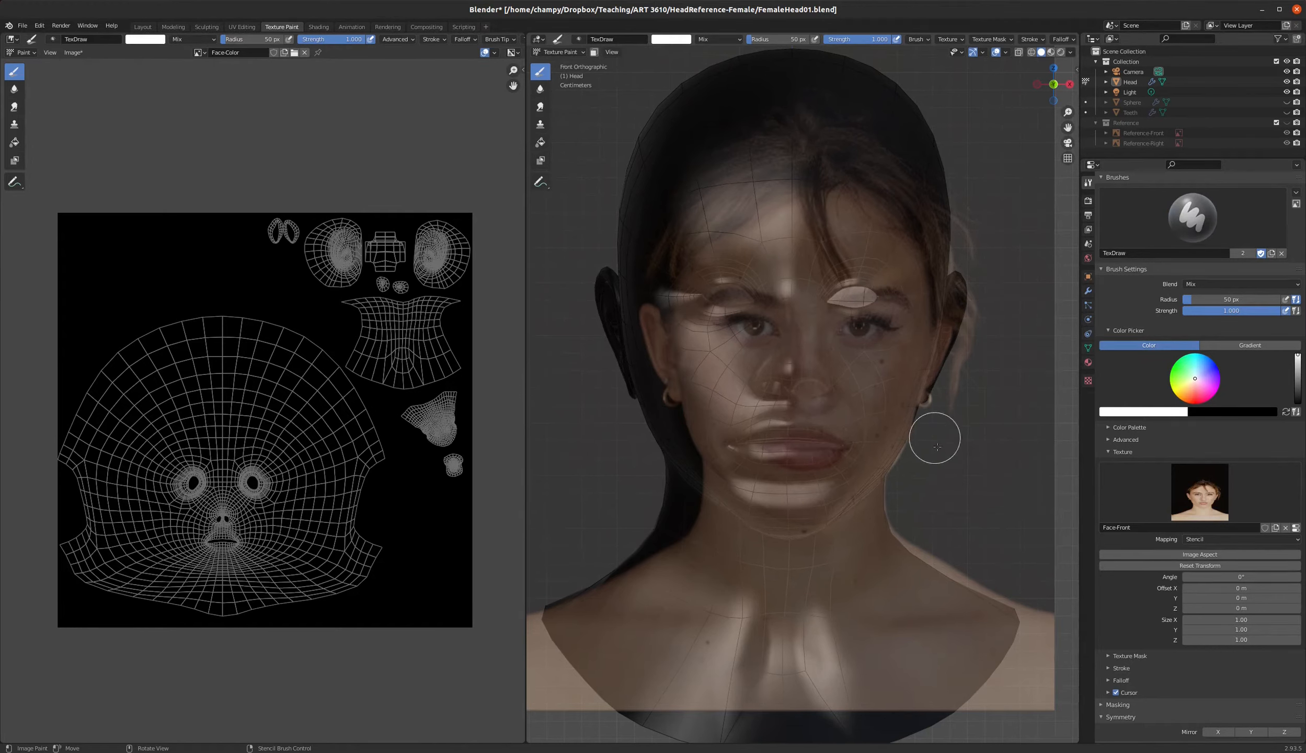
right_click_drag(937, 447, 903, 472)
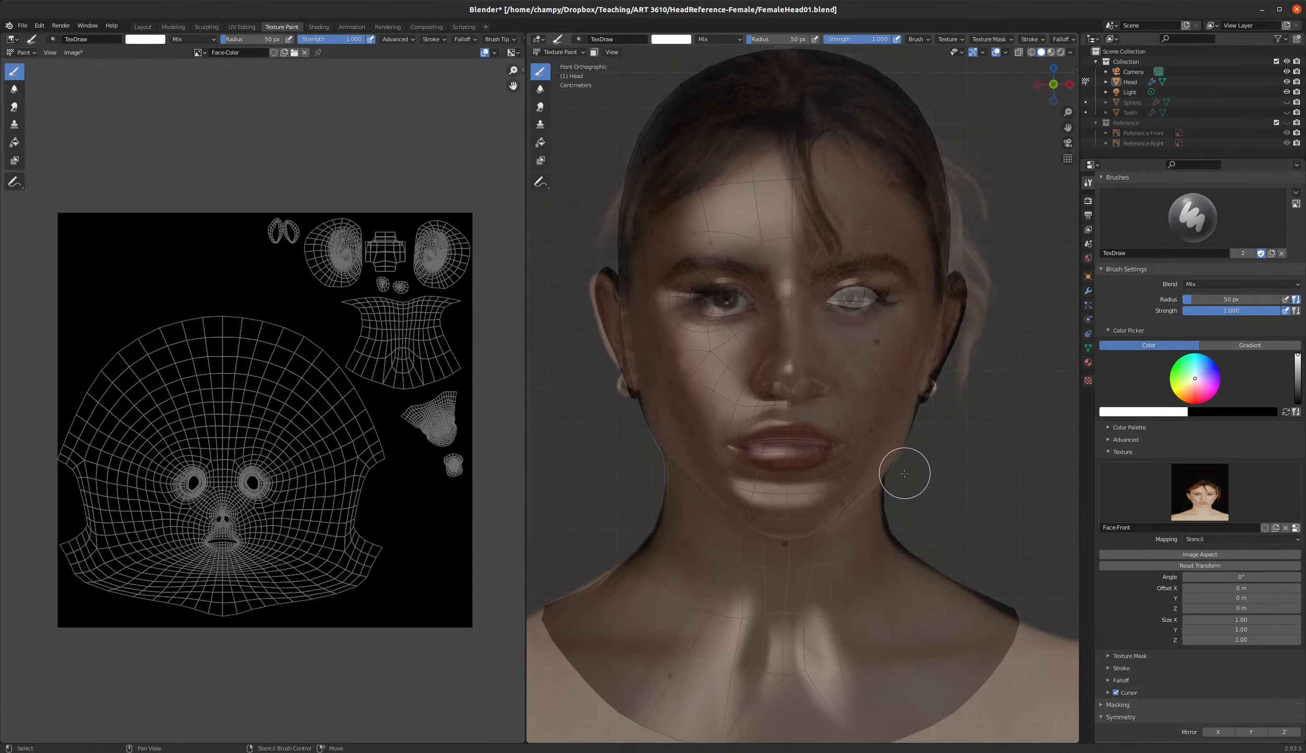
right_click_drag(845, 433, 846, 430)
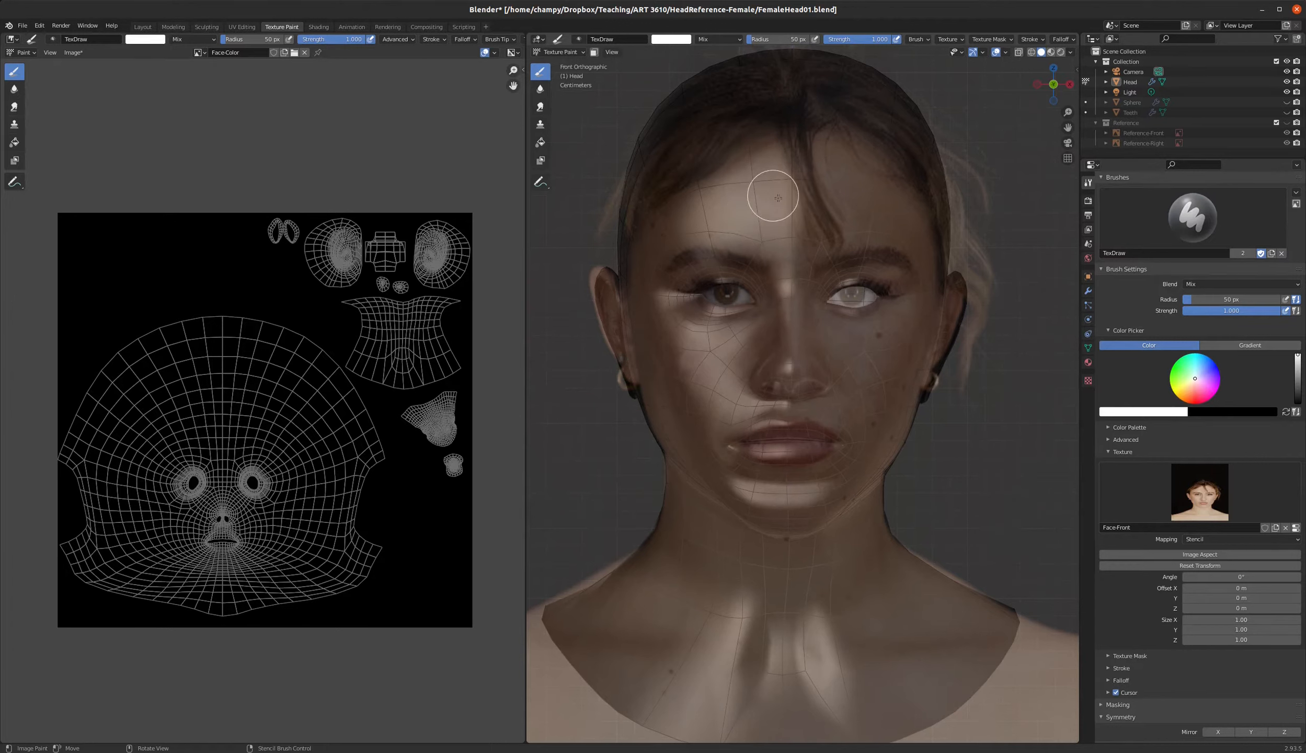
- Paint the stencil photo onto the head's forehead, hairline, eyes, nose, mouth and chin with the TexDraw brush
mouse_move(763, 187)
left_mouse_down()
mouse_move(729, 282)
mouse_move(736, 321)
mouse_move(784, 285)
mouse_move(727, 319)
mouse_move(737, 366)
mouse_move(837, 350)
mouse_move(805, 429)
mouse_move(819, 472)
mouse_move(766, 523)
mouse_move(831, 501)
mouse_move(862, 426)
mouse_move(880, 360)
mouse_move(866, 204)
mouse_move(839, 128)
mouse_move(809, 208)
mouse_move(732, 156)
mouse_move(701, 209)
mouse_move(680, 314)
mouse_move(695, 413)
left_mouse_up()
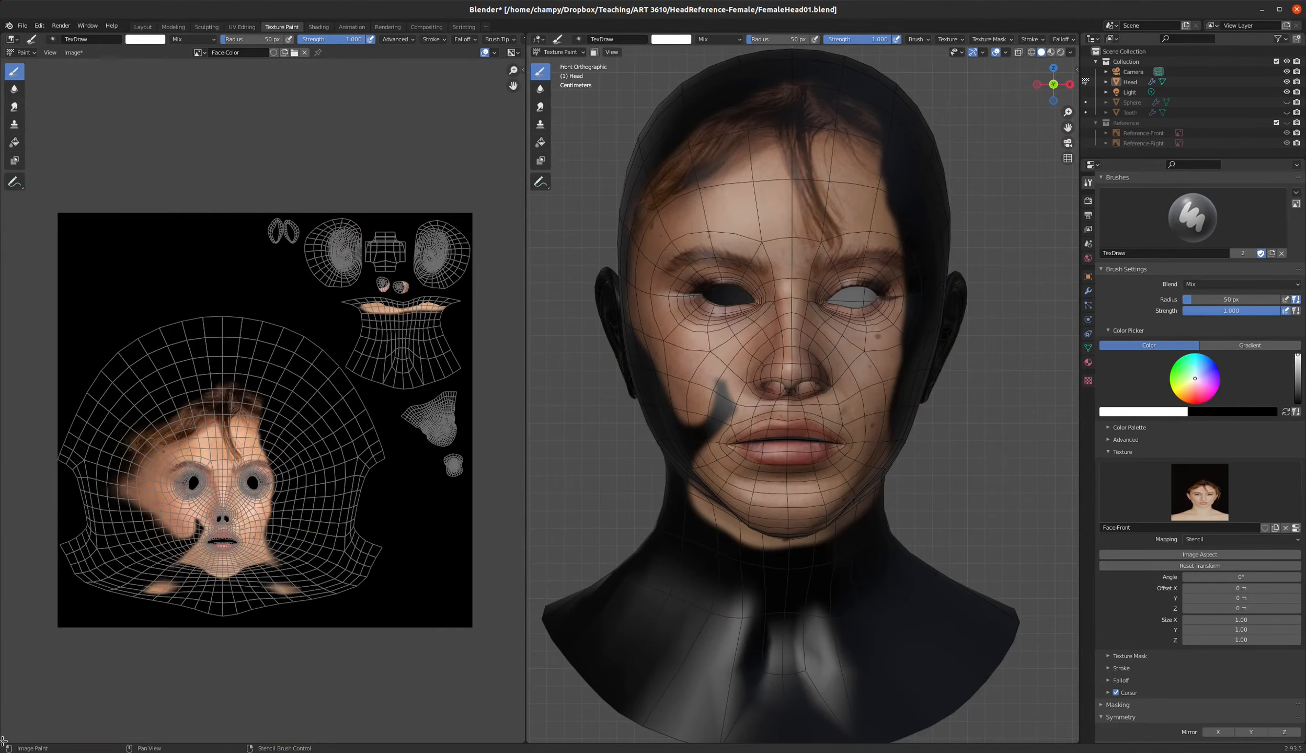
- Split the image editor area in two and turn its lower half into a second 3D Viewport
mouse_move(4, 740)
left_mouse_down()
mouse_move(26, 439)
mouse_move(52, 346)
left_mouse_up()
left_click(33, 369)
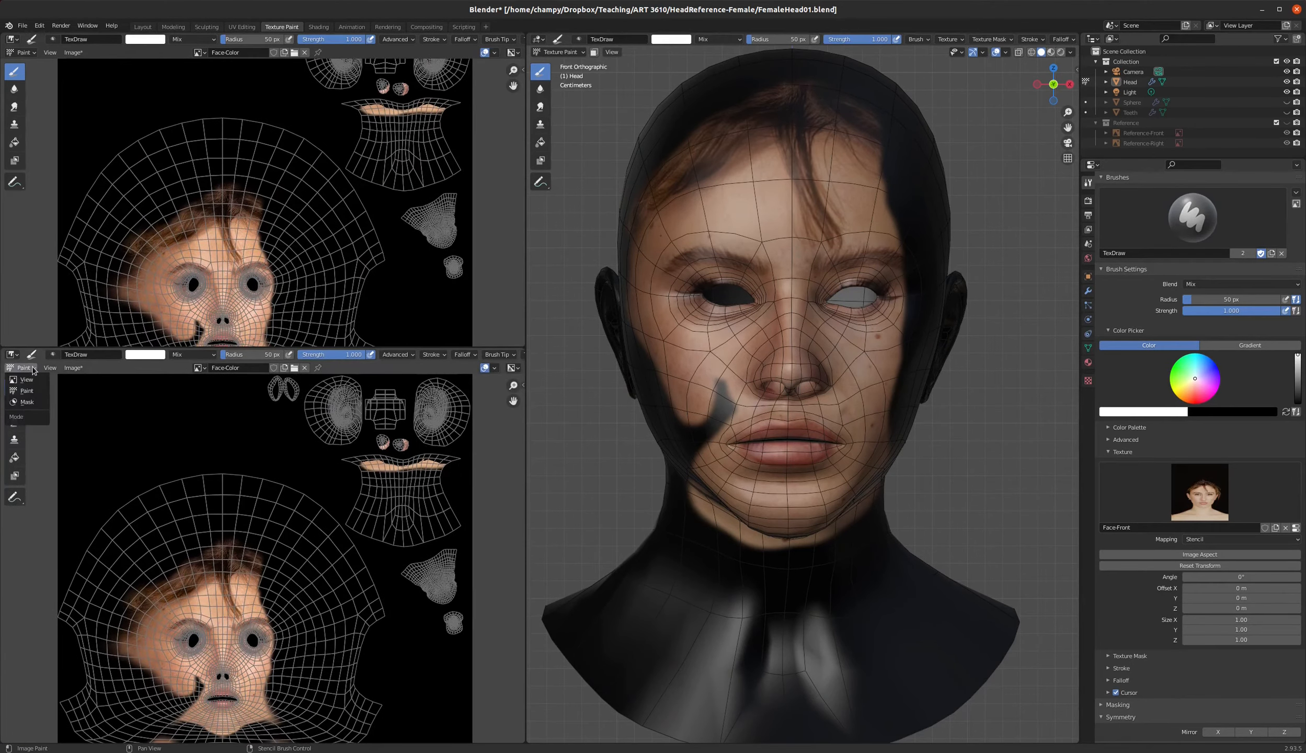
left_click(13, 354)
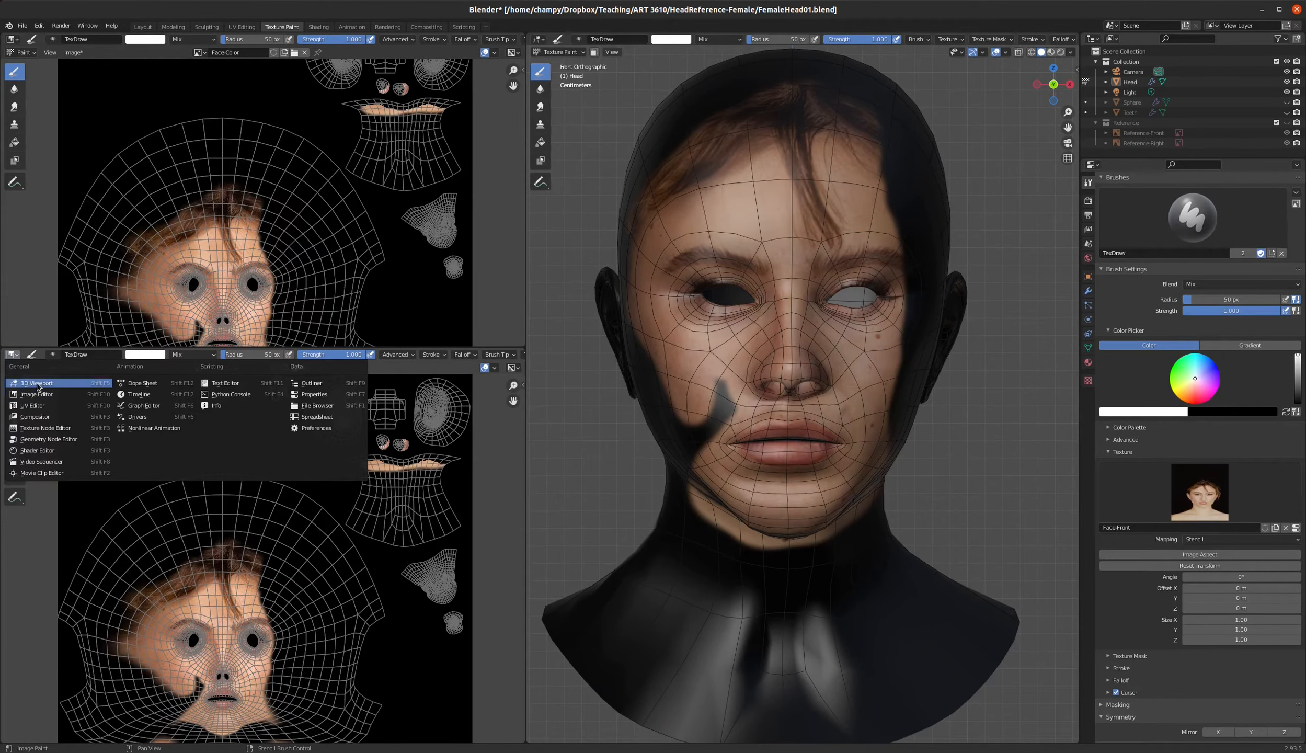
left_click(36, 383)
- View the partly painted head from an angle in the extra viewport and merge that area back into the image editor
middle_click_drag(381, 477, 261, 574)
scroll(267, 564, "up", 8)
scroll(283, 516, "up", 4)
scroll(275, 527, "up", 3)
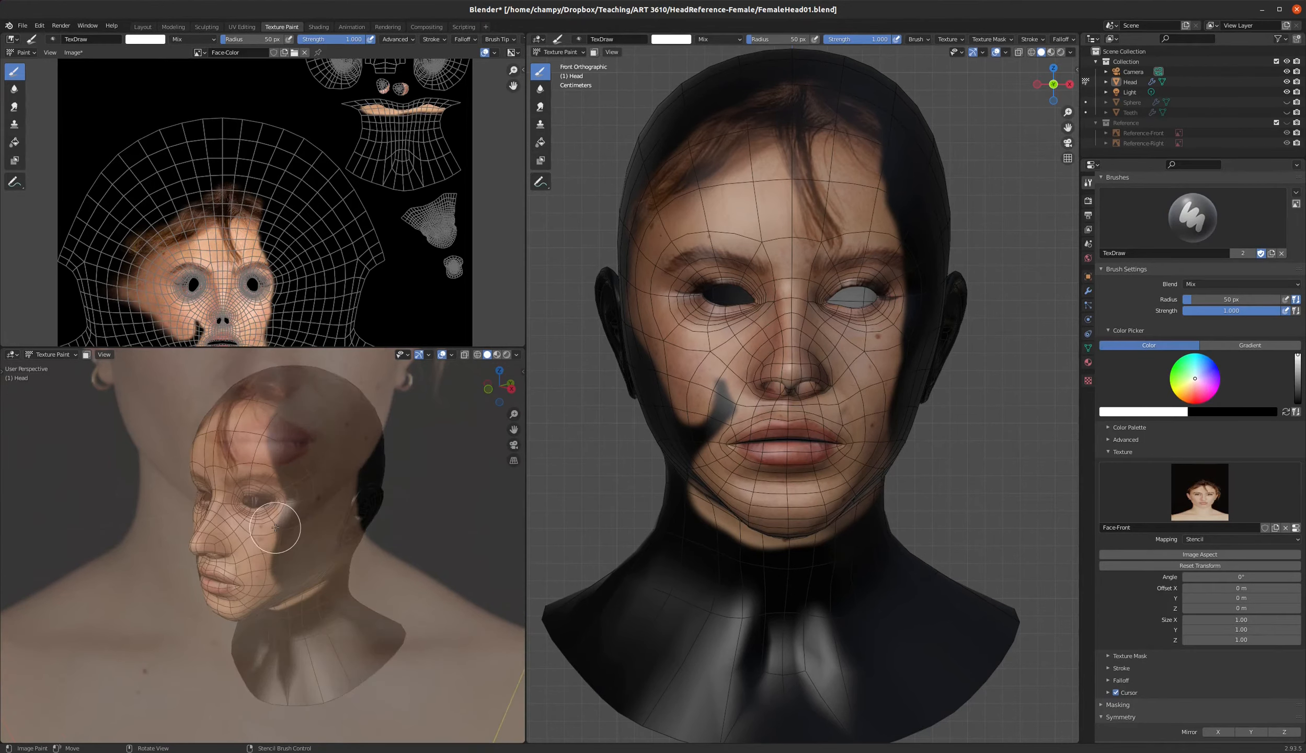
scroll(277, 535, "up", 2)
middle_click_drag(277, 534, 157, 461)
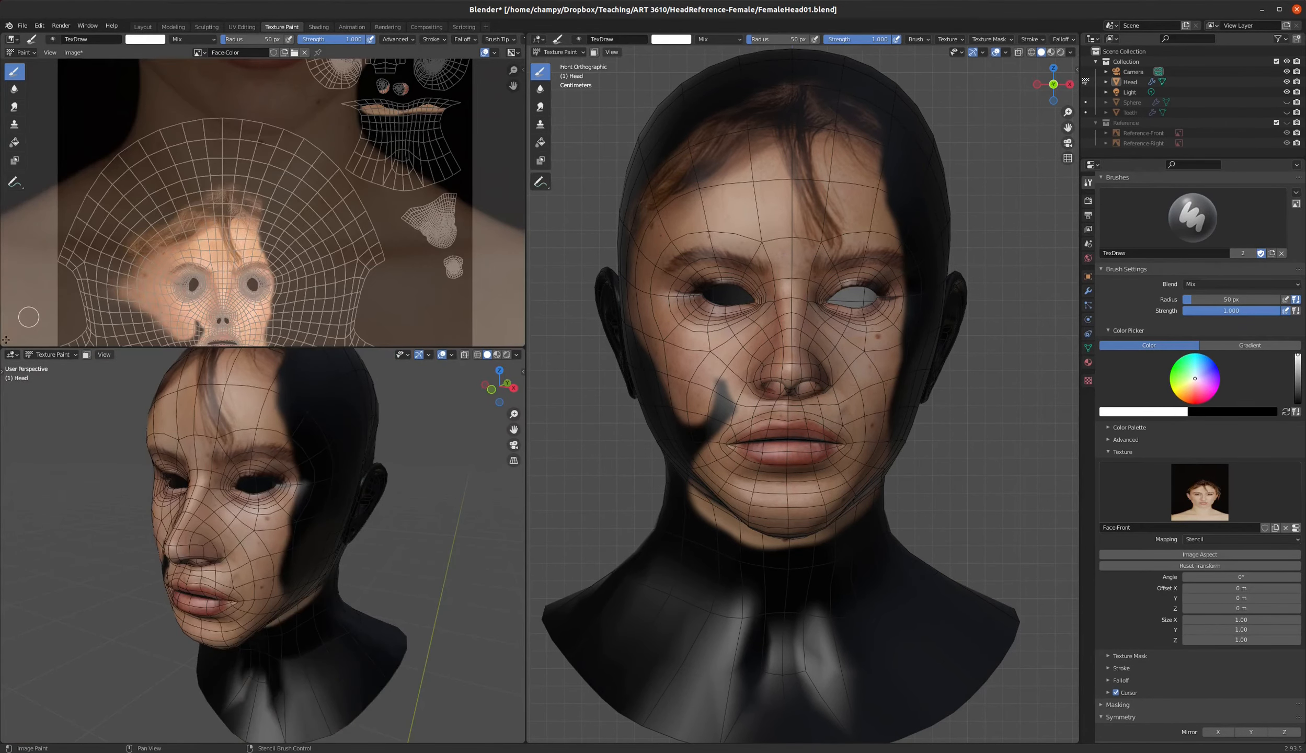
left_click_drag(3, 344, 16, 396)
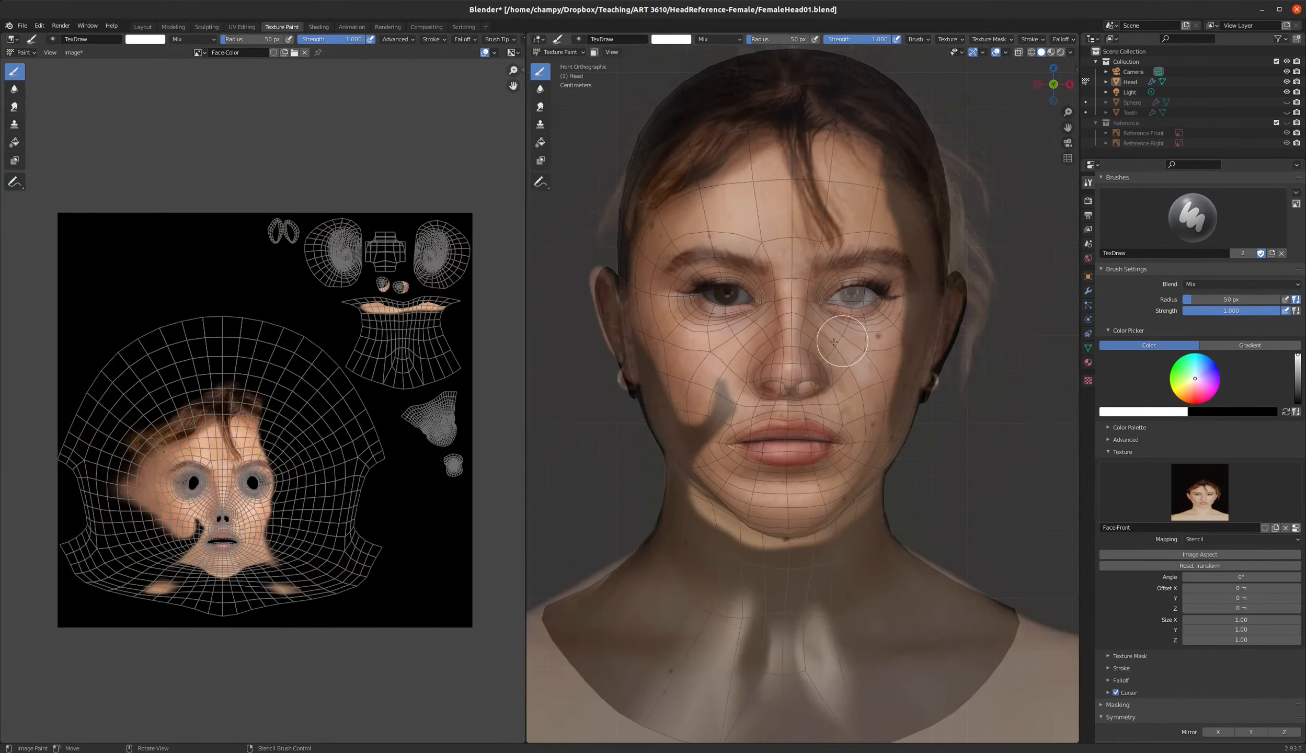
- Paint the remaining front areas through the stencil, covering the hair, cheeks, ears, jaw, neck and shoulders
mouse_move(717, 395)
left_mouse_down()
mouse_move(677, 423)
mouse_move(703, 454)
mouse_move(598, 266)
mouse_move(618, 264)
left_mouse_up()
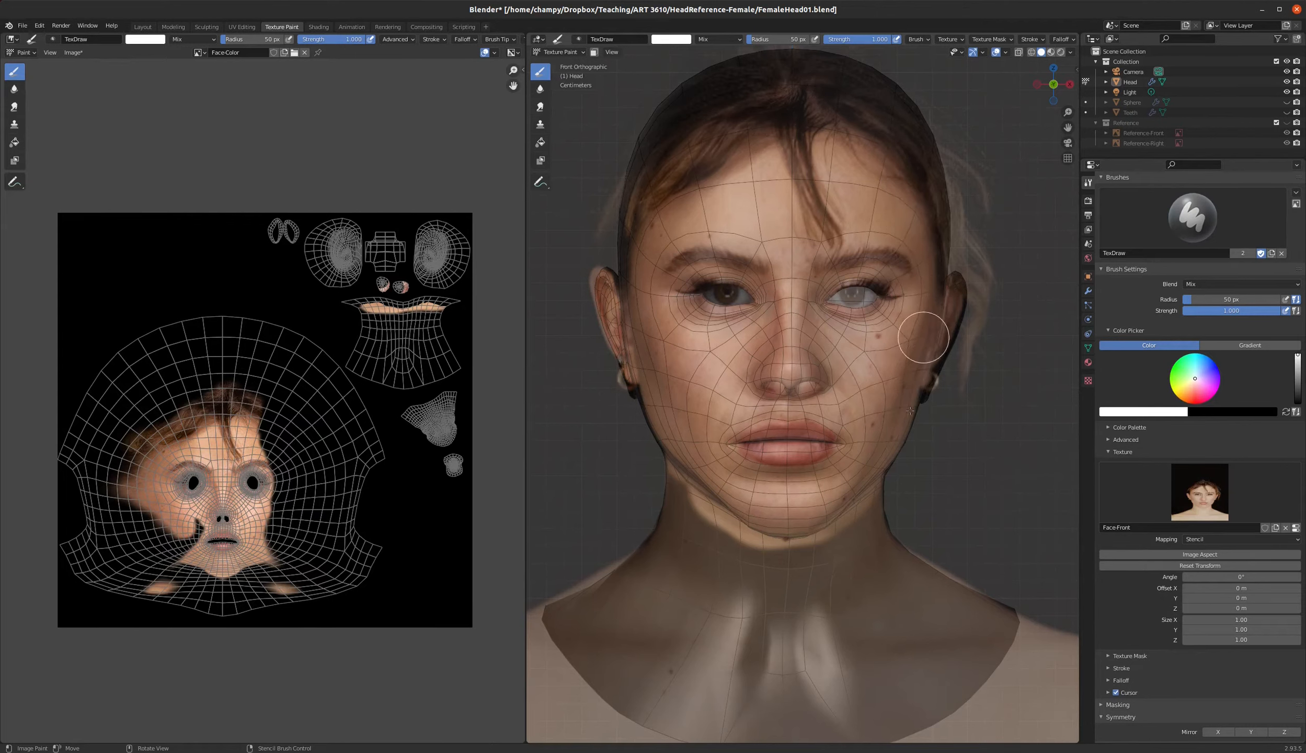
mouse_move(841, 530)
left_mouse_down()
mouse_move(800, 554)
mouse_move(722, 559)
mouse_move(642, 534)
mouse_move(612, 598)
mouse_move(627, 612)
mouse_move(768, 617)
mouse_move(573, 648)
mouse_move(774, 653)
mouse_move(575, 685)
mouse_move(815, 716)
mouse_move(752, 703)
mouse_move(935, 677)
mouse_move(964, 645)
mouse_move(920, 625)
mouse_move(940, 609)
mouse_move(962, 619)
mouse_move(920, 591)
mouse_move(779, 626)
left_mouse_up()
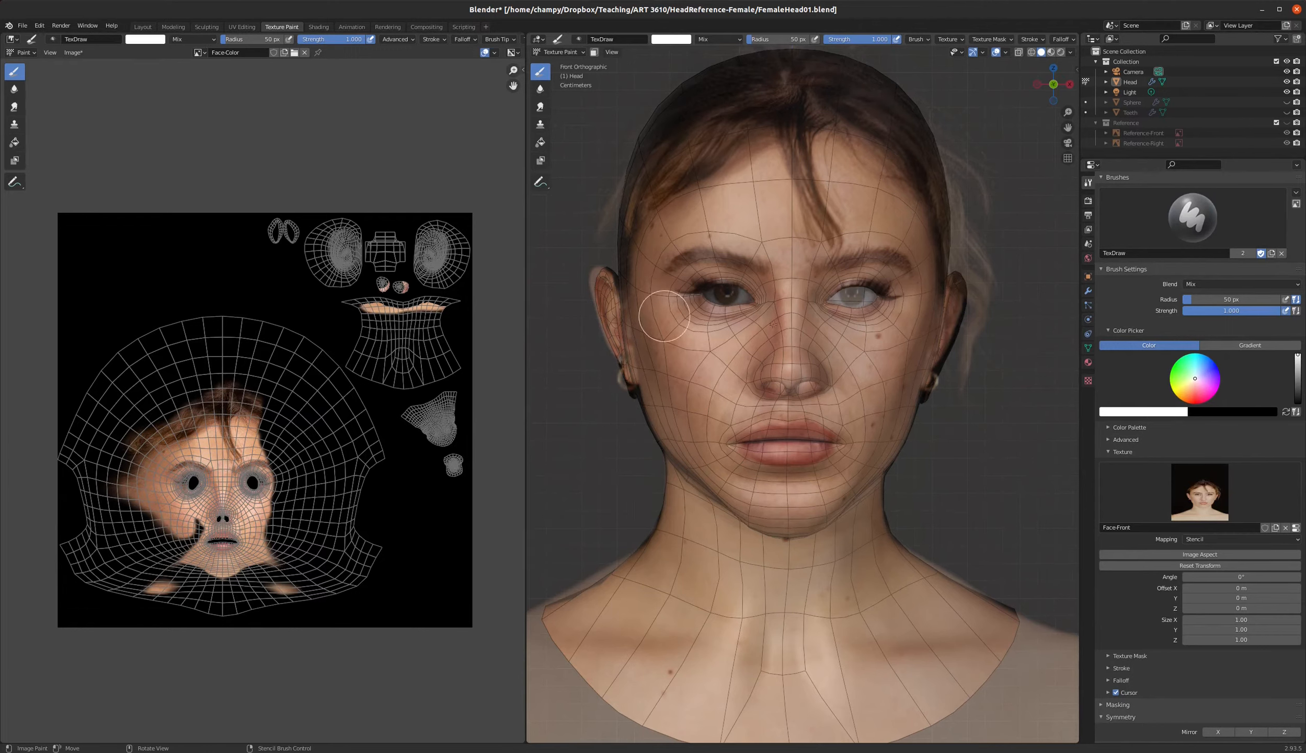
left_click_drag(872, 361, 828, 400)
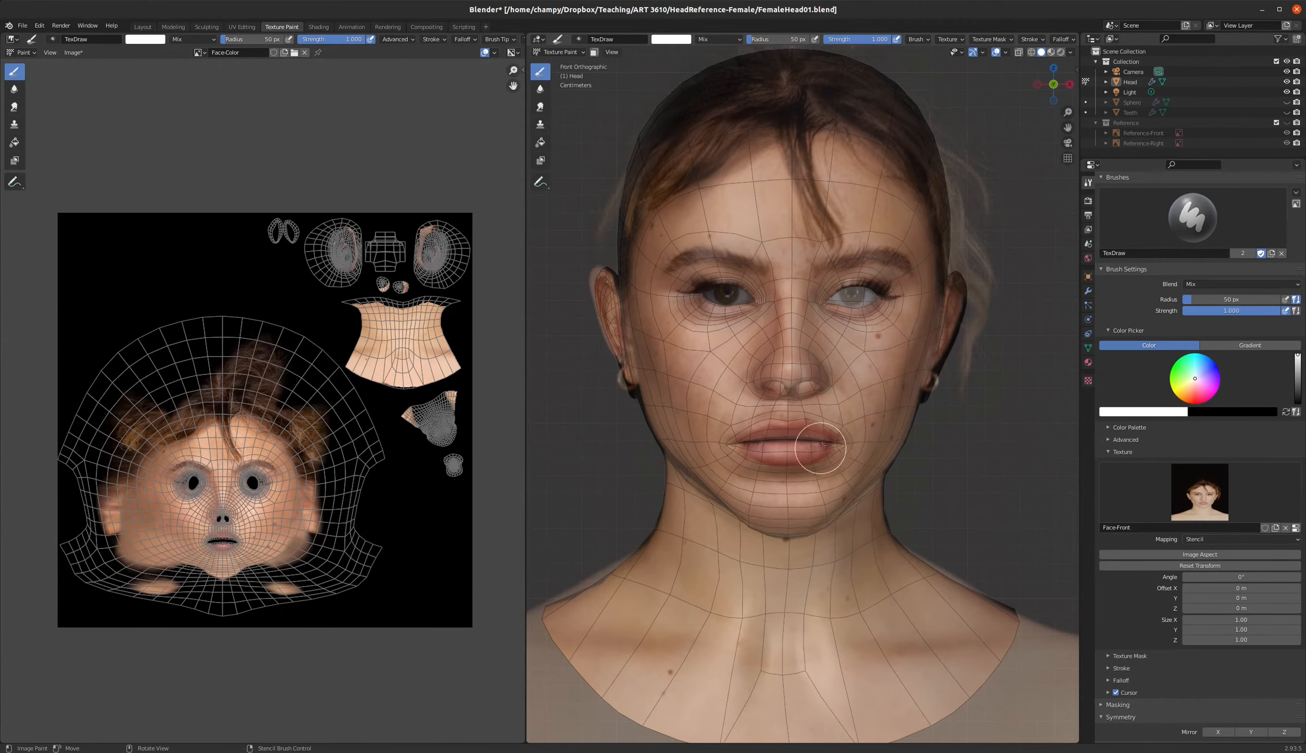
- Unlink the Face-Front texture from the TexDraw brush
scroll(159, 424, "up", 4)
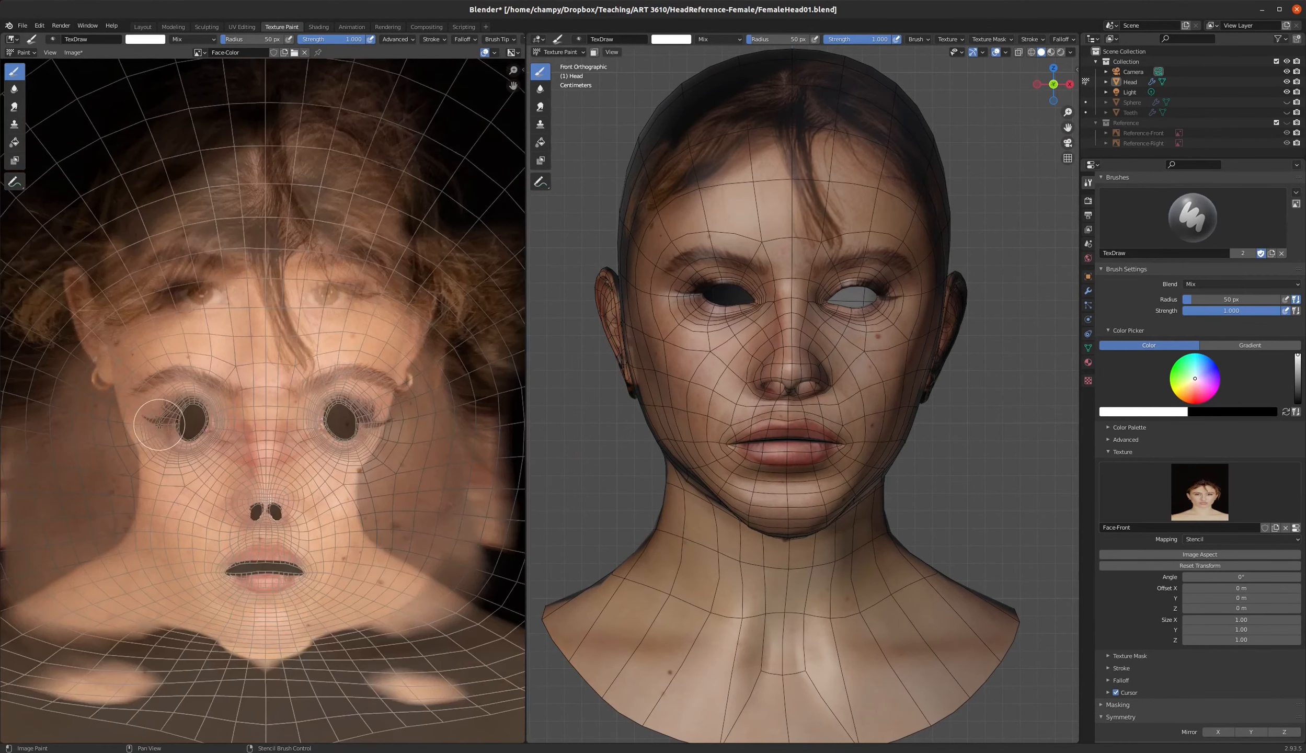
scroll(375, 578, "up", 1)
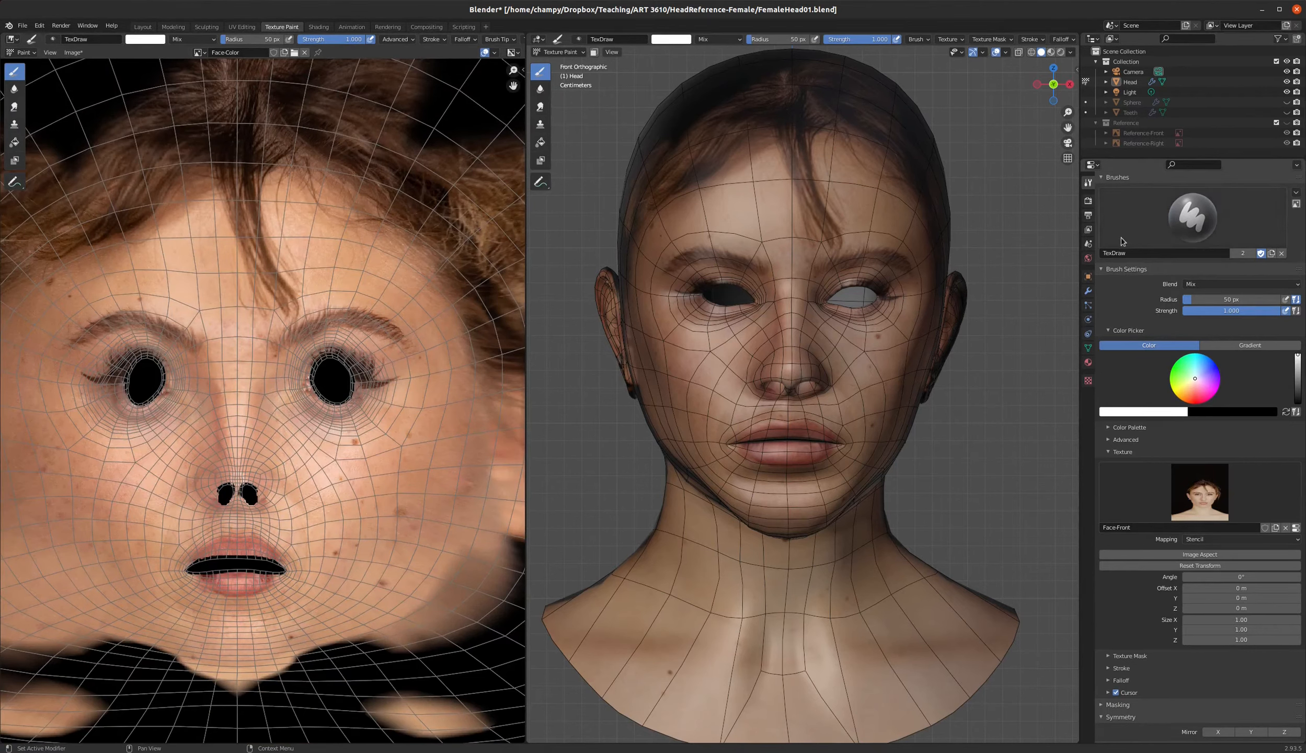
left_click(1285, 527)
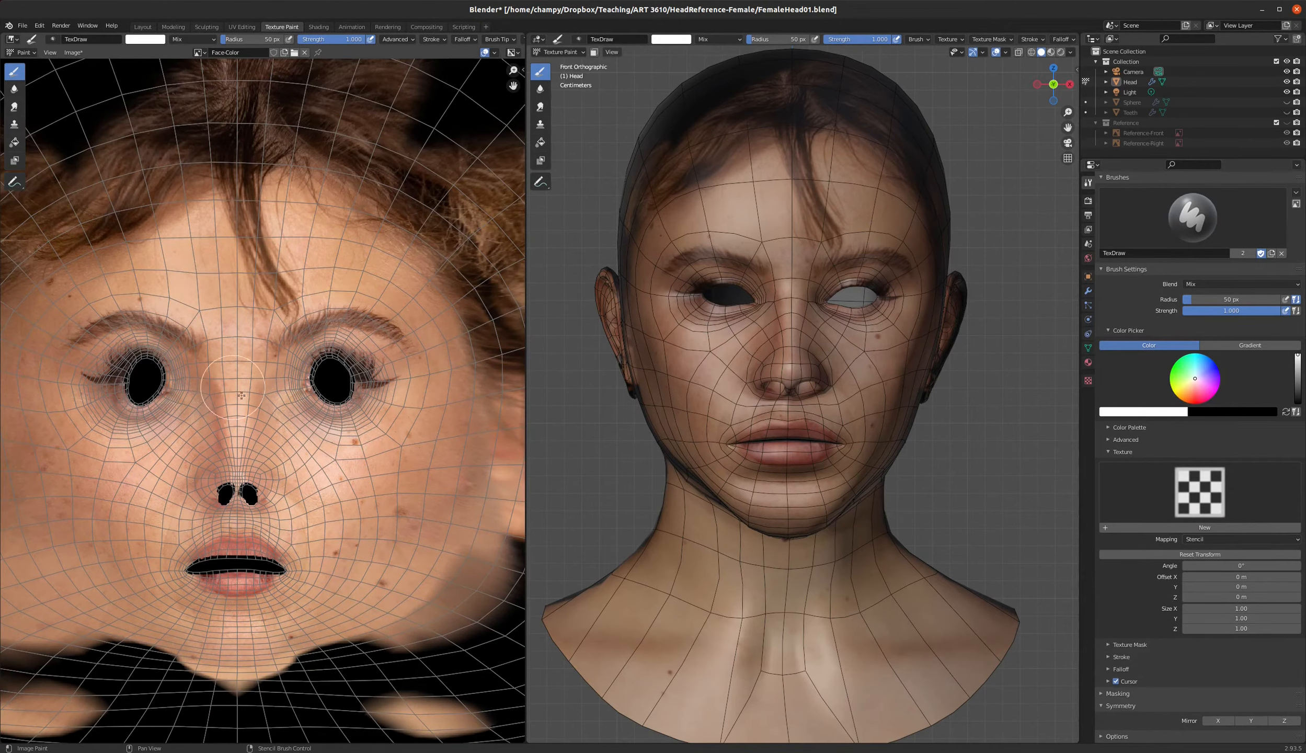
- Examine the Face-Color texture in the image editor, checking the eyes, forehead, cheeks and blurred outer edges
scroll(233, 387, "down", 3)
scroll(174, 458, "up", 4)
scroll(174, 458, "down", 3)
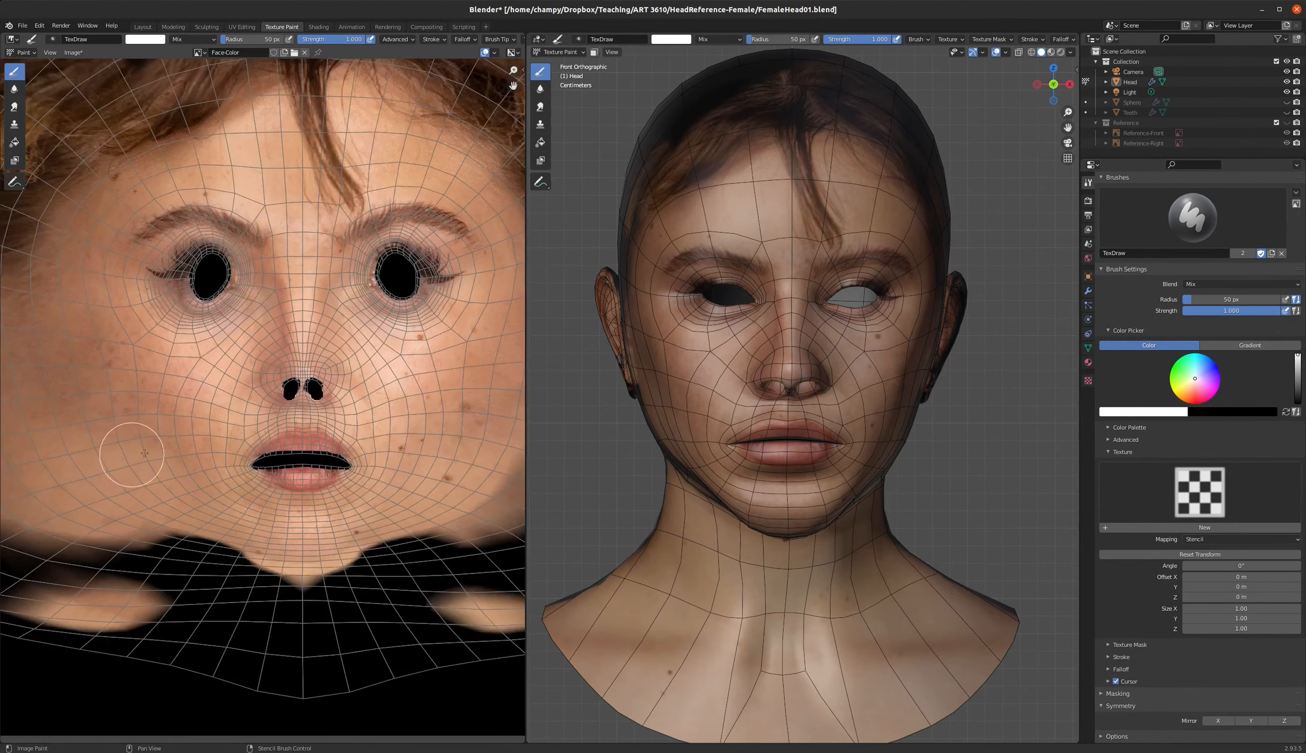
scroll(425, 470, "up", 5)
scroll(408, 520, "down", 2)
scroll(409, 520, "down", 3)
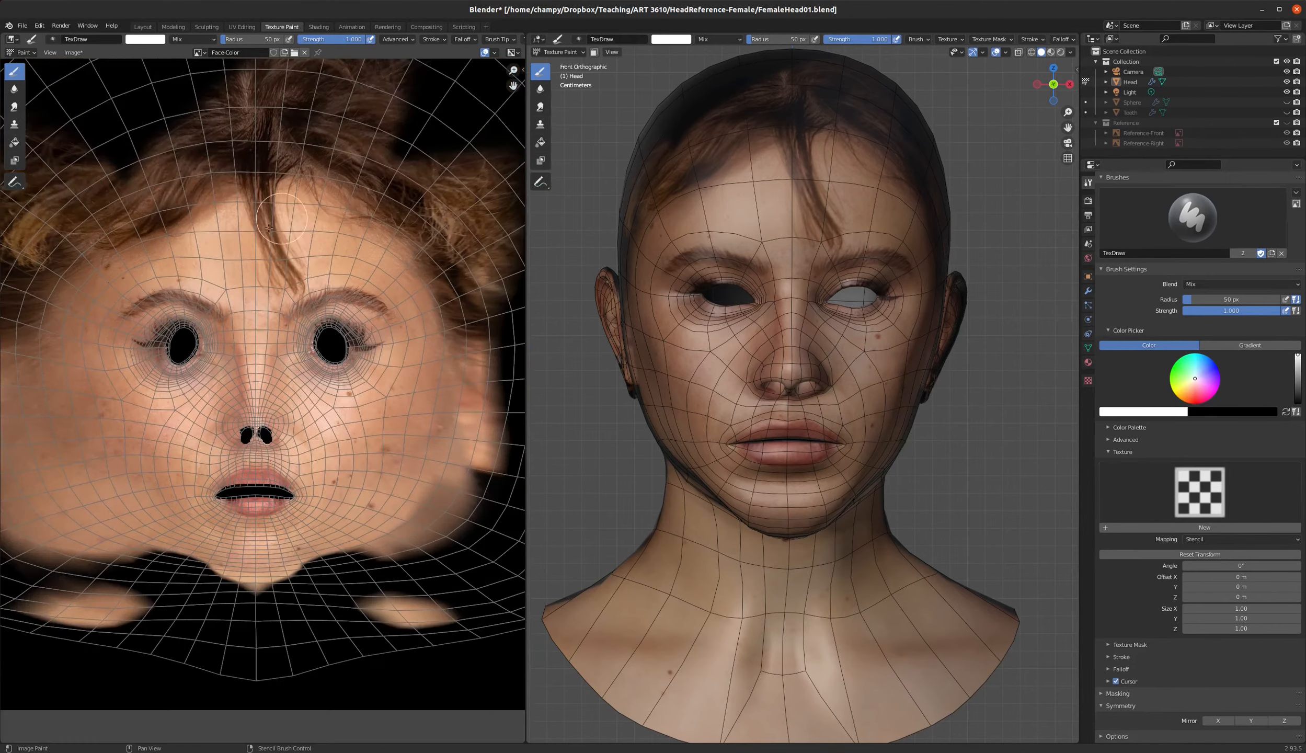
scroll(281, 218, "up", 3)
scroll(418, 302, "down", 1)
scroll(207, 345, "up", 4)
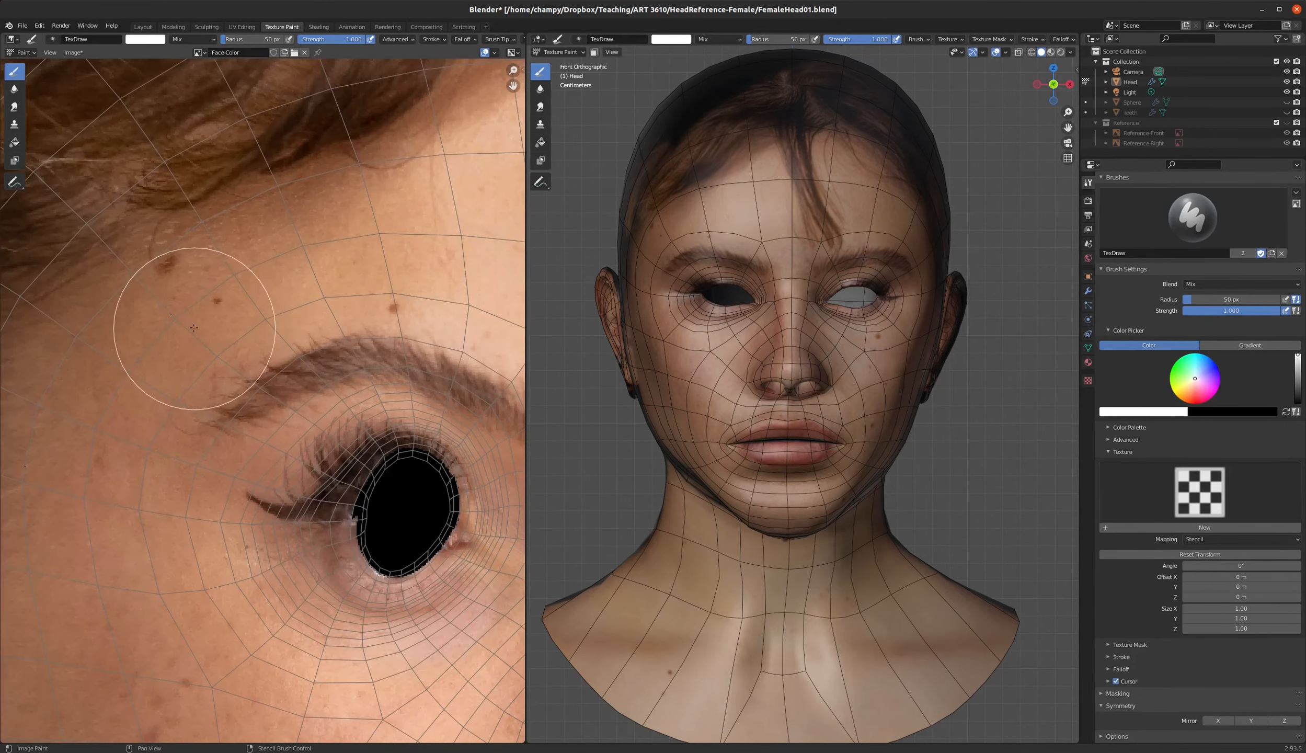
scroll(193, 283, "down", 5)
scroll(413, 327, "up", 1)
scroll(413, 327, "up", 2)
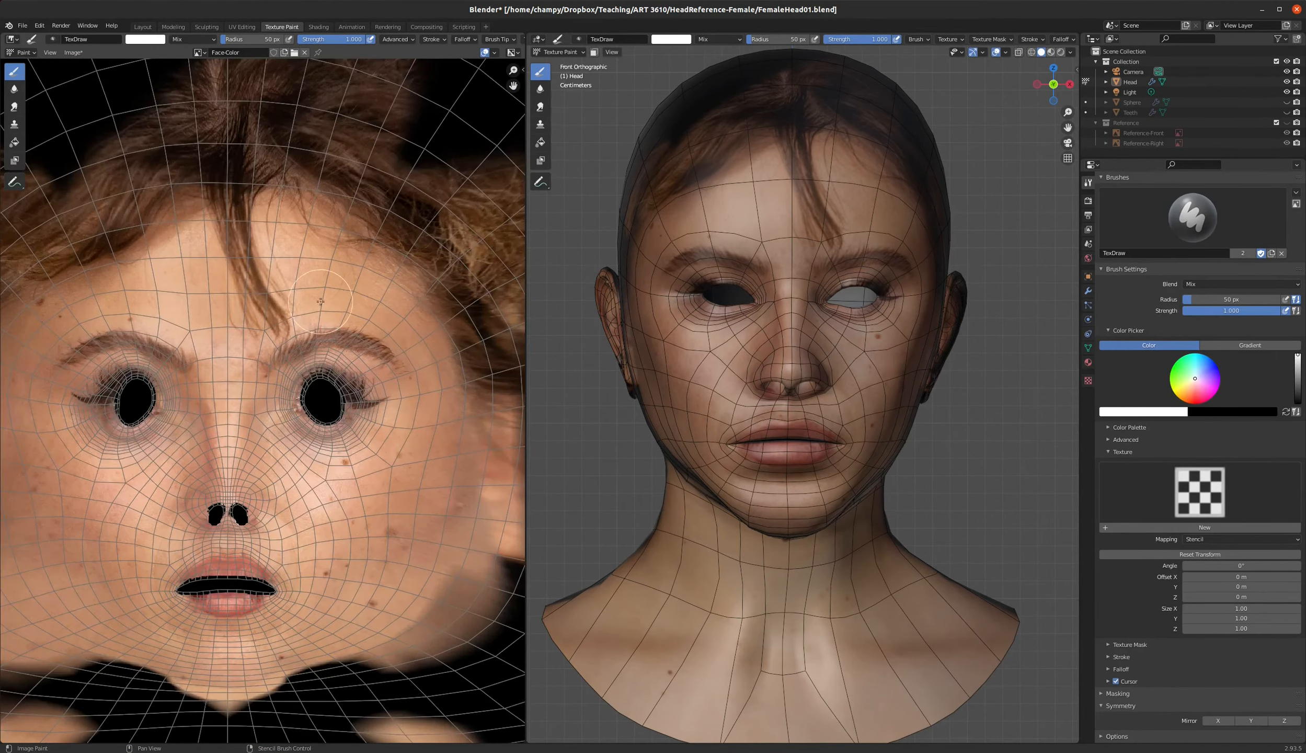
scroll(320, 303, "down", 1)
scroll(418, 444, "up", 4)
scroll(455, 411, "down", 5)
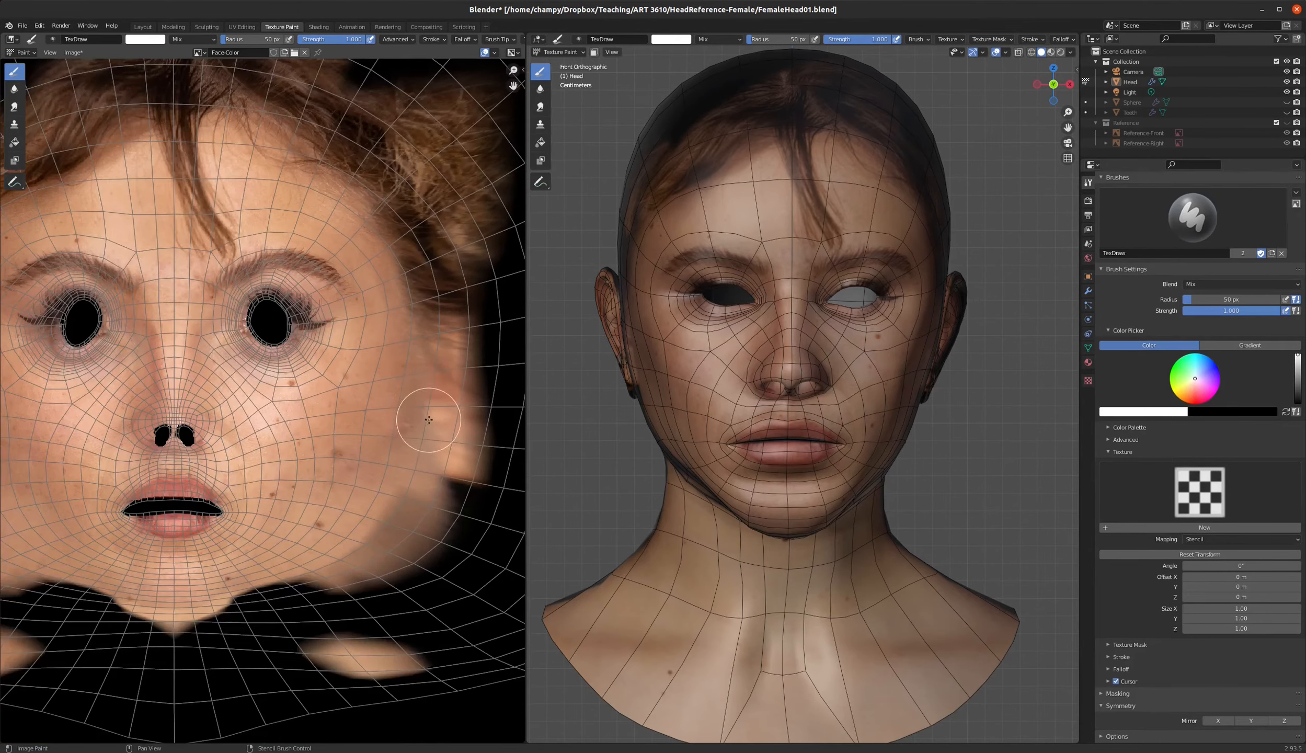
scroll(429, 418, "down", 1)
- Examine the painted head from the side and at an angle for stretched or blurred texture on the cheeks and temple
middle_click_drag(894, 334, 810, 321)
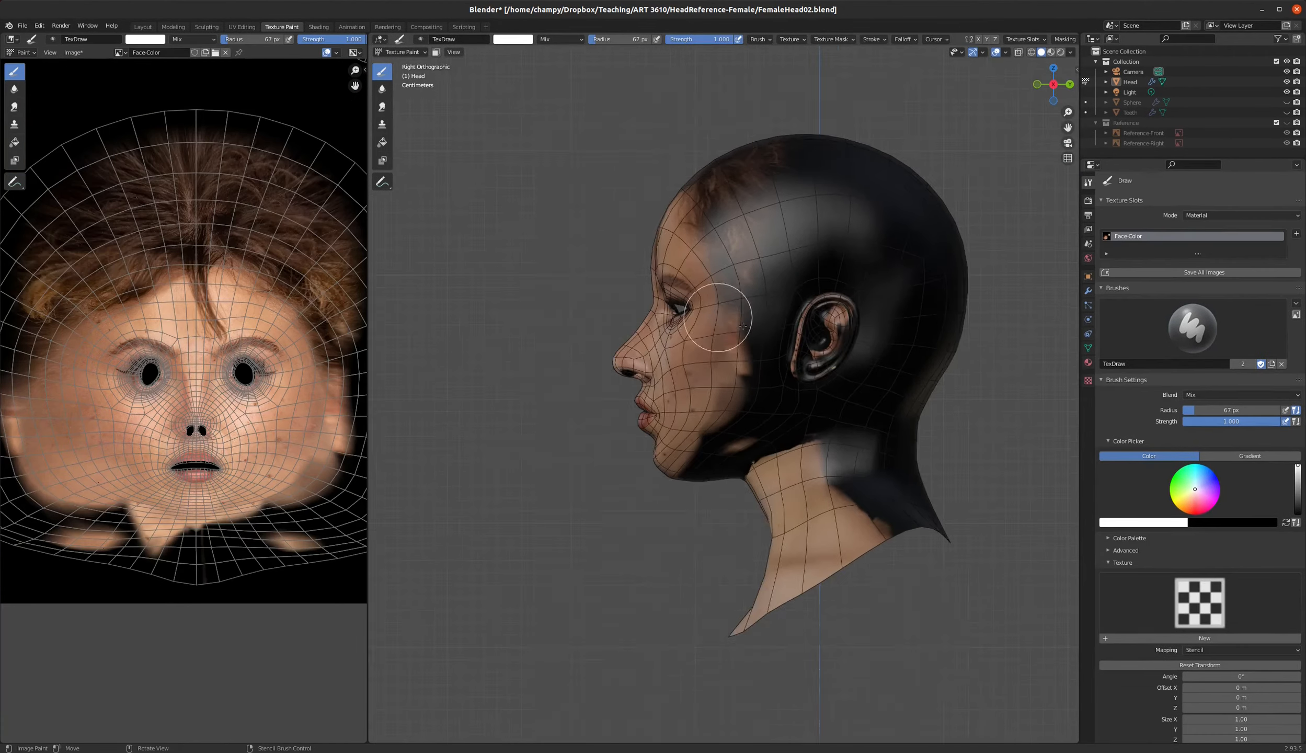
scroll(732, 339, "up", 6)
scroll(716, 330, "down", 2)
scroll(758, 314, "up", 4)
scroll(753, 329, "down", 3)
scroll(727, 334, "up", 5)
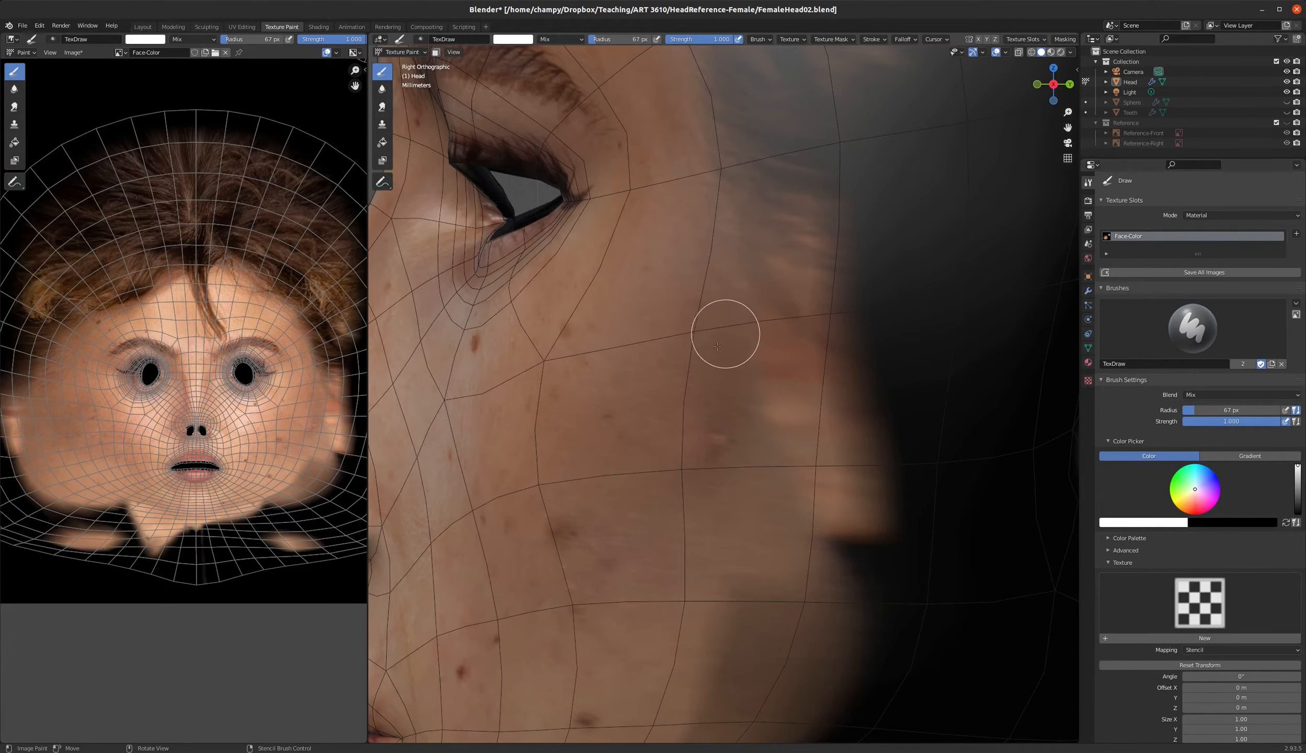
scroll(669, 373, "down", 5)
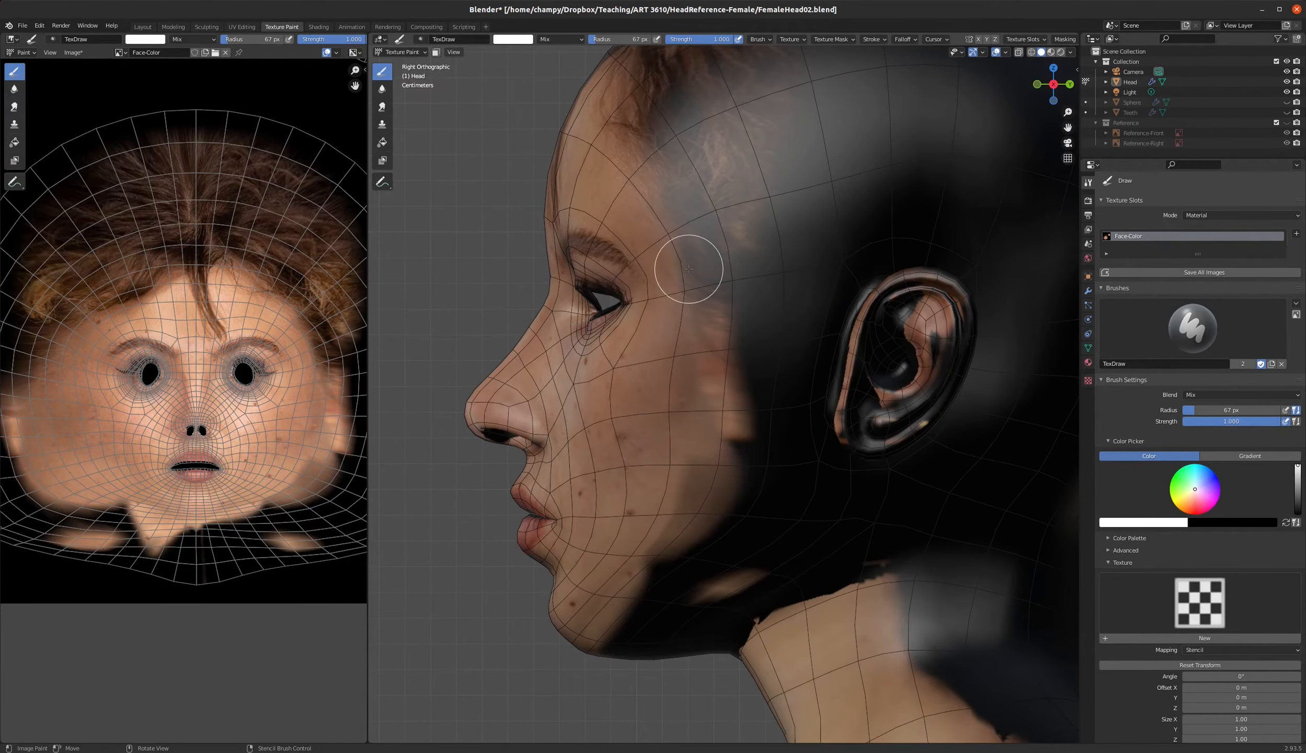
scroll(650, 379, "down", 3)
middle_click_drag(604, 385, 702, 385)
scroll(701, 385, "up", 5)
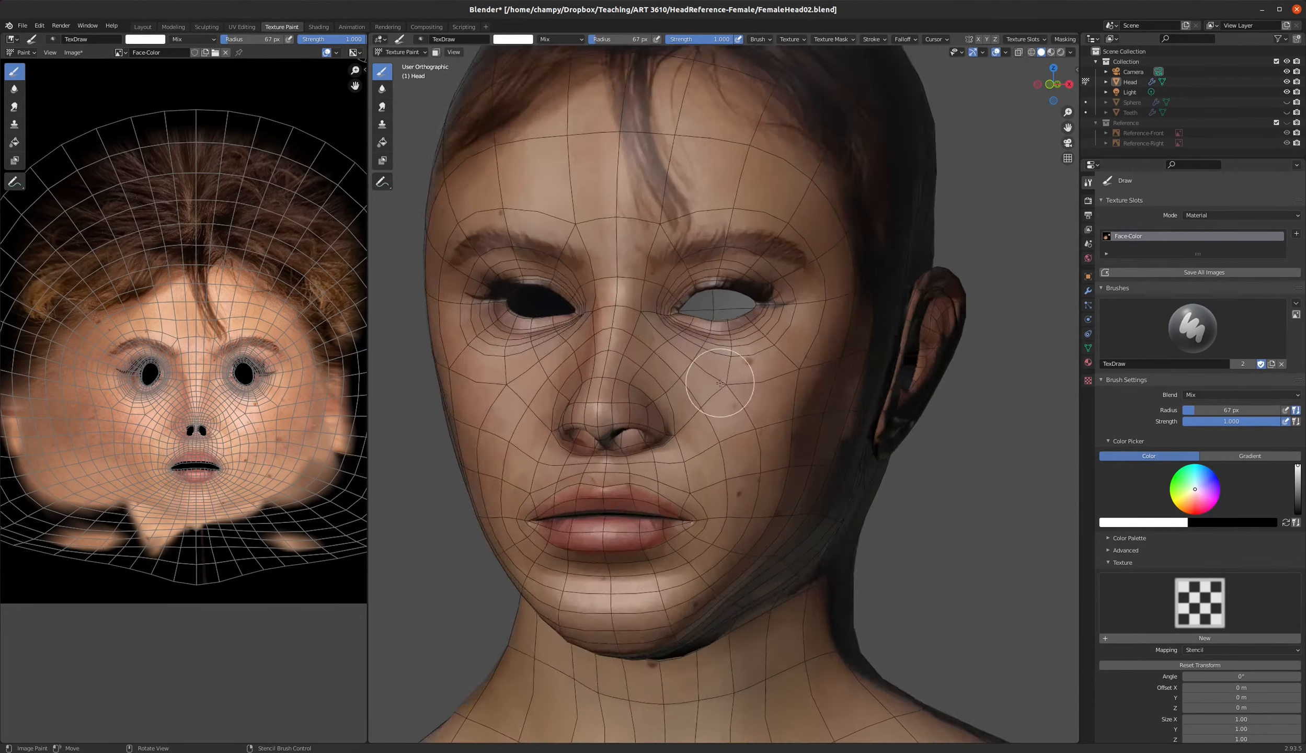
scroll(694, 377, "down", 5)
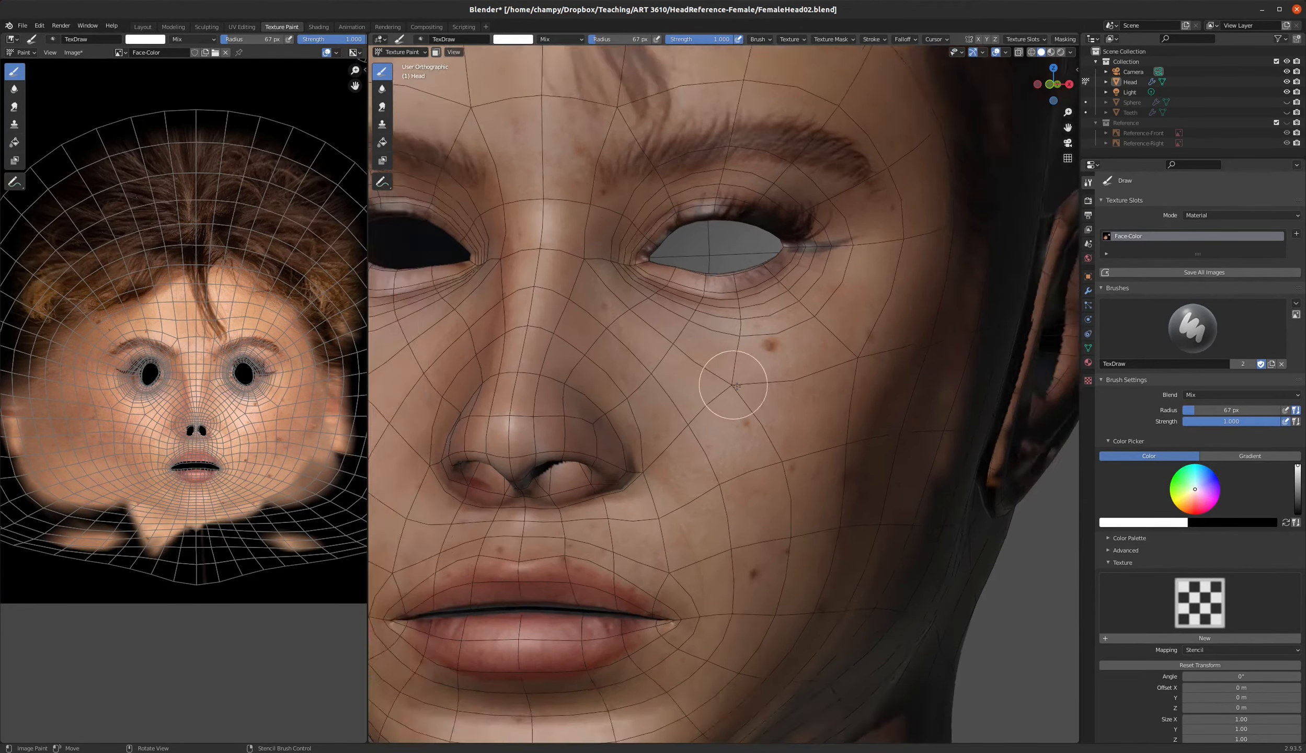
scroll(695, 343, "down", 2)
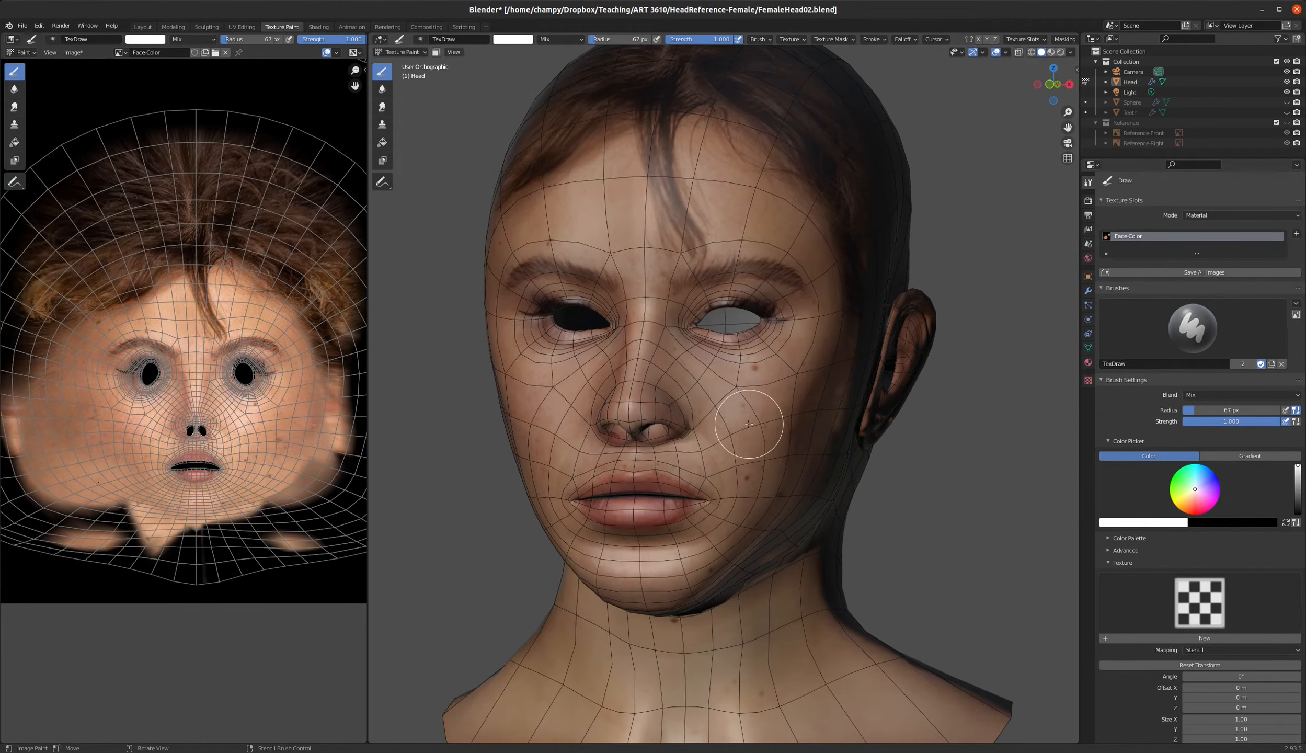
scroll(698, 448, "up", 5)
scroll(697, 449, "down", 5)
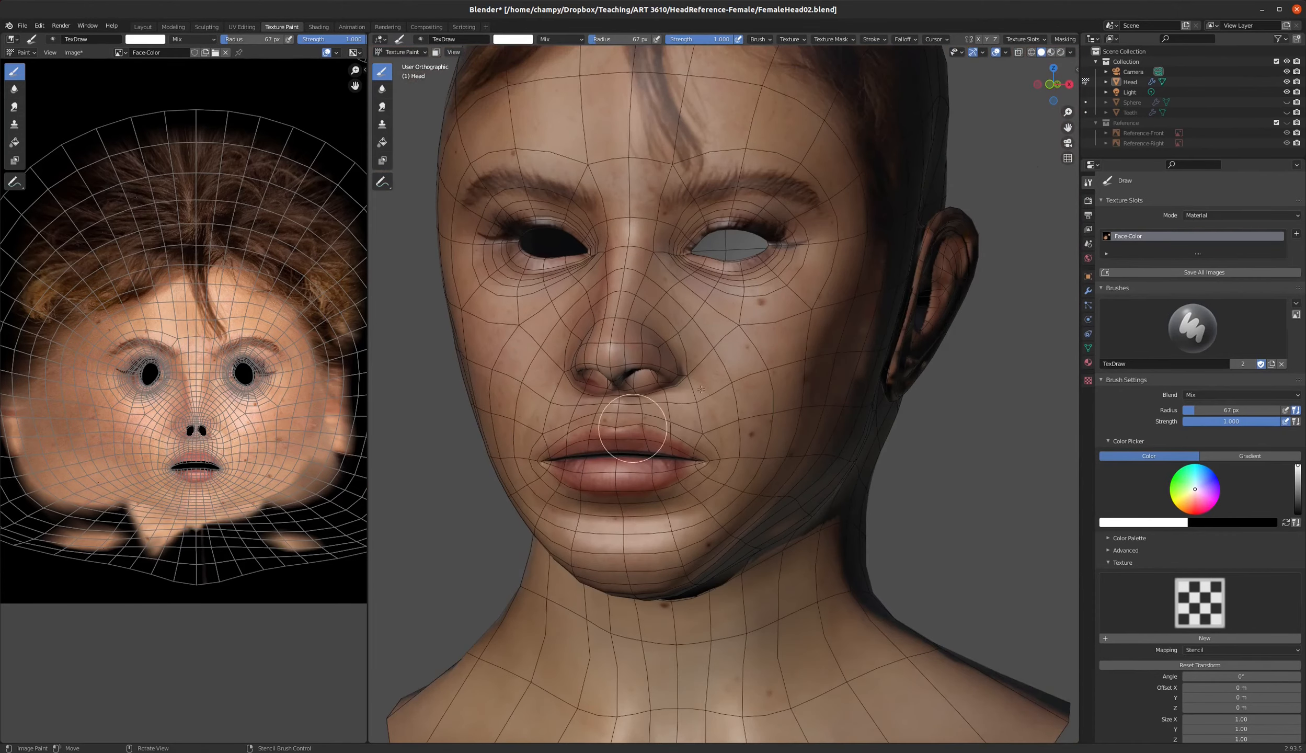
- Examine the head's side in the right orthographic view for unpainted or blurred areas around the cheek, ear, jaw and neck
middle_click_drag(697, 449, 737, 343)
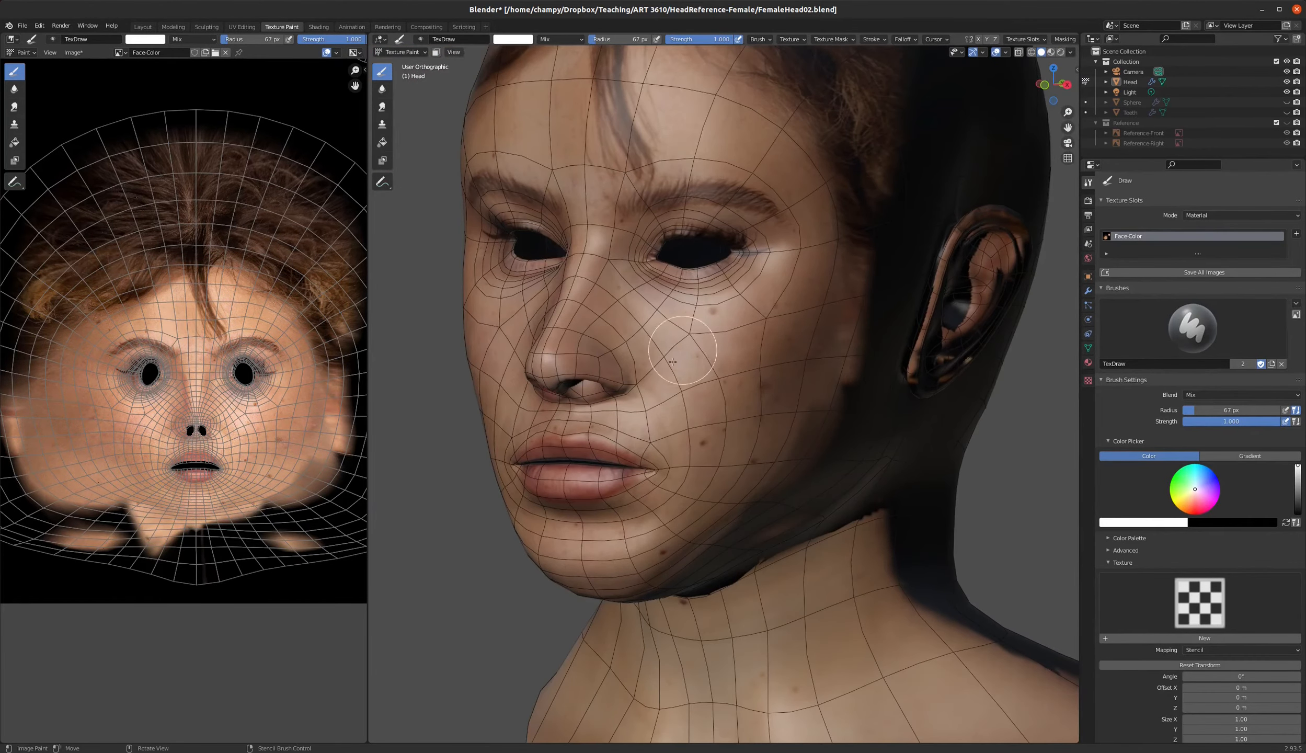
scroll(686, 373, "up", 5)
key("KP_3")
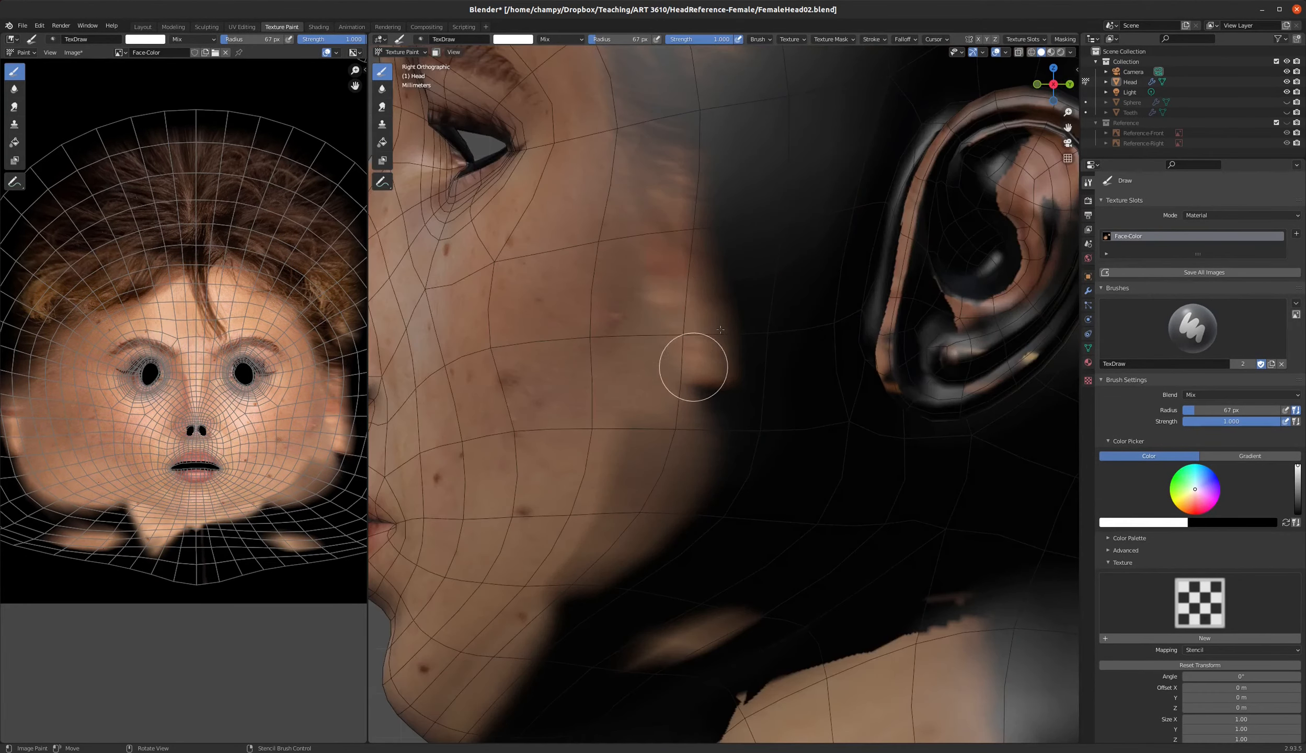
scroll(693, 418, "down", 6)
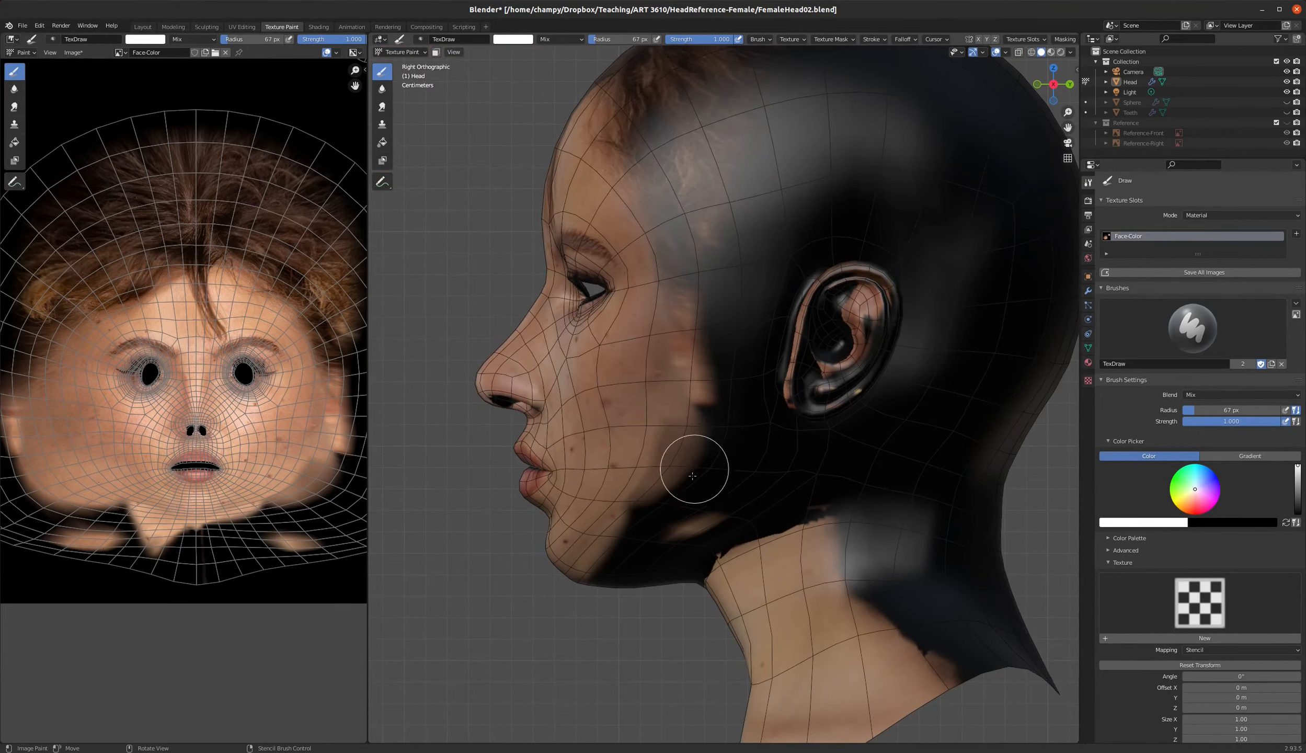
scroll(695, 458, "down", 2)
scroll(753, 408, "down", 2, "shift")
middle_click_drag(749, 400, 741, 372, "shift")
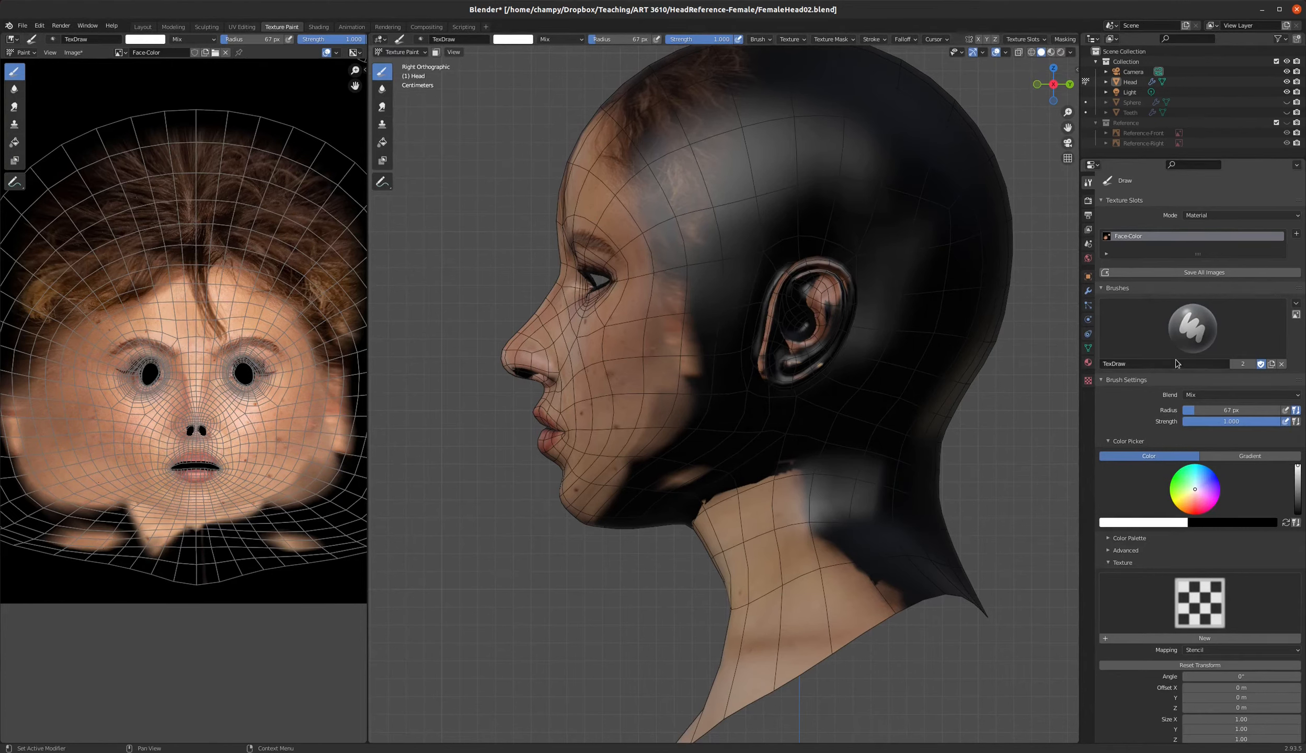
- Add a new texture to the TexDraw brush and name it Face-Side
scroll(1154, 527, "down", 4)
left_click(1144, 557)
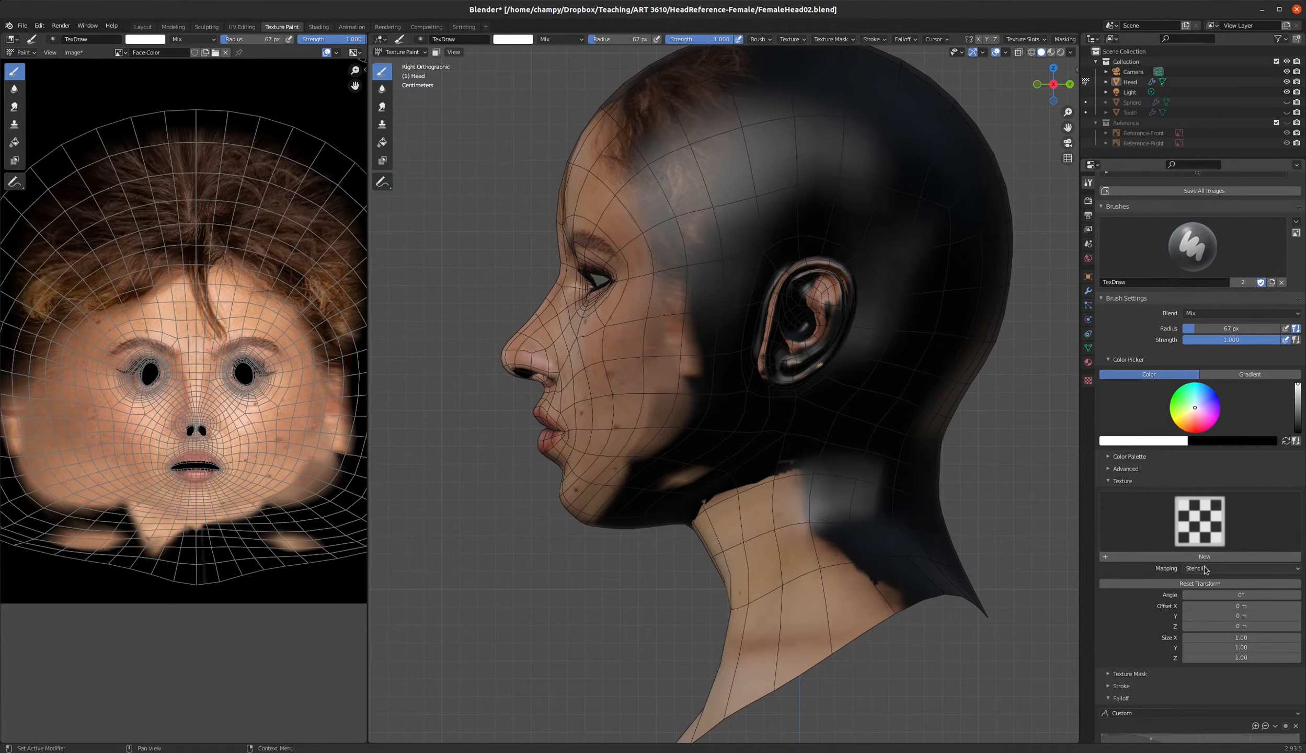
double_click(1139, 556)
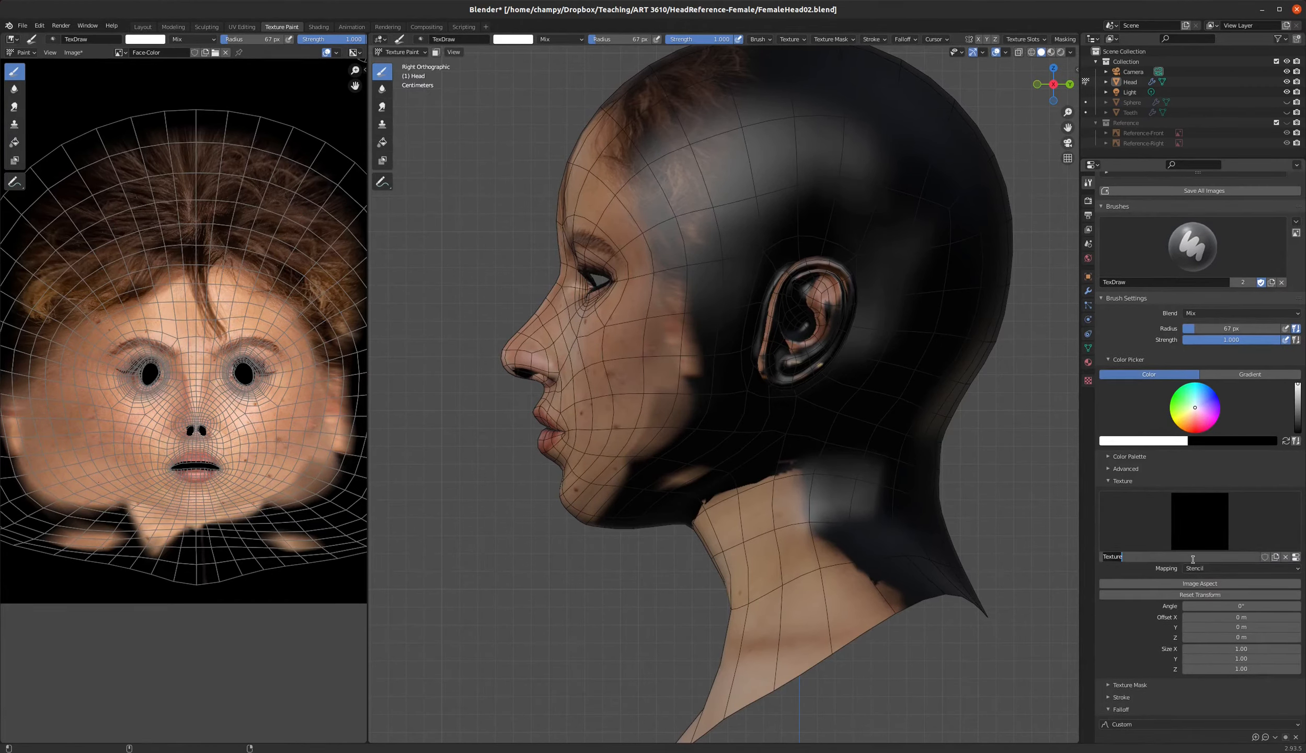
type("Face-Side")
key("Return")
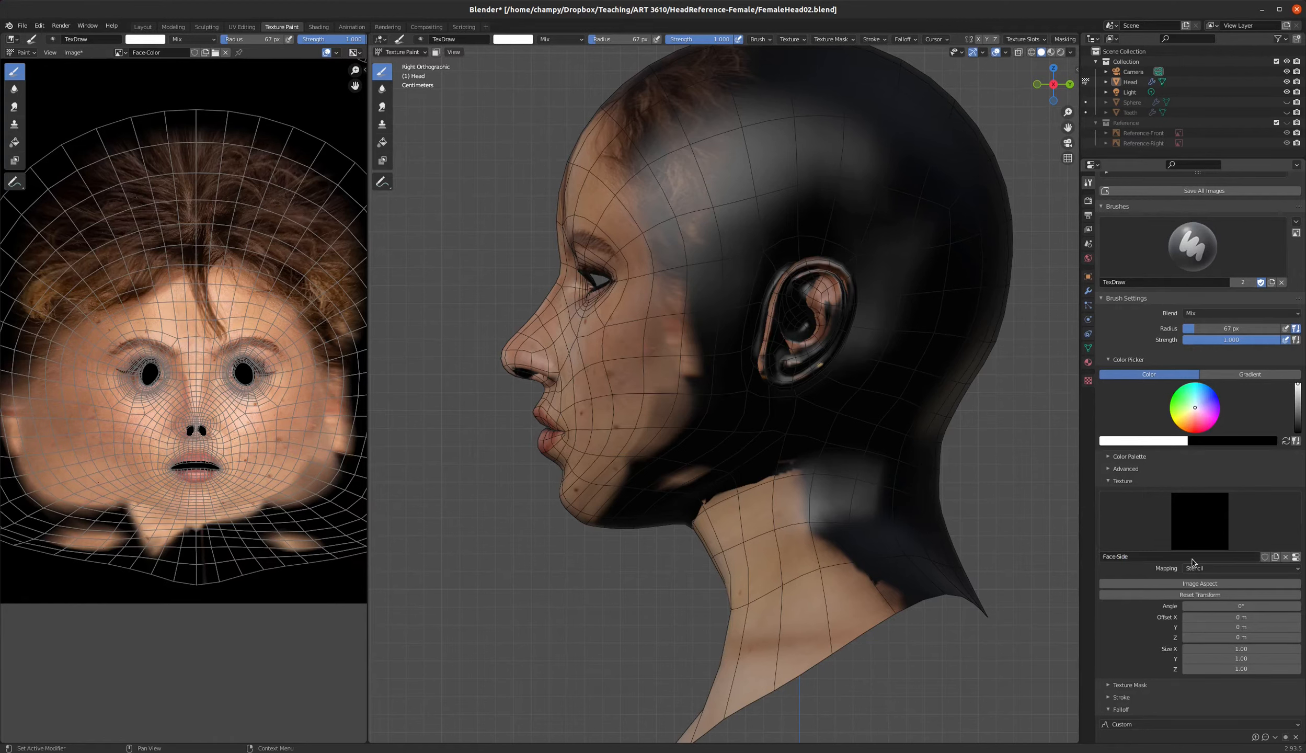
- Assign the existing HeadModel-2.jpg image to the Face-Side brush texture
left_click(1088, 383)
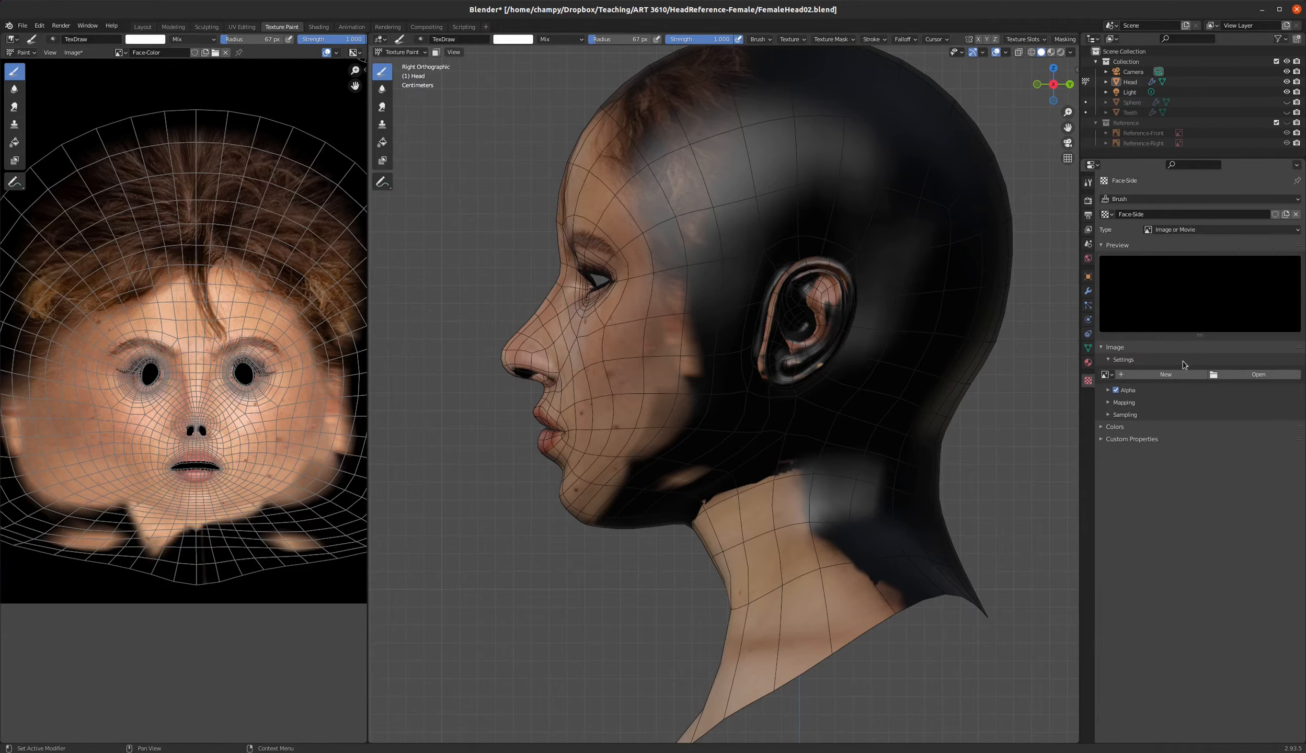
left_click(1108, 374)
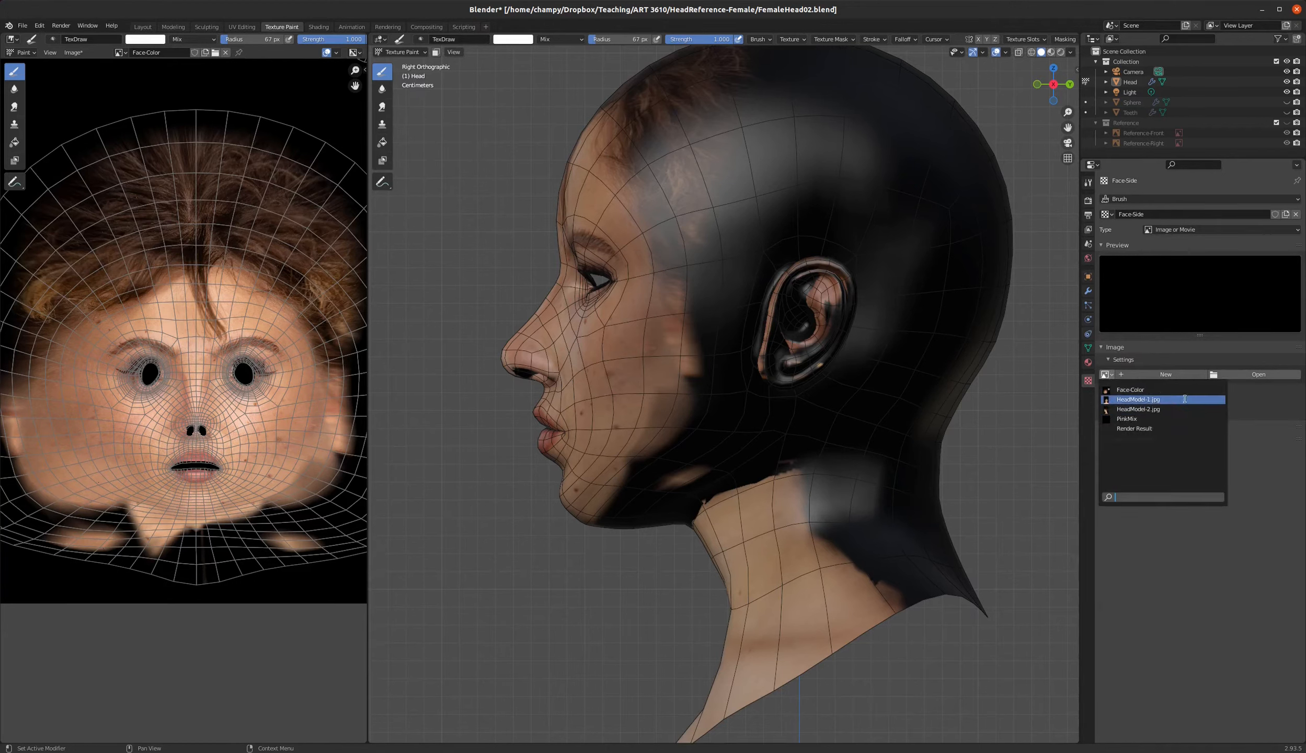
left_click(1152, 413)
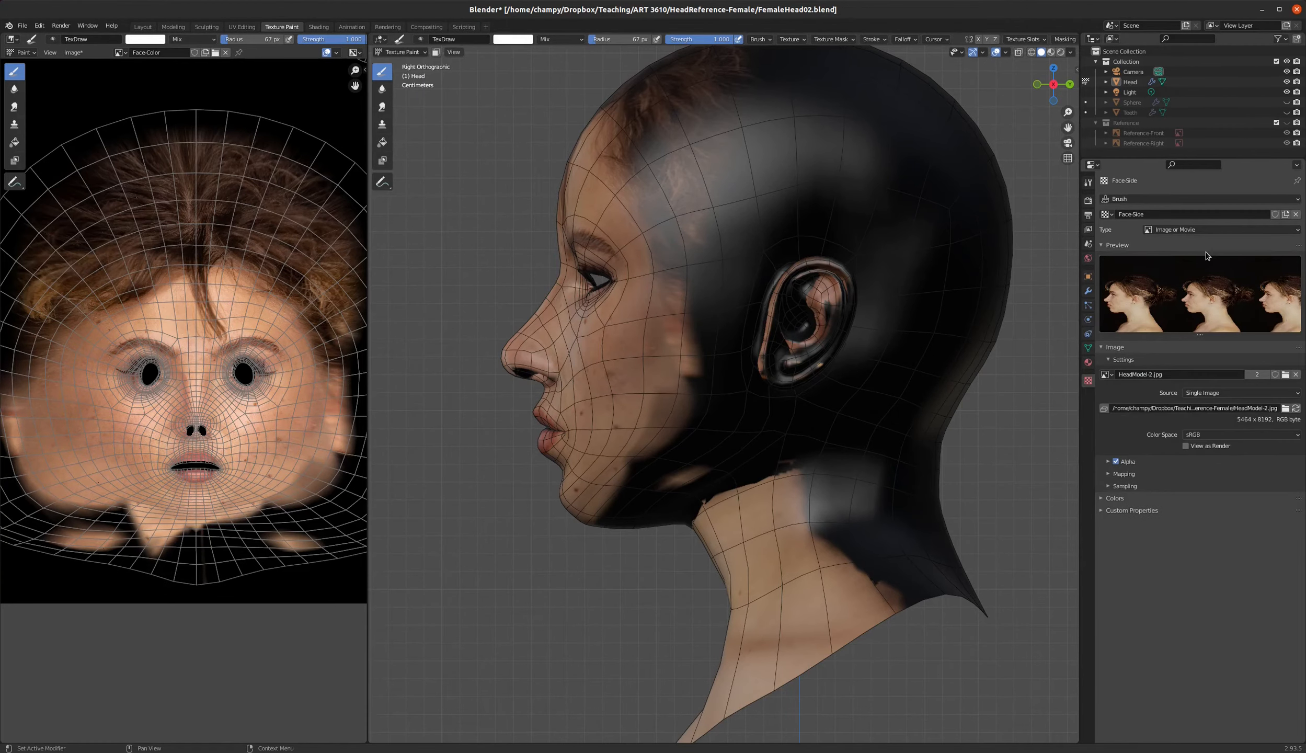
- Enable X-axis mirror symmetry for the paint brush
left_click(1089, 182)
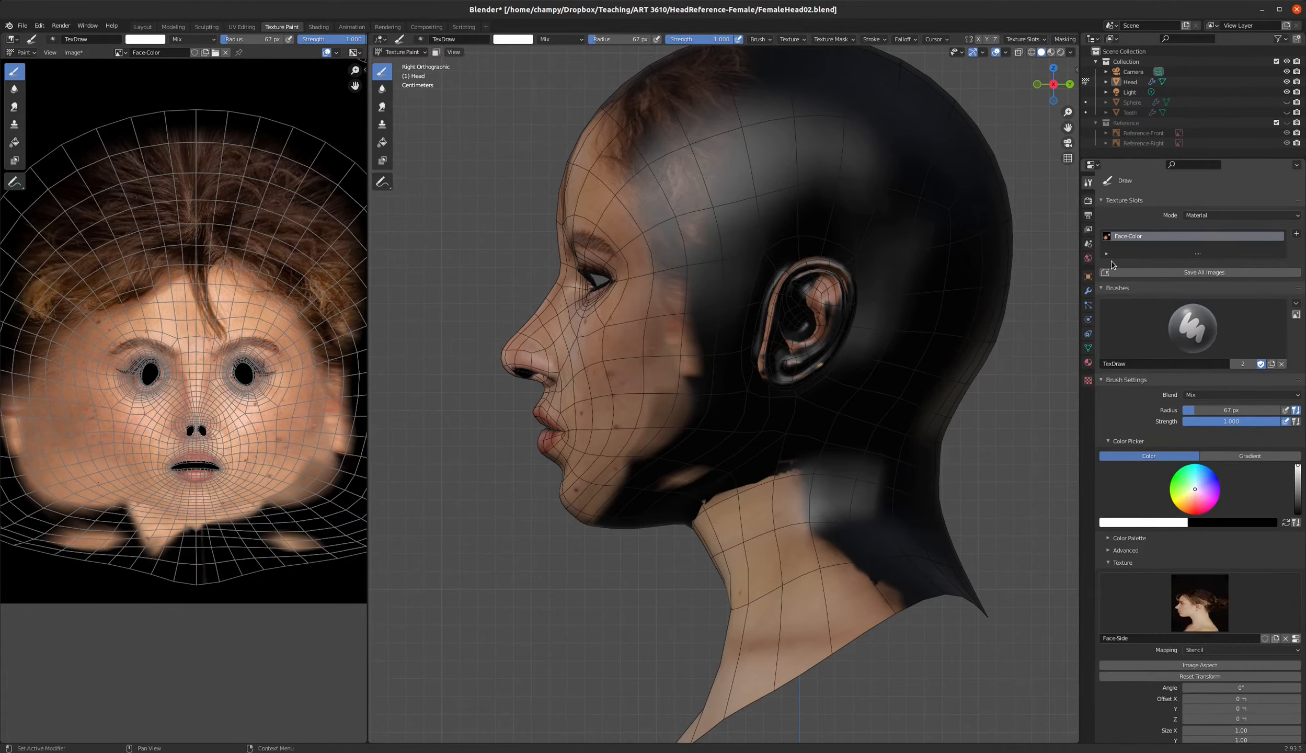
scroll(1132, 309, "down", 10)
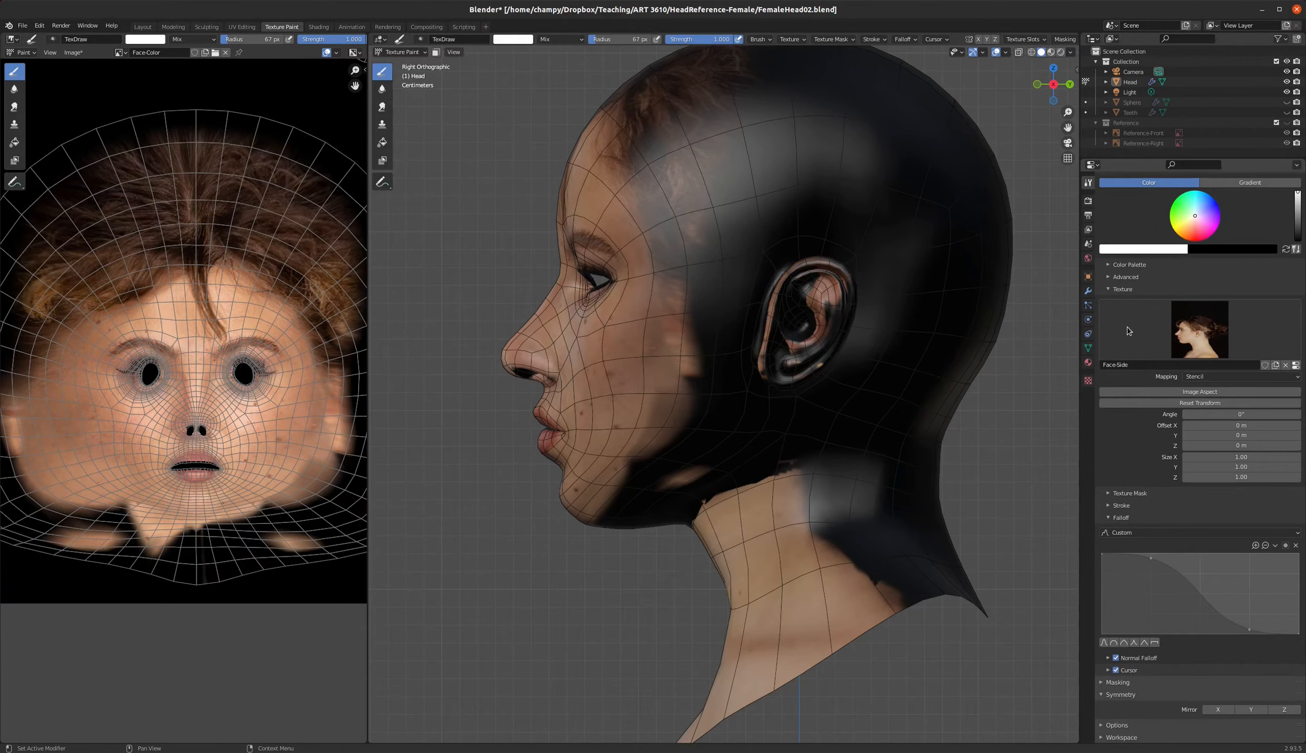
left_click(1101, 695)
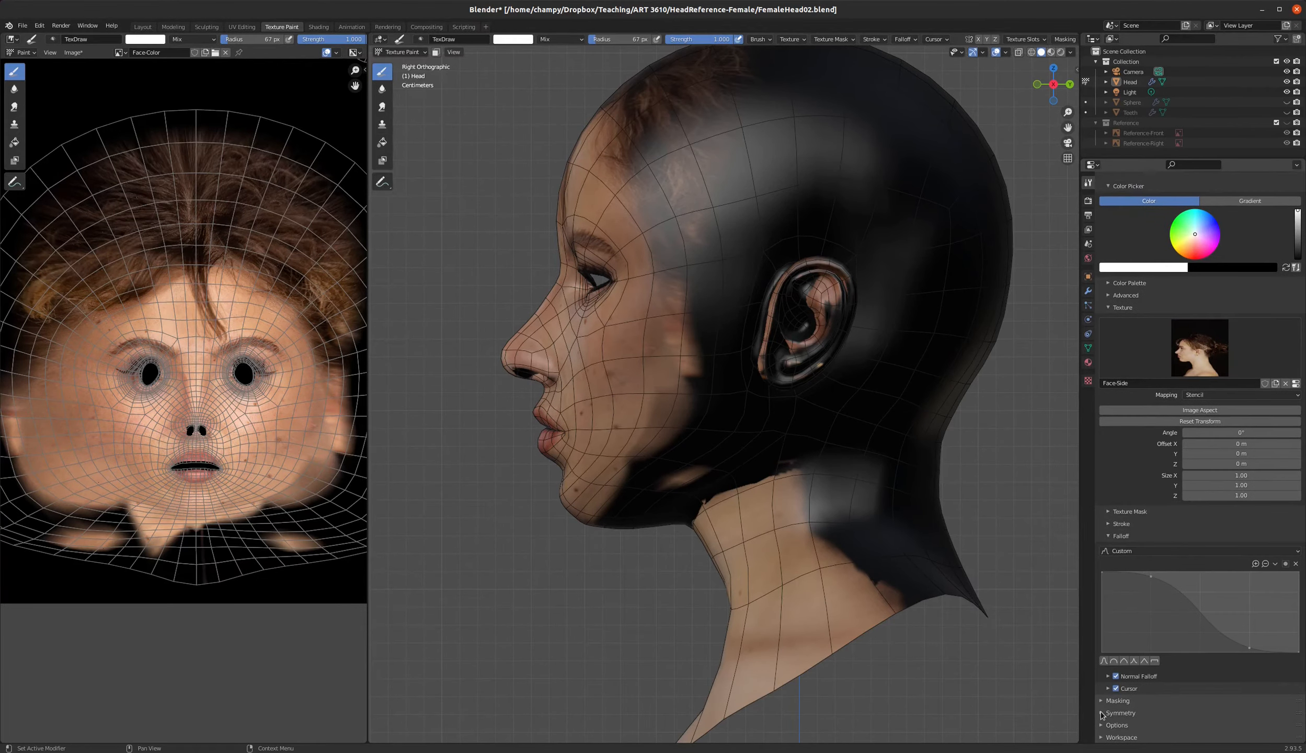
left_click(1102, 713)
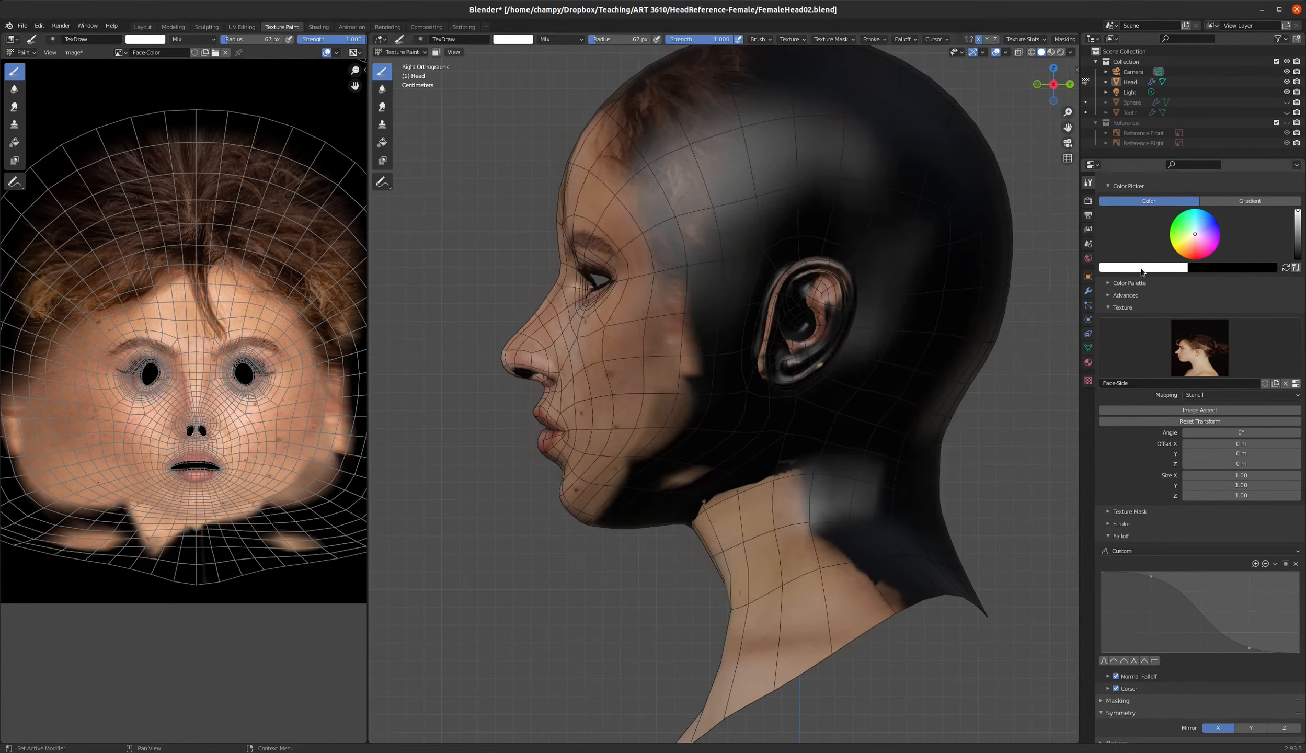
- Fit the side-photo stencil to the head's profile and paint the cheek, side hair, area around the ear and back of the neck
mouse_move(891, 190)
right_mouse_down("shift")
mouse_move(880, 203)
mouse_move(912, 195)
mouse_move(848, 184)
mouse_move(878, 222)
mouse_move(851, 223)
mouse_move(859, 212)
right_mouse_up("shift")
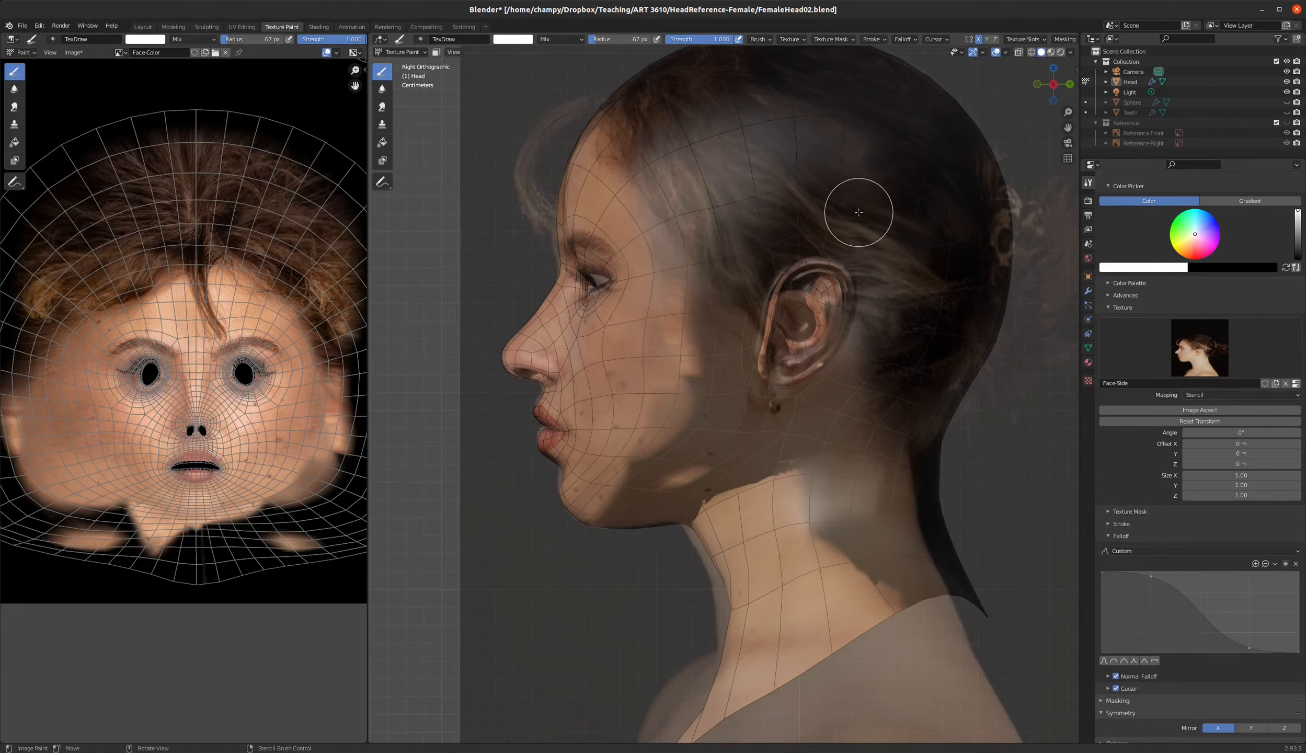
mouse_move(677, 344)
left_mouse_down()
mouse_move(688, 309)
mouse_move(722, 370)
mouse_move(742, 232)
mouse_move(691, 124)
mouse_move(827, 155)
mouse_move(836, 190)
mouse_move(834, 131)
mouse_move(869, 160)
mouse_move(903, 282)
mouse_move(871, 354)
mouse_move(764, 431)
mouse_move(773, 402)
mouse_move(808, 379)
mouse_move(841, 438)
left_mouse_up()
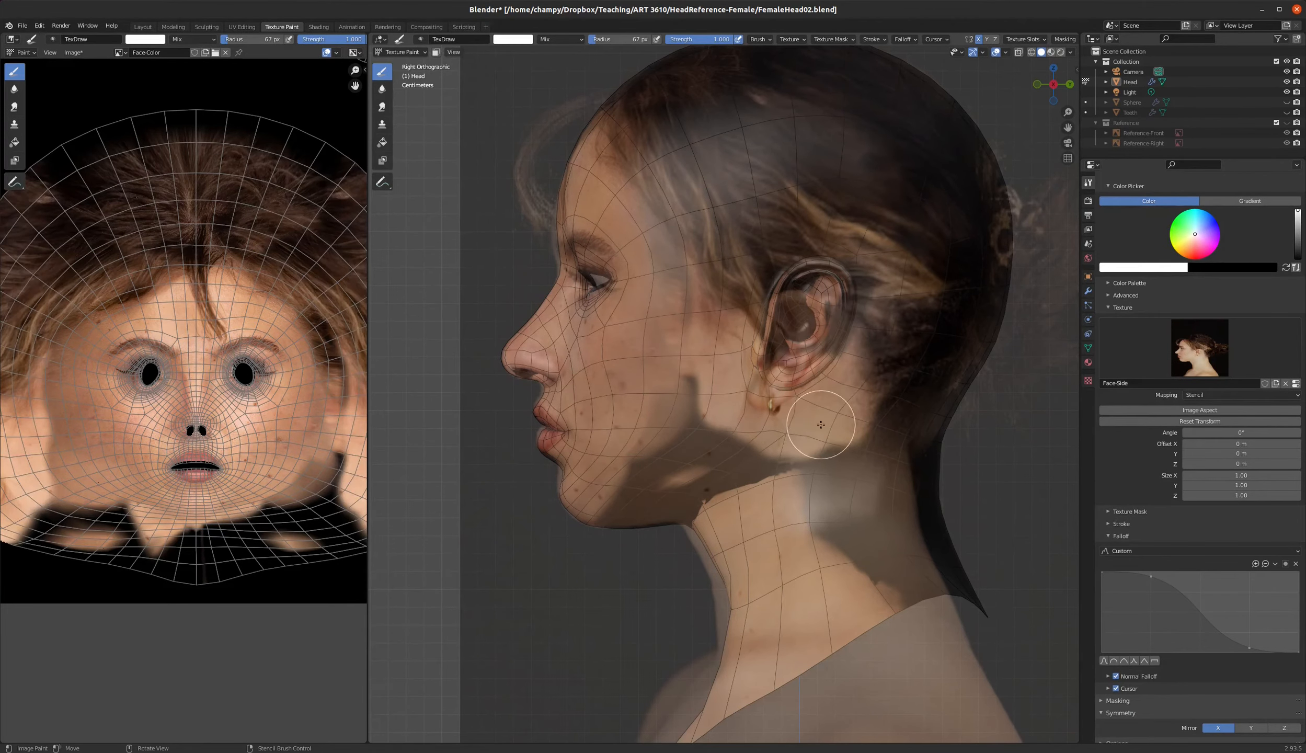
key("ctrl+z")
mouse_move(728, 373)
left_mouse_down()
mouse_move(699, 254)
mouse_move(714, 423)
mouse_move(777, 446)
mouse_move(884, 366)
mouse_move(826, 225)
mouse_move(802, 207)
mouse_move(759, 209)
mouse_move(740, 184)
mouse_move(806, 142)
mouse_move(829, 152)
left_mouse_up()
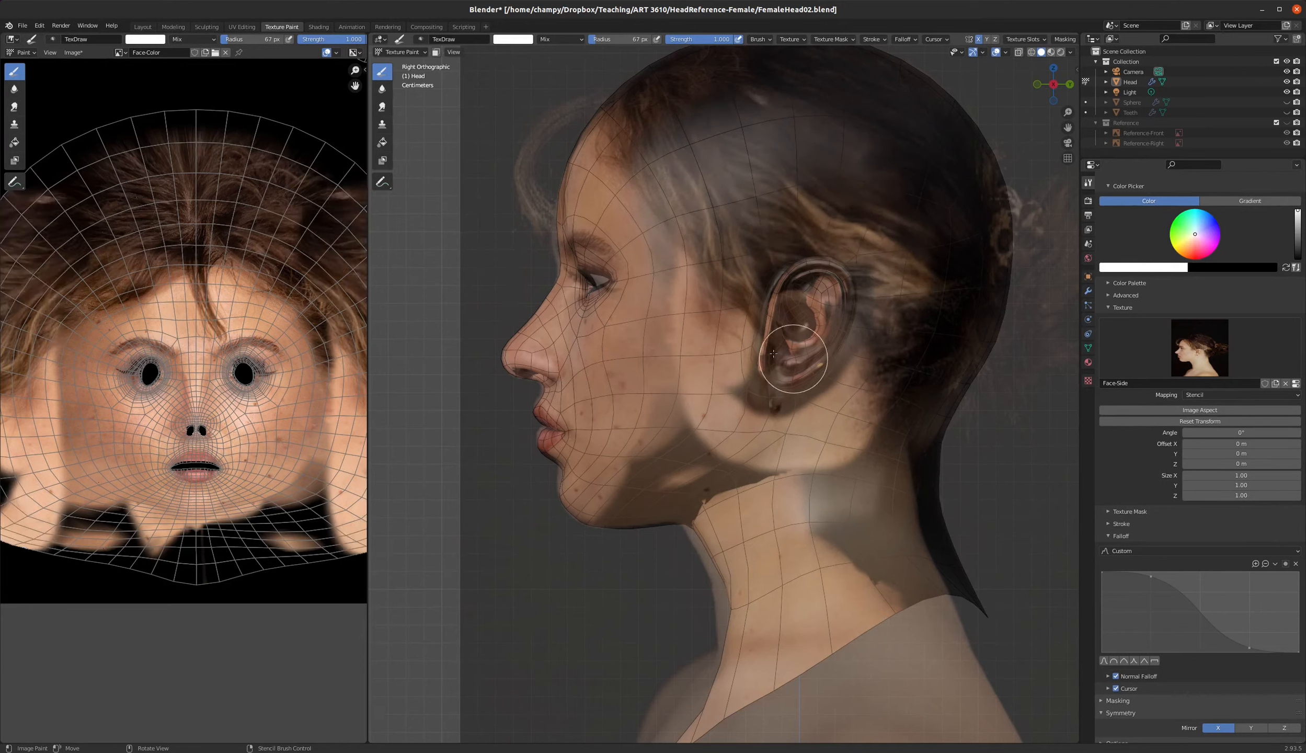
mouse_move(773, 354)
left_mouse_down()
mouse_move(761, 366)
mouse_move(763, 337)
mouse_move(805, 366)
mouse_move(839, 289)
mouse_move(738, 155)
mouse_move(738, 78)
mouse_move(896, 129)
mouse_move(931, 366)
mouse_move(911, 368)
mouse_move(904, 467)
mouse_move(875, 502)
mouse_move(890, 443)
mouse_move(939, 533)
mouse_move(921, 524)
mouse_move(895, 562)
mouse_move(851, 484)
mouse_move(826, 512)
mouse_move(862, 461)
mouse_move(865, 480)
left_mouse_up()
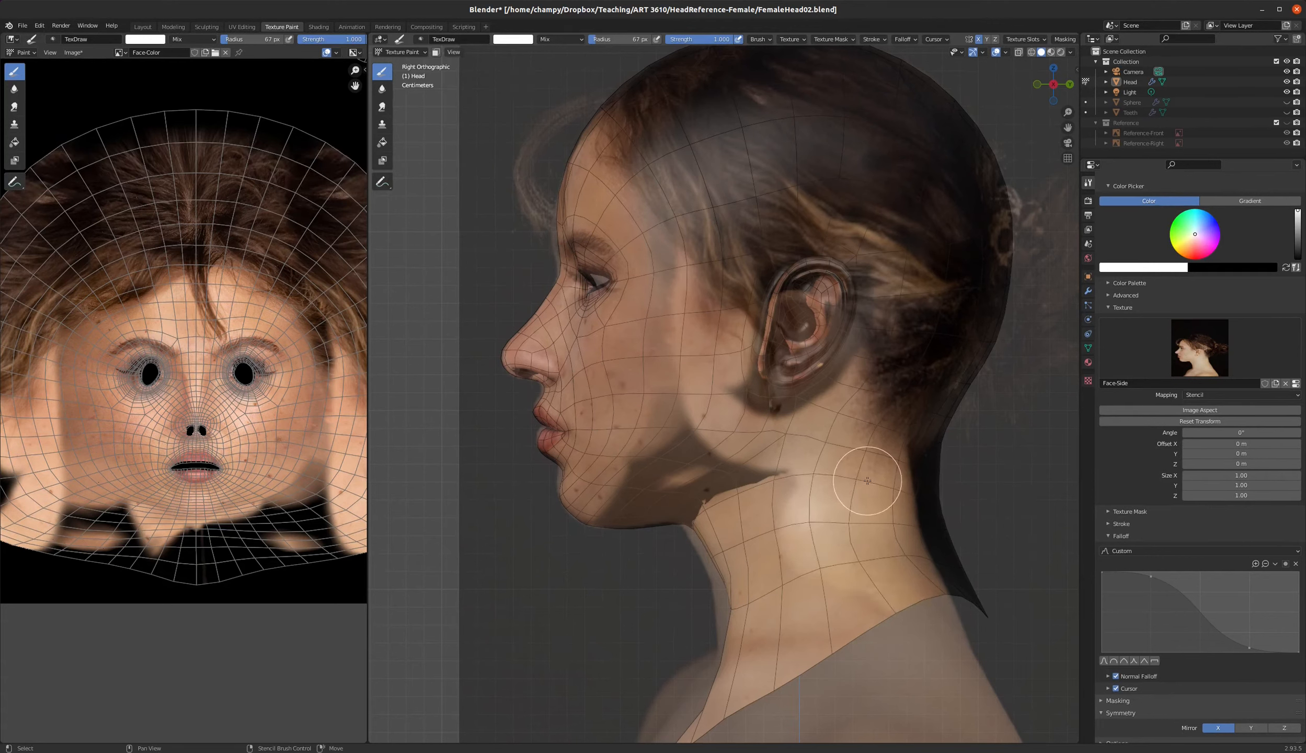
- Realign the side-photo stencil with the profile and paint the temple, side of the neck and nape hairline
mouse_move(854, 484)
right_mouse_down("shift")
mouse_move(881, 490)
mouse_move(861, 502)
right_mouse_up("shift")
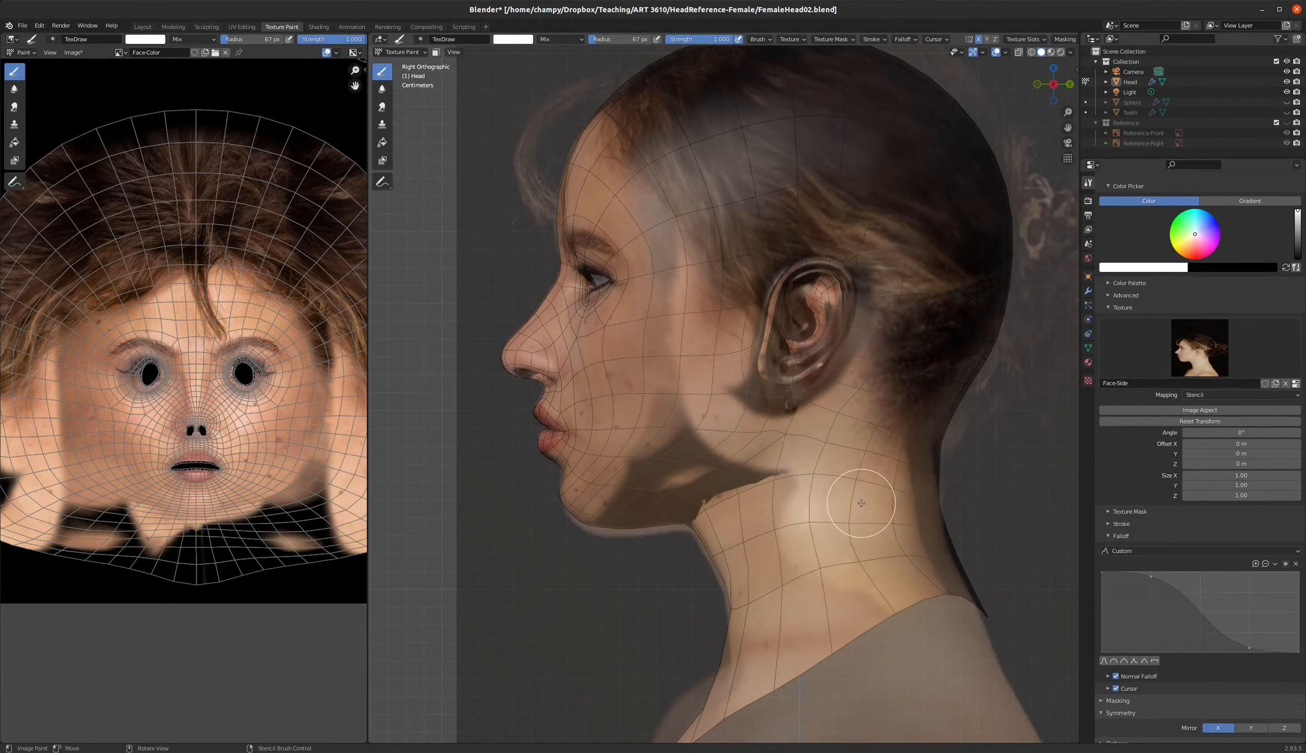
mouse_move(904, 517)
right_mouse_down("shift")
mouse_move(891, 514)
mouse_move(907, 520)
right_mouse_up("shift")
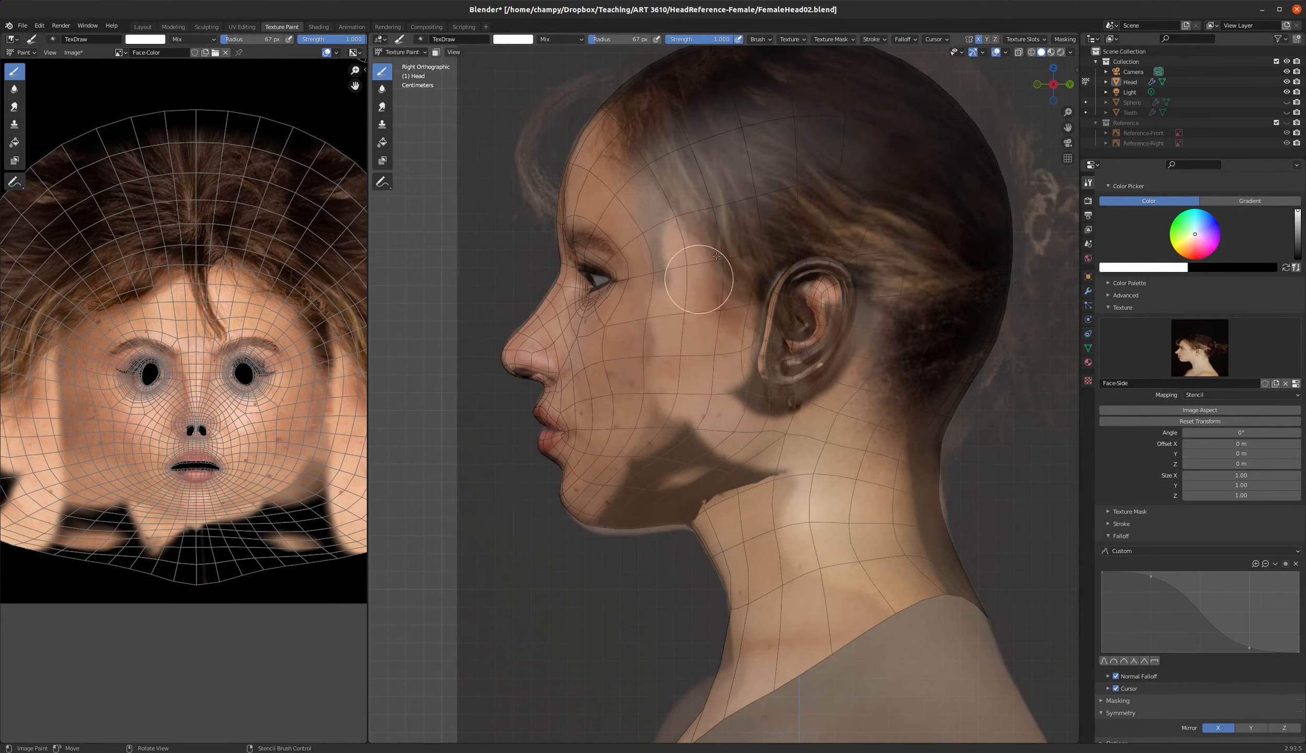
mouse_move(662, 198)
left_mouse_down()
mouse_move(660, 150)
mouse_move(729, 193)
left_mouse_up()
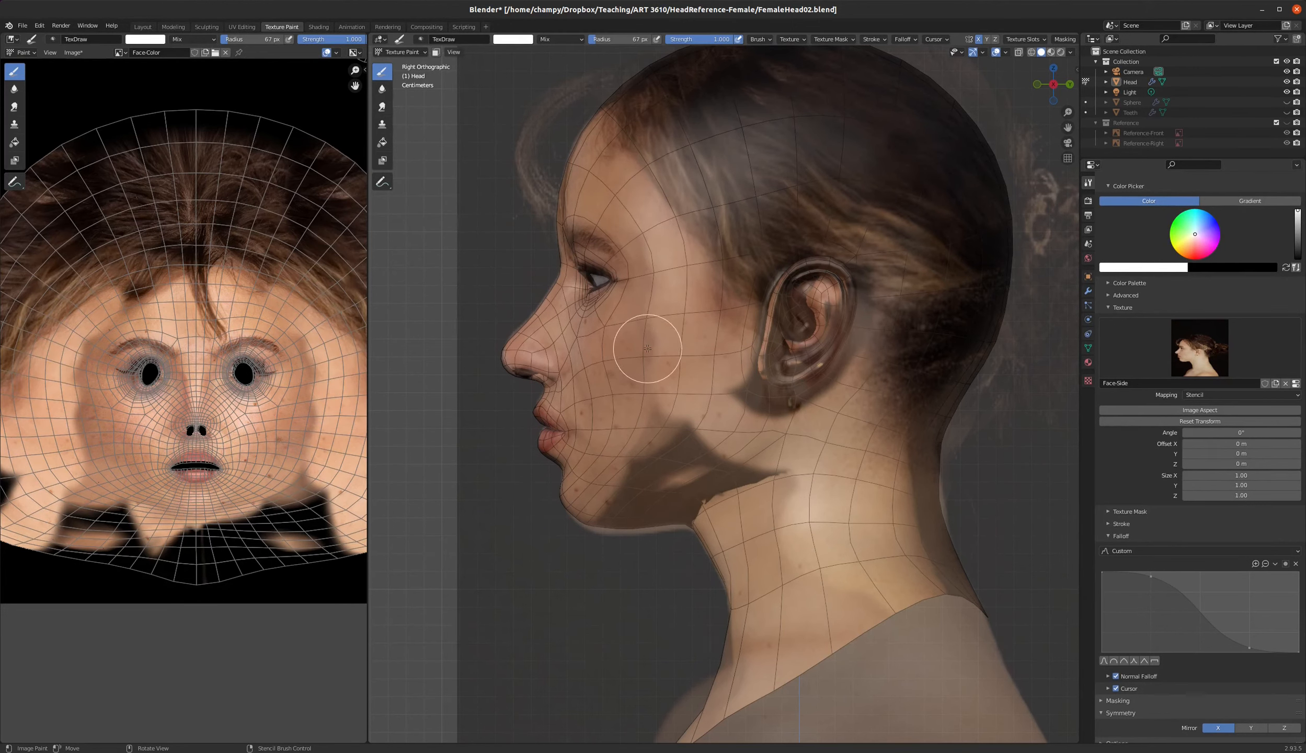
mouse_move(647, 348)
left_mouse_down()
mouse_move(723, 470)
mouse_move(699, 439)
mouse_move(744, 439)
mouse_move(788, 464)
mouse_move(714, 495)
mouse_move(752, 583)
mouse_move(831, 524)
left_mouse_up()
key("ctrl+z")
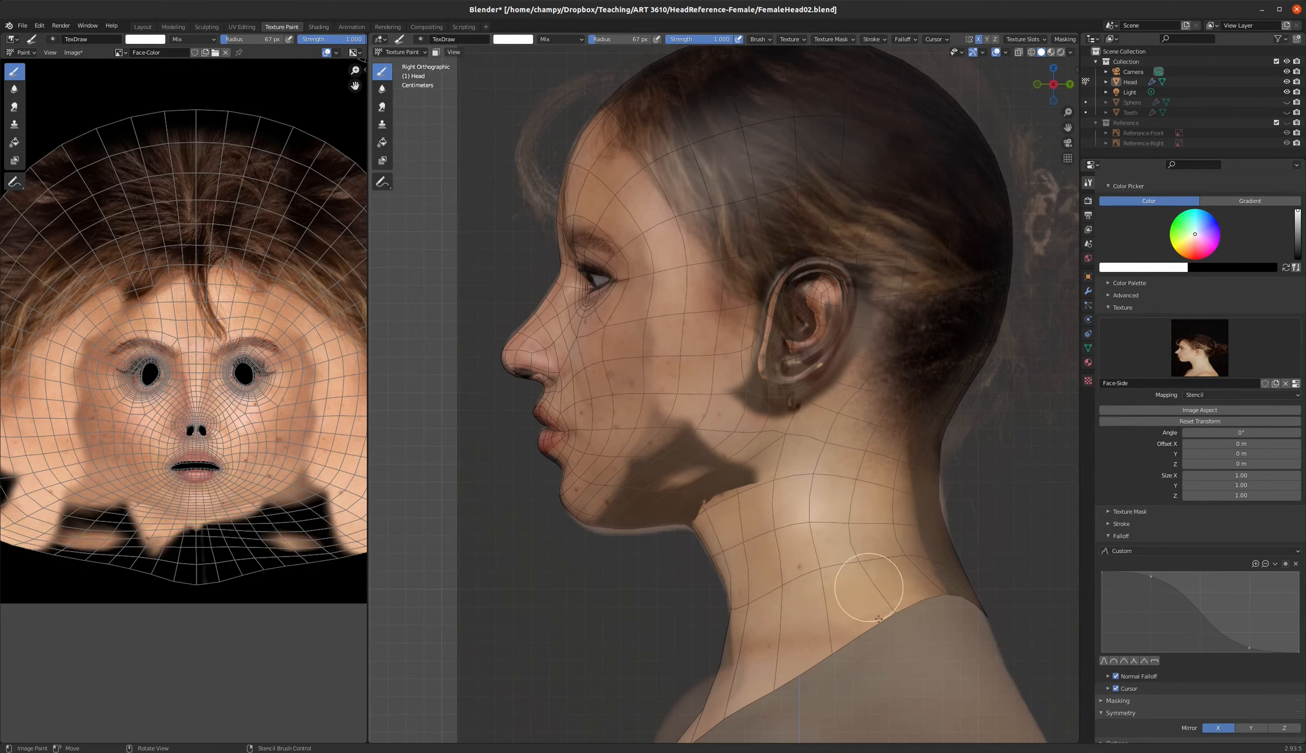
mouse_move(878, 618)
left_mouse_down()
mouse_move(862, 542)
mouse_move(874, 347)
mouse_move(868, 417)
left_mouse_up()
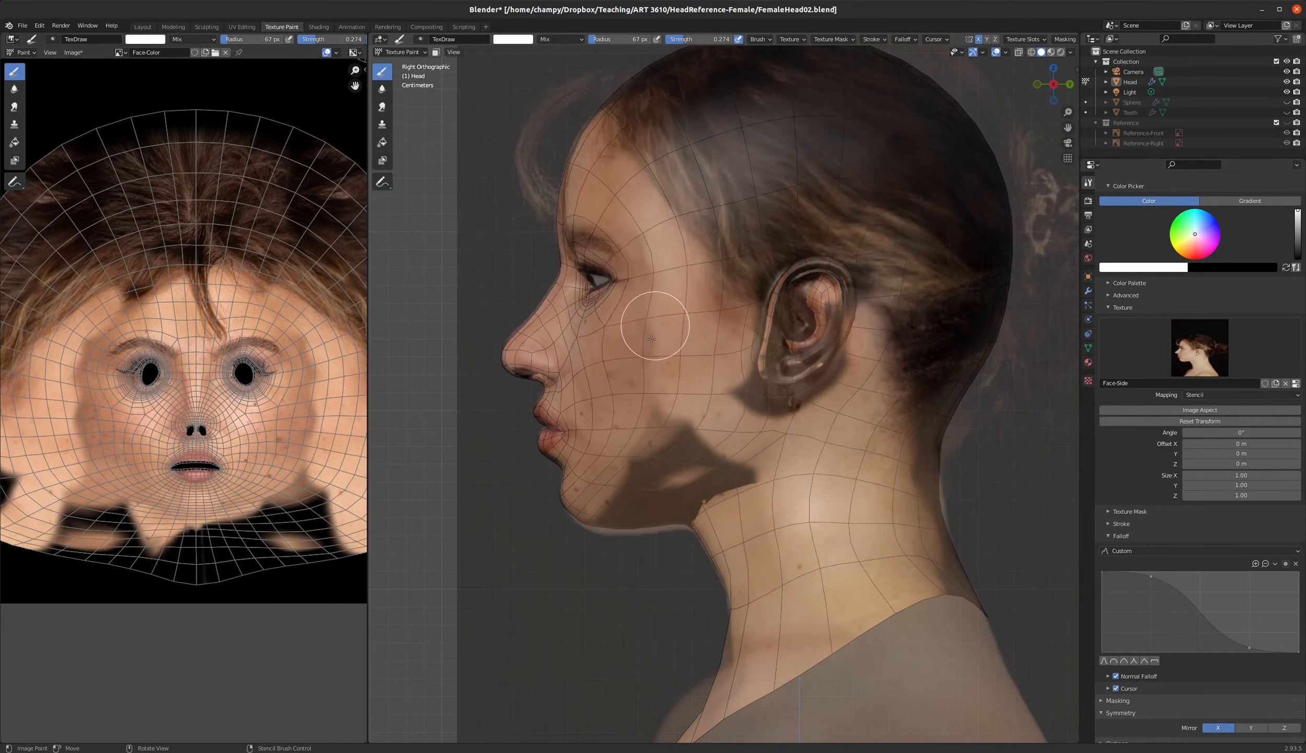
- Blend the side photo over the cheek, jaw, chin underside and front of the neck at brush strength 0.274
mouse_move(652, 340)
left_mouse_down()
mouse_move(648, 235)
mouse_move(690, 450)
mouse_move(719, 459)
mouse_move(675, 405)
mouse_move(734, 491)
mouse_move(703, 458)
mouse_move(685, 472)
mouse_move(653, 466)
mouse_move(664, 450)
mouse_move(630, 437)
left_mouse_up()
mouse_move(726, 488)
left_mouse_down()
mouse_move(720, 466)
mouse_move(673, 528)
mouse_move(688, 516)
mouse_move(666, 502)
mouse_move(714, 496)
mouse_move(685, 513)
mouse_move(723, 511)
left_mouse_up()
mouse_move(749, 409)
left_mouse_down()
mouse_move(715, 369)
mouse_move(738, 382)
mouse_move(686, 353)
left_mouse_up()
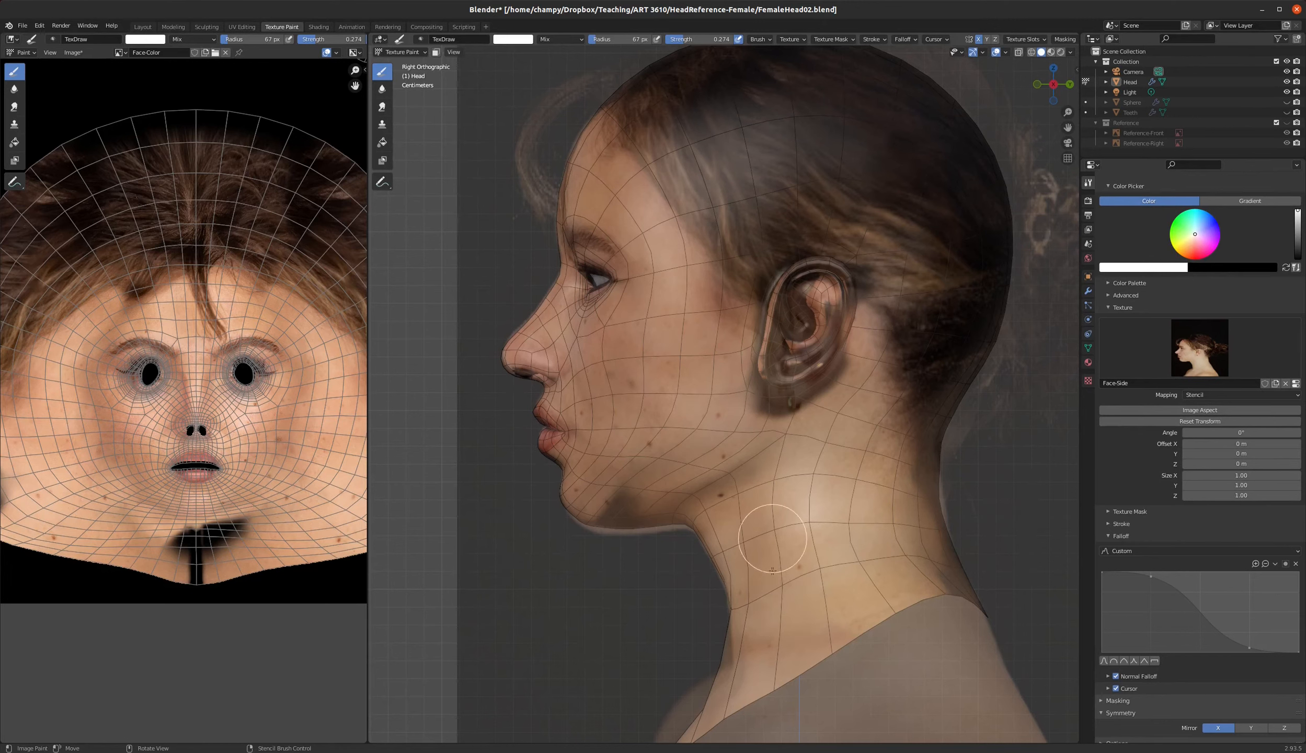
left_click_drag(770, 644, 741, 687)
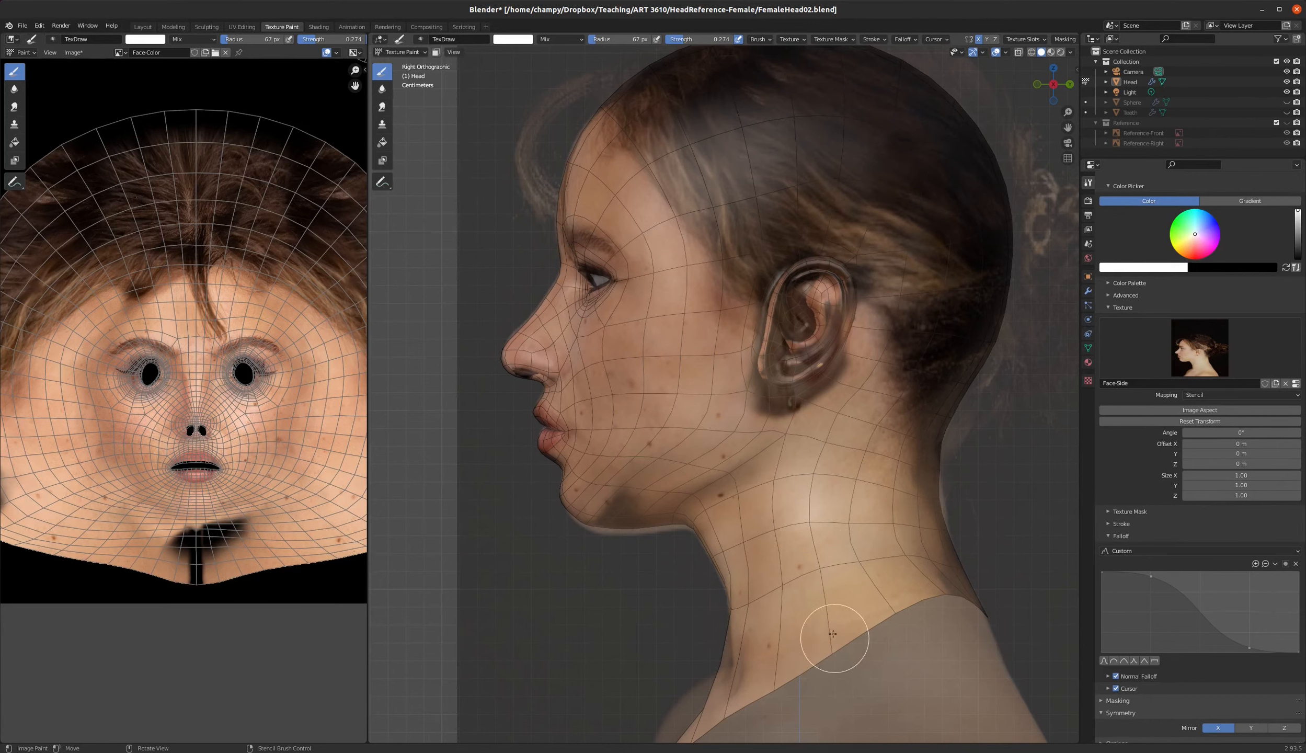
mouse_move(604, 451)
left_mouse_down()
mouse_move(622, 514)
mouse_move(609, 505)
mouse_move(606, 518)
mouse_move(643, 504)
left_mouse_up()
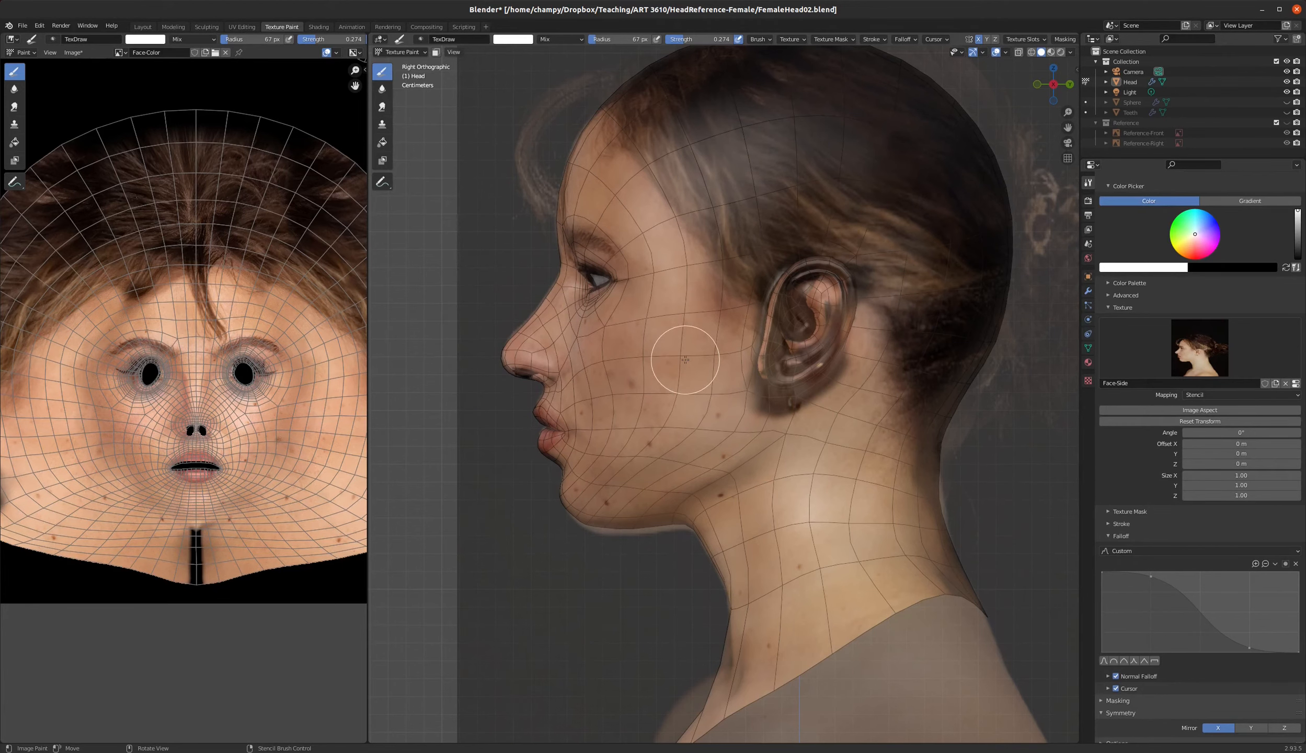
- Enlarge the stencil to match the model's ear and paint the ear's rim, inner folds and lobe at brush strength 1.000
scroll(776, 270, "up", 7)
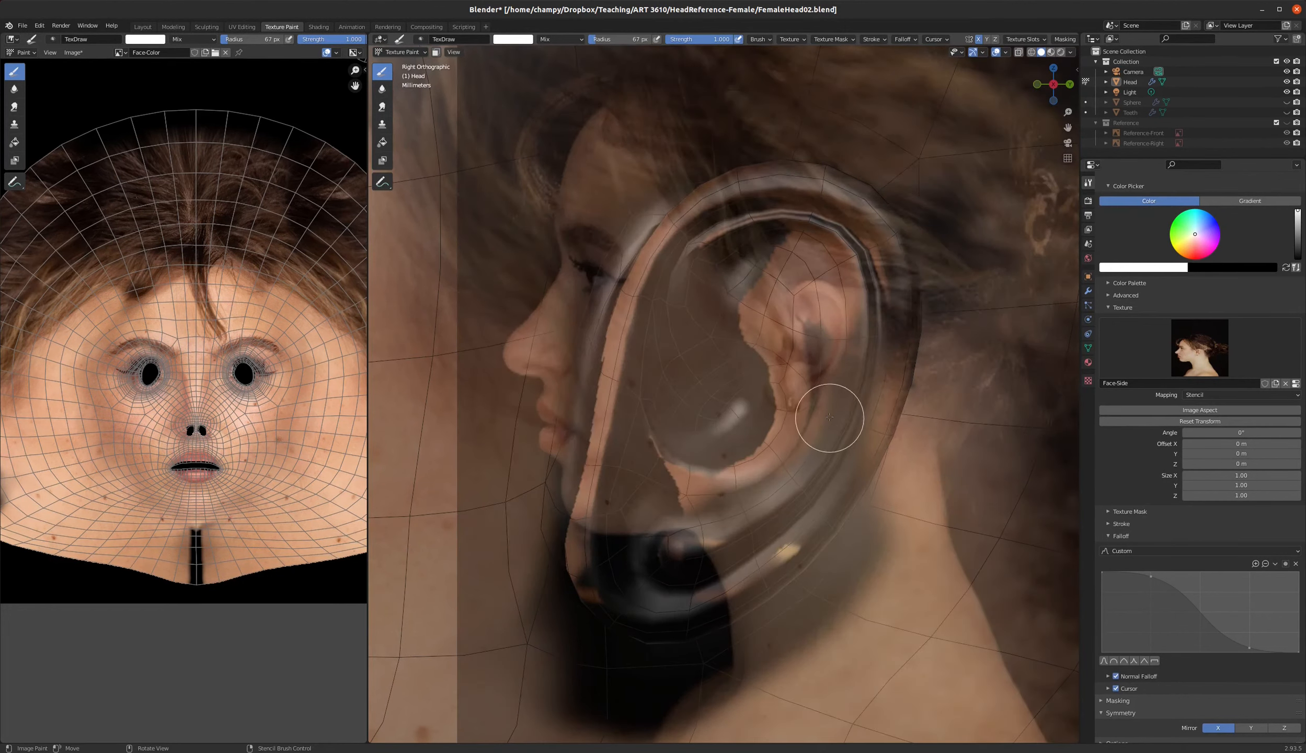
mouse_move(831, 420)
right_mouse_down("shift")
mouse_move(988, 544)
mouse_move(1046, 656)
mouse_move(958, 497)
mouse_move(951, 530)
mouse_move(971, 558)
mouse_move(939, 577)
mouse_move(954, 555)
mouse_move(977, 580)
mouse_move(927, 592)
mouse_move(913, 573)
mouse_move(960, 597)
mouse_move(917, 611)
right_mouse_up("shift")
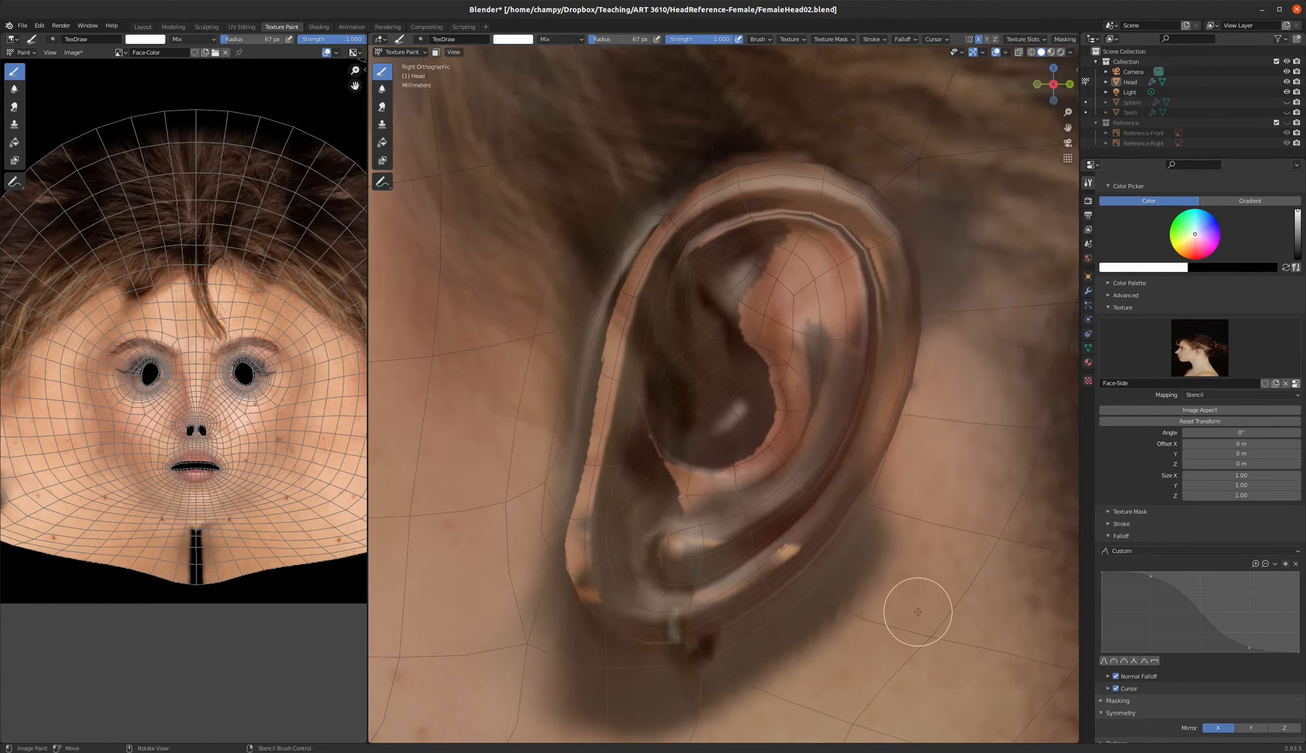
left_click_drag(758, 189, 828, 209)
mouse_move(724, 194)
left_mouse_down()
mouse_move(744, 314)
mouse_move(710, 353)
mouse_move(737, 292)
mouse_move(676, 426)
mouse_move(627, 408)
mouse_move(616, 373)
mouse_move(604, 534)
mouse_move(619, 505)
mouse_move(688, 539)
mouse_move(641, 548)
mouse_move(688, 479)
mouse_move(700, 496)
mouse_move(906, 341)
mouse_move(884, 405)
mouse_move(837, 431)
mouse_move(717, 610)
mouse_move(699, 446)
mouse_move(603, 373)
mouse_move(664, 278)
mouse_move(751, 203)
mouse_move(868, 184)
mouse_move(905, 304)
left_mouse_up()
left_click_drag(844, 465, 811, 537)
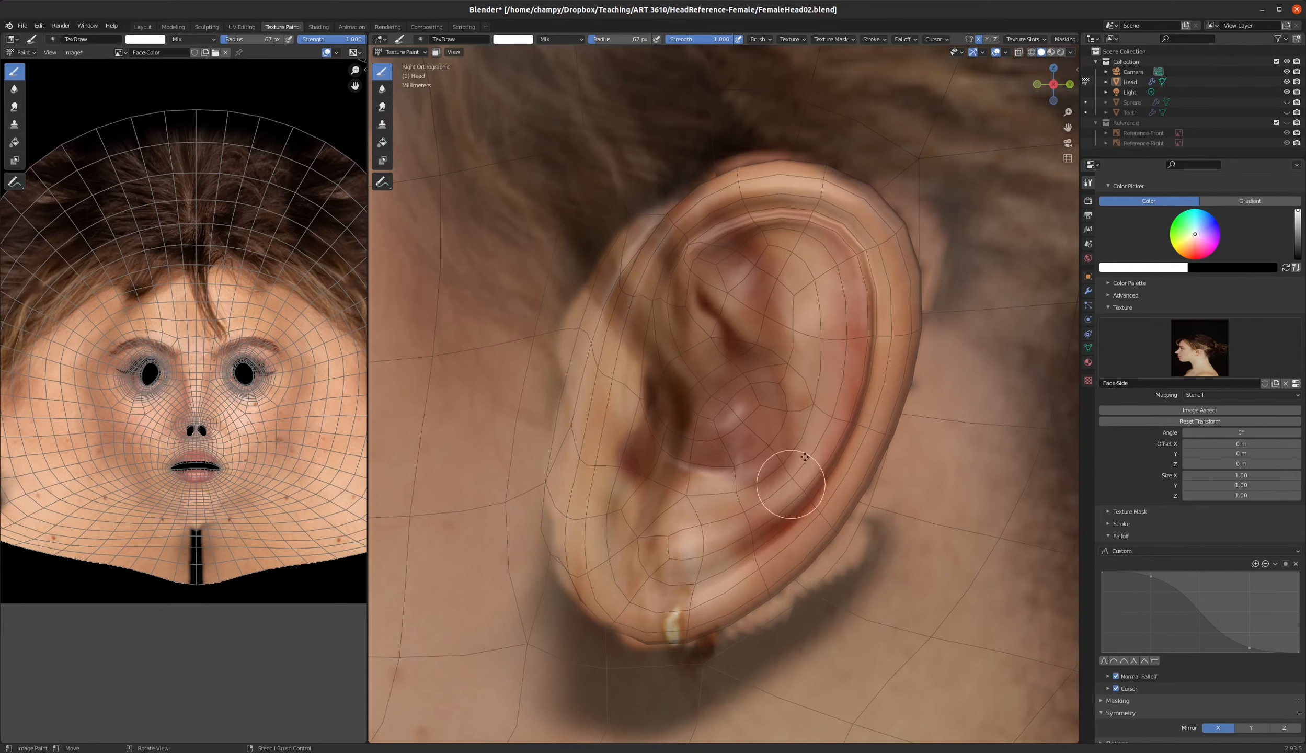
- Shift the stencil to paint clean skin below and behind the ear and touch up its upper front edge, lowering brush strength to 0.215
mouse_move(868, 555)
right_mouse_down()
mouse_move(839, 568)
mouse_move(873, 553)
right_mouse_up()
mouse_move(917, 597)
right_mouse_down()
mouse_move(902, 458)
mouse_move(801, 394)
mouse_move(723, 373)
mouse_move(758, 388)
mouse_move(764, 367)
mouse_move(798, 373)
right_mouse_up()
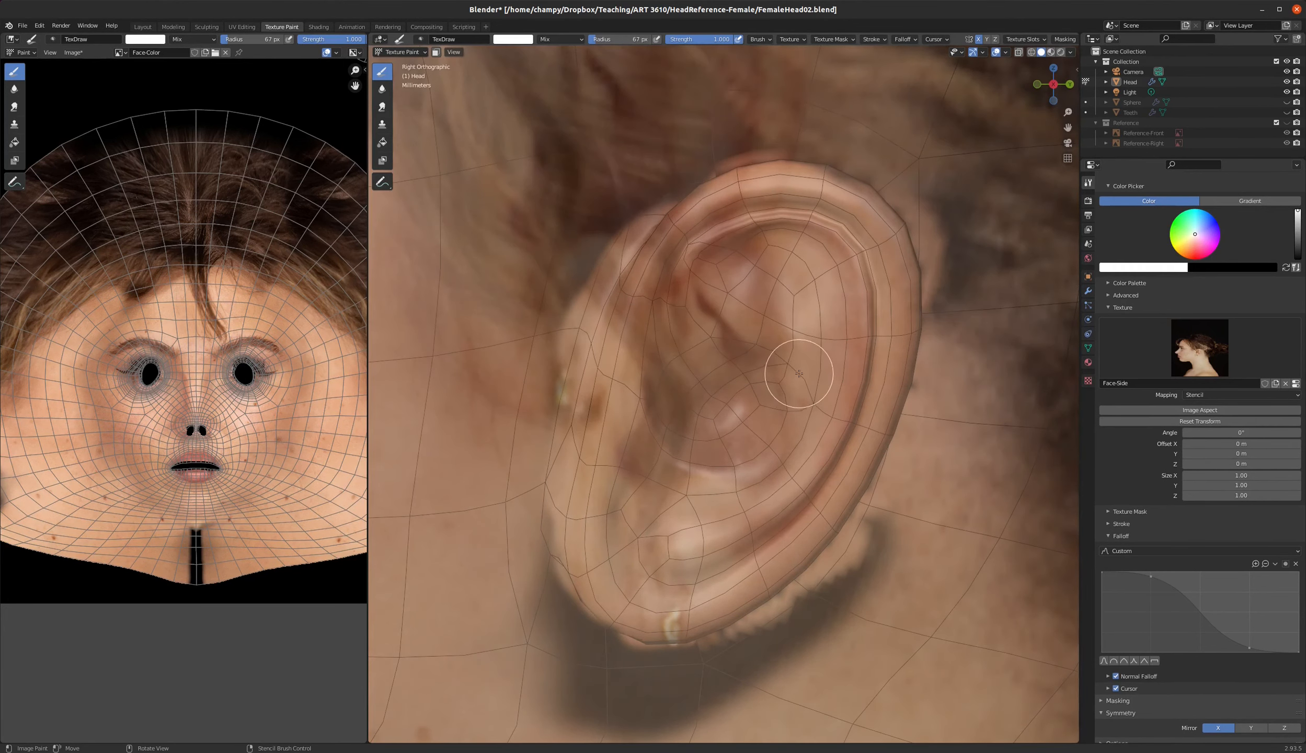
mouse_move(861, 602)
left_mouse_down()
mouse_move(874, 551)
mouse_move(863, 547)
mouse_move(679, 700)
mouse_move(799, 621)
mouse_move(615, 688)
mouse_move(681, 676)
mouse_move(583, 641)
mouse_move(545, 606)
mouse_move(553, 703)
mouse_move(568, 677)
mouse_move(627, 708)
mouse_move(758, 688)
mouse_move(901, 537)
mouse_move(918, 395)
mouse_move(957, 274)
mouse_move(945, 294)
left_mouse_up()
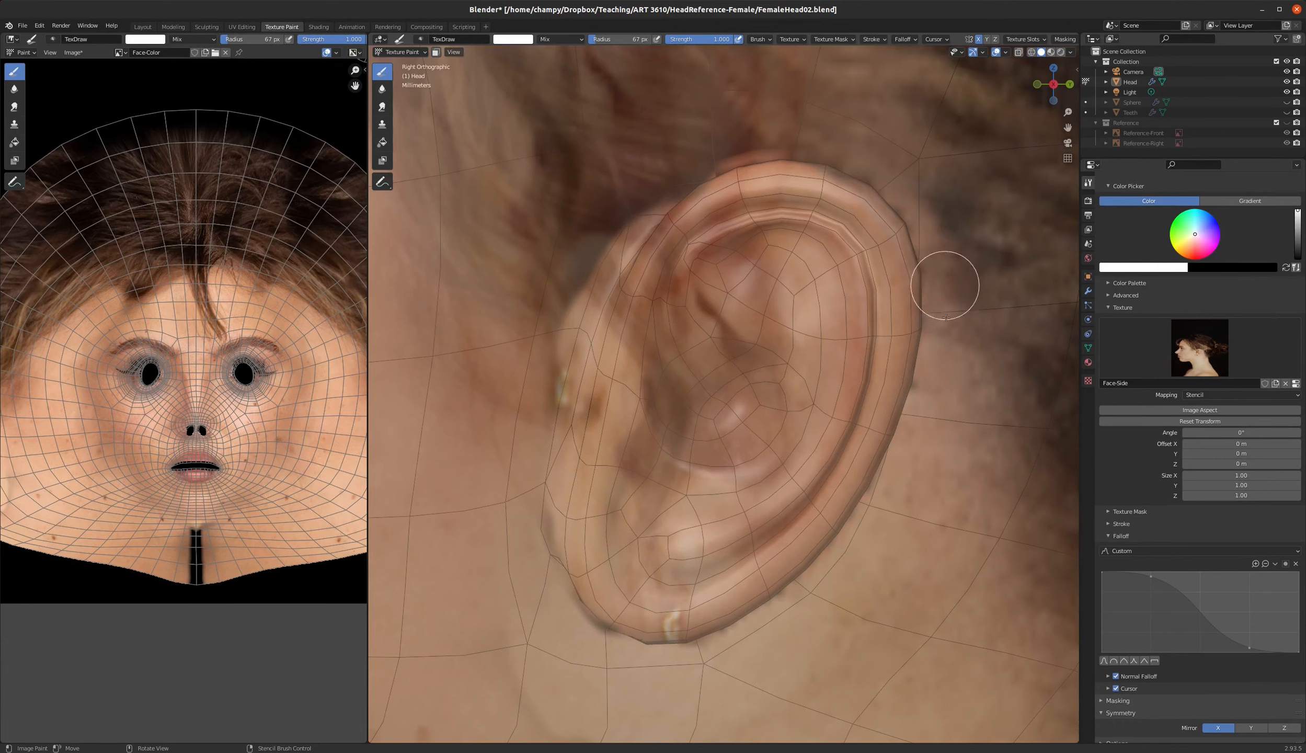
mouse_move(600, 239)
left_mouse_down()
mouse_move(554, 286)
mouse_move(545, 446)
mouse_move(586, 239)
left_mouse_up()
left_click_drag(717, 40, 709, 40)
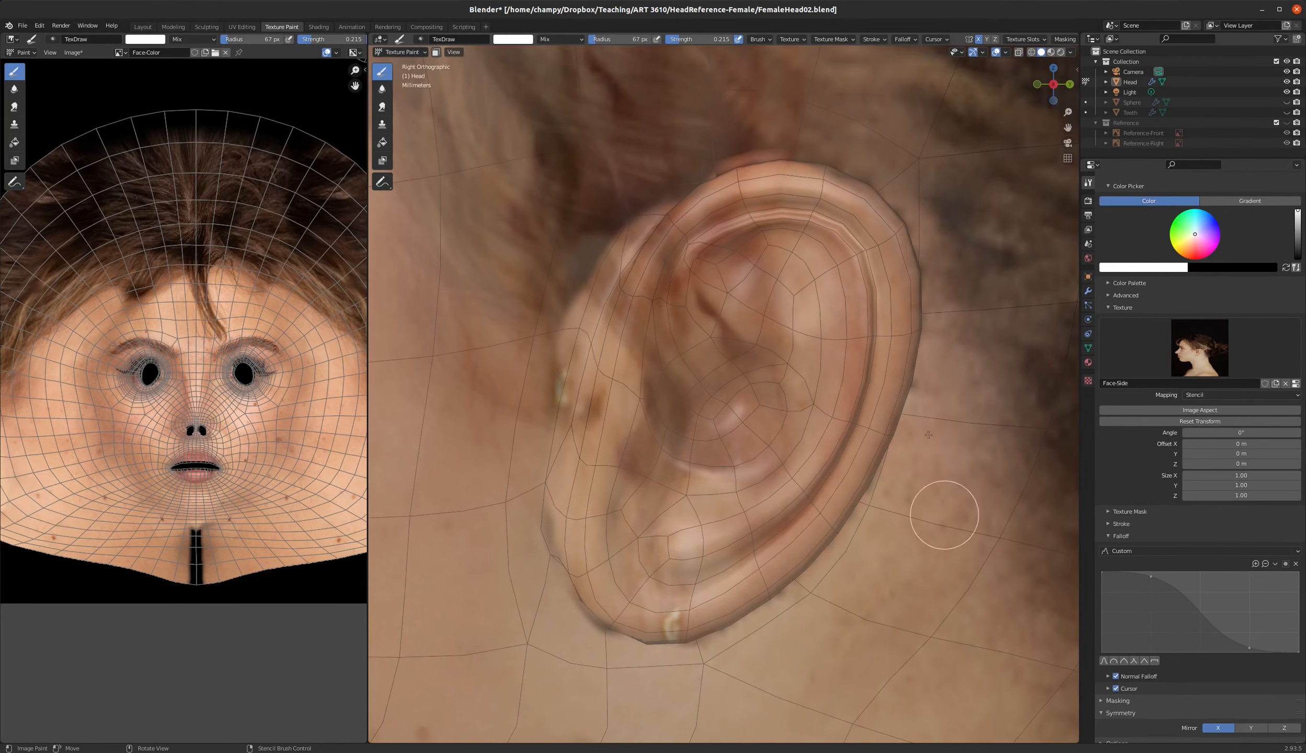
- Shift and shrink the side-photo stencil to realign it with the head's full profile
scroll(854, 439, "down", 8)
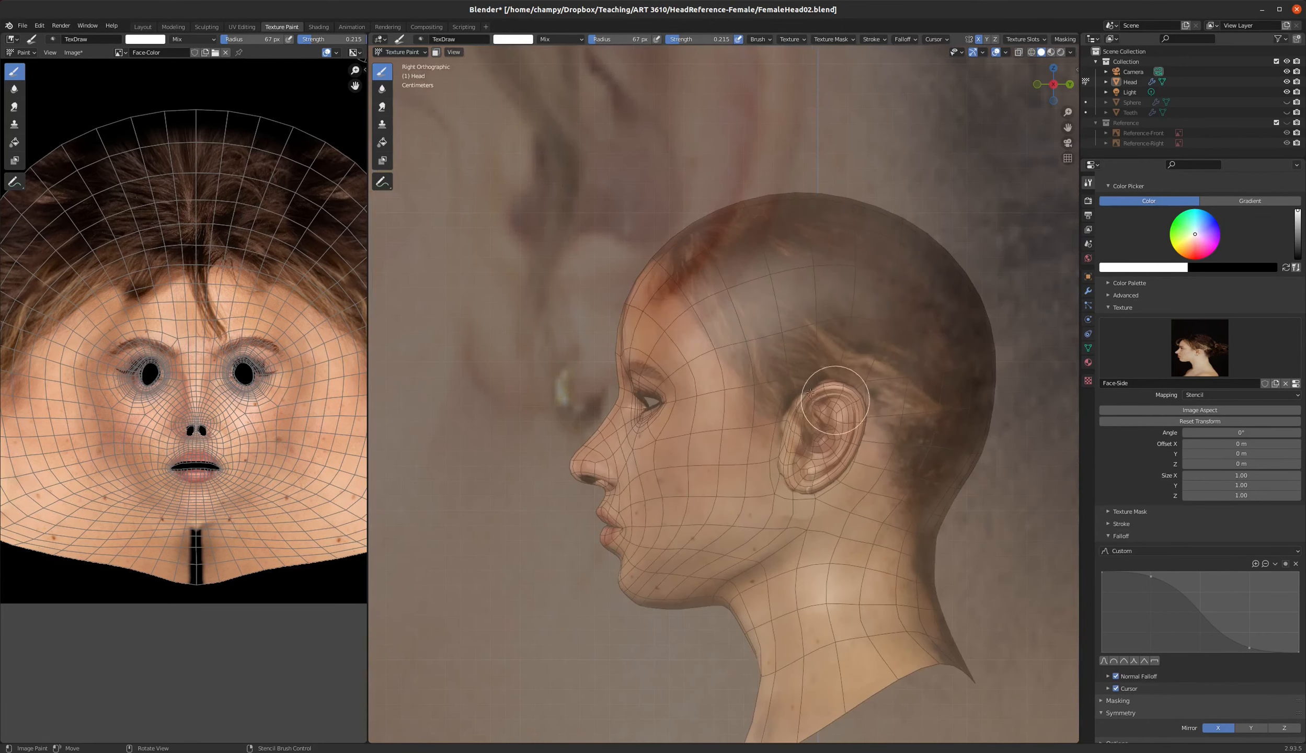
scroll(799, 515, "up", 2)
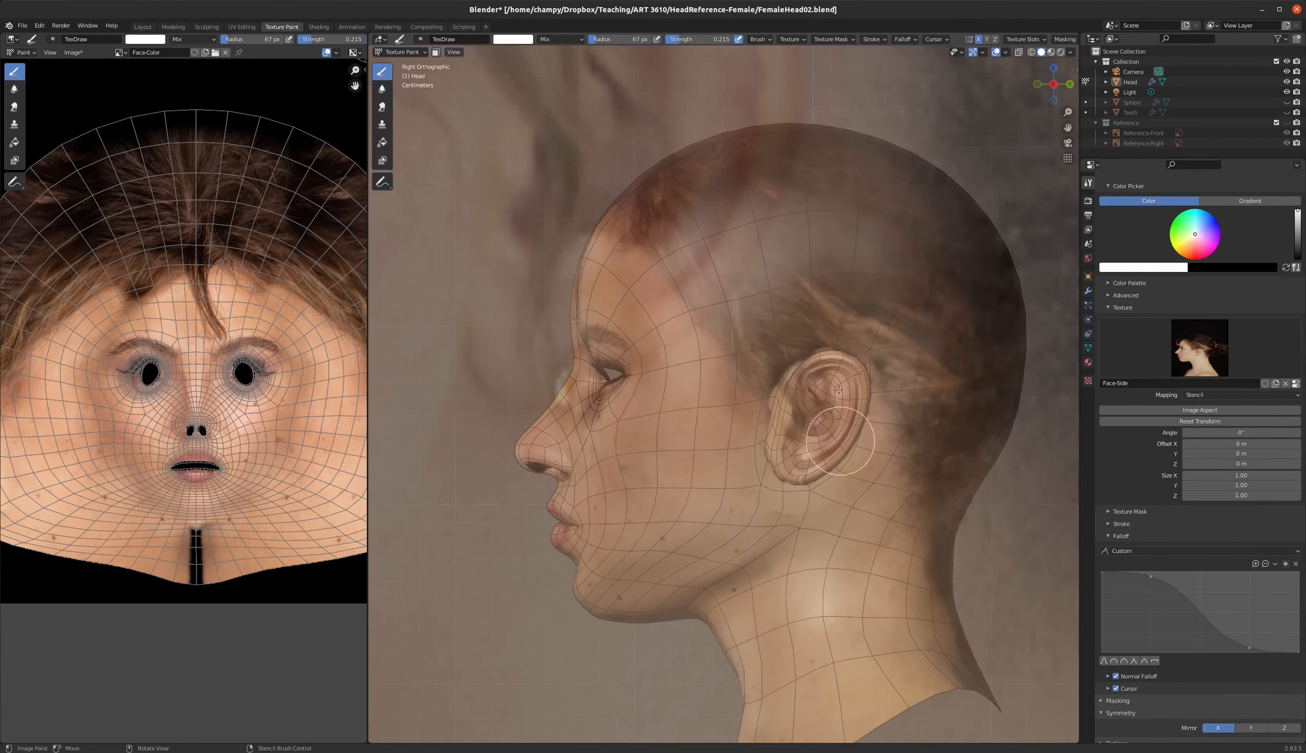
right_click_drag(771, 268, 533, 107, "shift")
right_click_drag(949, 557, 699, 178, "shift")
right_click_drag(932, 586, 814, 435, "shift")
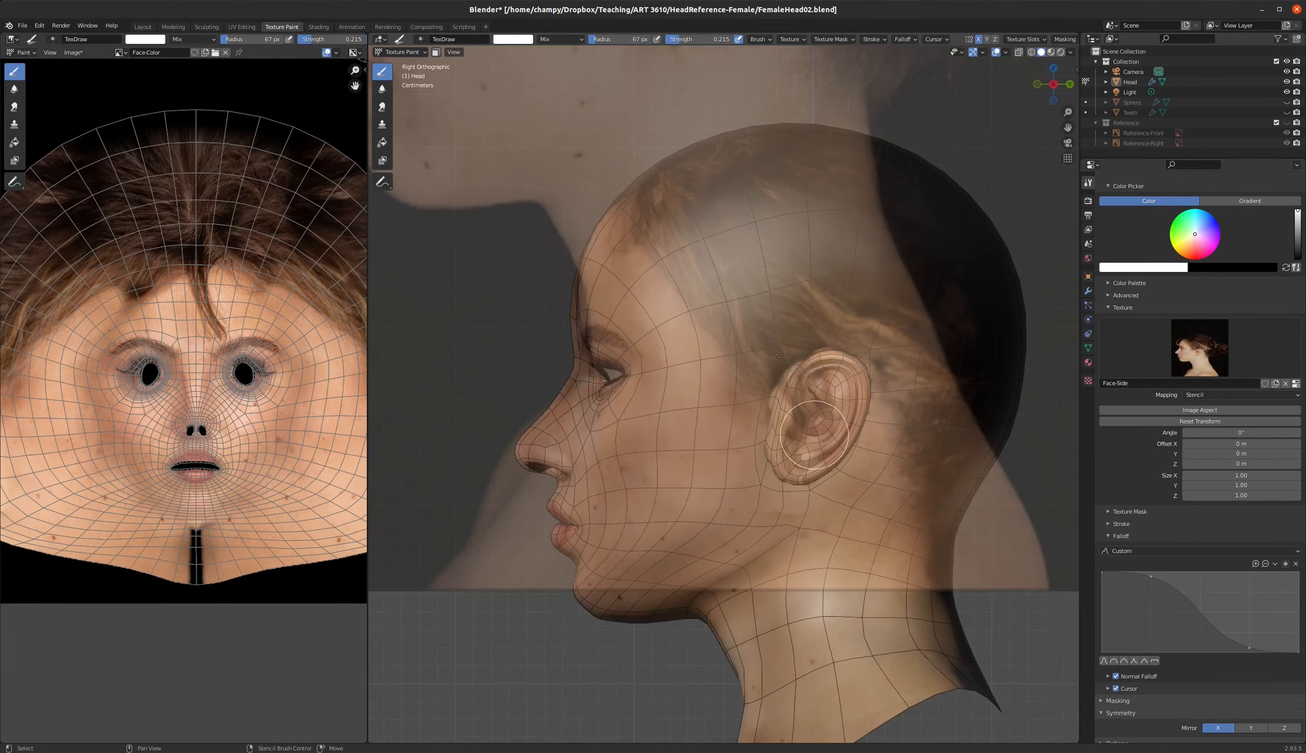
right_click_drag(747, 162, 933, 609)
right_click_drag(993, 644, 952, 590, "shift")
right_click_drag(923, 472, 894, 546)
mouse_move(1004, 622)
right_mouse_down("shift")
mouse_move(973, 574)
mouse_move(939, 578)
mouse_move(983, 598)
right_mouse_up("shift")
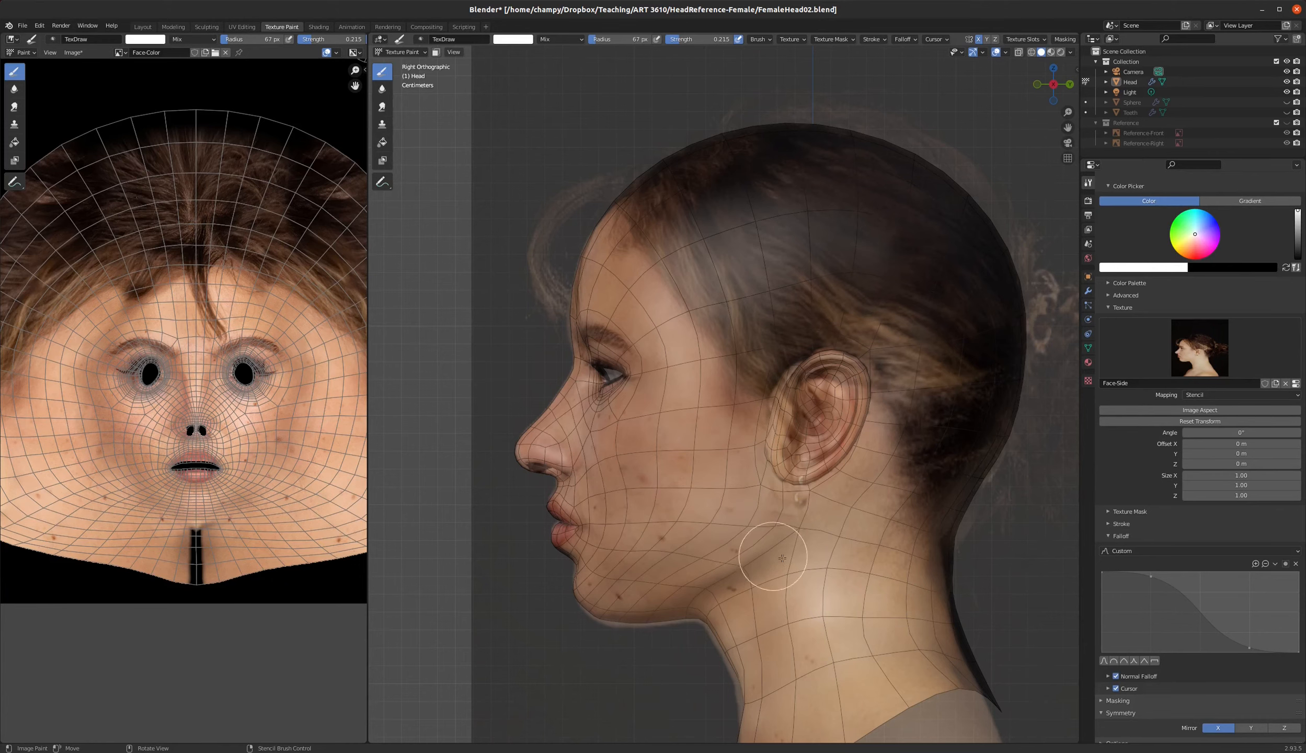
middle_click_drag(703, 275, 732, 310)
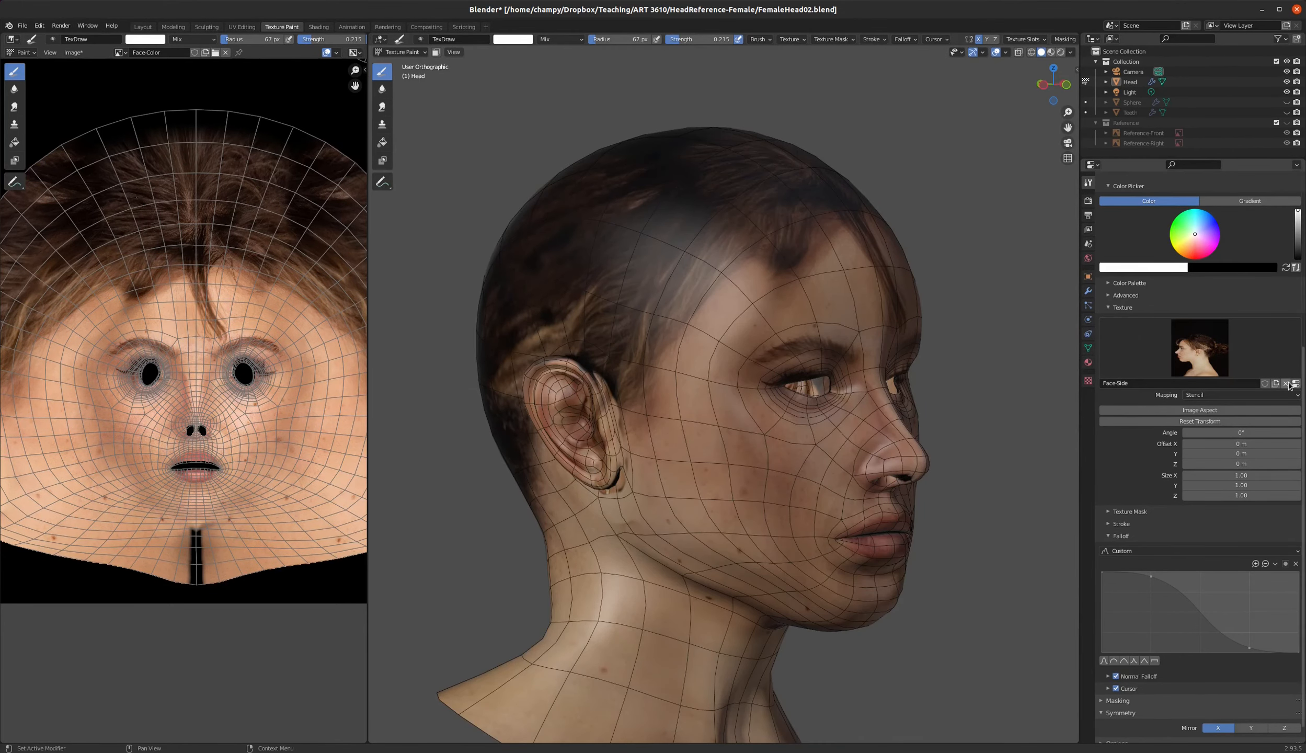
- Remove the Face-Side texture from the TexDraw brush
left_click(1287, 383)
scroll(793, 296, "up", 8)
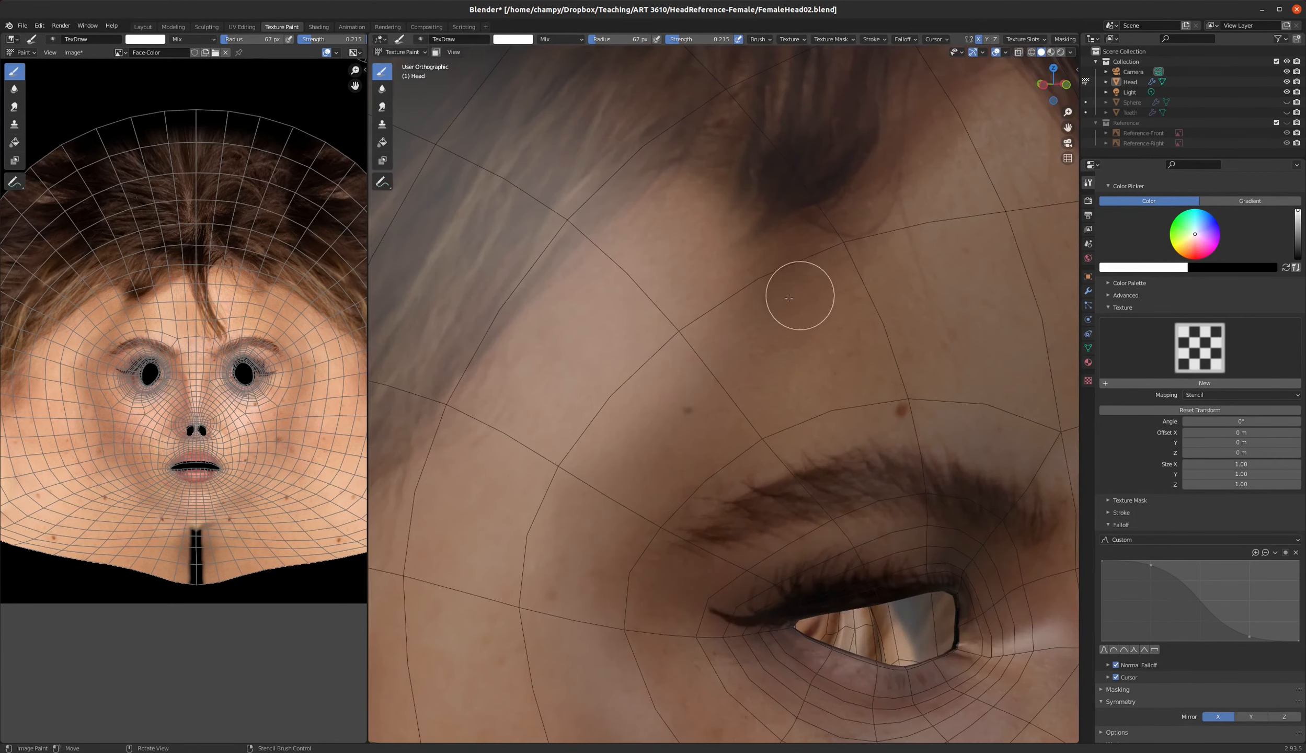
scroll(793, 296, "down", 6)
mouse_move(814, 370)
middle_mouse_down()
mouse_move(822, 286)
mouse_move(804, 324)
mouse_move(797, 317)
middle_mouse_up()
scroll(749, 303, "down", 1)
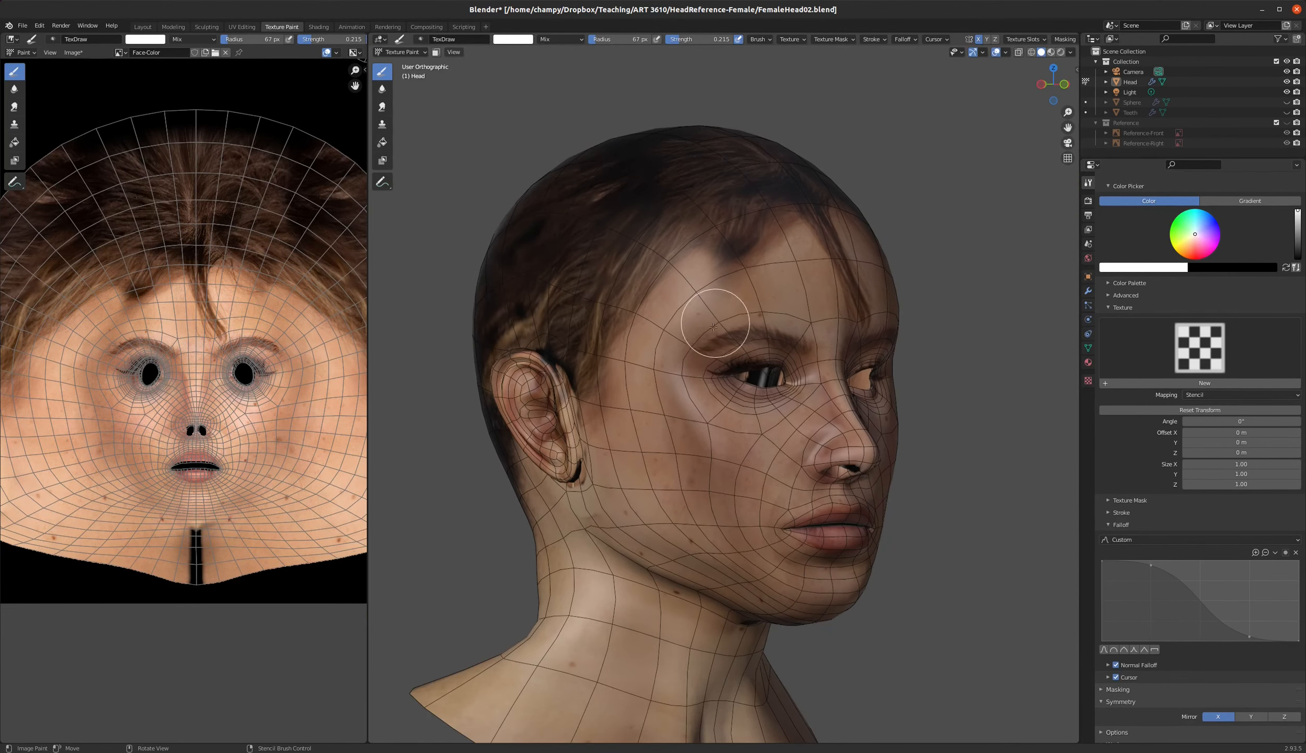
middle_click_drag(713, 327, 760, 320)
scroll(784, 312, "up", 2)
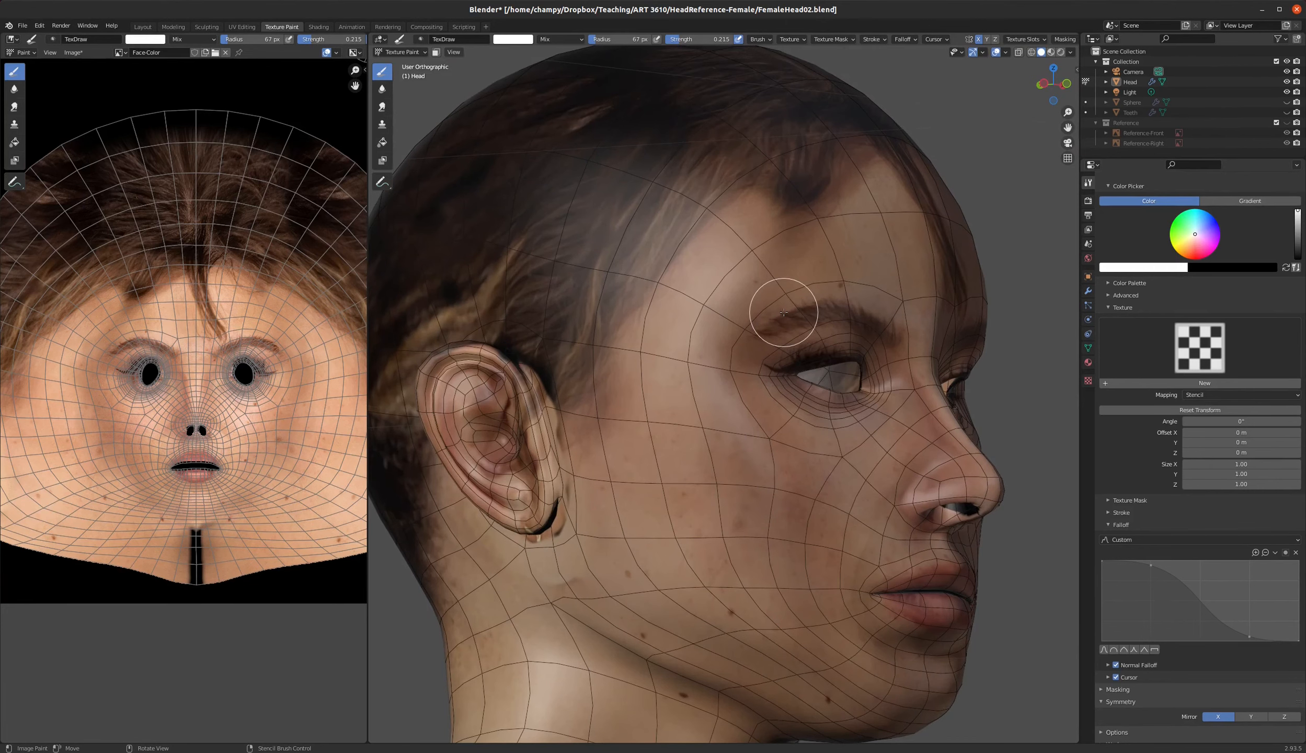
- Sample the cheek skin with the Clone brush and blend the area between temple and cheekbone at strength 0.267
left_click(387, 126)
scroll(799, 452, "down", 1)
scroll(628, 386, "up", 3)
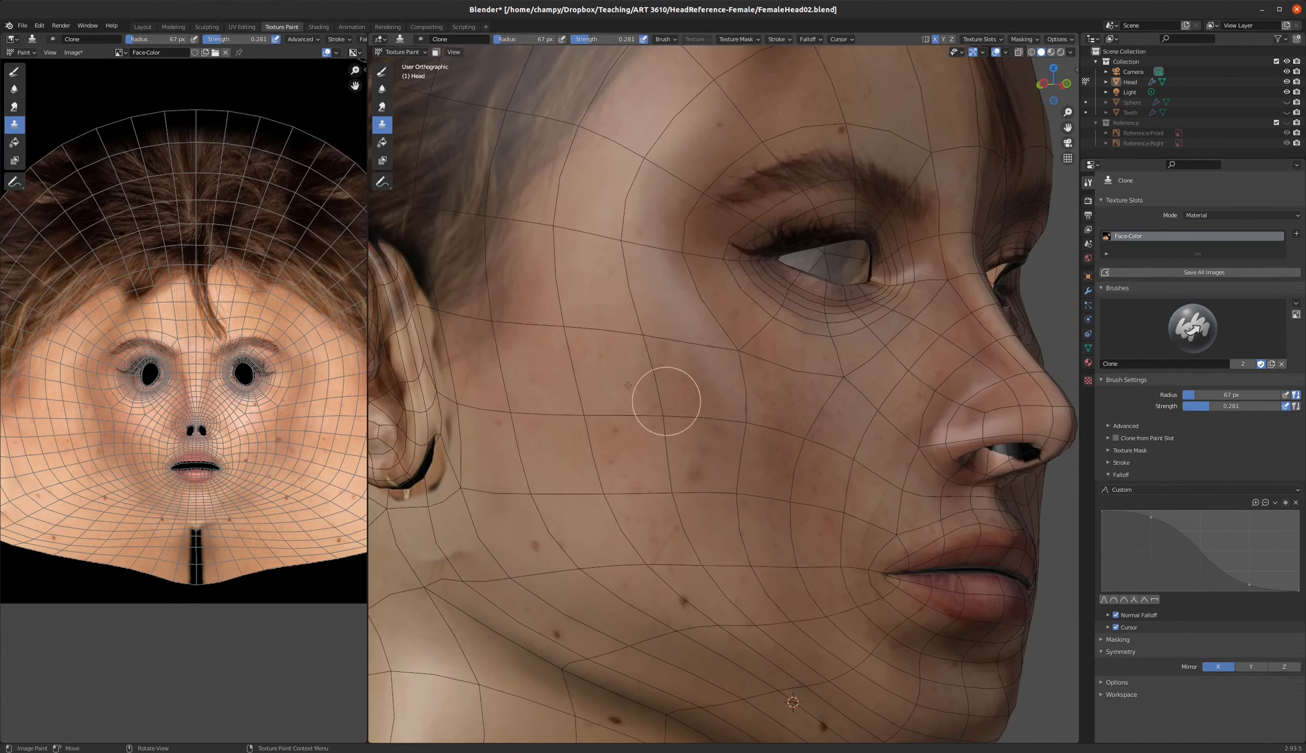
left_click(597, 389, "ctrl")
scroll(595, 478, "down", 1)
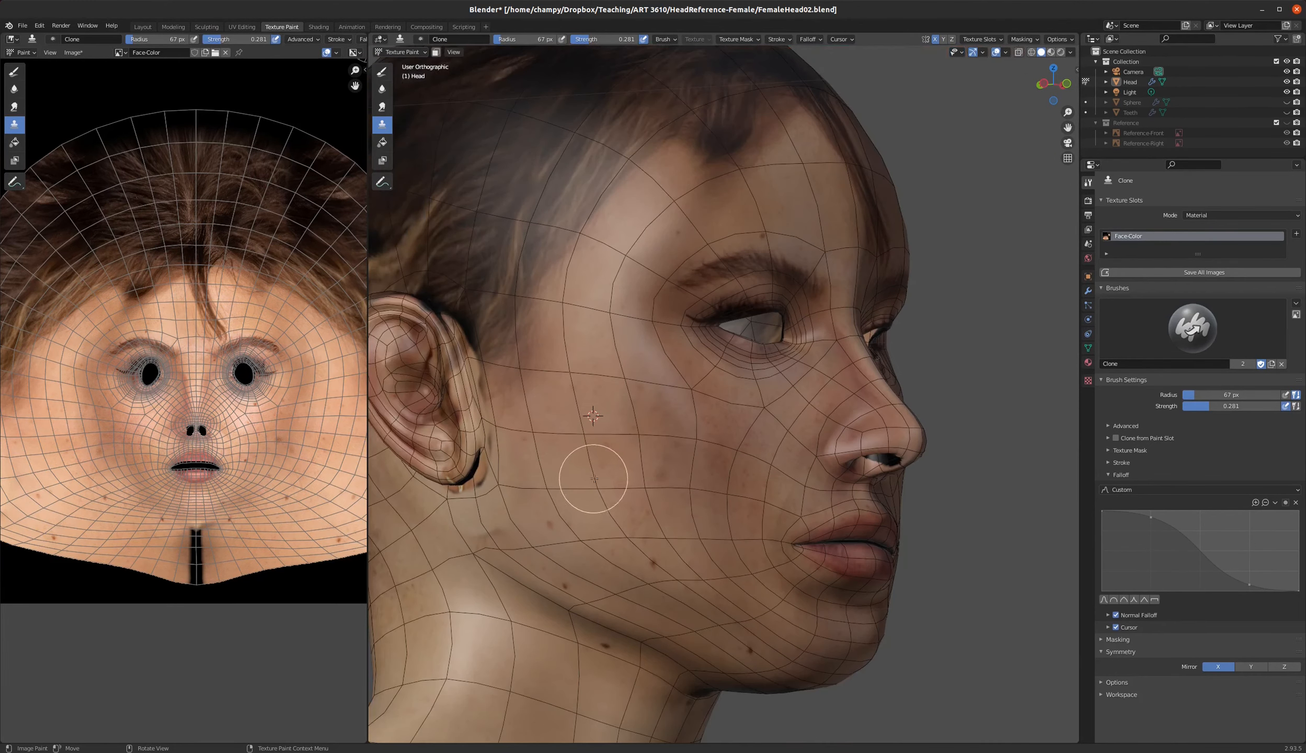
scroll(668, 160, "up", 1)
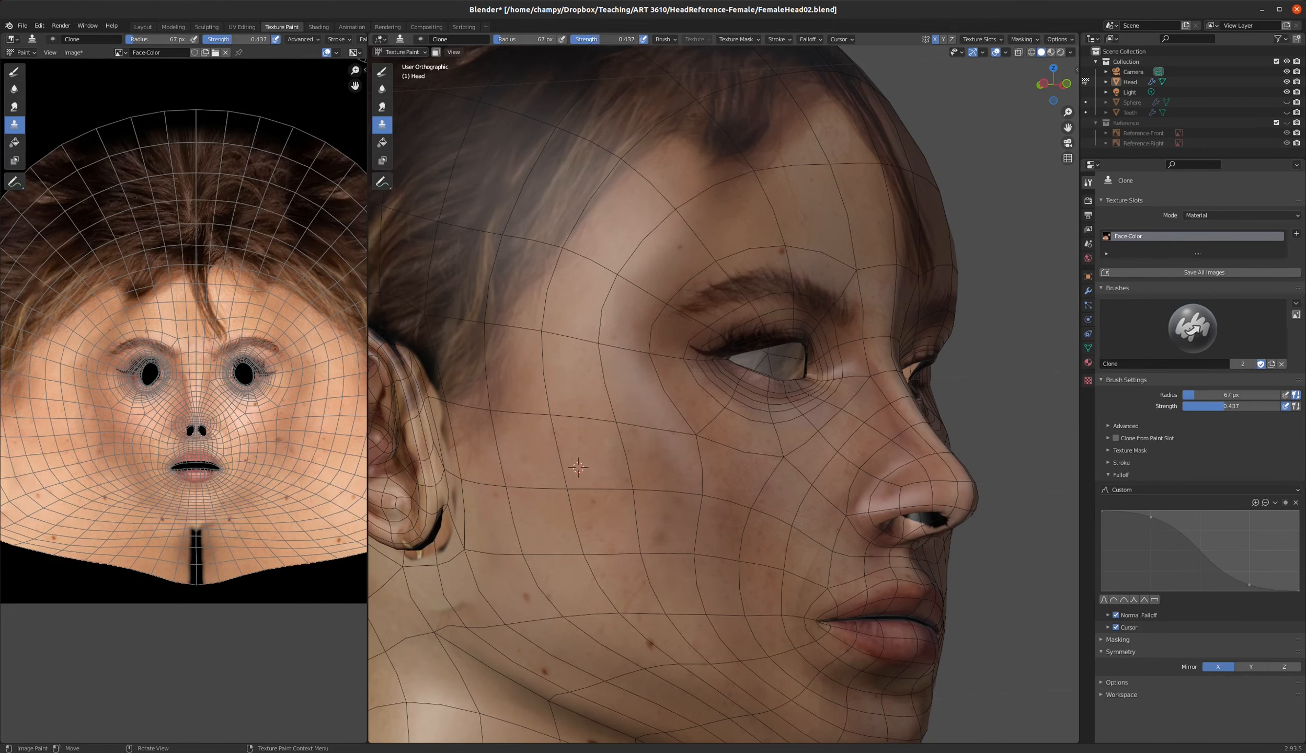
mouse_move(710, 192)
left_mouse_down()
mouse_move(735, 204)
mouse_move(723, 198)
mouse_move(723, 222)
mouse_move(638, 303)
left_mouse_up()
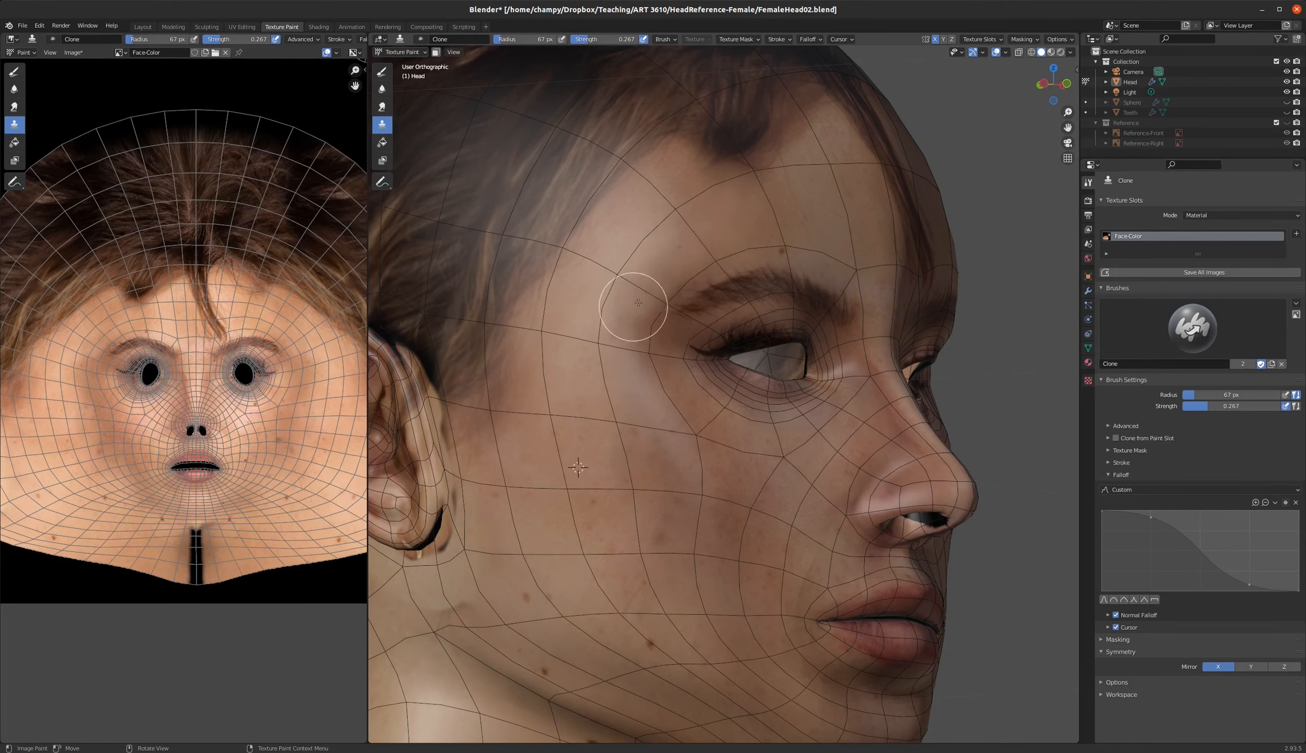
left_click_drag(650, 376, 628, 327)
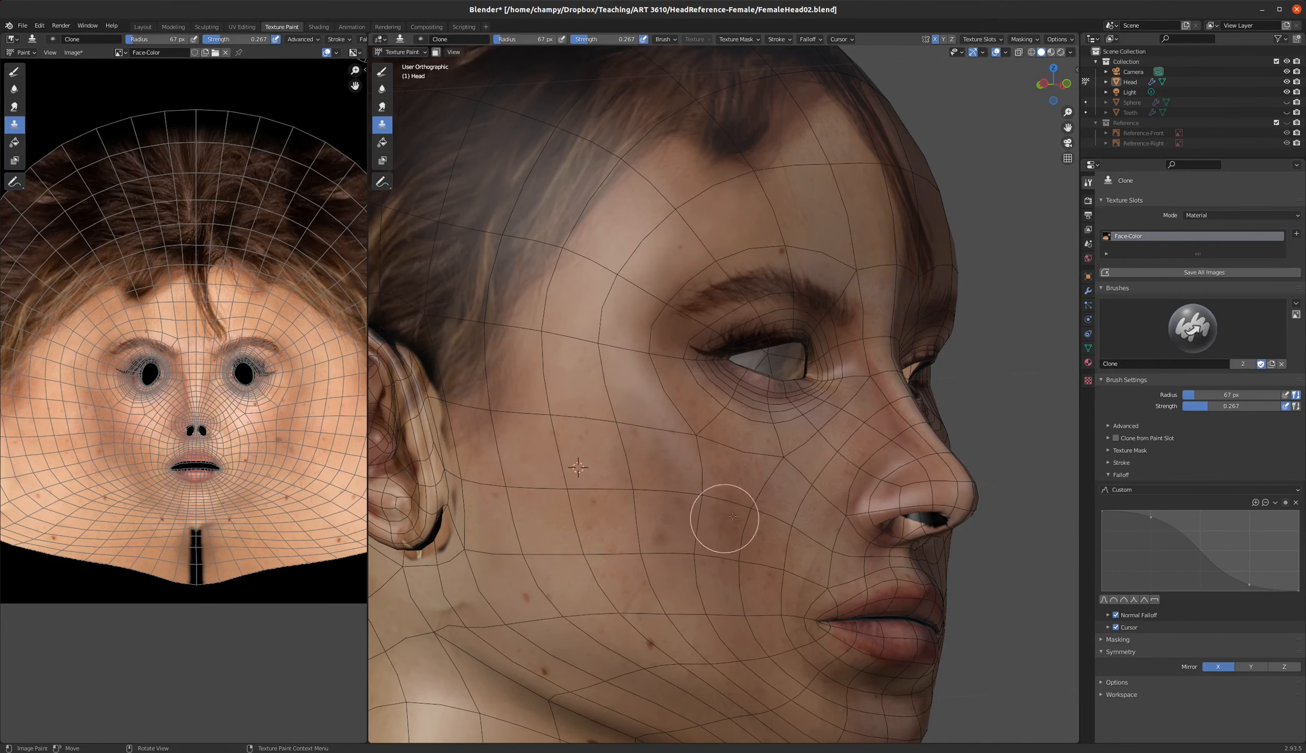
middle_click_drag(811, 495, 783, 207)
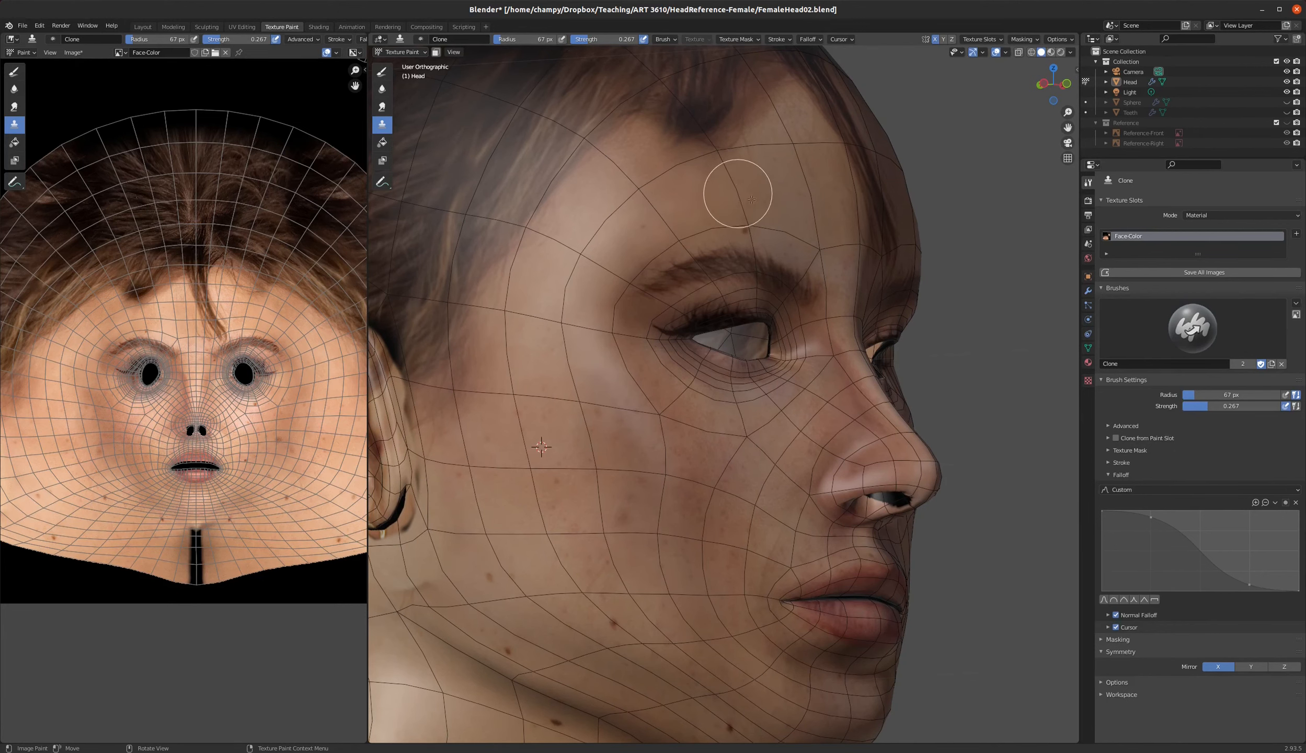
- Raise the Clone brush strength to 1.000 and clone skin from the nose tip over the black nostril areas
mouse_move(812, 439)
middle_mouse_down()
mouse_move(795, 435)
mouse_move(799, 373)
middle_mouse_up()
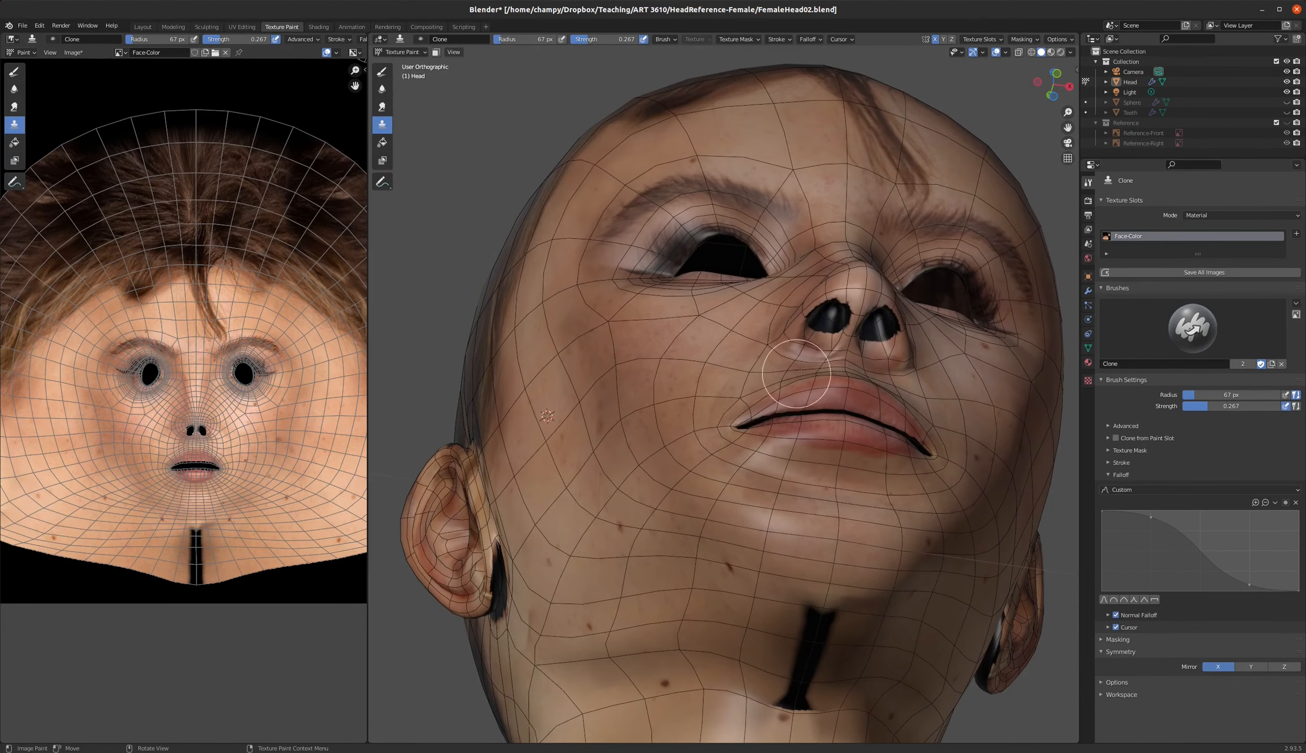
scroll(829, 306, "up", 6)
scroll(648, 439, "down", 3)
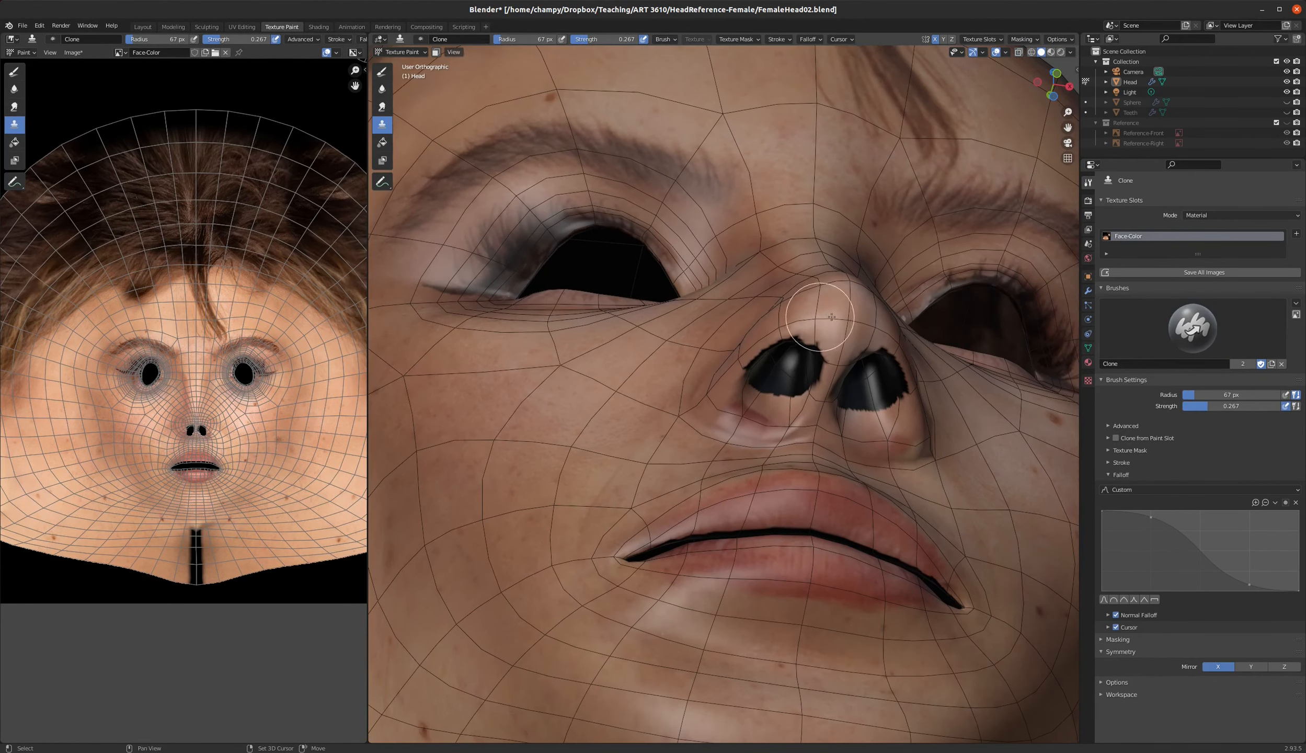
scroll(839, 293, "up", 3)
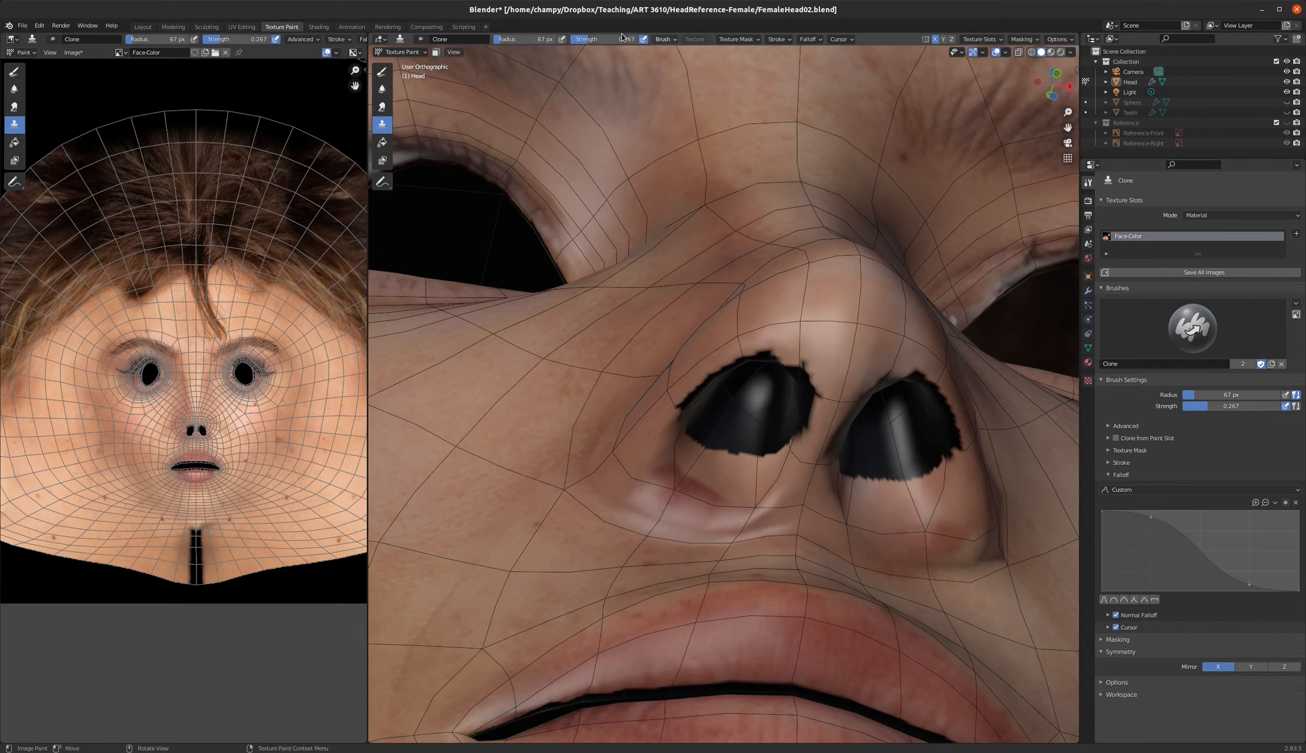
left_click_drag(597, 39, 647, 39)
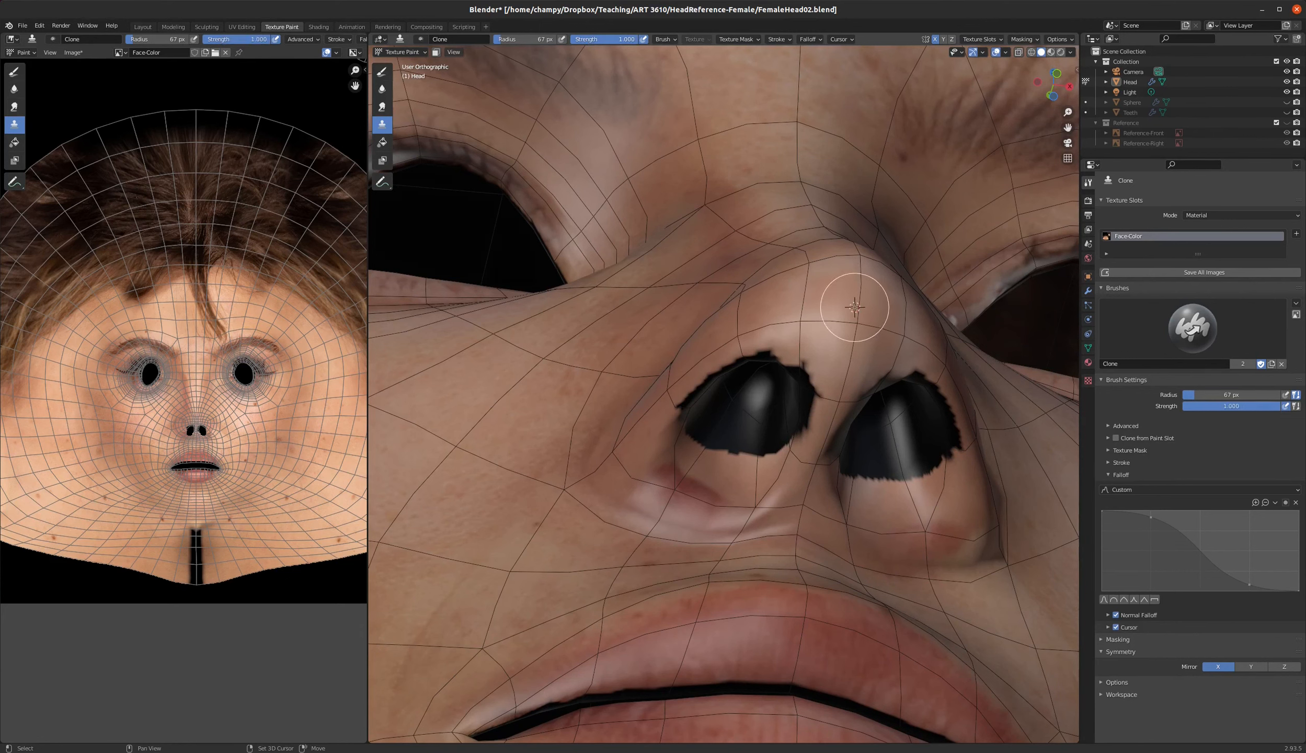
mouse_move(769, 408)
left_mouse_down()
mouse_move(732, 434)
mouse_move(784, 418)
mouse_move(792, 390)
mouse_move(779, 405)
mouse_move(740, 372)
mouse_move(697, 428)
mouse_move(680, 418)
mouse_move(765, 389)
mouse_move(931, 411)
mouse_move(917, 409)
left_mouse_up()
mouse_move(904, 395)
middle_mouse_down()
mouse_move(980, 431)
mouse_move(985, 388)
middle_mouse_up()
left_click_drag(985, 388, 988, 383)
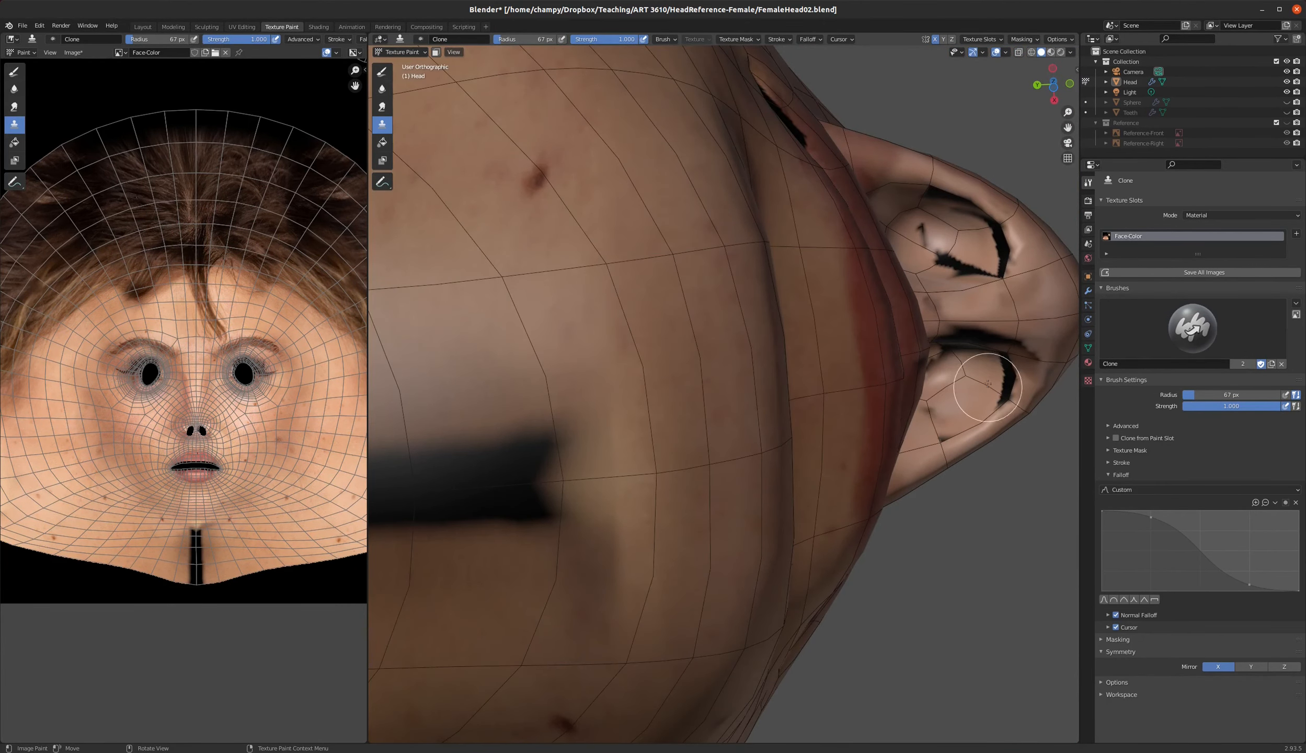
- Resample skin near the nose tip and clone over the remaining black edges inside both nostrils
middle_click_drag(987, 383, 997, 403)
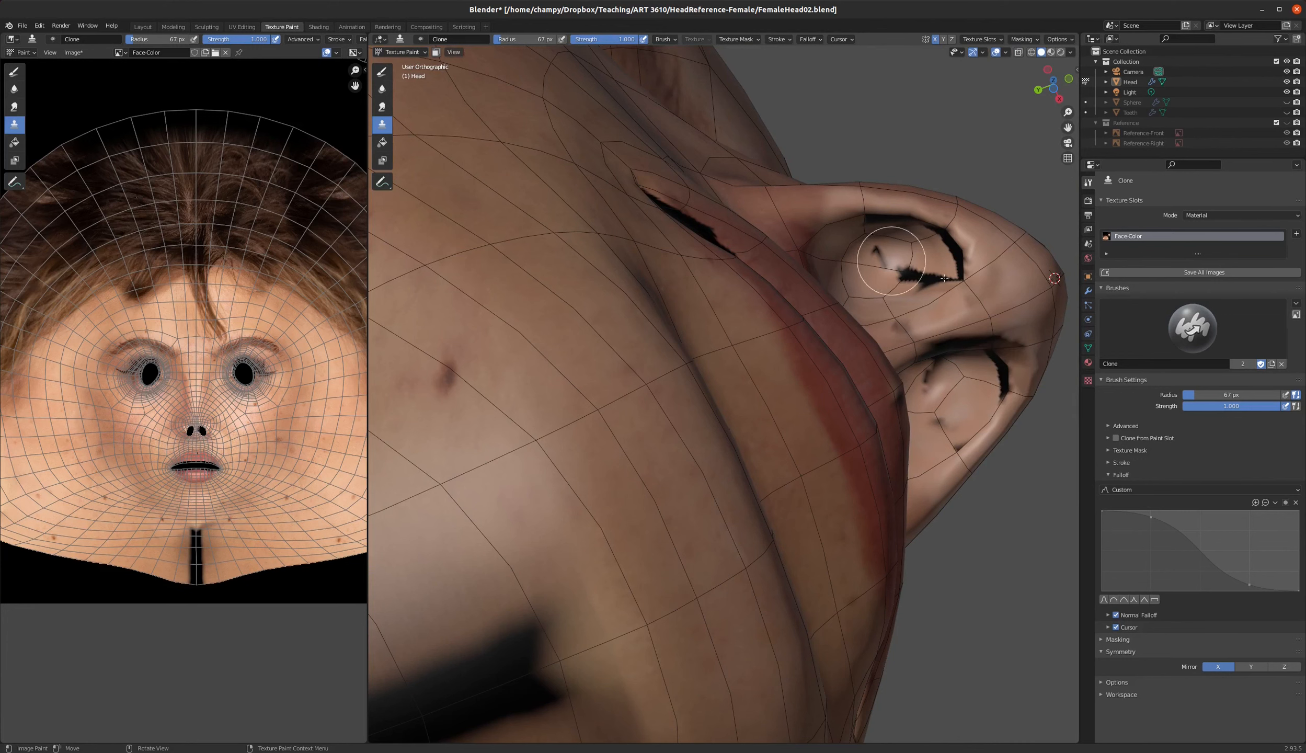
left_click(1027, 290, "ctrl")
mouse_move(983, 398)
left_mouse_down()
mouse_move(996, 348)
mouse_move(936, 371)
mouse_move(958, 401)
mouse_move(948, 421)
mouse_move(956, 411)
left_mouse_up()
left_click_drag(933, 266, 932, 278)
mouse_move(975, 327)
middle_mouse_down()
mouse_move(988, 314)
mouse_move(995, 324)
middle_mouse_up()
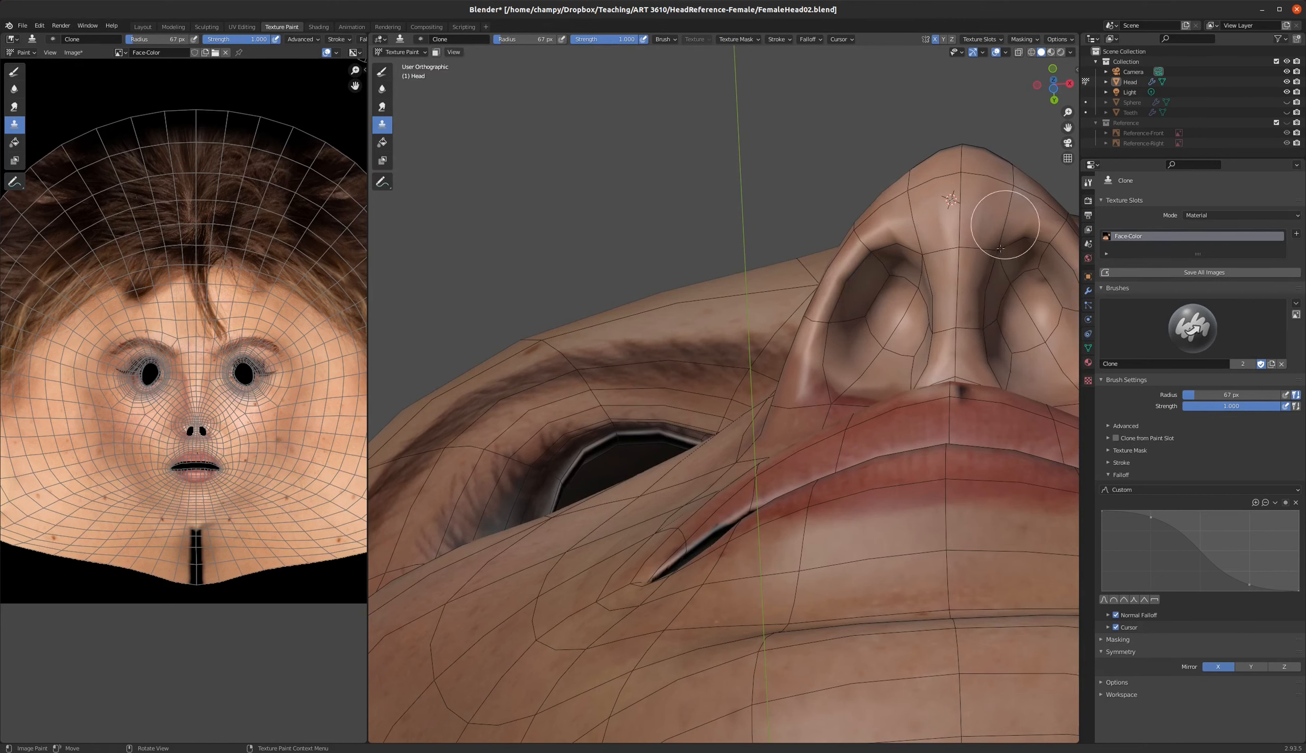
- Sample skin beneath the jaw and clone over the black strip and dark smudges under the chin at strength 0.452
middle_click_drag(889, 261, 916, 328)
scroll(805, 337, "down", 4)
middle_click_drag(799, 326, 824, 440)
scroll(826, 439, "up", 5)
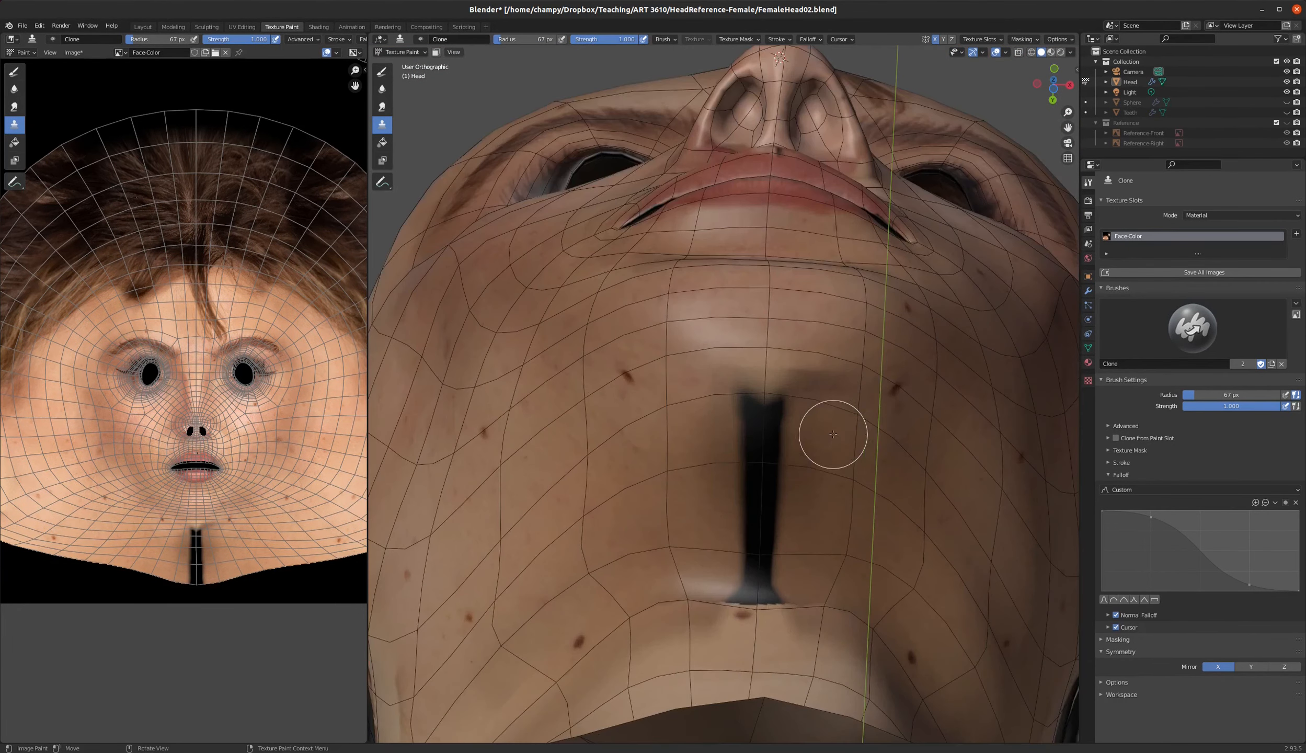
left_click(598, 484, "ctrl")
mouse_move(745, 431)
left_mouse_down()
mouse_move(743, 400)
mouse_move(735, 437)
left_mouse_up()
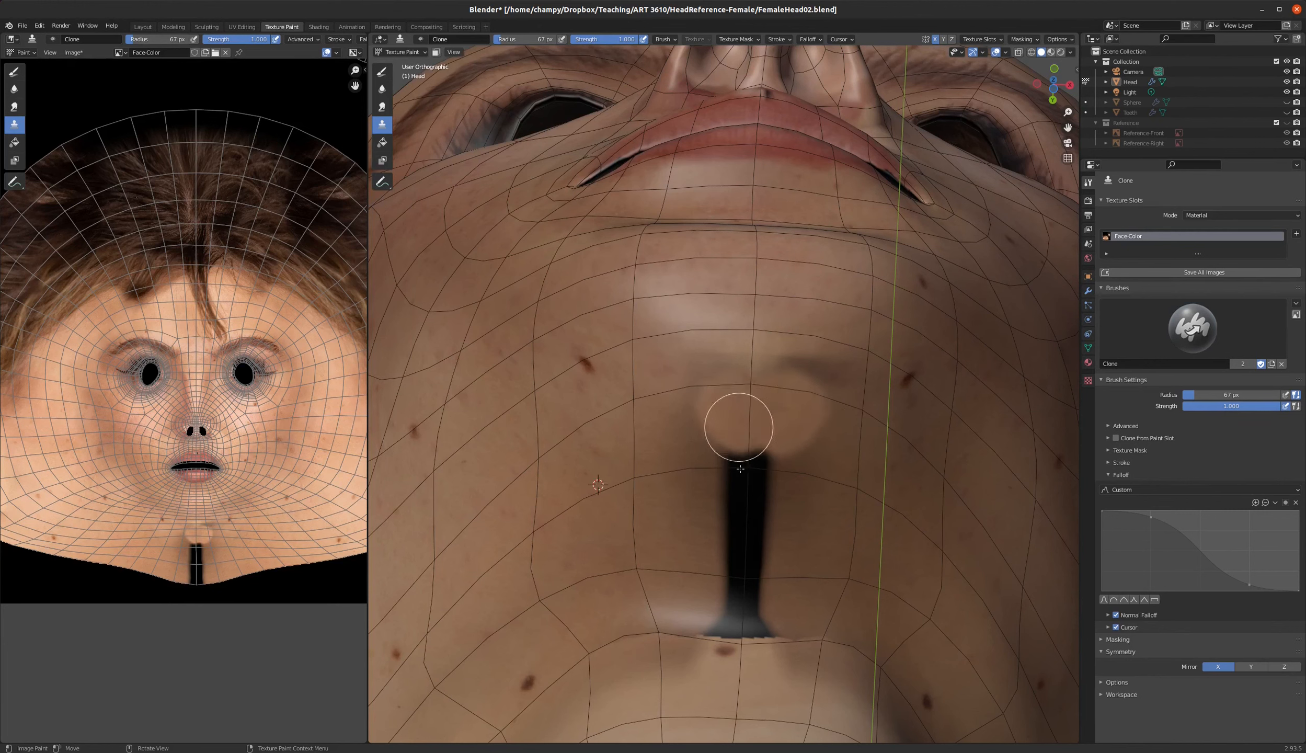
key("ctrl+z")
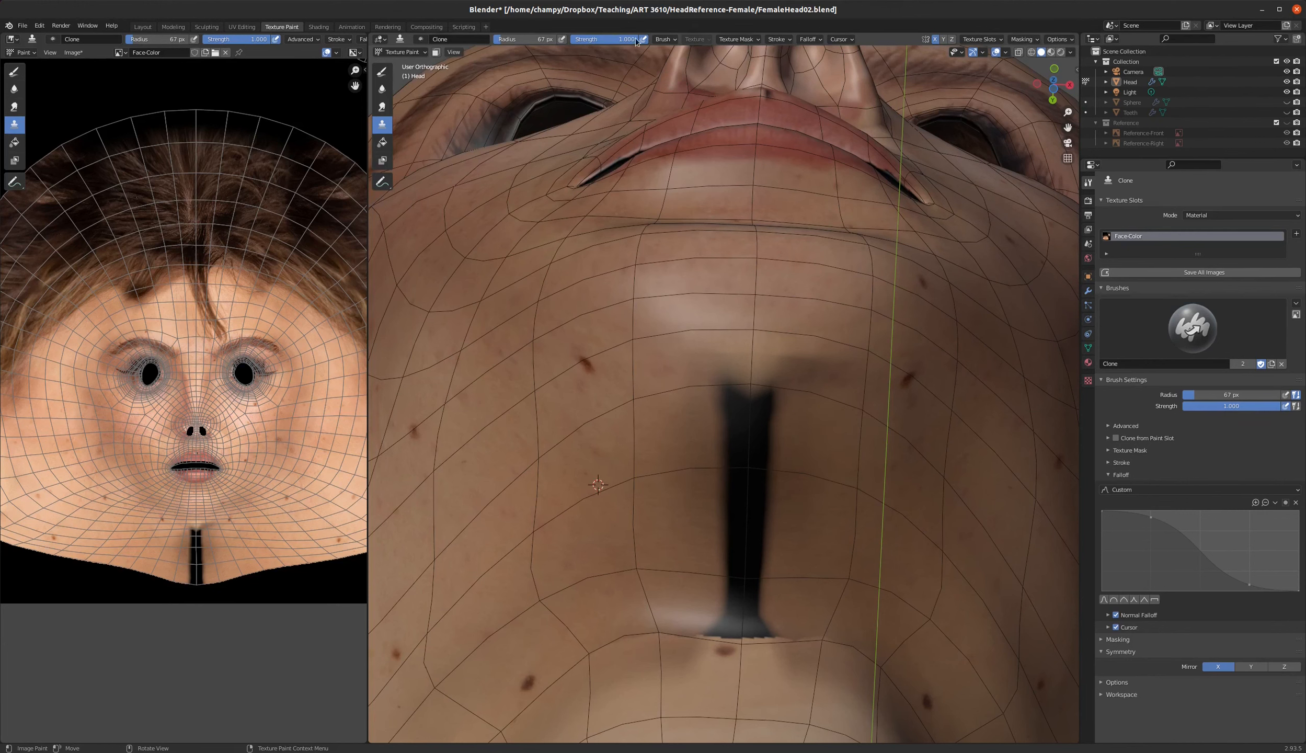
left_click_drag(638, 39, 609, 39)
mouse_move(748, 397)
left_mouse_down()
mouse_move(746, 422)
mouse_move(746, 390)
mouse_move(723, 417)
mouse_move(756, 513)
mouse_move(749, 467)
mouse_move(729, 575)
mouse_move(746, 624)
mouse_move(707, 638)
mouse_move(761, 510)
mouse_move(676, 495)
mouse_move(683, 476)
left_mouse_up()
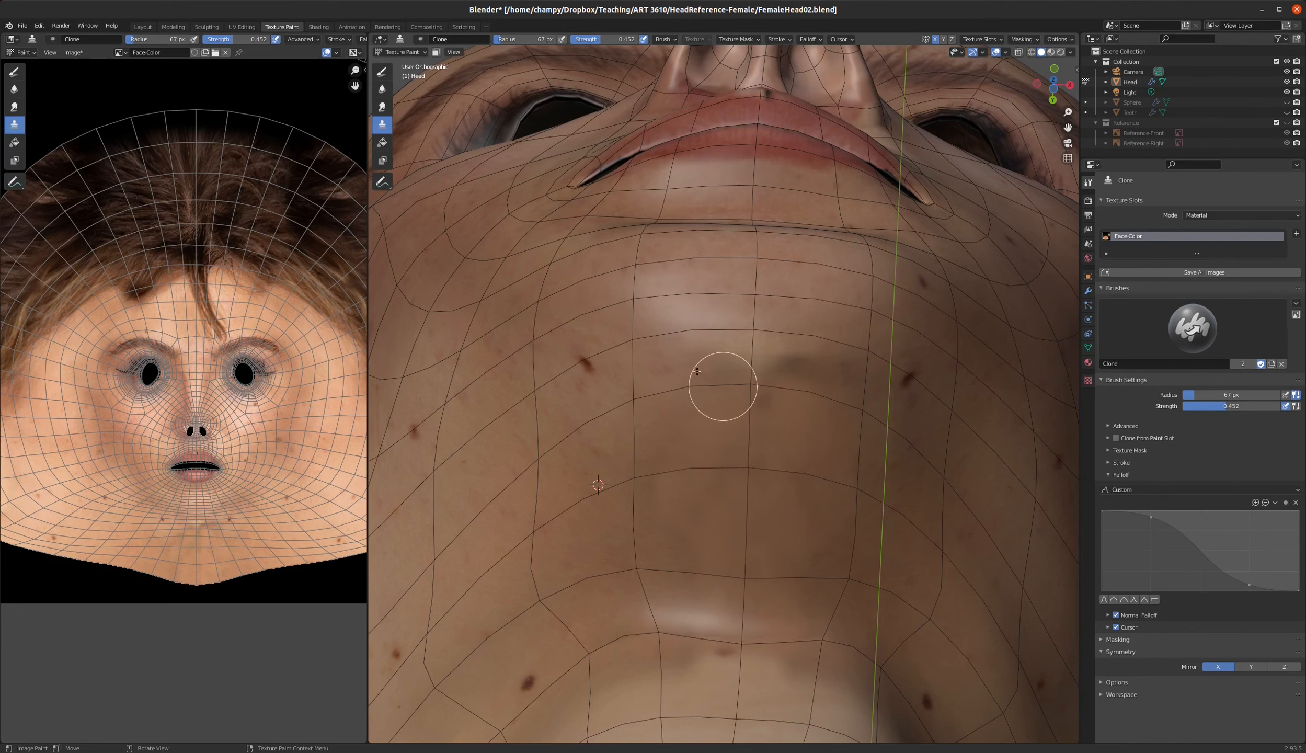
left_click_drag(697, 371, 823, 385)
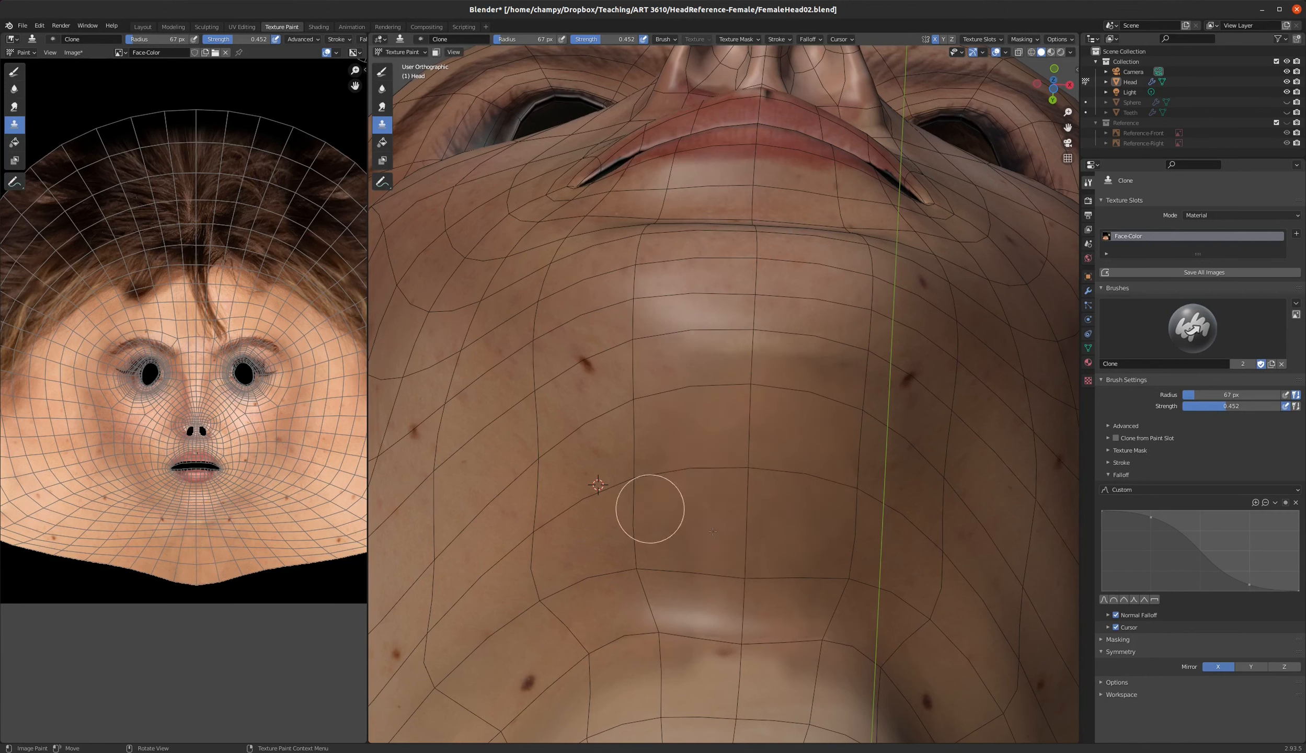
left_click_drag(712, 532, 650, 531)
- Undo the cheek stroke, lower the Clone brush strength to 0.215 and resample skin on the cheek near the earlobe for blending
scroll(654, 469, "down", 5)
middle_click_drag(719, 418, 748, 501)
middle_click_drag(603, 284, 606, 348)
scroll(632, 257, "up", 3)
scroll(607, 349, "down", 3)
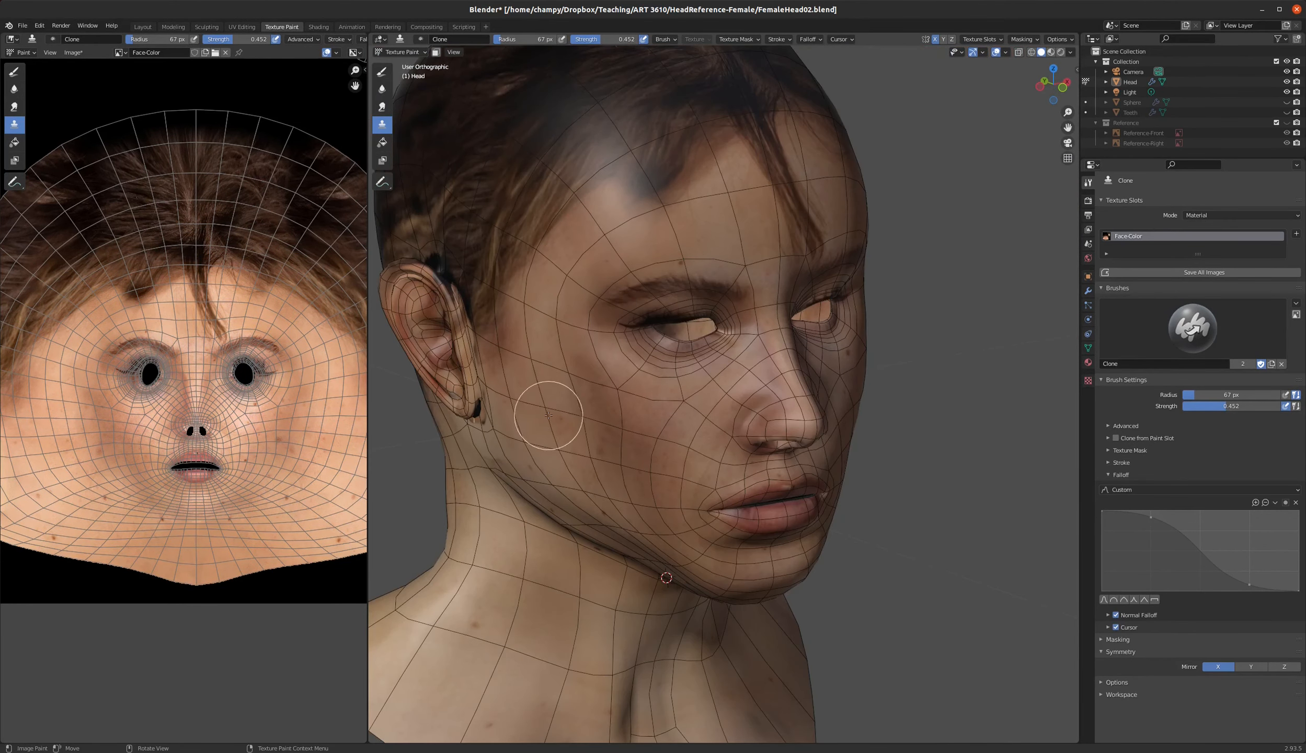
mouse_move(618, 349)
left_mouse_down()
mouse_move(545, 426)
mouse_move(599, 363)
left_mouse_up()
key("ctrl+z")
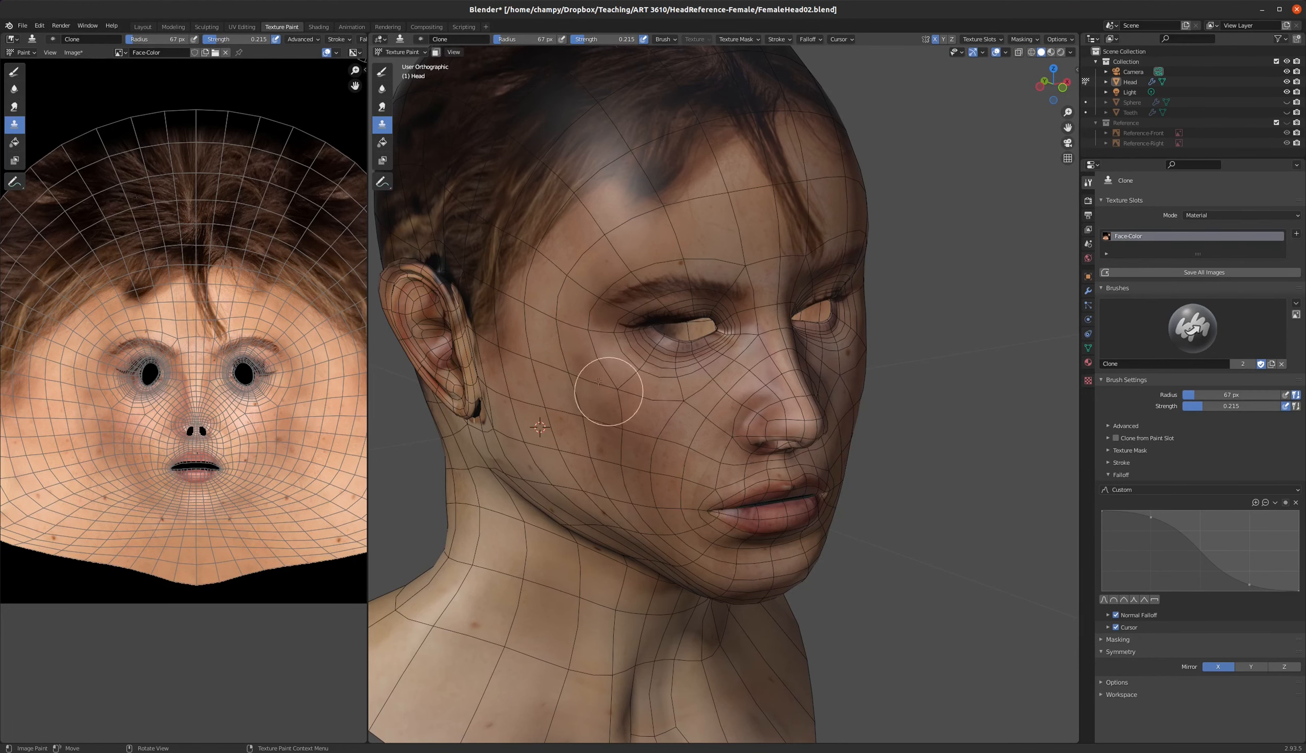
middle_click_drag(639, 437, 595, 395)
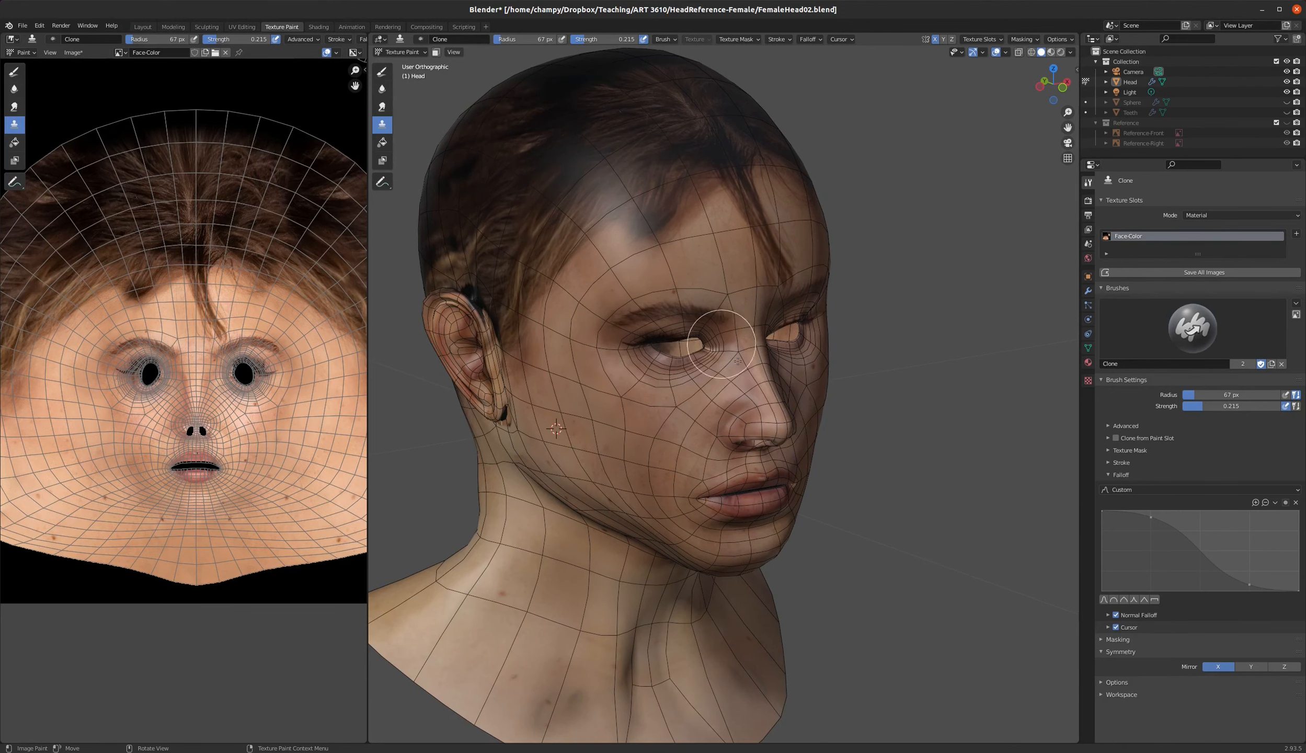
scroll(737, 360, "up", 4)
scroll(738, 376, "down", 5)
middle_click_drag(738, 376, 717, 351)
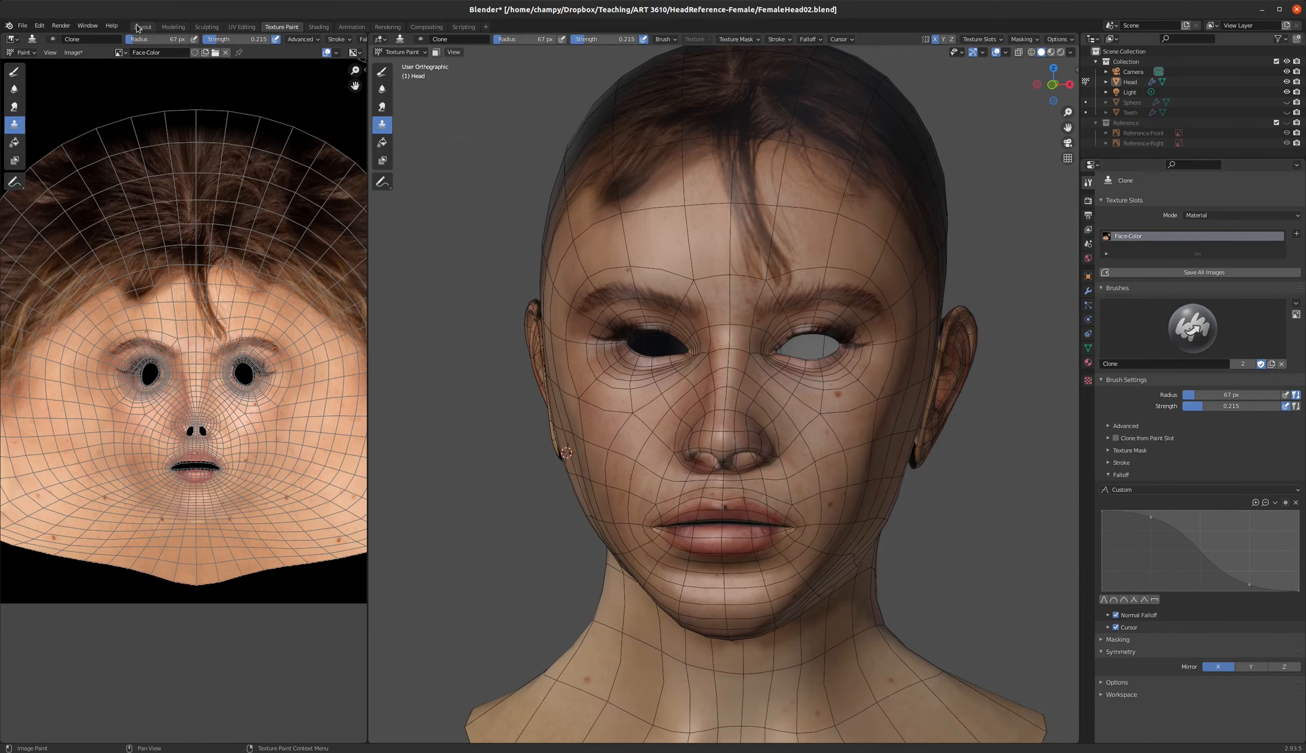
- Turn off the Head object's wireframe display in the Layout workspace and check the painted face from several angles
left_click(143, 26)
key("z")
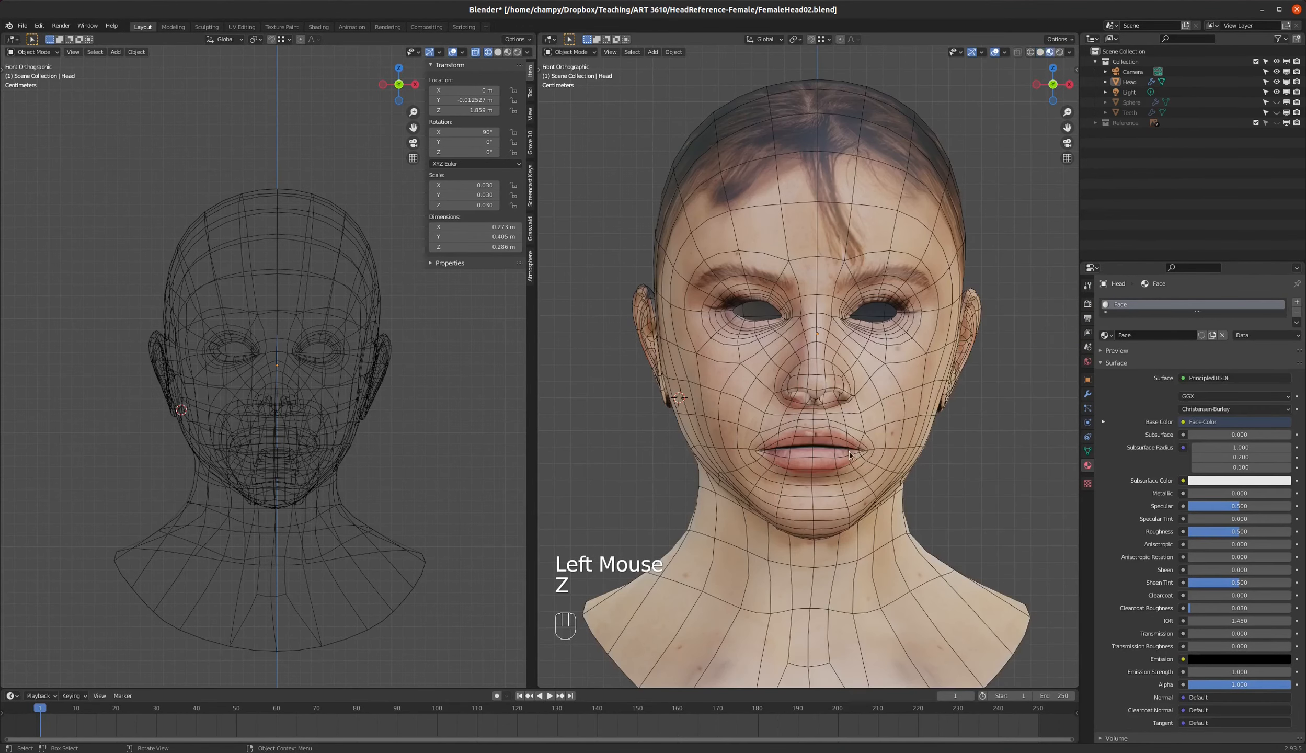
scroll(912, 334, "up", 3)
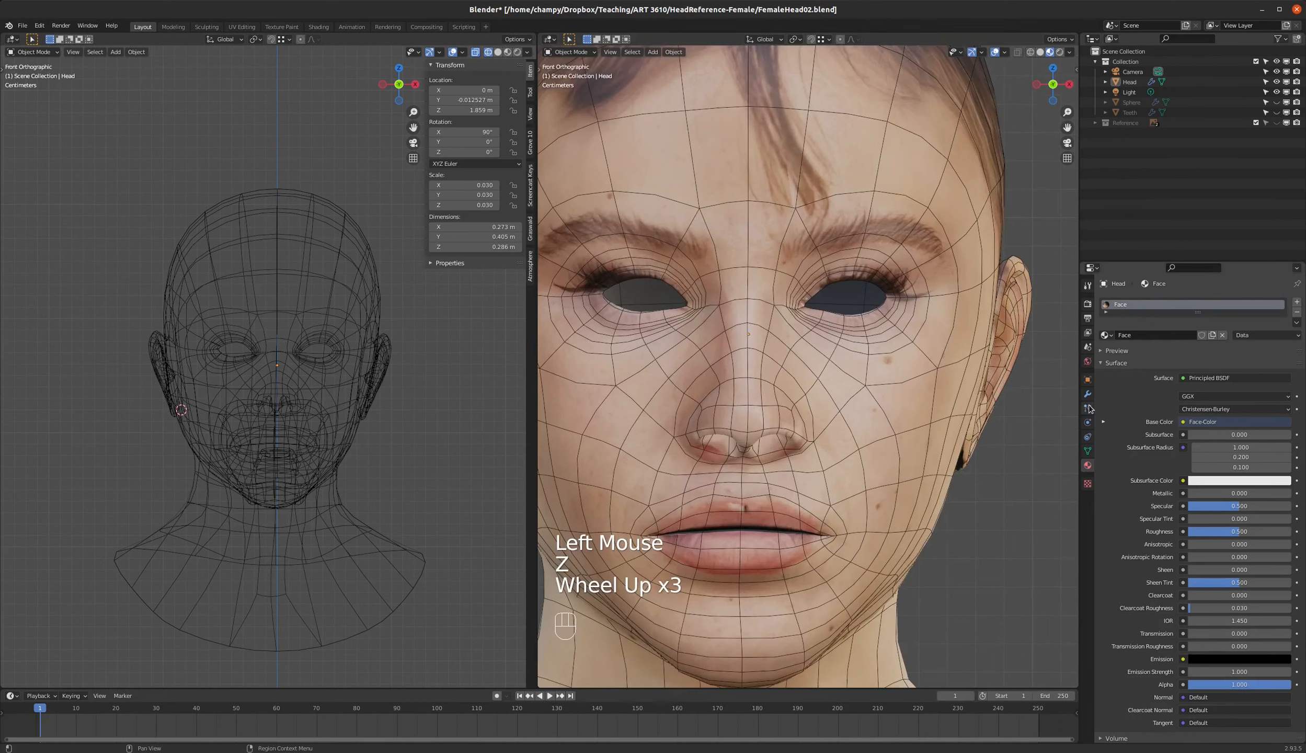
left_click(1087, 380)
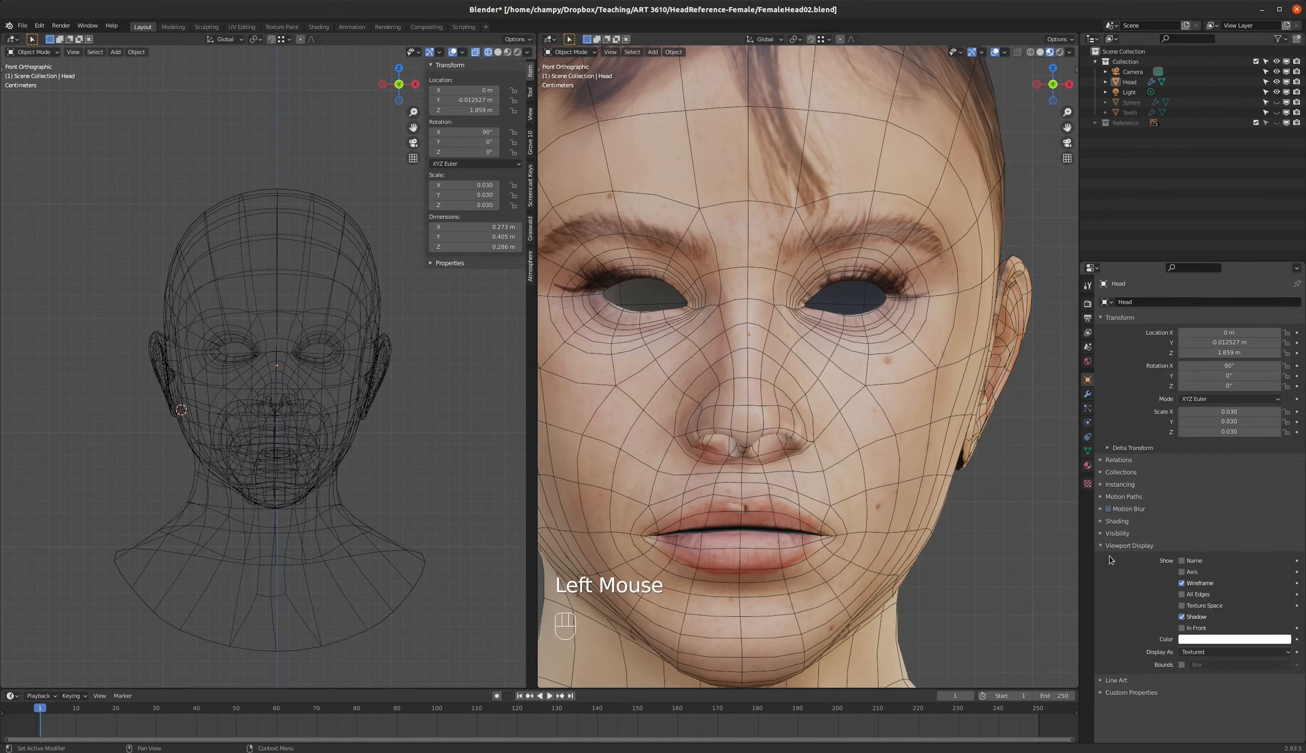
left_click(1182, 583)
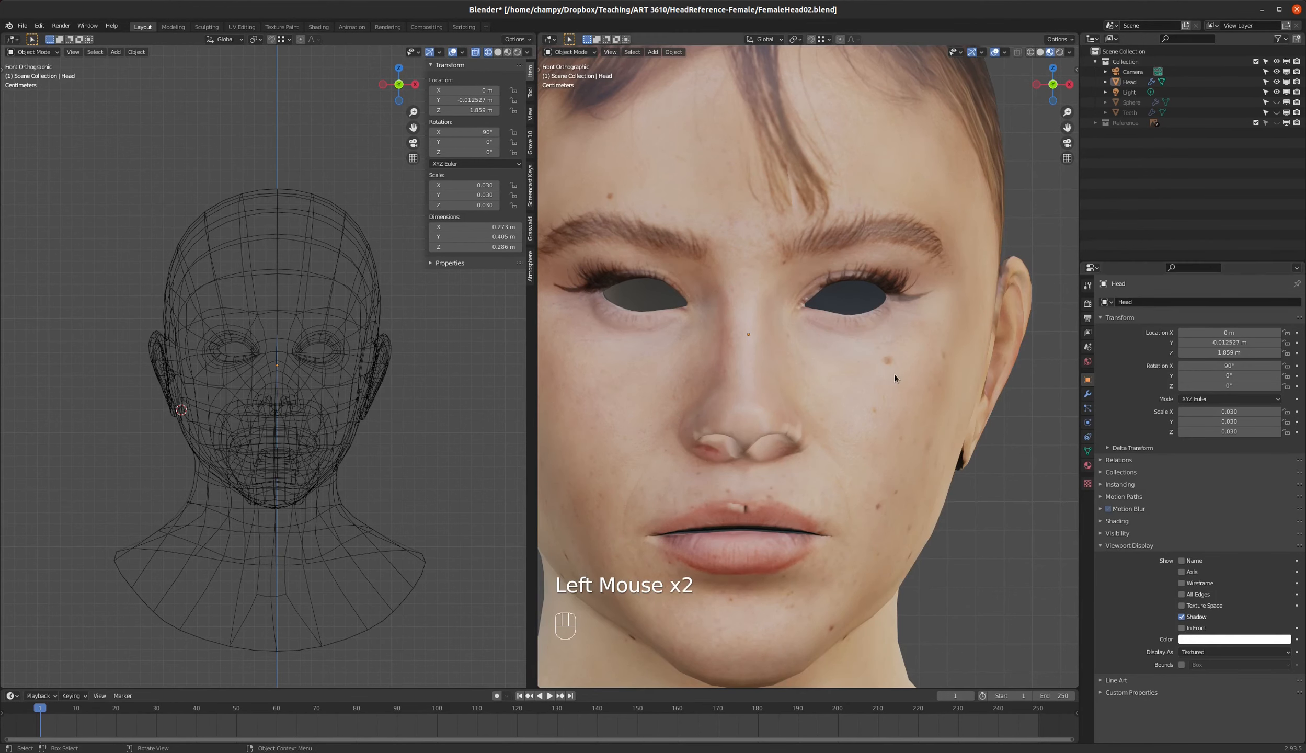
scroll(894, 373, "down", 3)
mouse_move(938, 361)
middle_mouse_down()
mouse_move(877, 381)
mouse_move(960, 365)
middle_mouse_up()
scroll(824, 359, "up", 3)
middle_click_drag(824, 359, 819, 375)
scroll(819, 376, "down", 2)
scroll(963, 438, "up", 1)
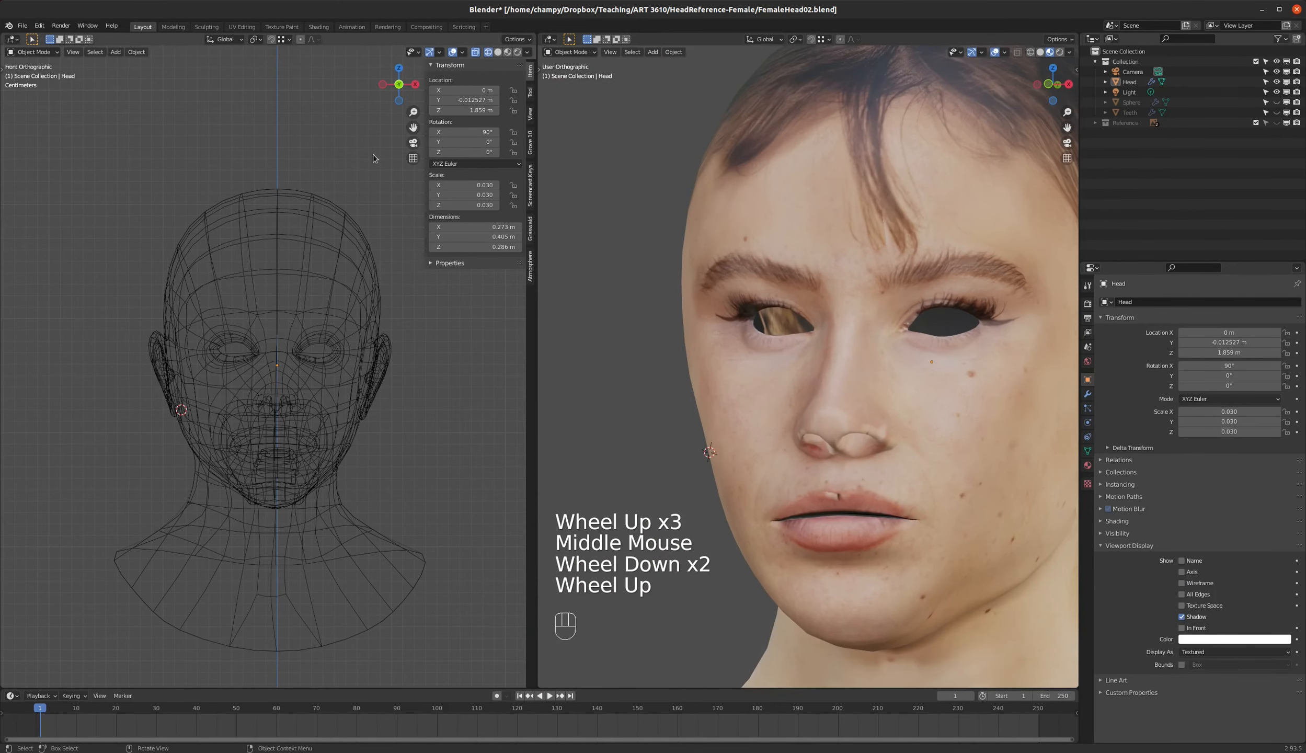
- Return to the Texture Paint workspace and review the Face-Color image and its saving options
left_click(285, 29)
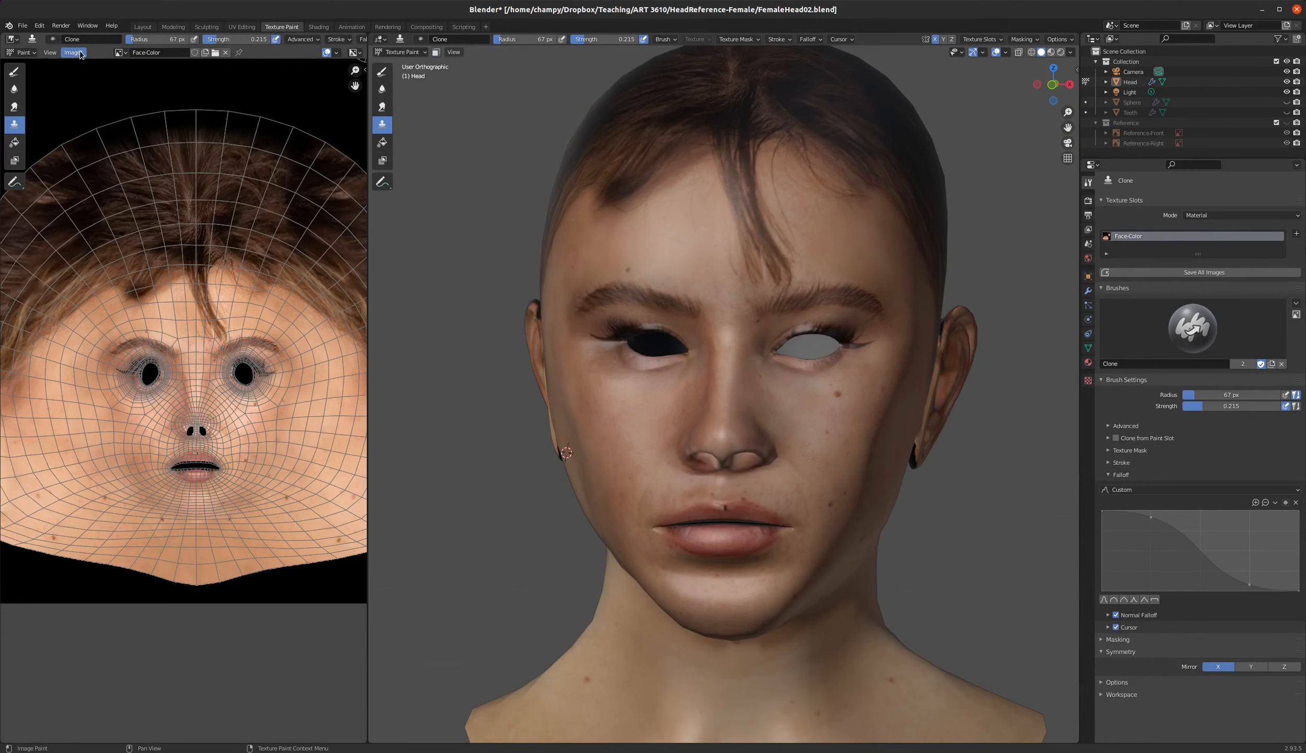
scroll(250, 293, "down", 1)
scroll(215, 249, "up", 1)
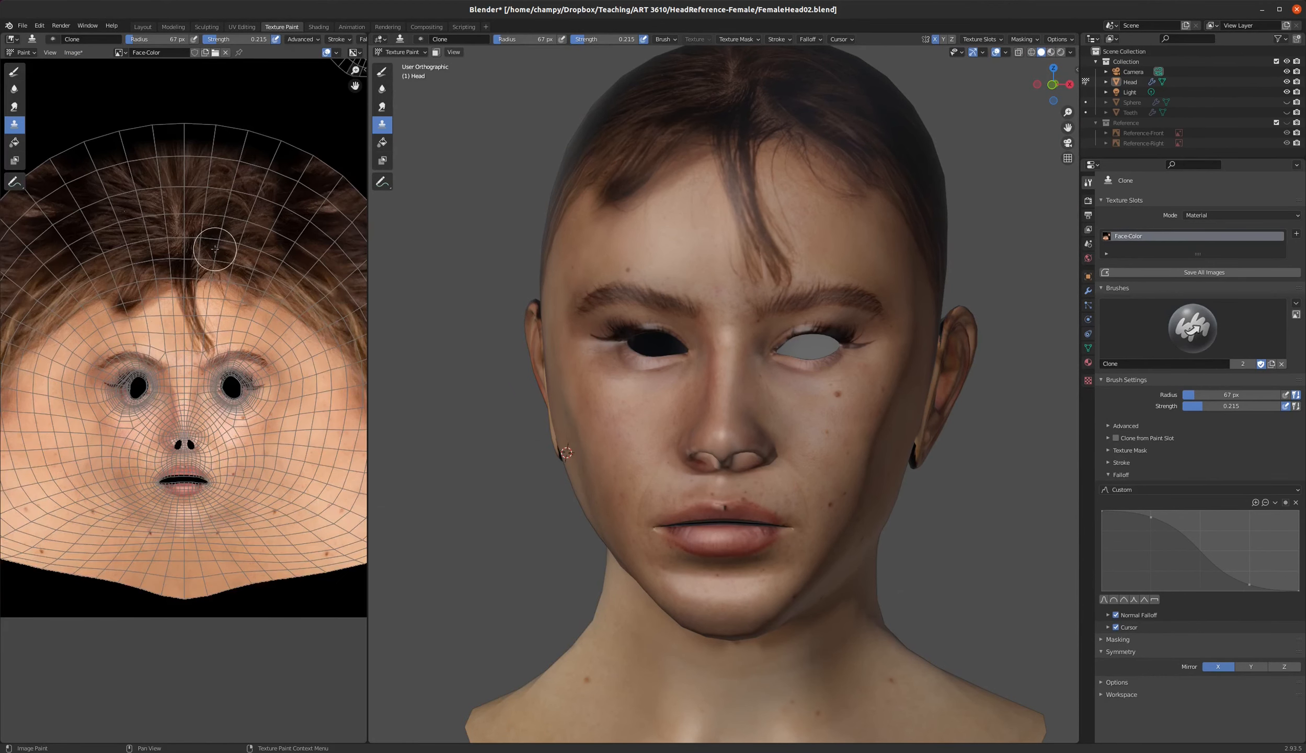
scroll(259, 305, "down", 3)
scroll(222, 309, "up", 4)
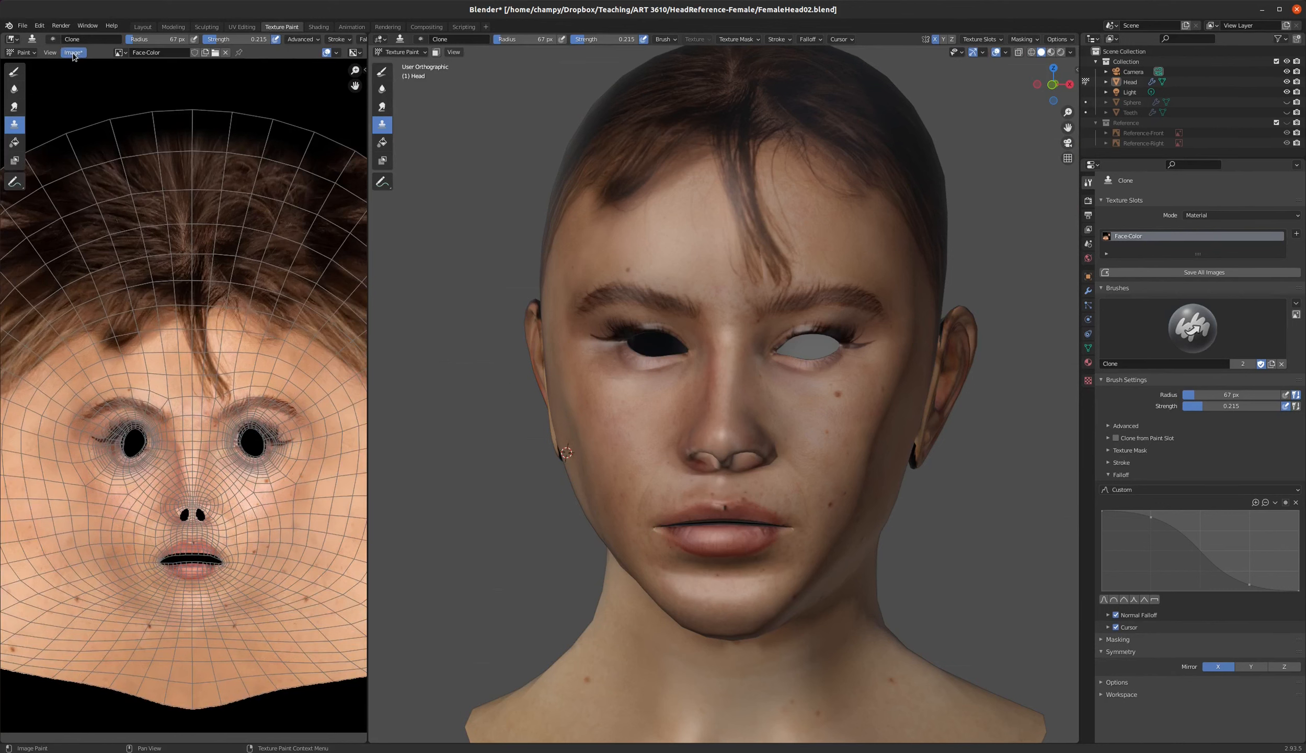
left_click(23, 26)
left_click(73, 53)
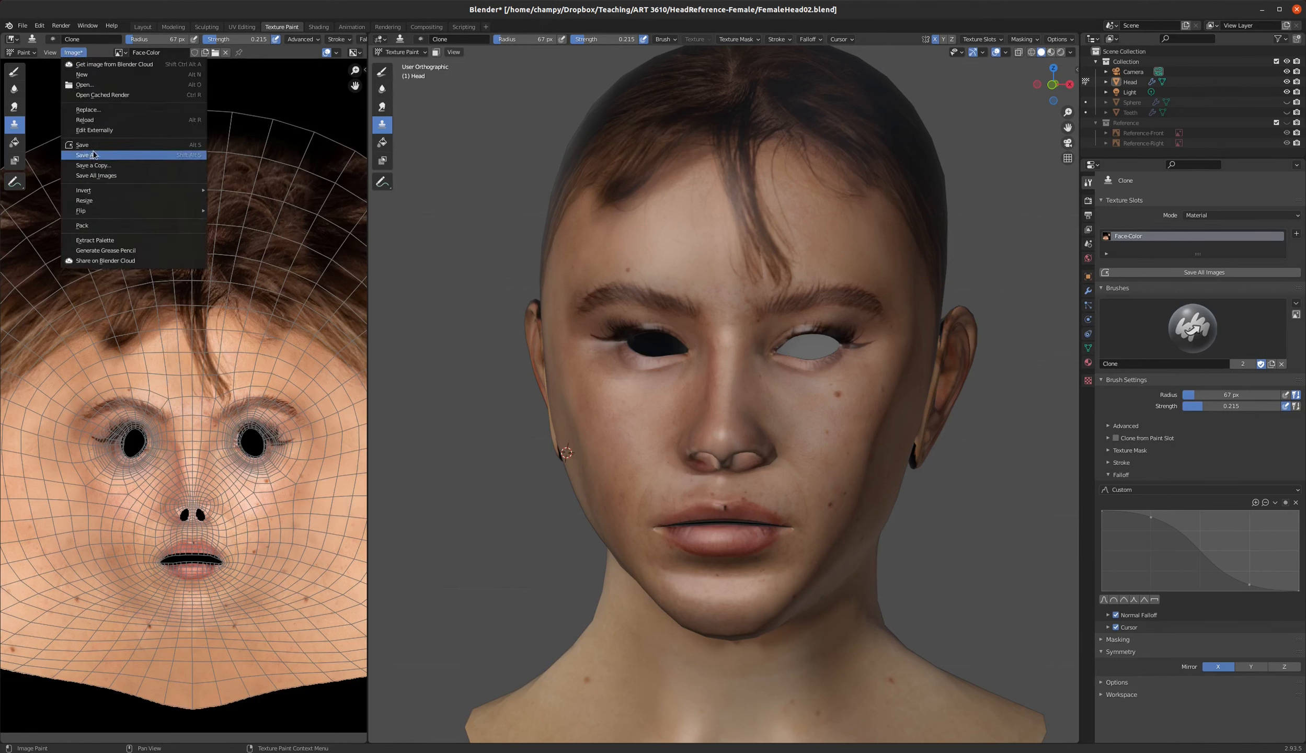
left_click(72, 53)
left_click(72, 53)
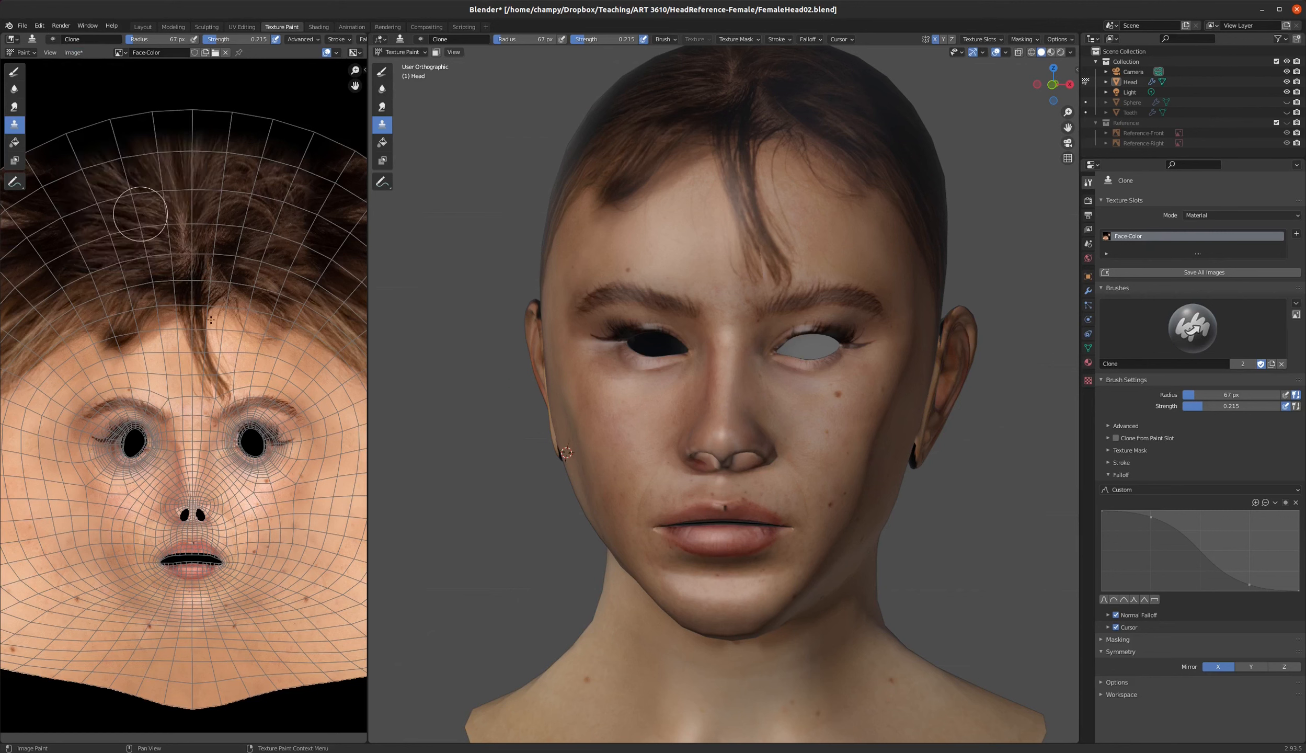